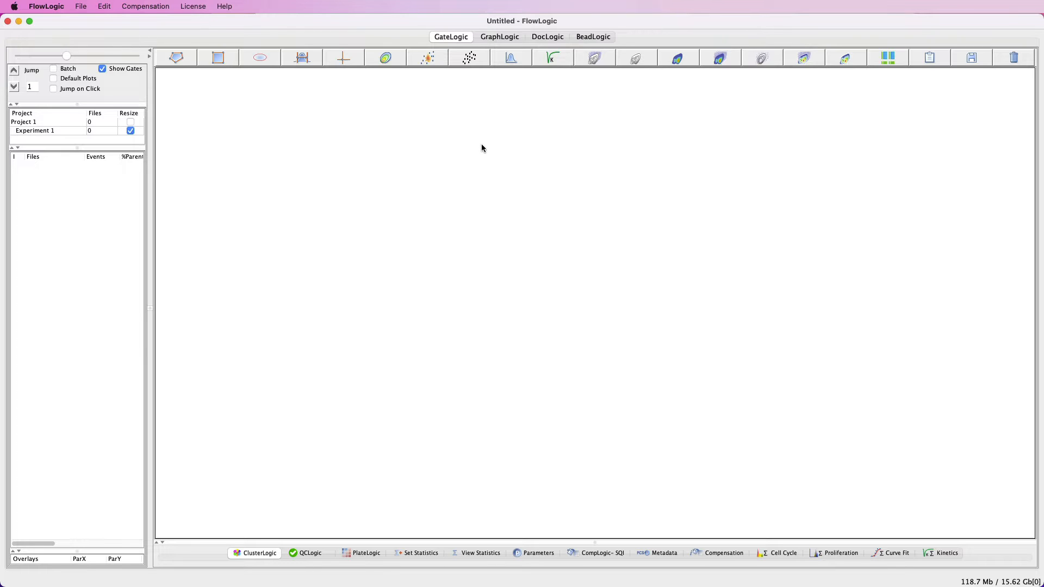
Check which file formats are offered for saving the untitled experiment, and close the choice without saving
left_click(80, 7)
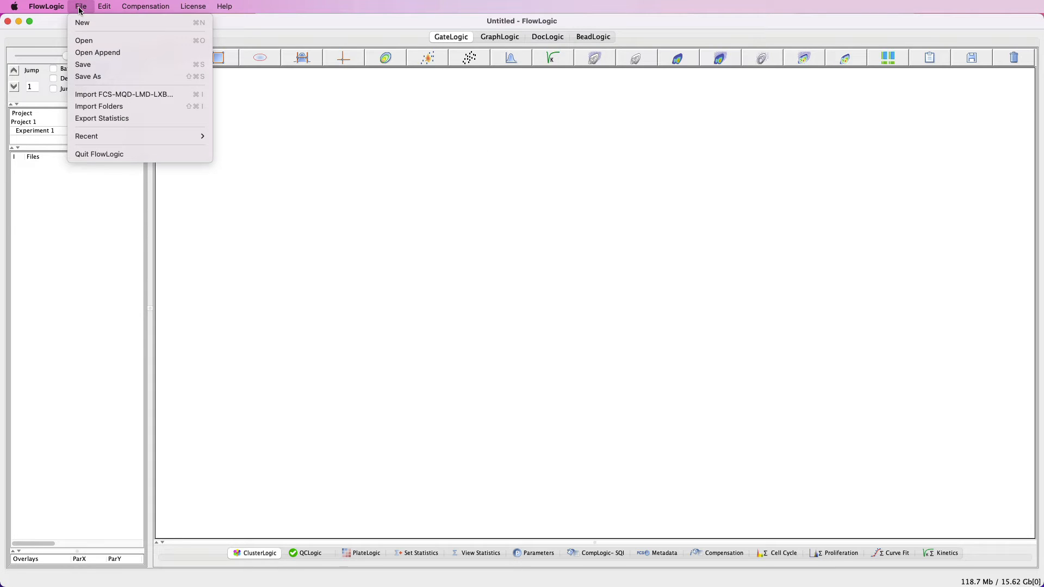
left_click(93, 78)
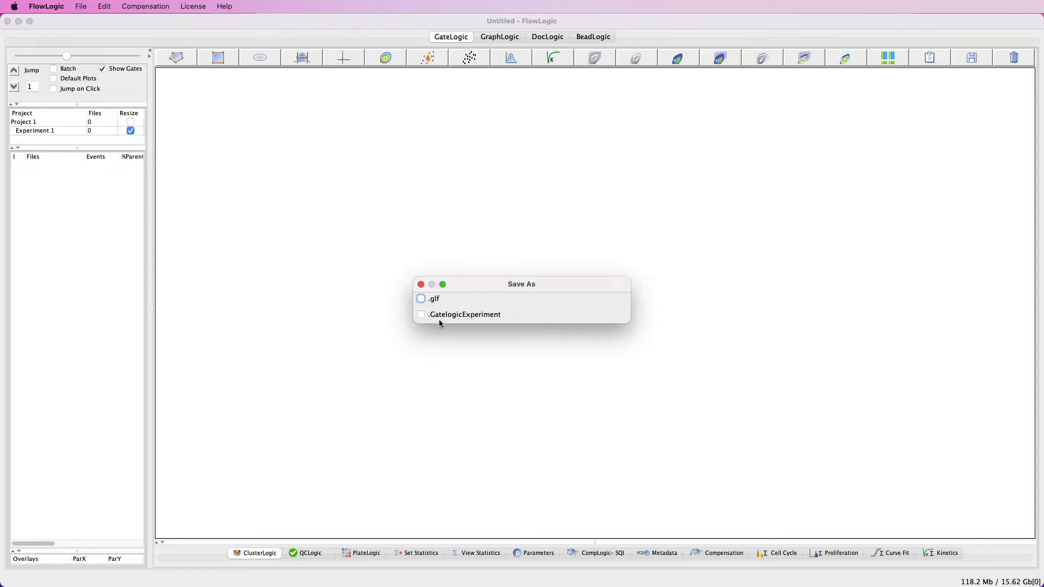
left_click(421, 285)
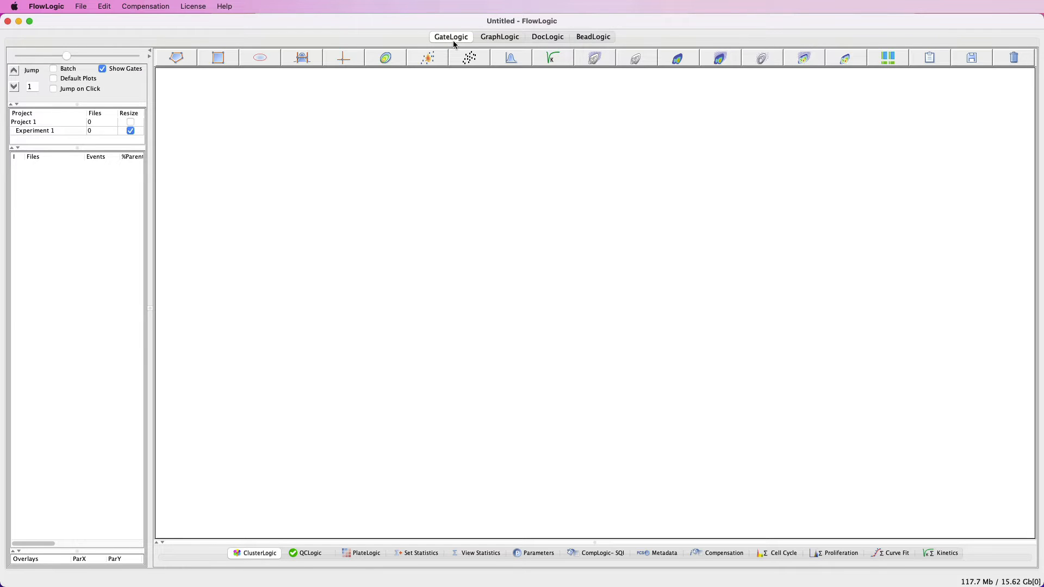
Look through the GraphLogic, DocLogic and BeadLogic workspaces and return to GateLogic
left_click(494, 39)
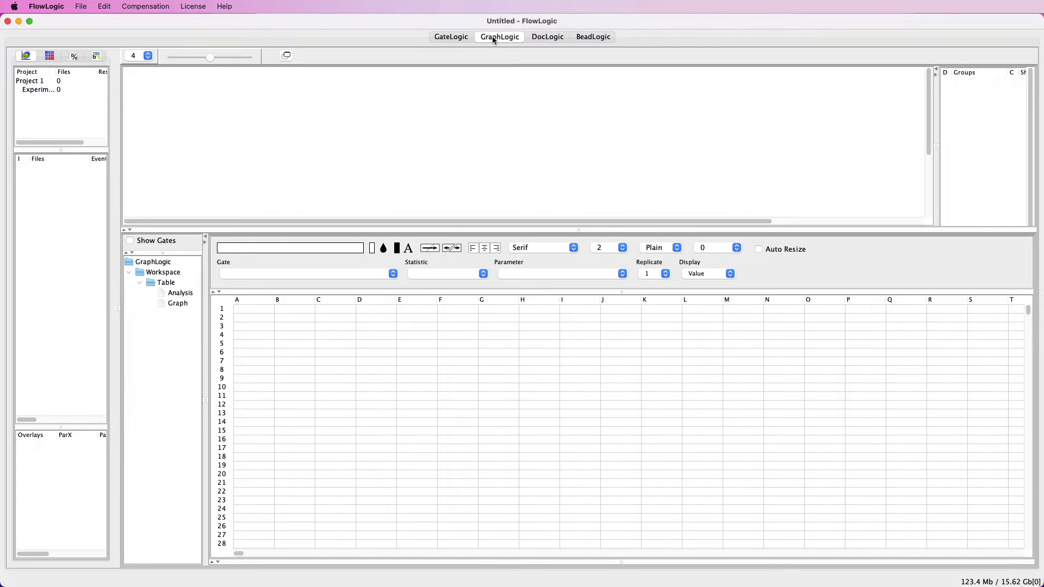
left_click(541, 38)
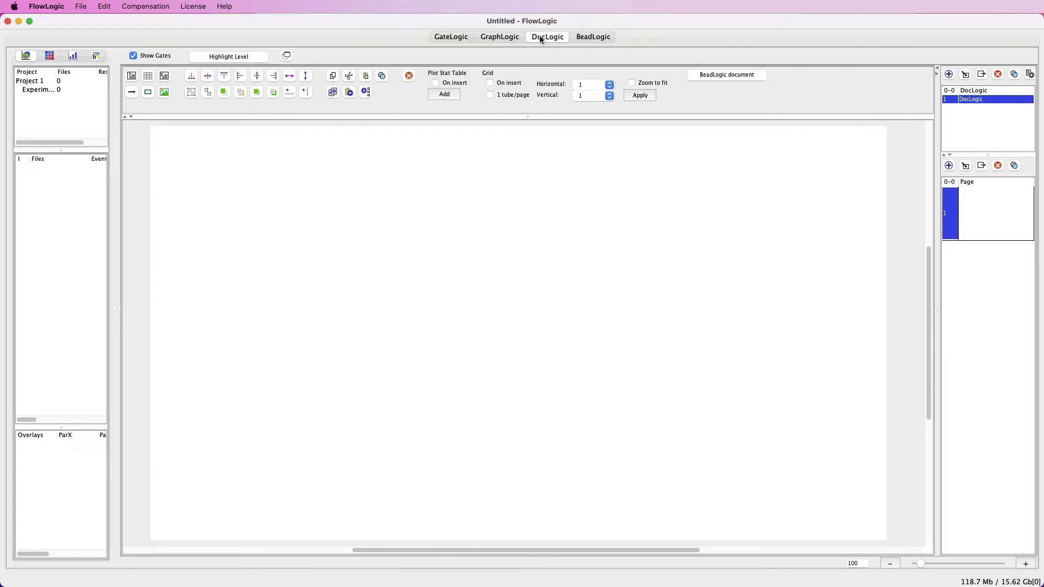
left_click(589, 39)
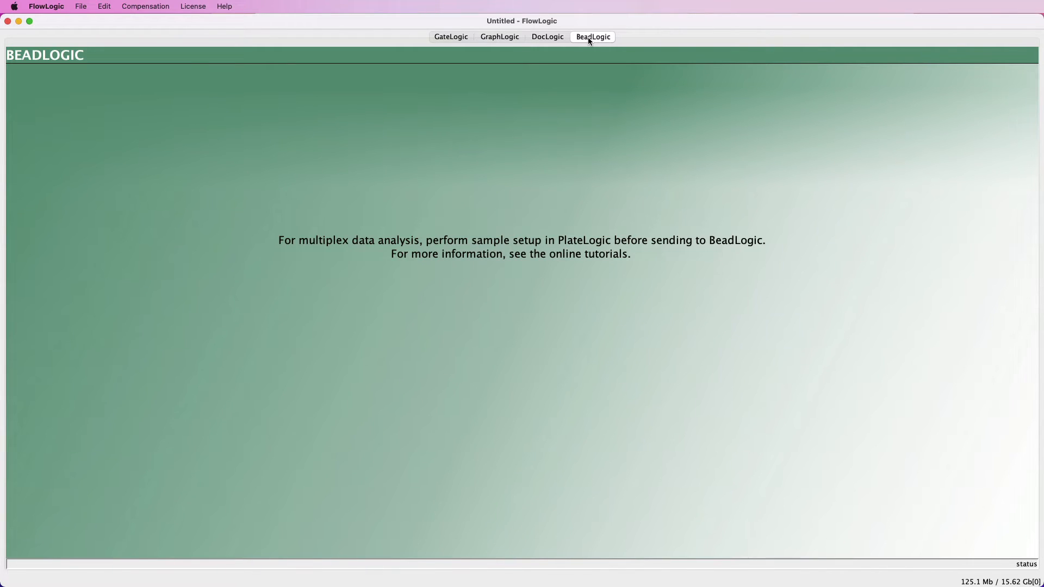
left_click(451, 39)
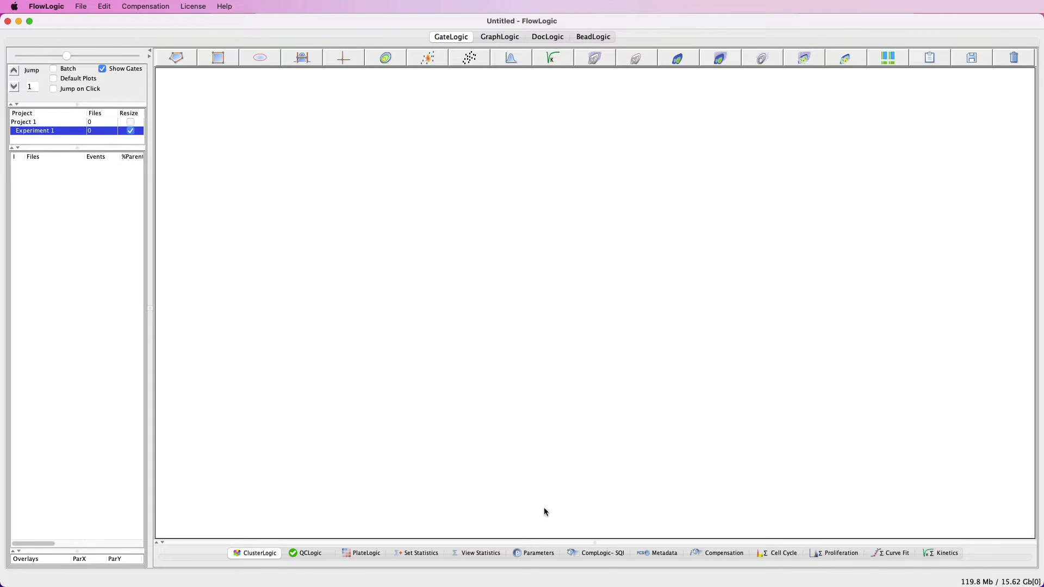
Expand GateLogic's analysis area, review its modules from ClusterLogic through Compensation, and collapse it again with ClusterLogic selected
left_click_drag(558, 540, 559, 221)
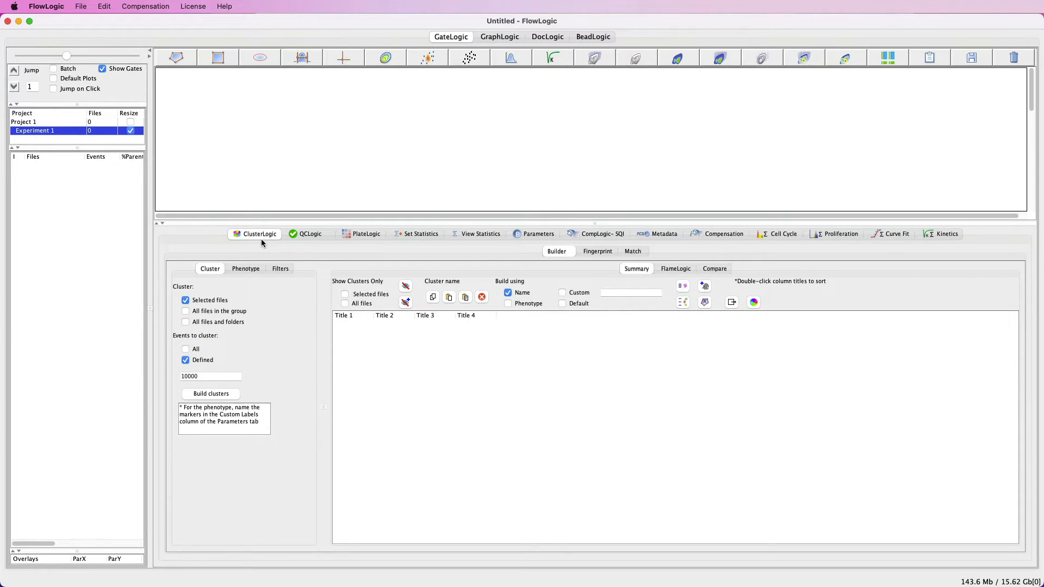
left_click(314, 240)
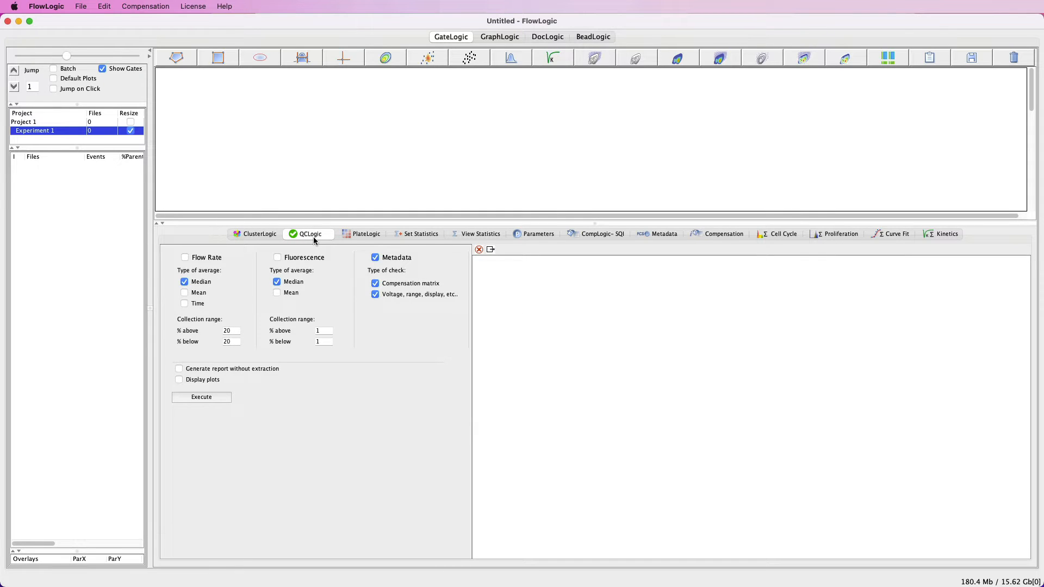
left_click(365, 239)
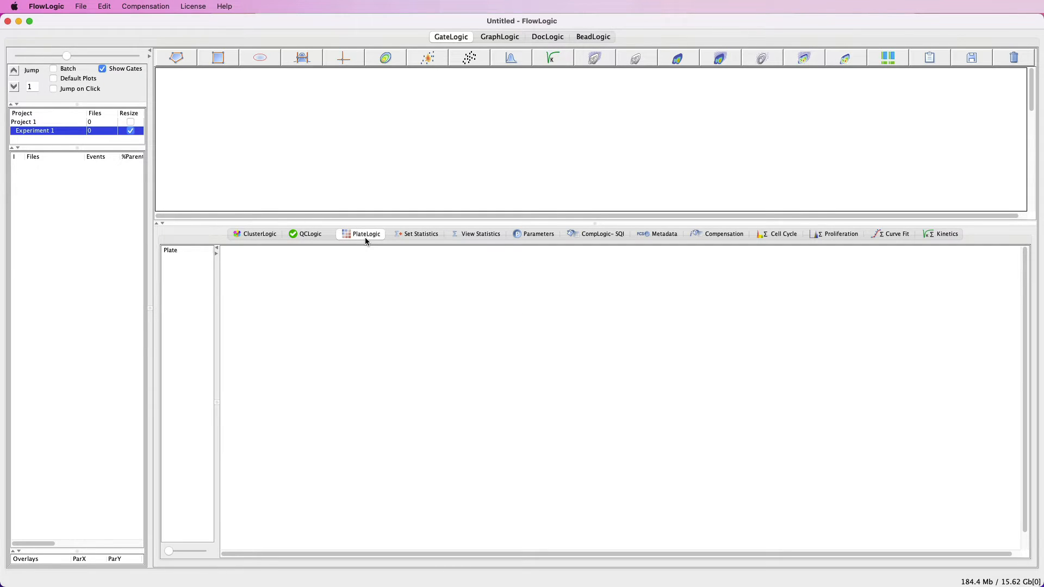
left_click(405, 238)
left_click(469, 235)
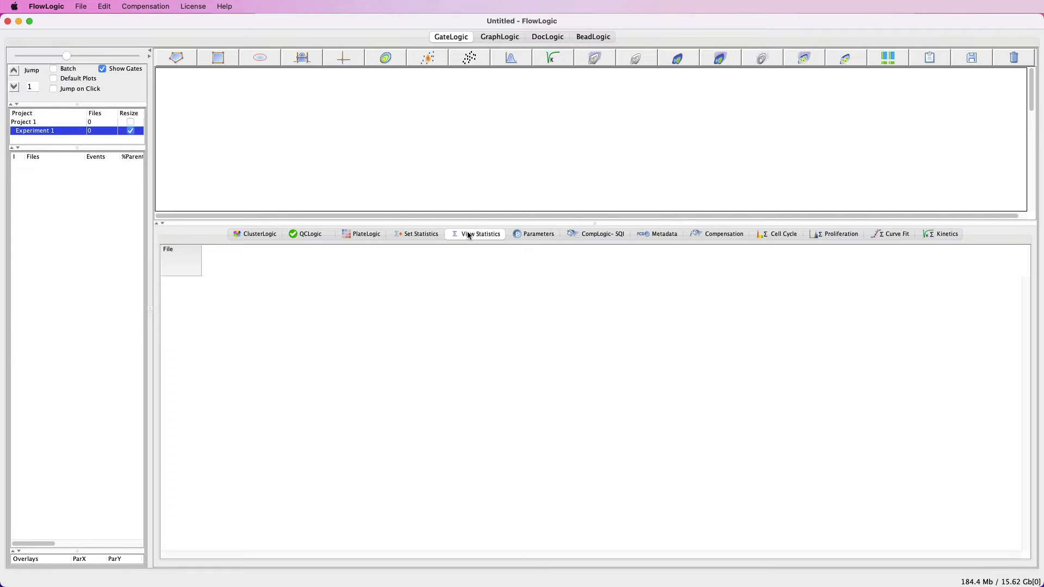
left_click(511, 236)
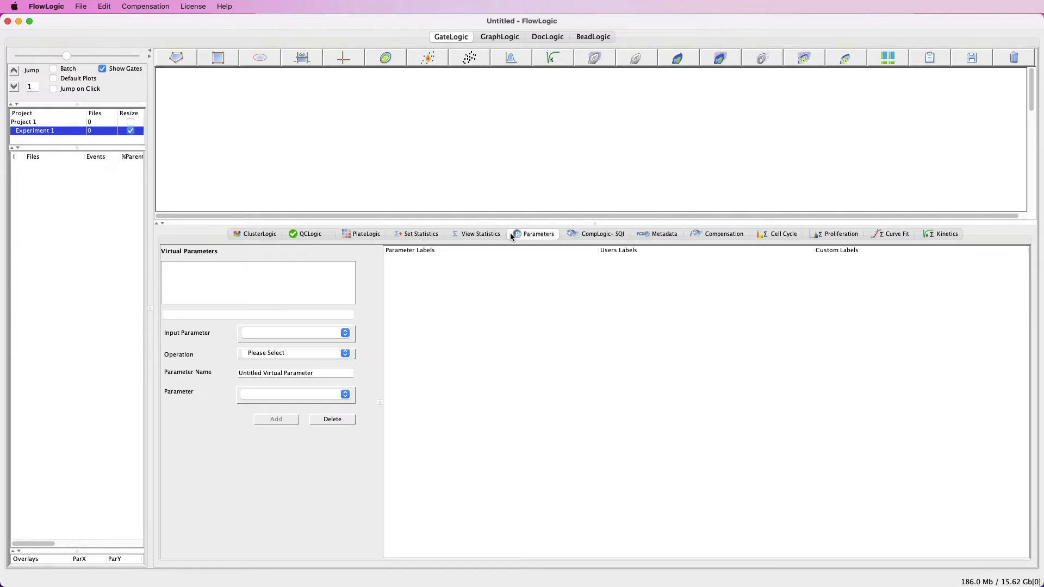
left_click(581, 235)
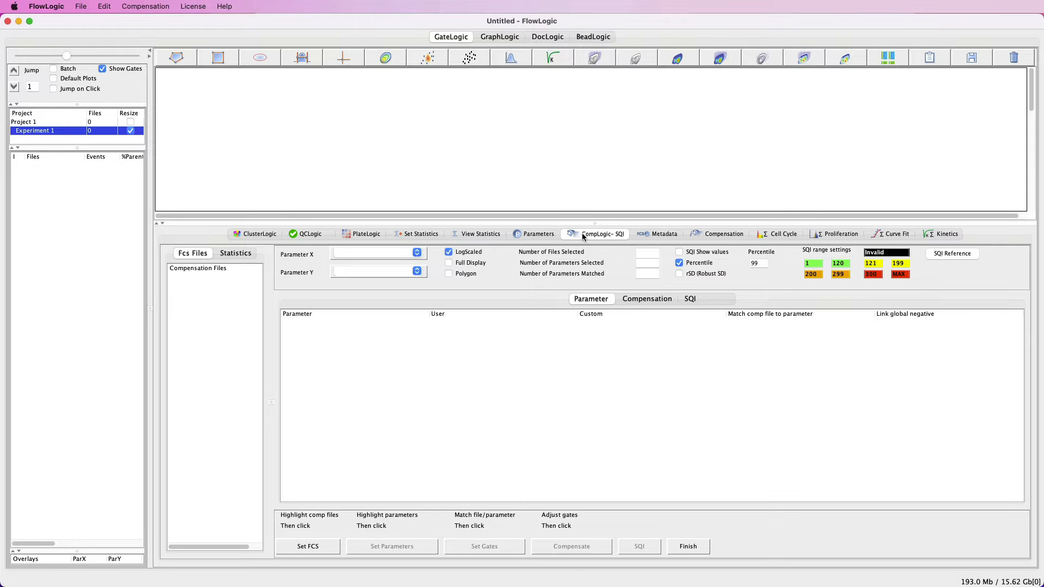
left_click(651, 235)
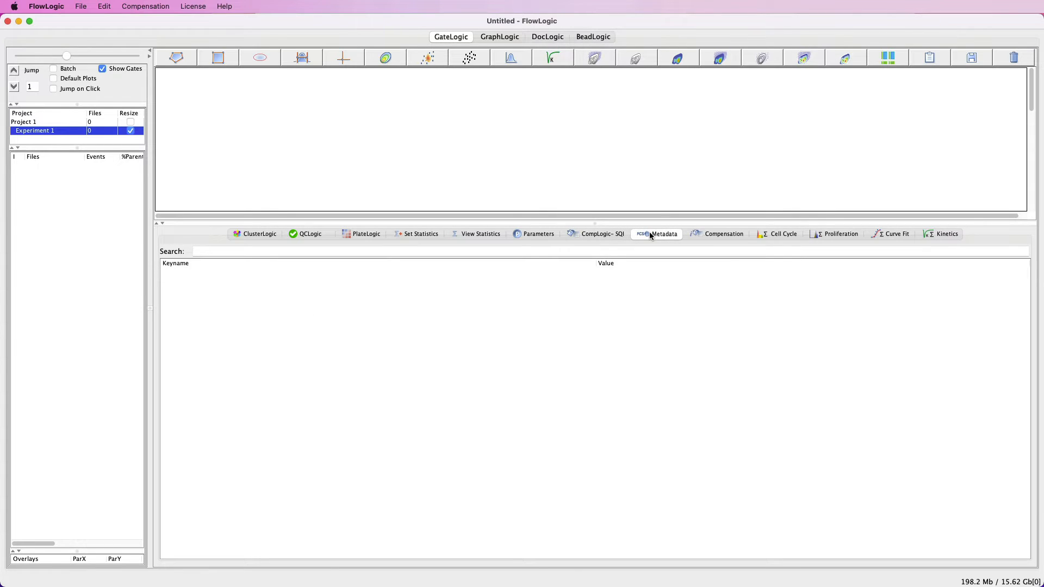
left_click(710, 238)
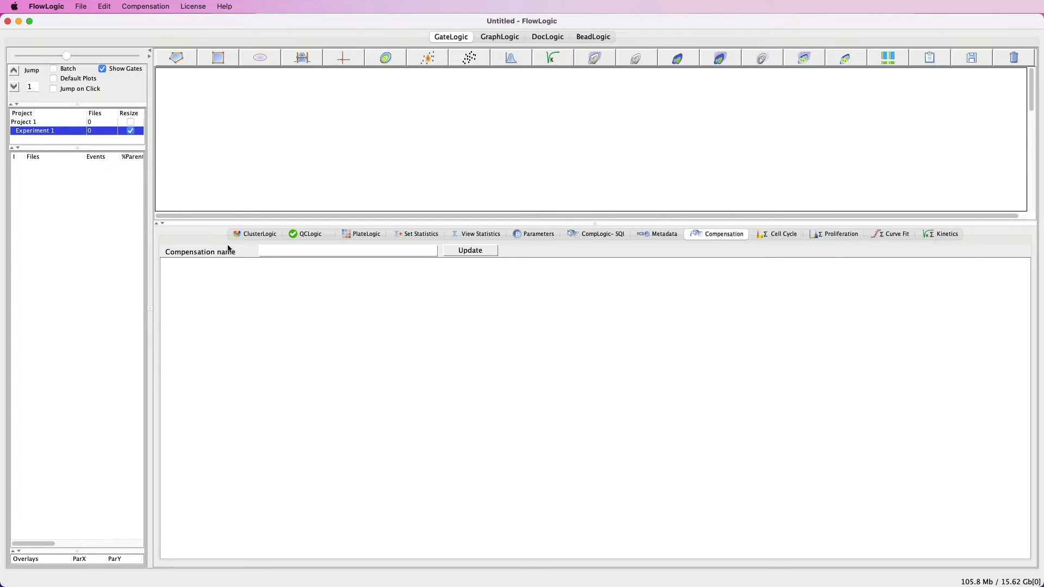
left_click(259, 234)
left_click_drag(565, 225, 607, 573)
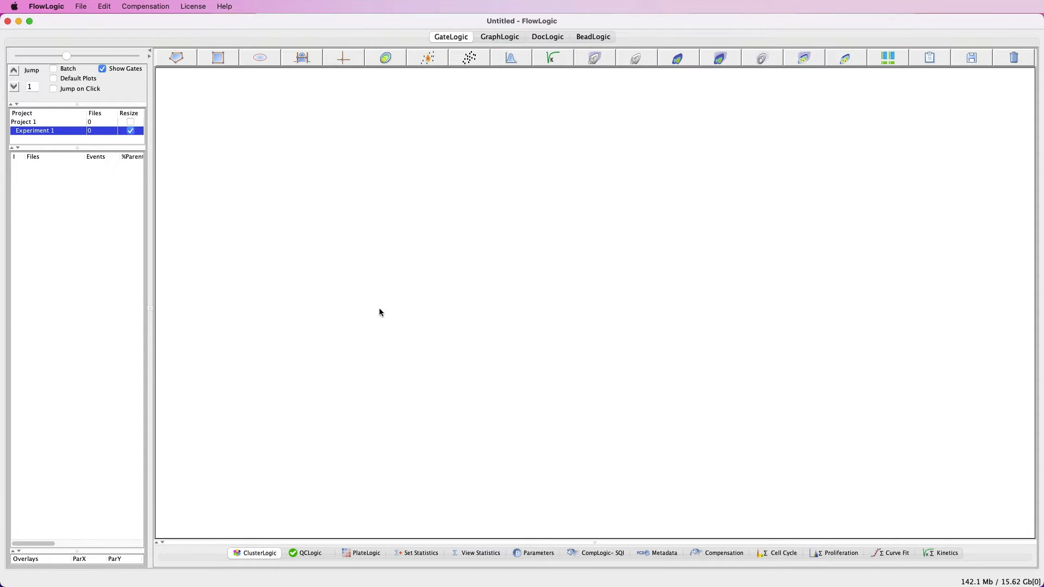
Review the preferences for General, Parameters, Export, Palette, User Interface, System, PlateLogic and Overlay, leaving the settings as they are
left_click(105, 8)
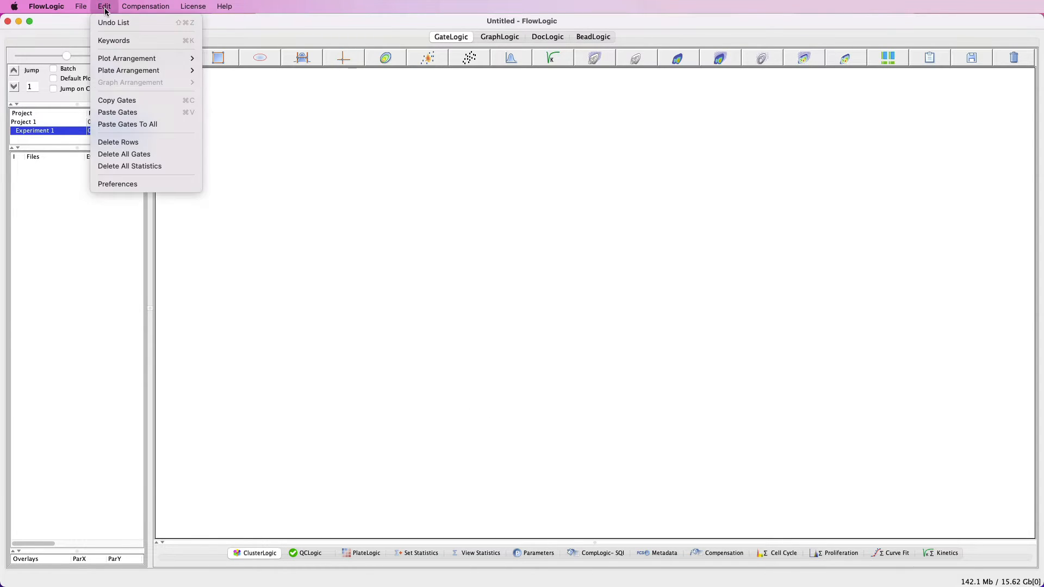
left_click(138, 184)
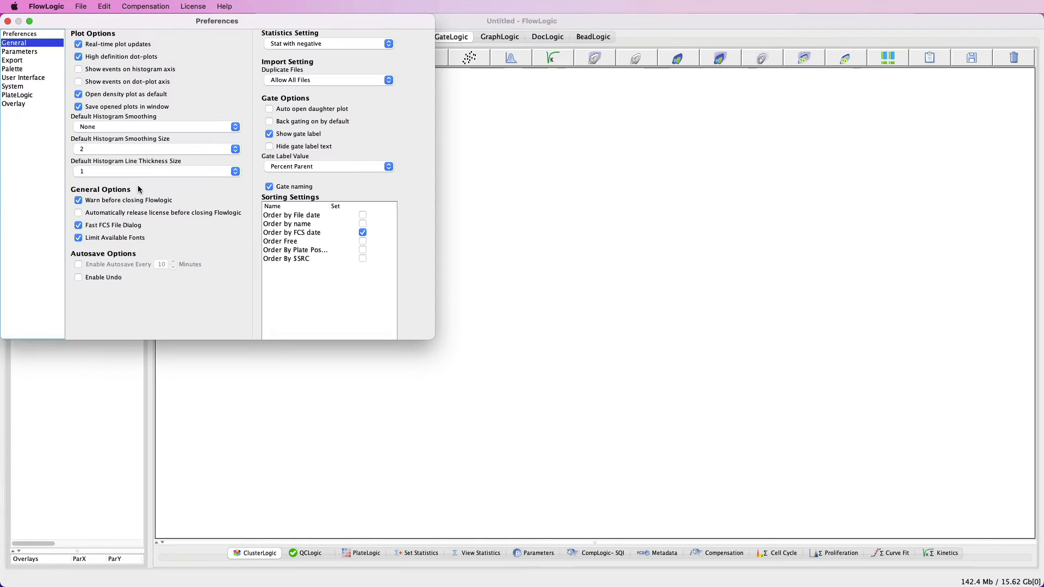
left_click_drag(103, 25, 439, 109)
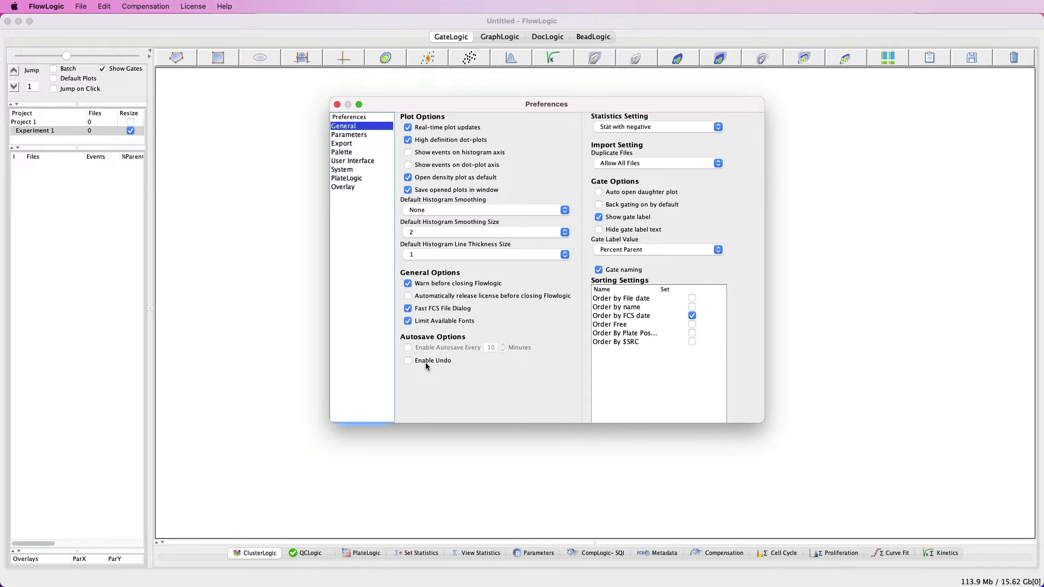
left_click(358, 140)
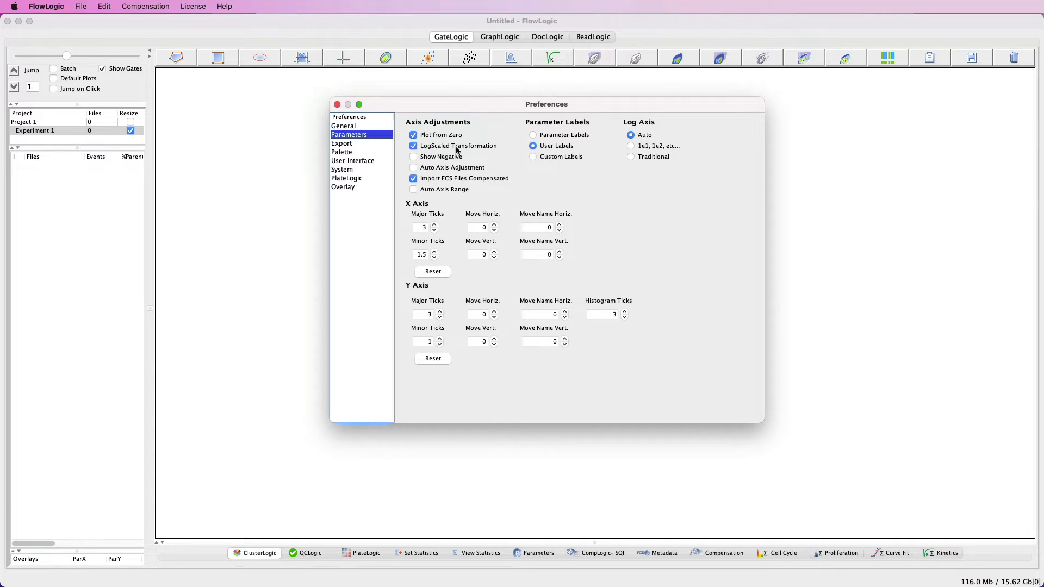
left_click(381, 144)
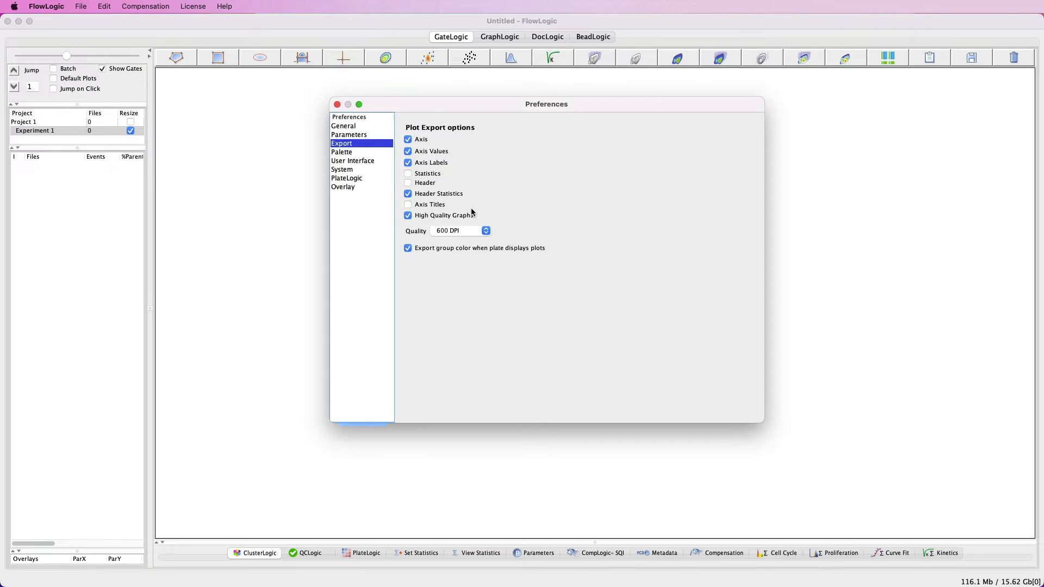
left_click(364, 153)
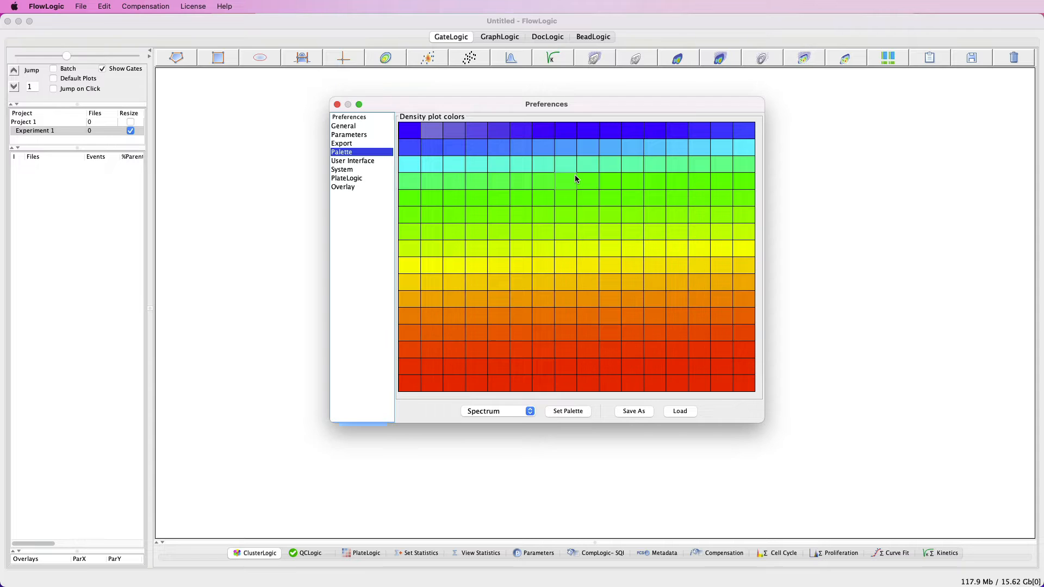
left_click(530, 411)
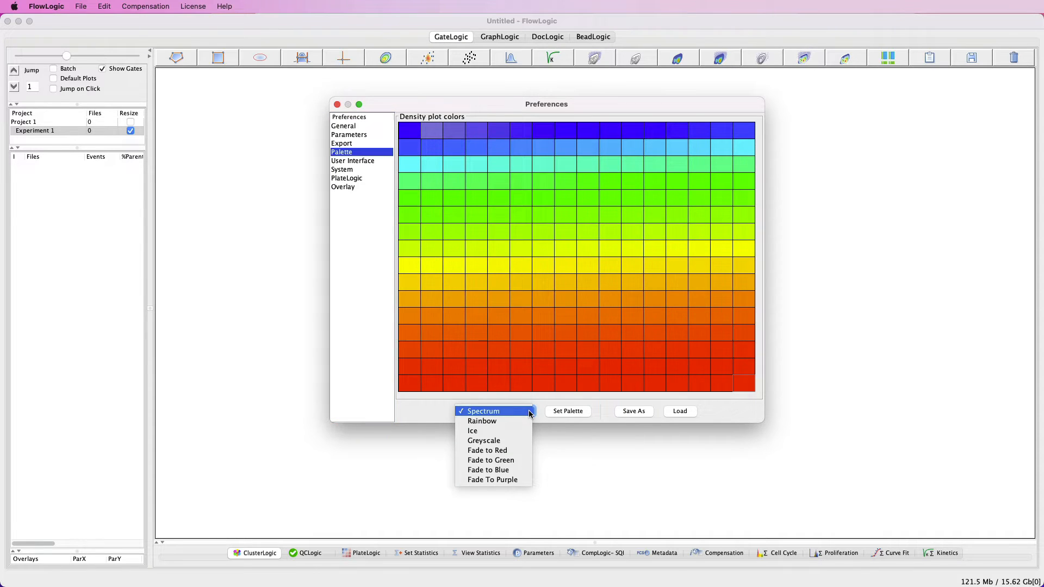
left_click(364, 161)
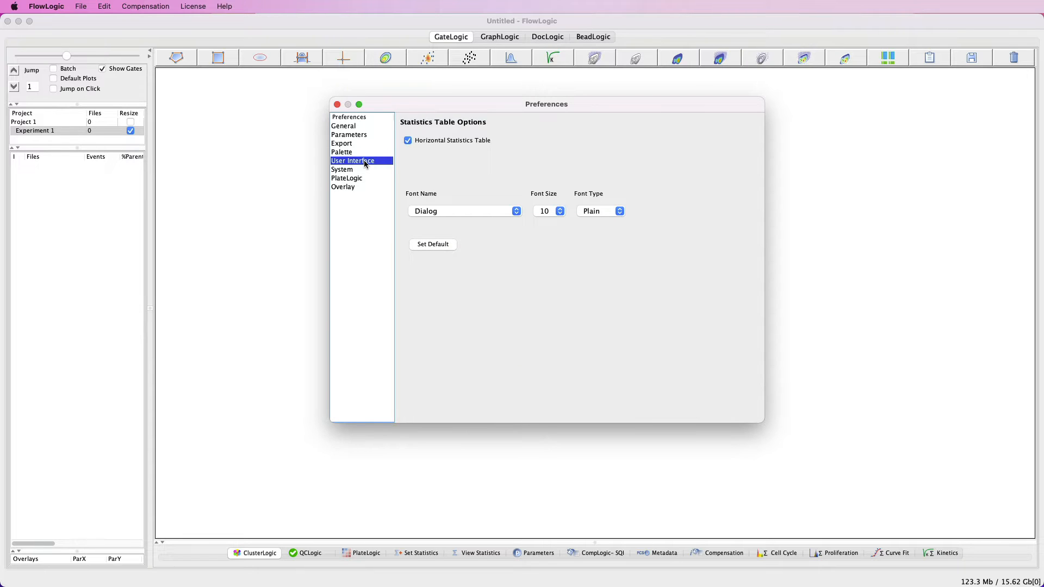
left_click(363, 172)
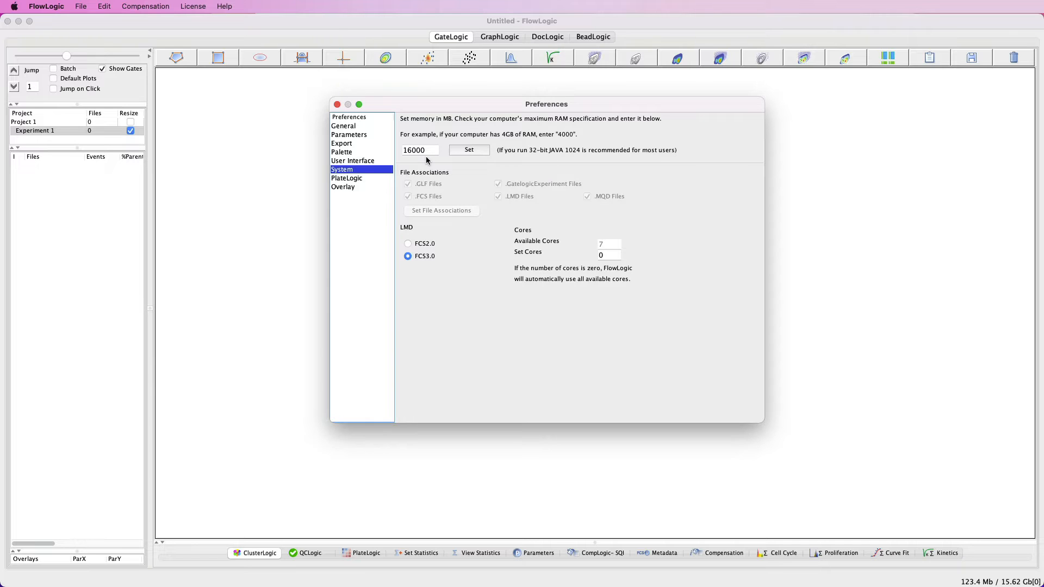
left_click(389, 180)
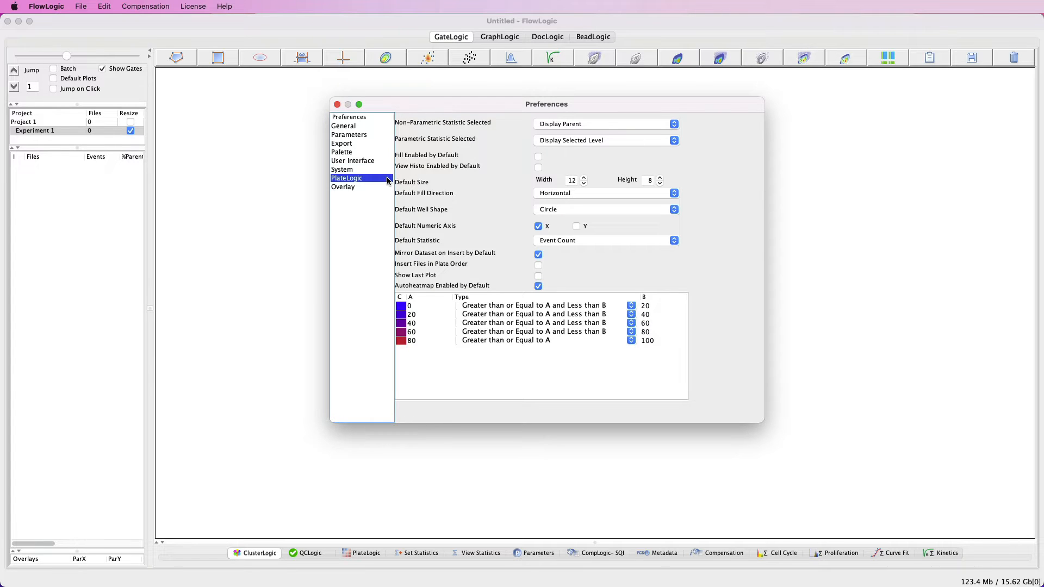
left_click(383, 189)
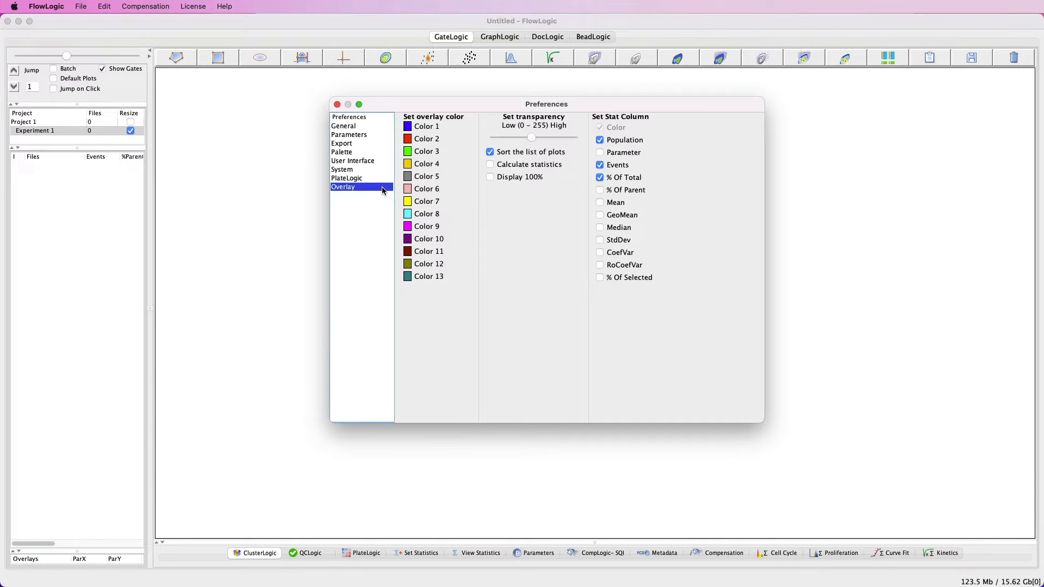
left_click(337, 104)
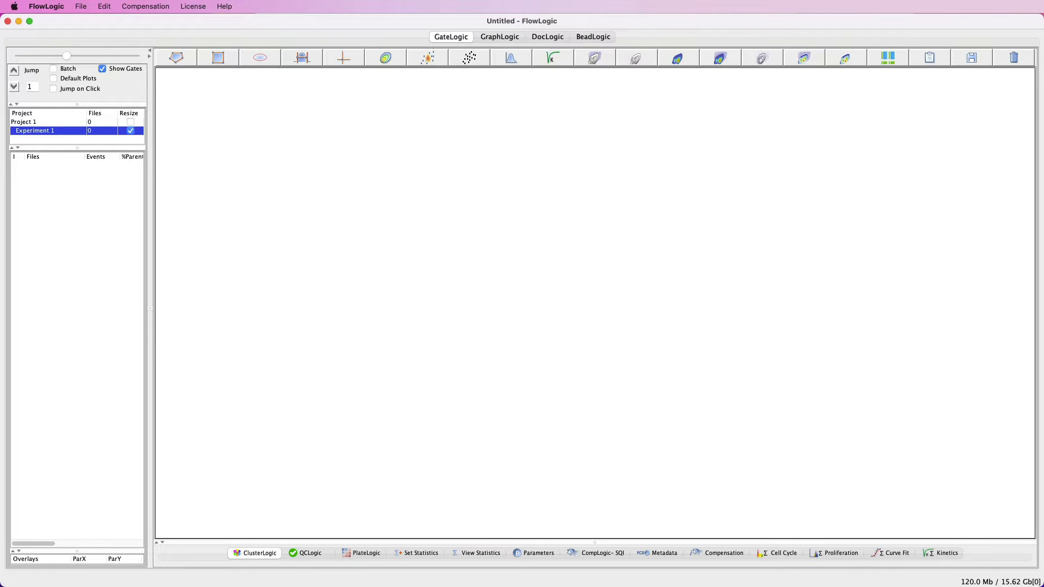
Import the Myeloid Stain folder of sample files into Project 1 and enlarge the project list
left_click_drag(199, 188, 45, 194)
left_click_drag(55, 113, 85, 126)
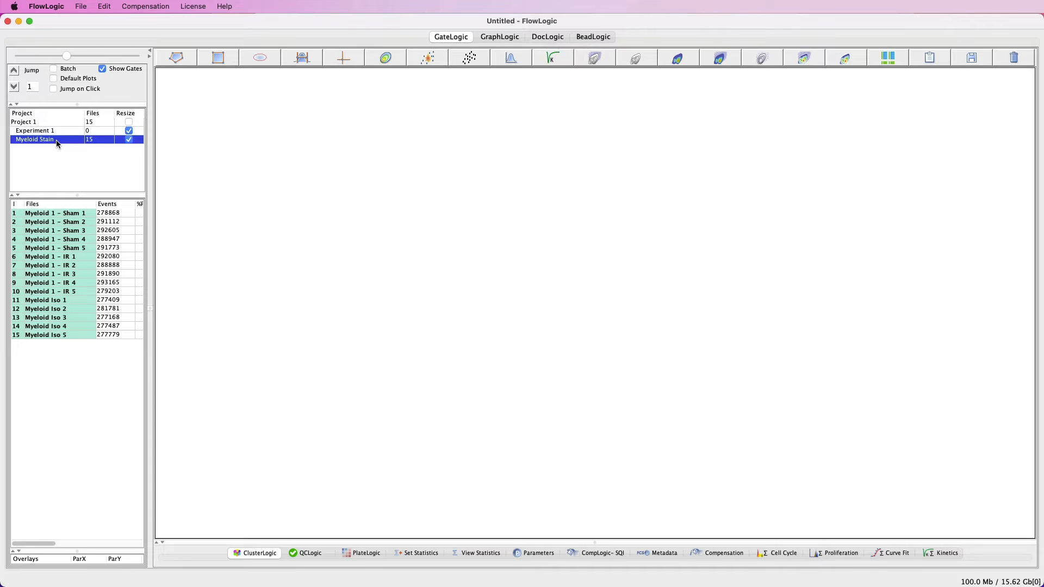
Examine the contents of Project 1, Experiment 1 and Myeloid Stain, and view the commands available for projects and folders
left_click(40, 125)
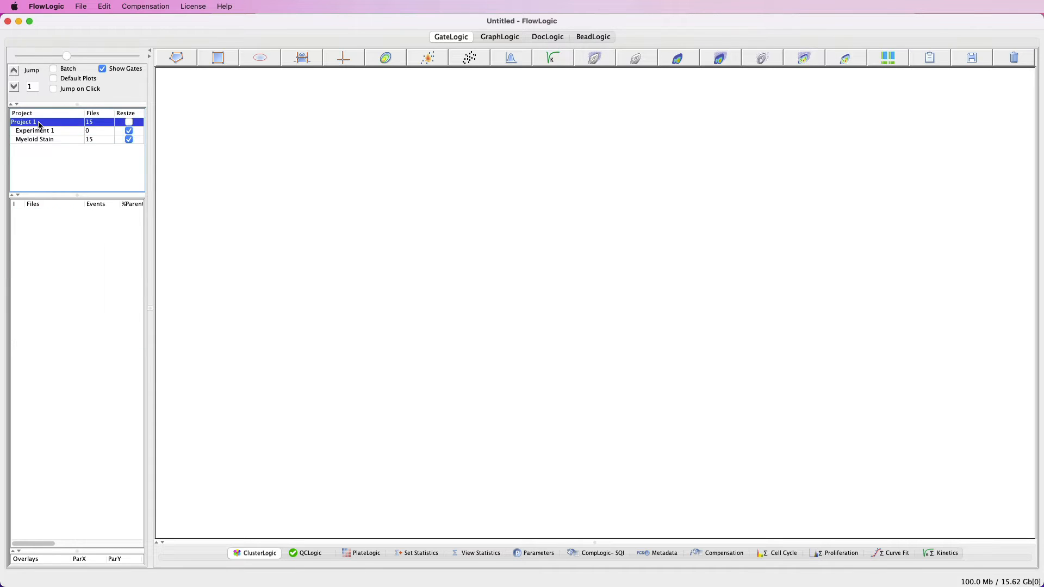
left_click(42, 131)
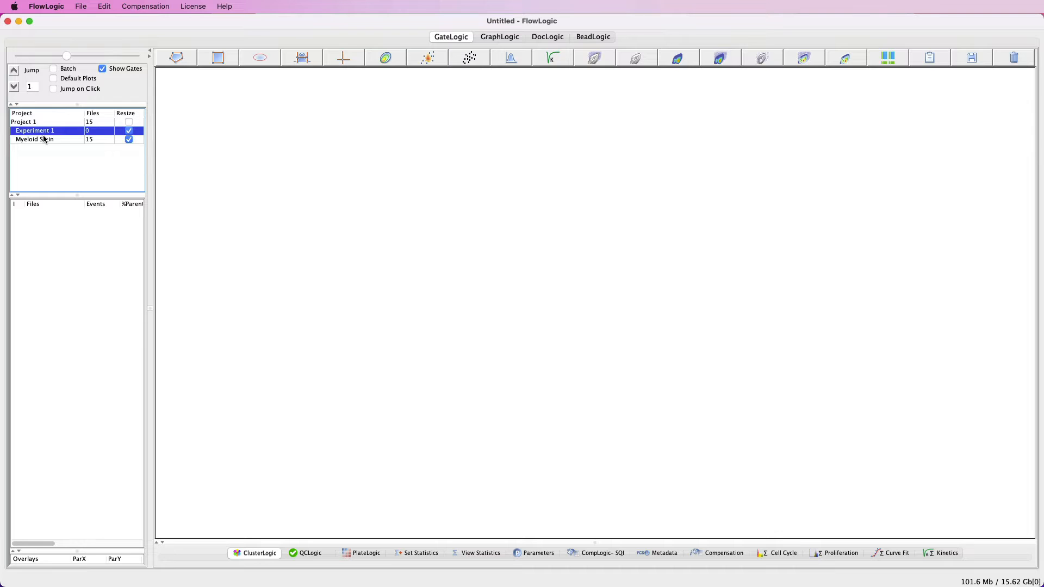
left_click(45, 139)
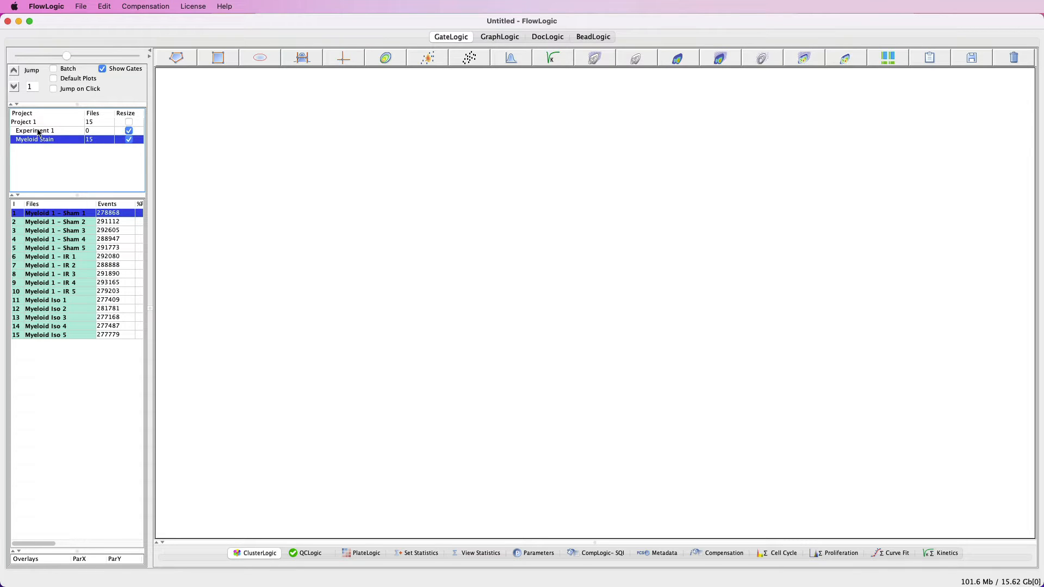
right_click(33, 125)
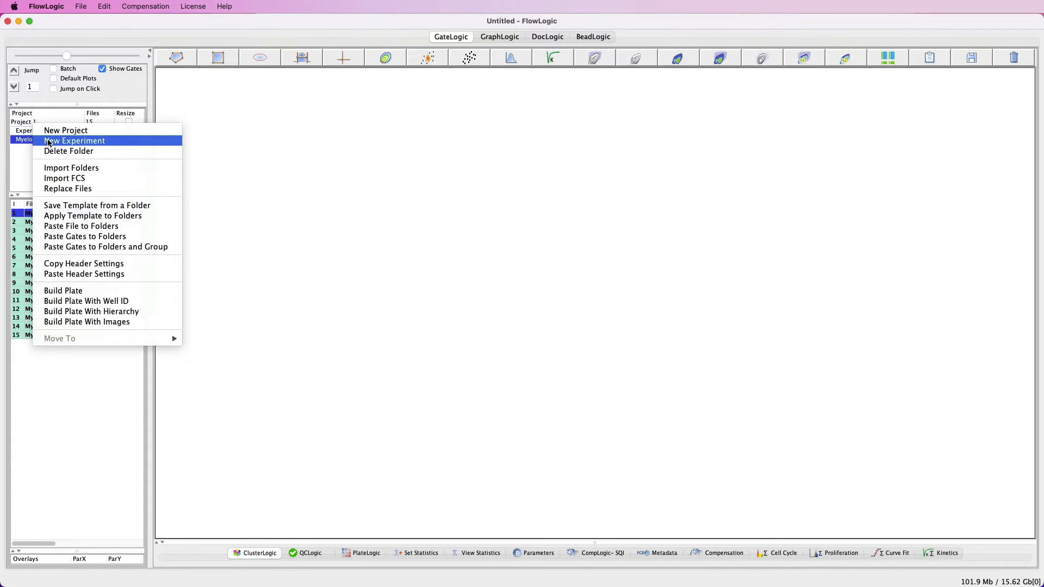
left_click(28, 157)
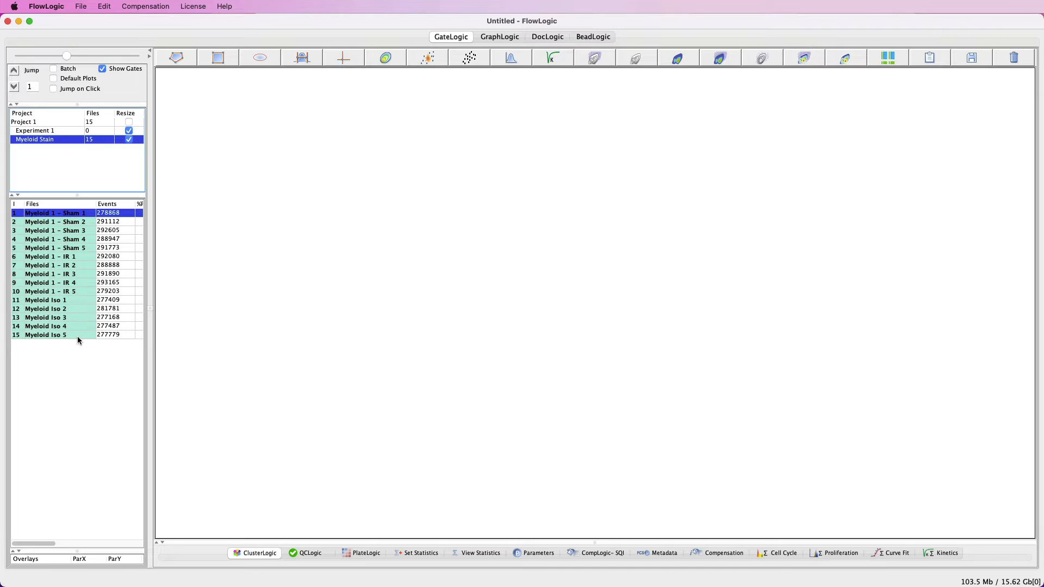
View the commands for Myeloid 1 - Sham 1, open its FSC-A versus SSC-A plot and enlarge the plot to the maximum size
right_click(76, 215)
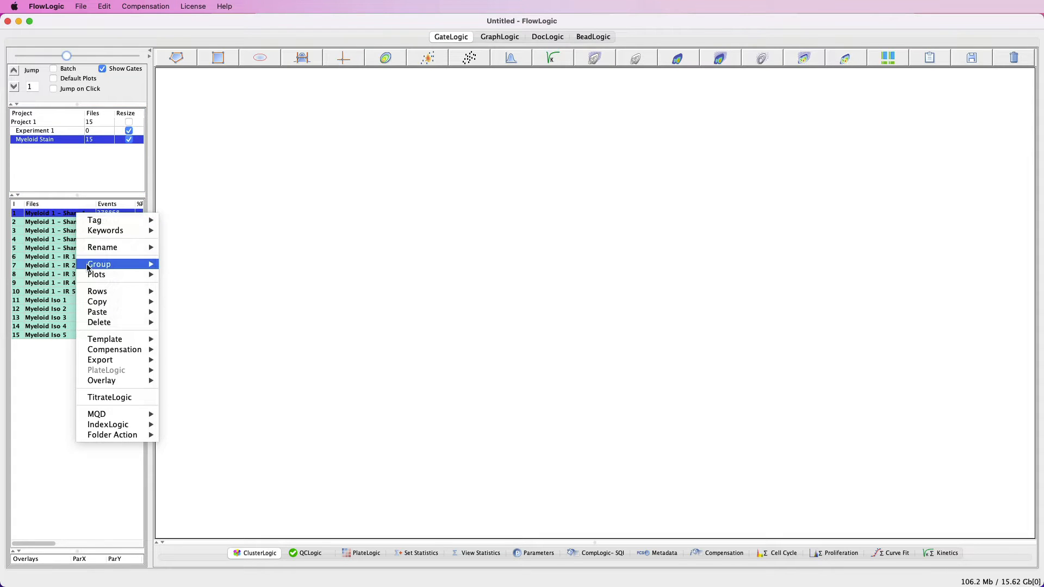
mouse_move(146, 275)
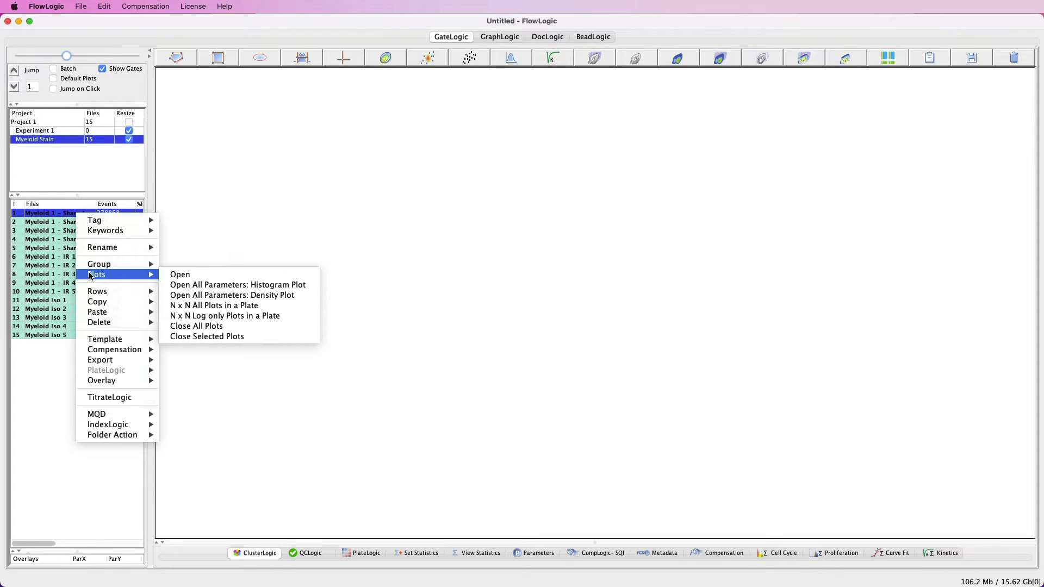
left_click(186, 238)
double_click(69, 216)
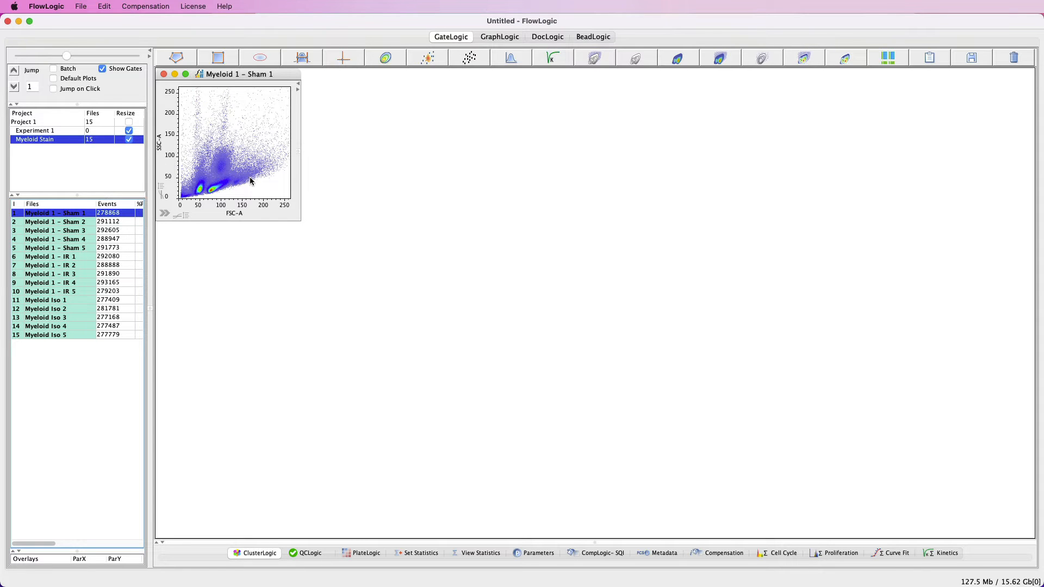
mouse_move(299, 219)
left_mouse_down()
mouse_move(329, 256)
mouse_move(312, 265)
mouse_move(315, 234)
left_mouse_up()
left_click_drag(67, 57, 146, 61)
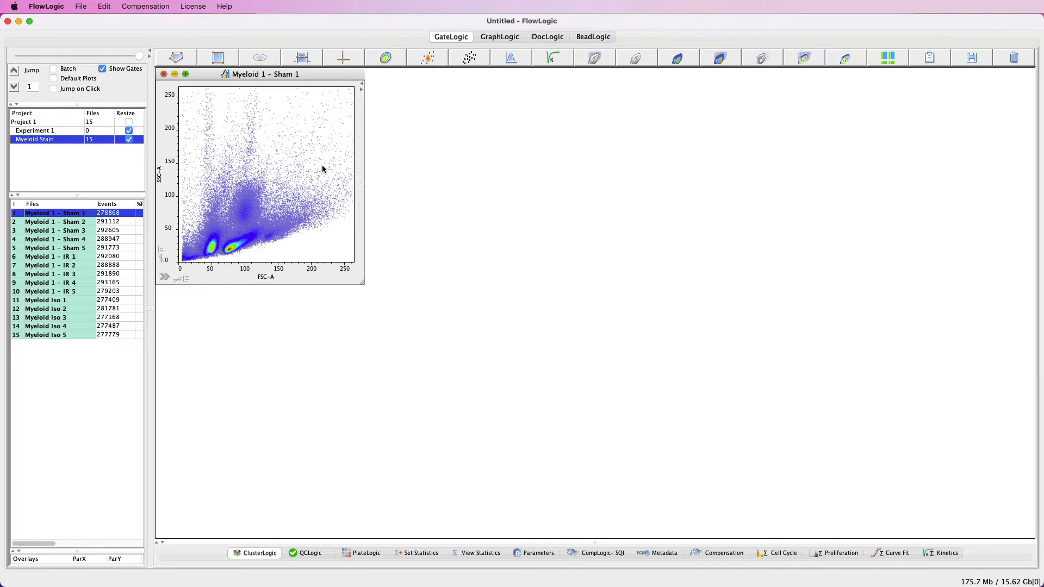
Draw a polygon gate around the higher FSC-A cells, leaving out the low-FSC-A cluster, and name it Live
left_click(177, 59)
left_click(220, 255)
left_click(223, 173)
left_click(259, 104)
left_click(337, 99)
left_click(351, 207)
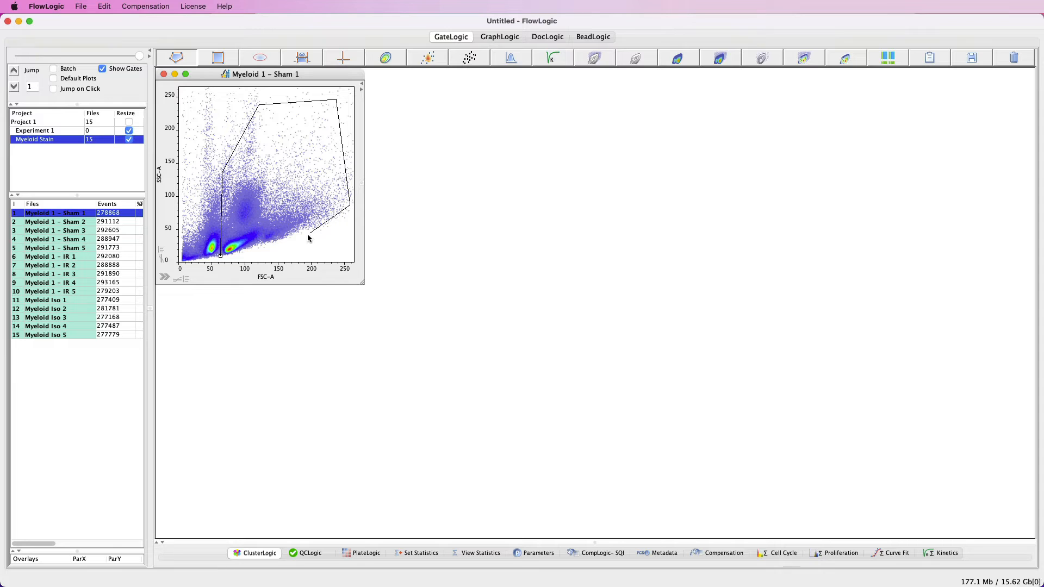
double_click(281, 255)
type("Live")
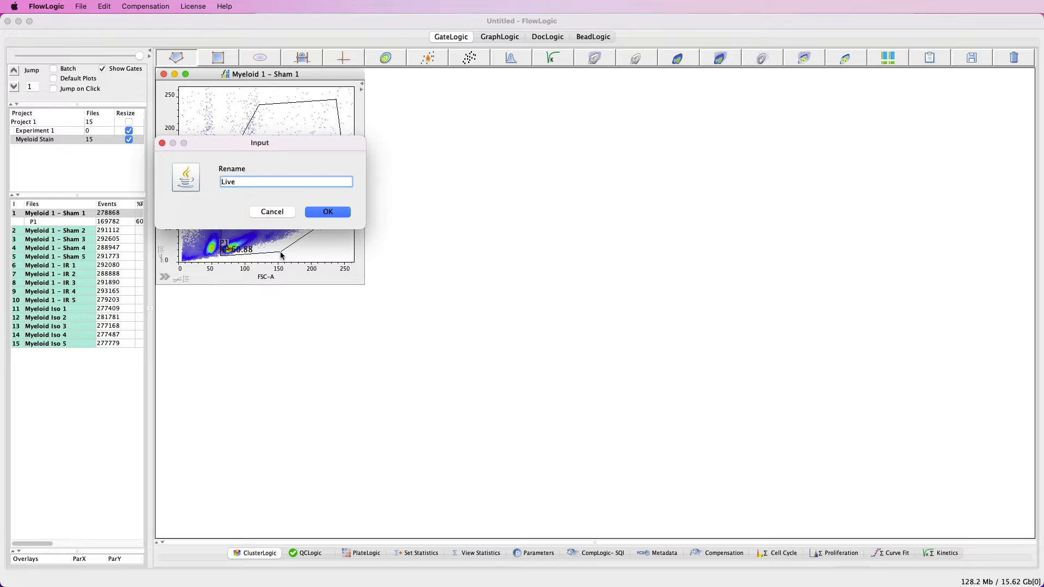
key("Return")
Move the Live gate's label off the dense population into the empty upper part of the gate
left_click(281, 255)
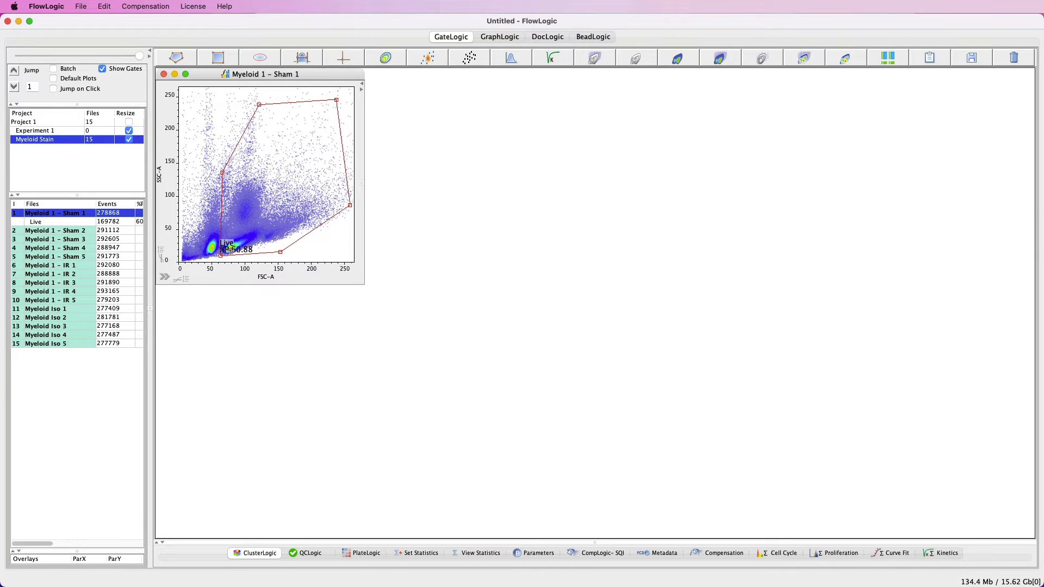
left_click_drag(224, 248, 281, 133)
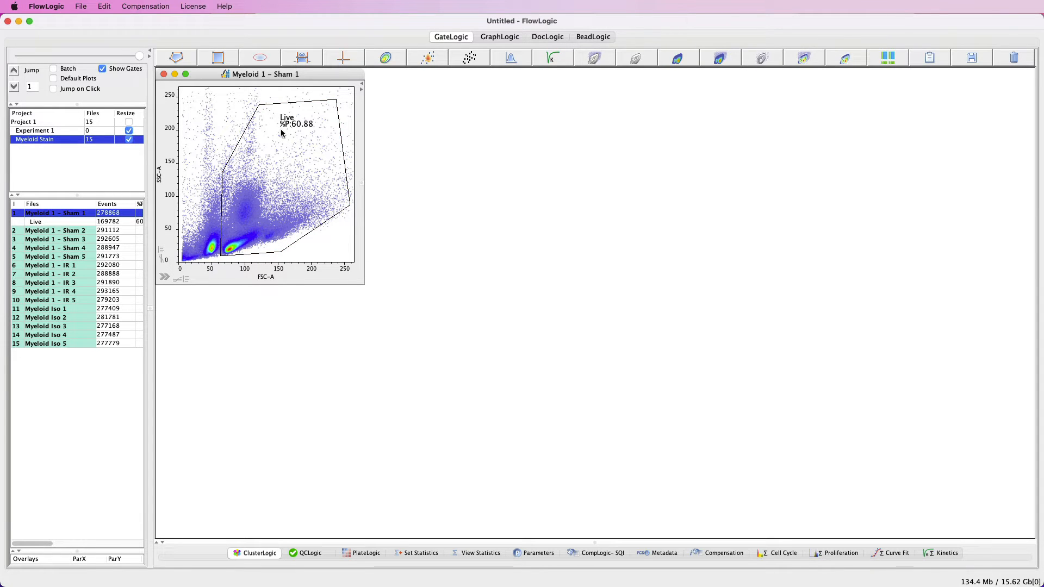
left_click(280, 129)
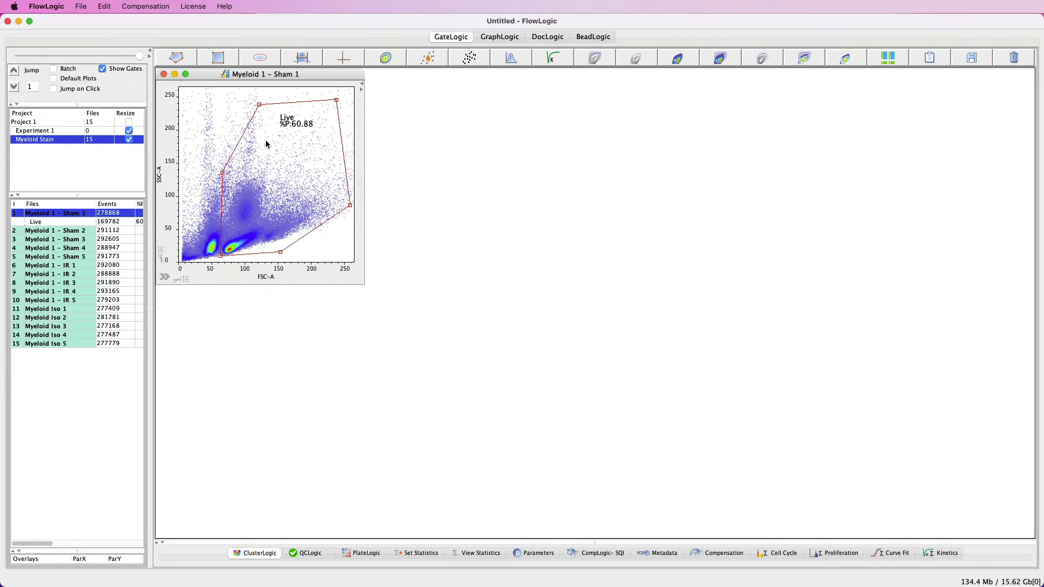
View the rename option for the Live population and reshape its polygon by lowering the vertices on the low-FSC-A side
right_click(48, 223)
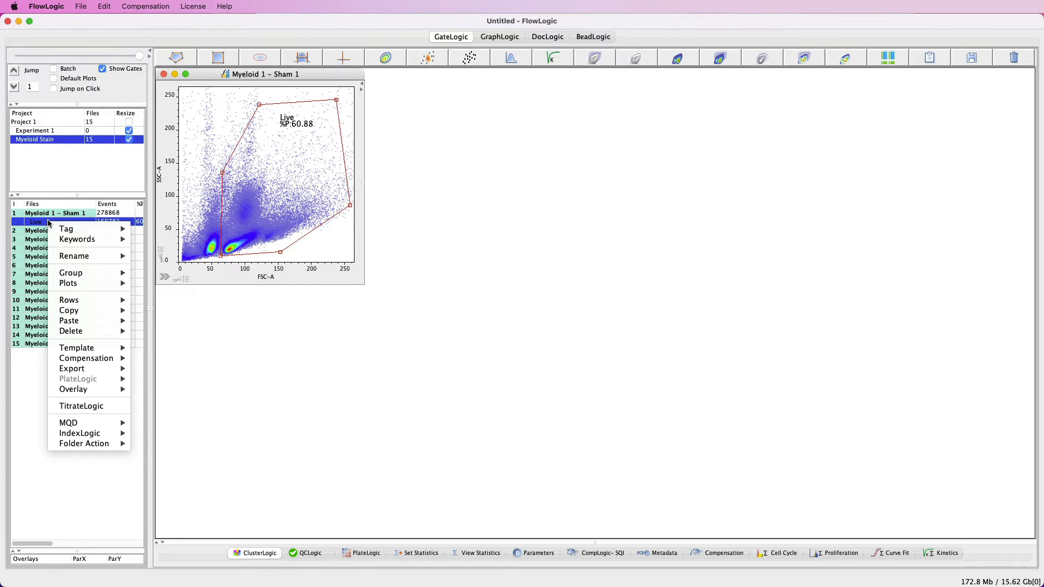
mouse_move(76, 256)
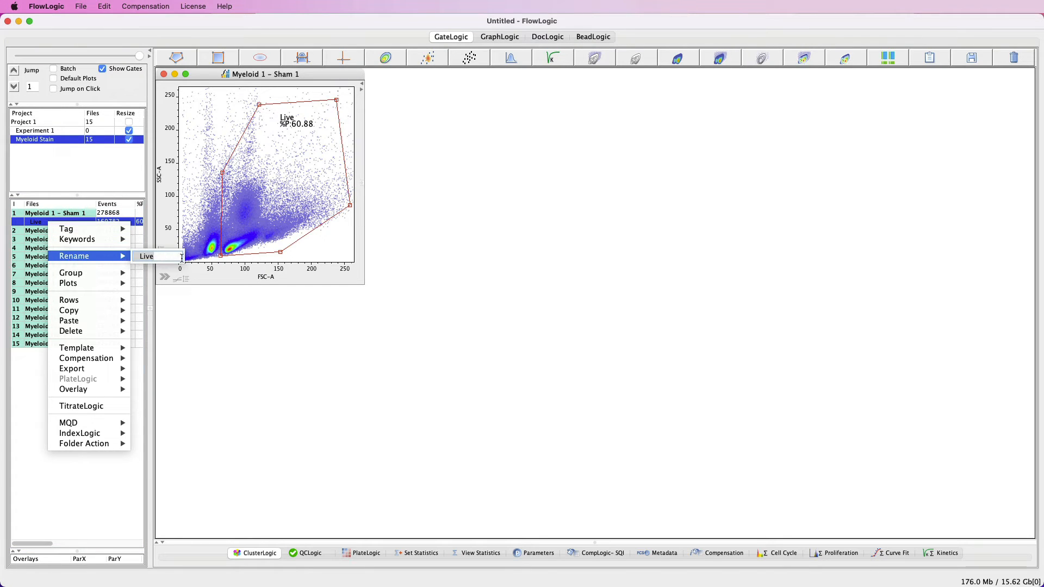
left_click(212, 234)
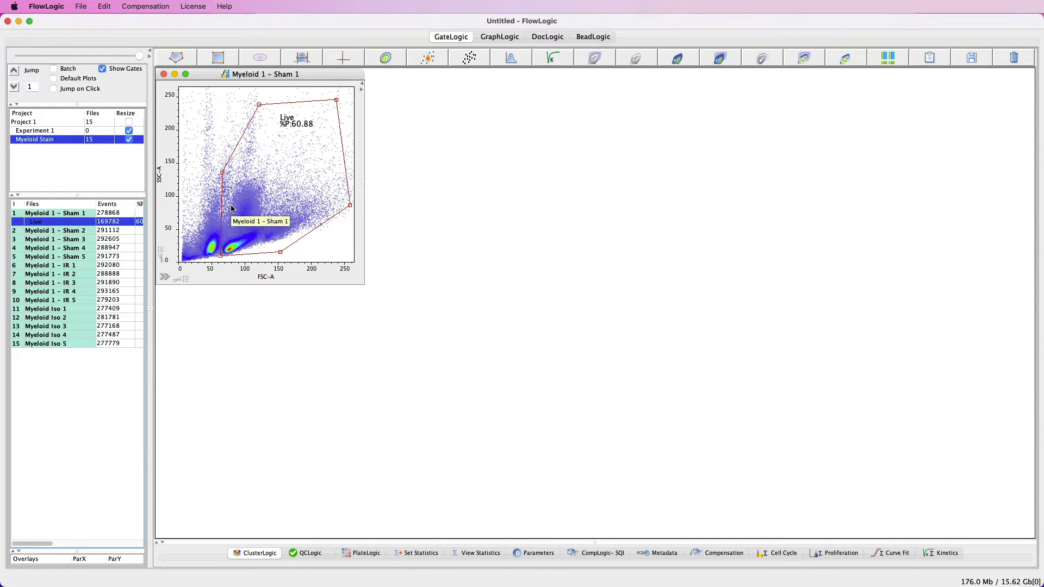
left_click_drag(223, 173, 271, 209)
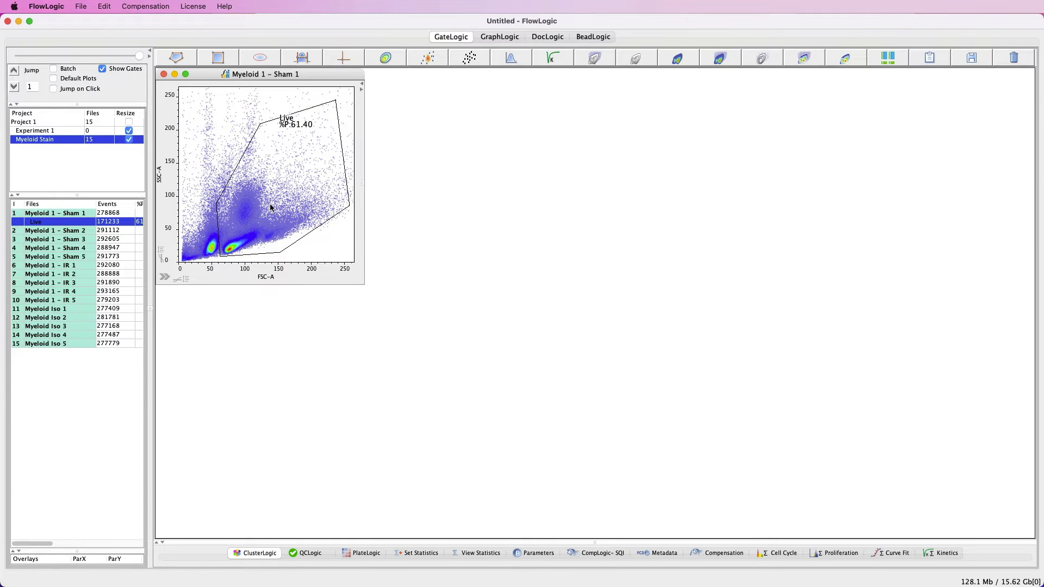
Open a plot of the Live population and show it as a histogram of CD45 APC-Cy7-A
left_click(274, 207)
double_click(284, 200)
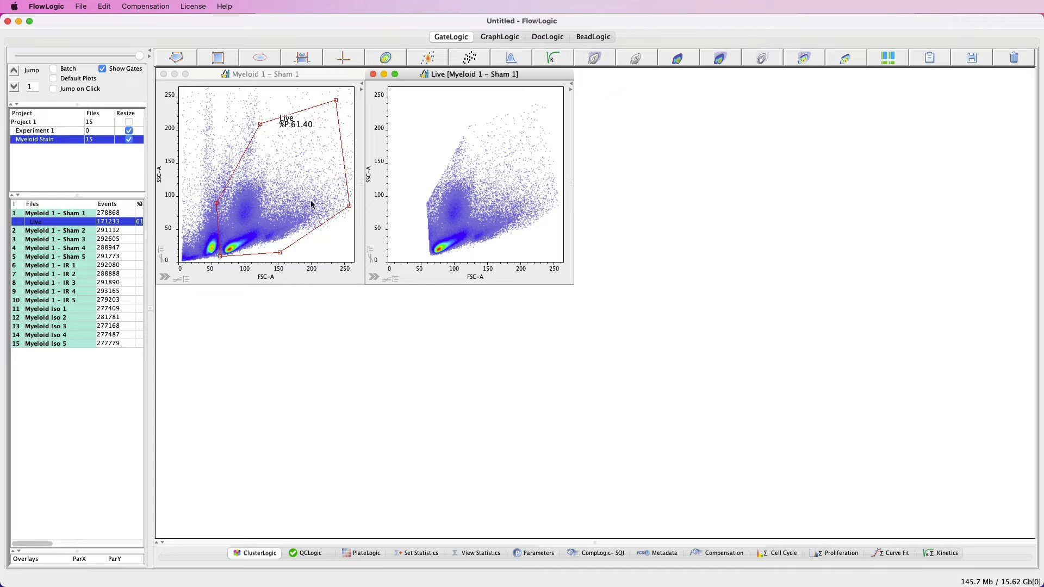
left_click(475, 277)
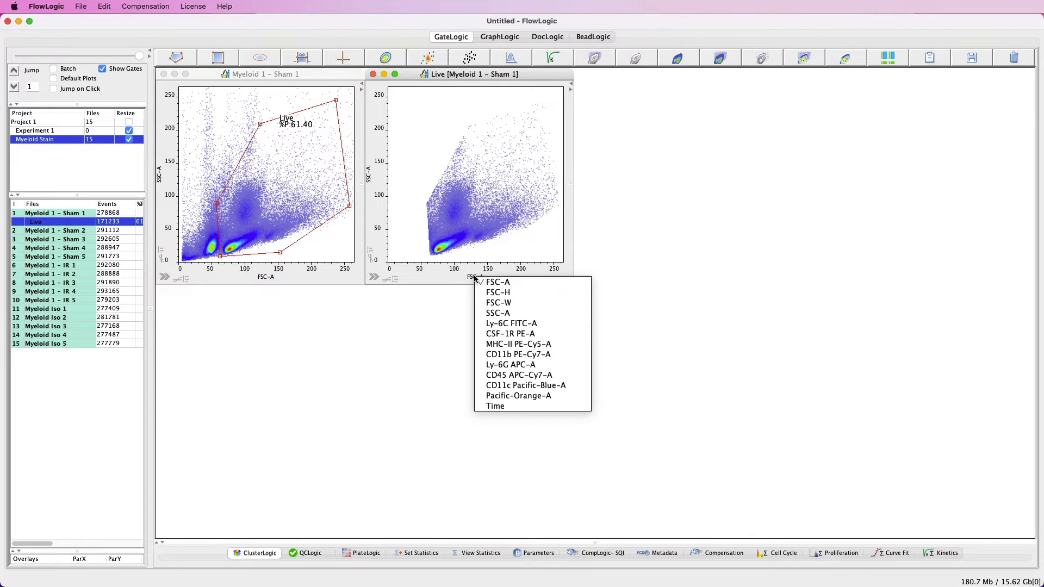
left_click(513, 374)
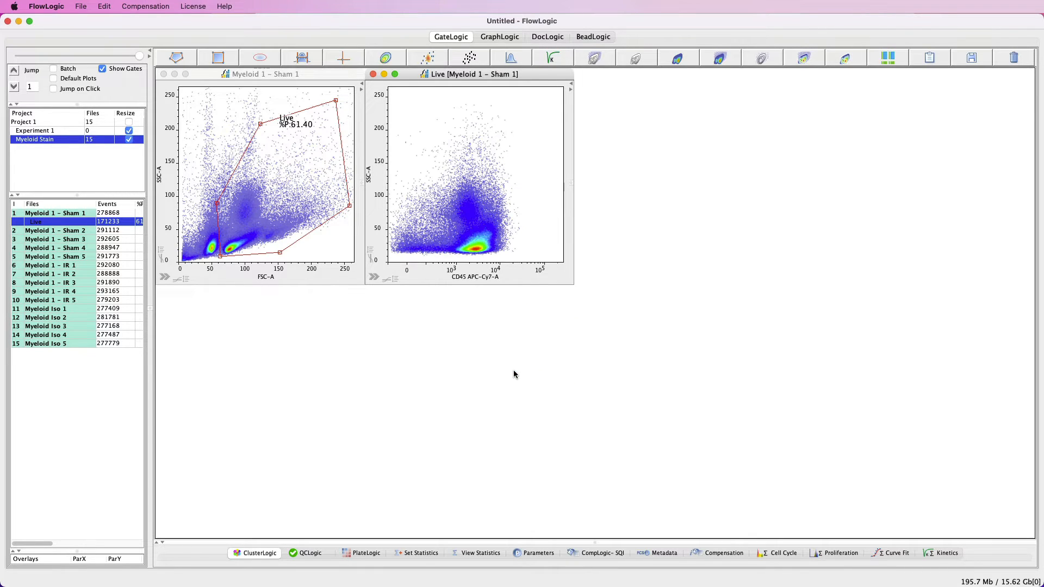
left_click(512, 58)
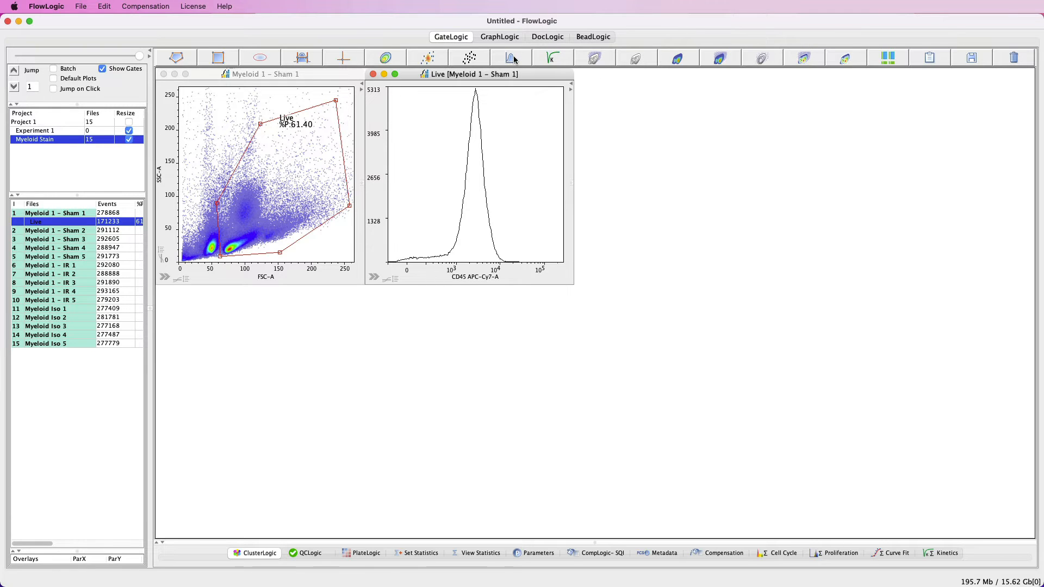
Place a range gate across the main peak of the CD45 APC-Cy7-A histogram and name it CD45+
left_click(303, 58)
left_click_drag(441, 180, 517, 179)
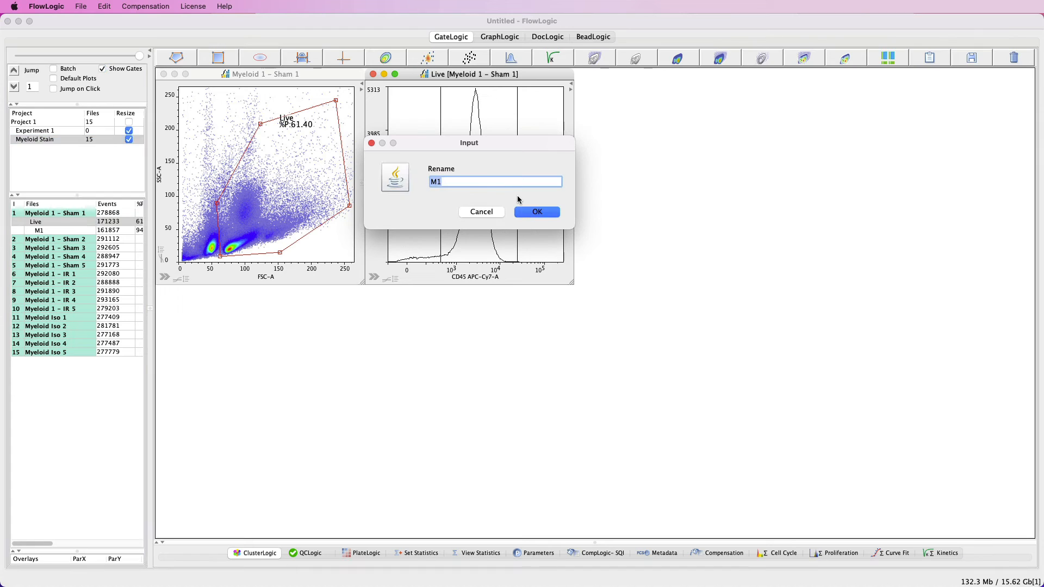
type("CD45+")
key("Return")
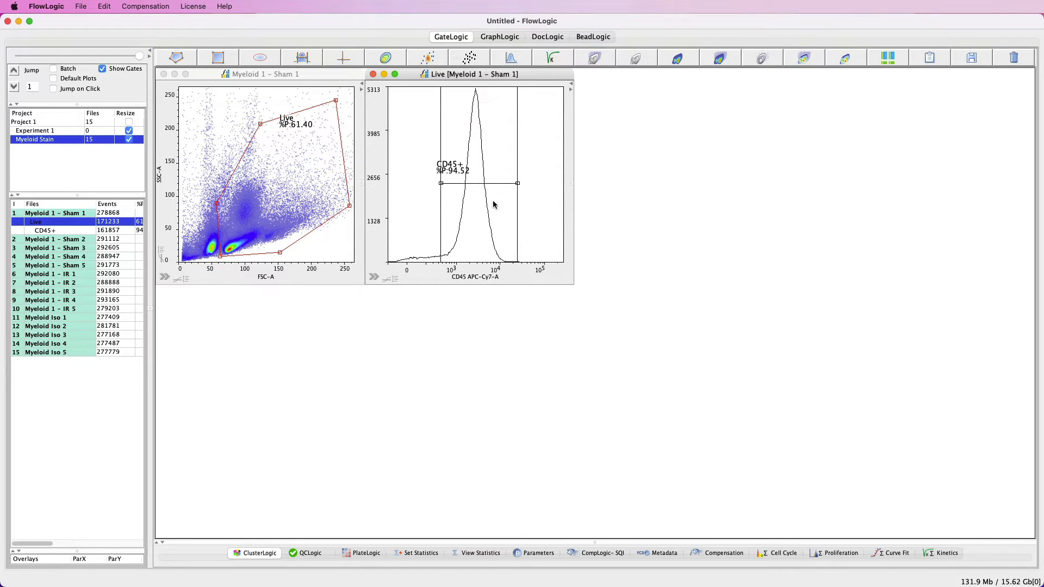
Open the CD45+ population as a density plot with Ly-6G APC-A on the X axis and Ly-6C FITC-A on the Y axis
double_click(493, 205)
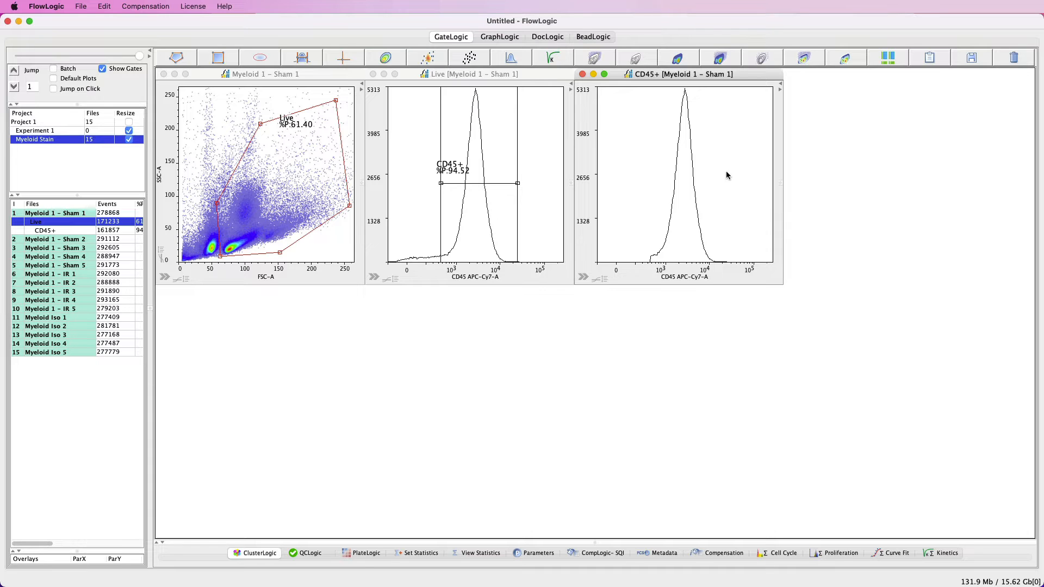
left_click(429, 61)
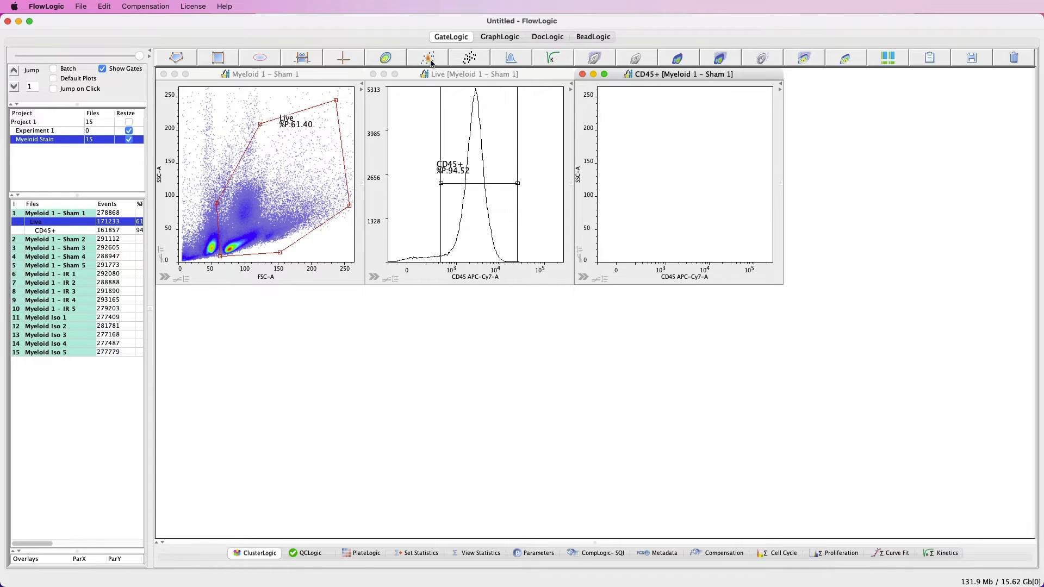
left_click(580, 176)
left_click(608, 225)
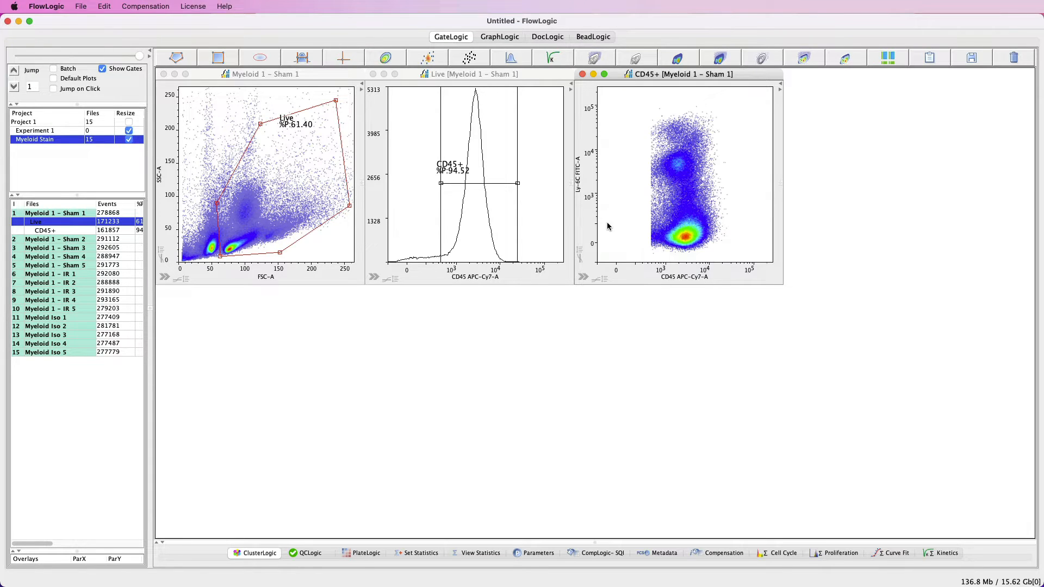
left_click(688, 278)
left_click(709, 368)
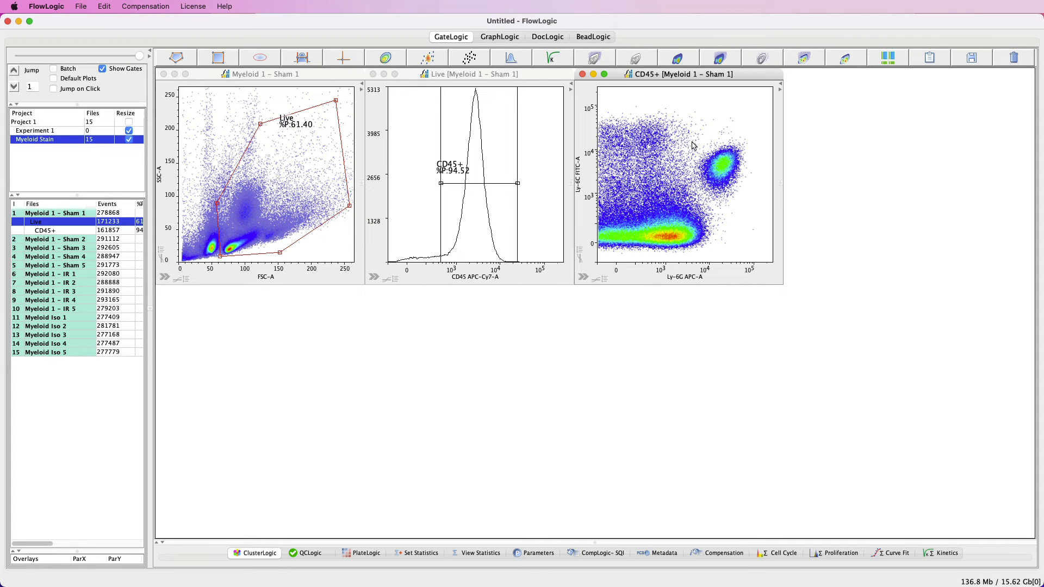
Draw an ellipse gate around the Ly-6G-high, Ly-6C-intermediate cluster and name it Granulocytes
left_click(260, 58)
left_click_drag(717, 134, 724, 213)
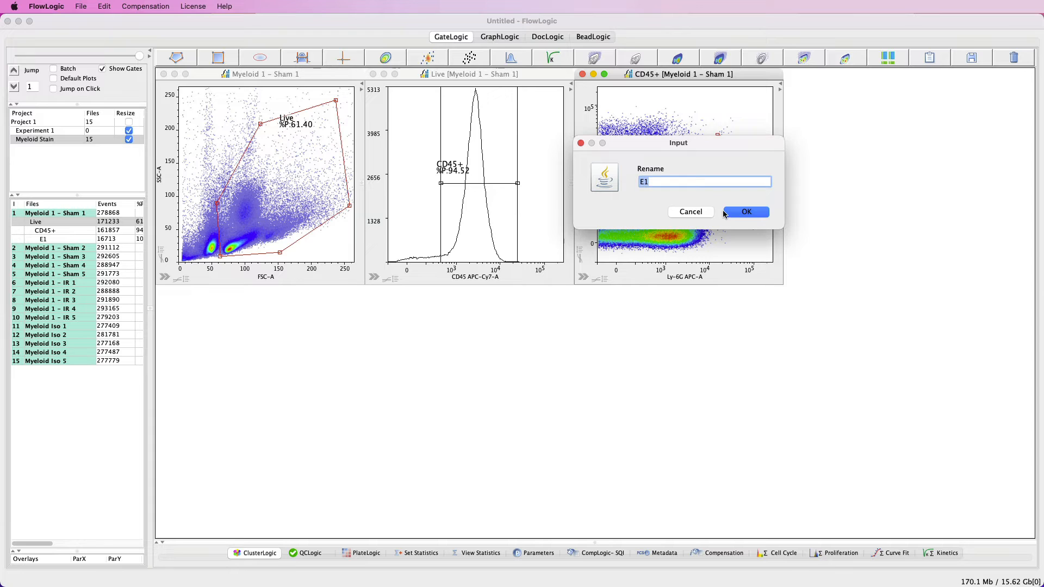
type("Granulocytes")
left_click(724, 211)
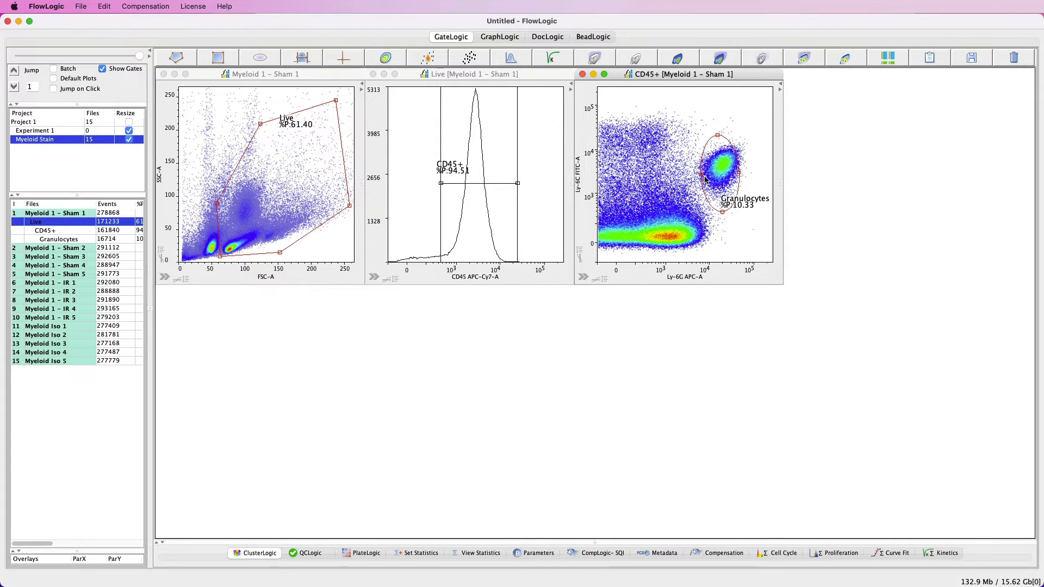
Widen and reposition the Granulocytes ellipse around its cluster, and move its label below the gate
left_click_drag(692, 176, 691, 175)
left_click_drag(729, 206, 721, 249)
left_click_drag(718, 177, 722, 175)
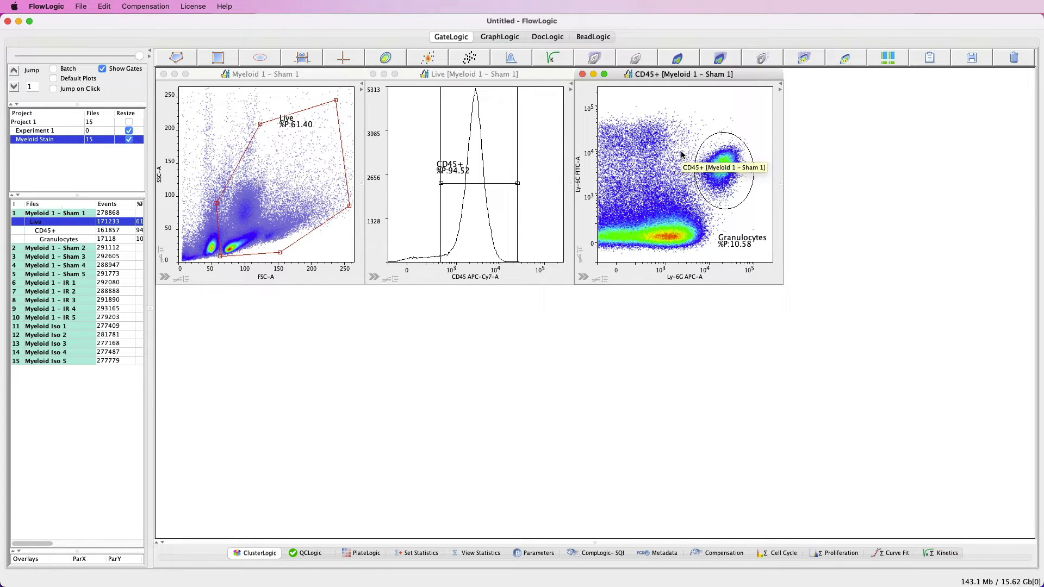
Examine the ways to delete gates, for the CD45+ and Granulocytes rows and for the selected Granulocytes gate, without deleting anything
left_click(86, 239)
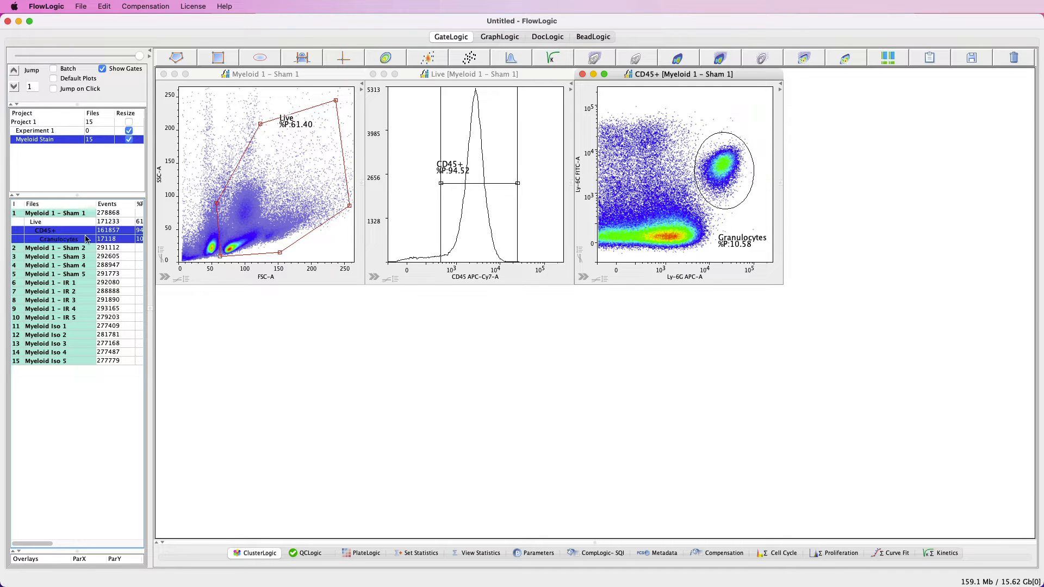
right_click(86, 239)
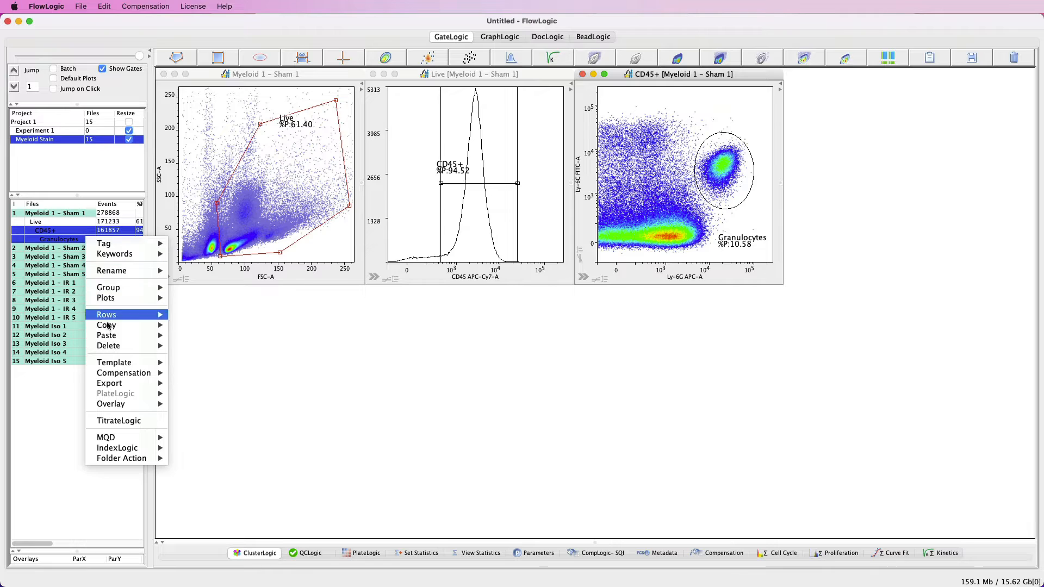
mouse_move(114, 347)
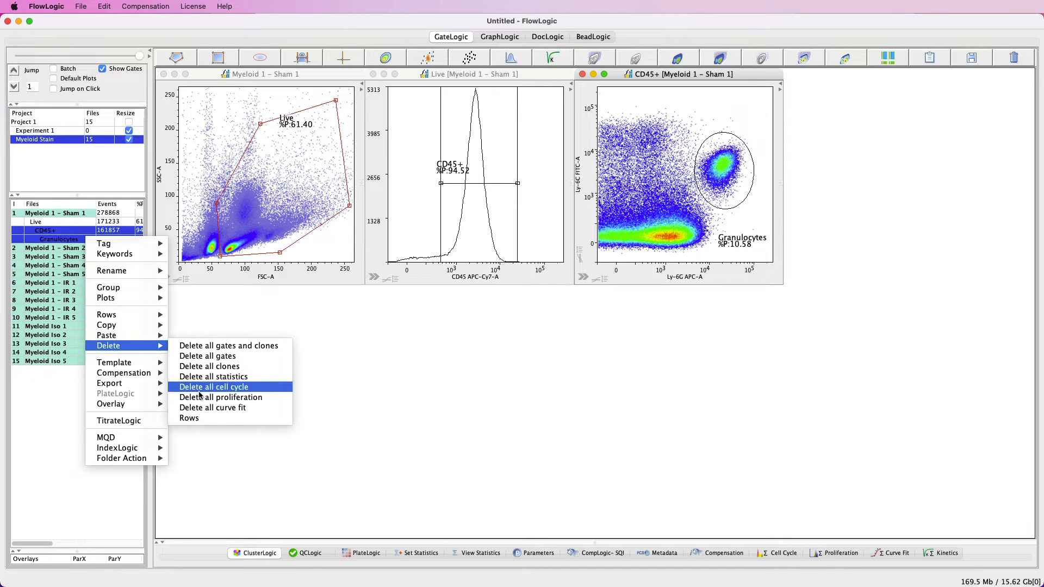
left_click(423, 392)
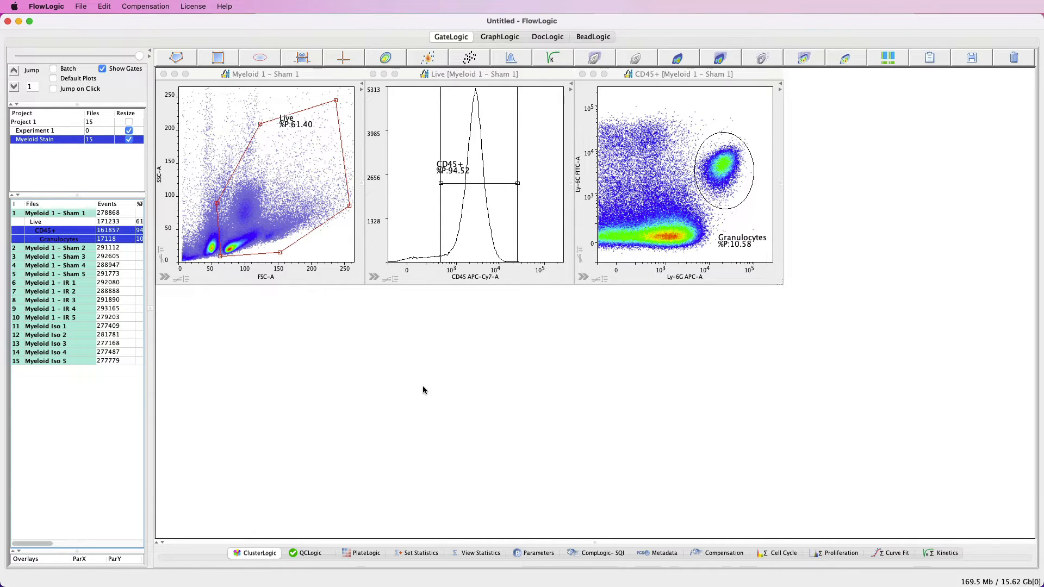
left_click(677, 222)
left_click(731, 154)
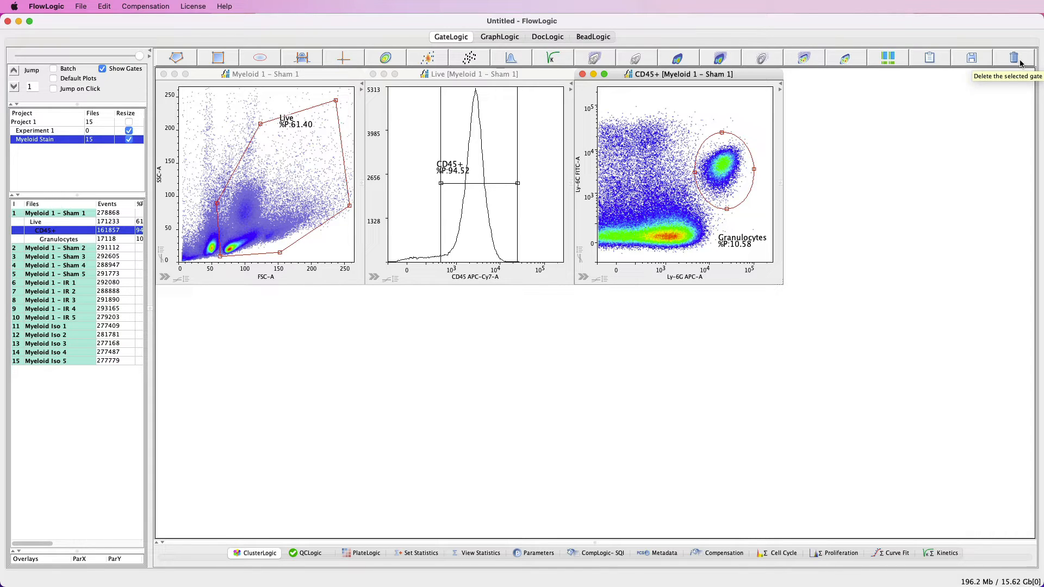
left_click(679, 114)
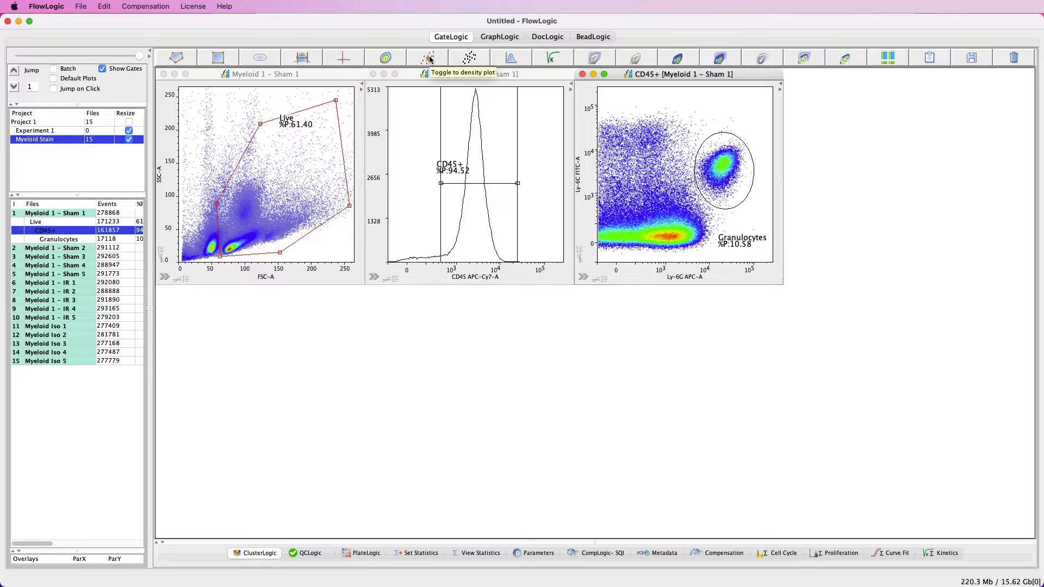
Switch the CD45+ plot through the dot, histogram and contour displays to the colour-filled contour display
left_click(470, 60)
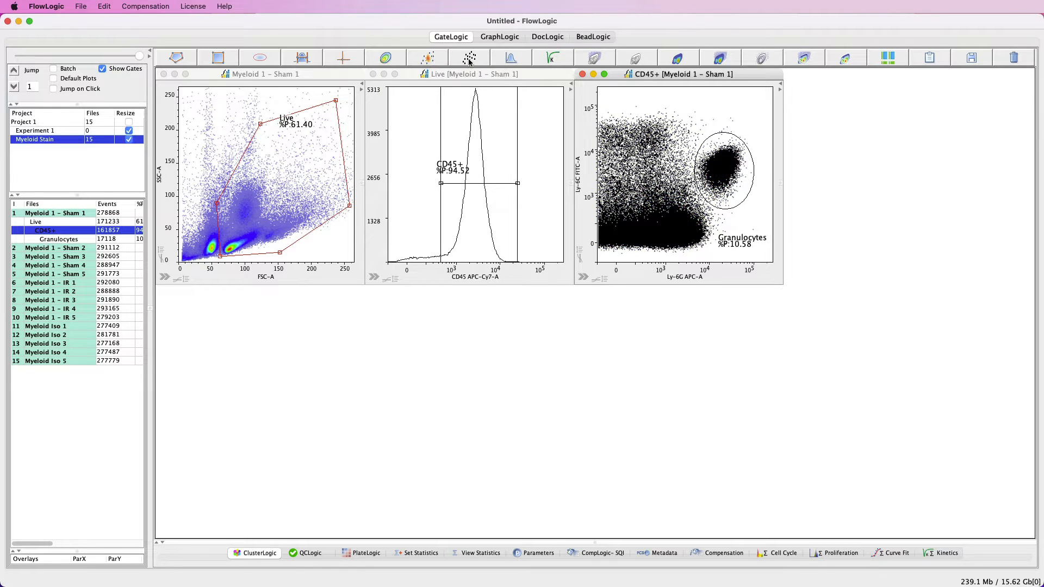
left_click(511, 60)
left_click(641, 61)
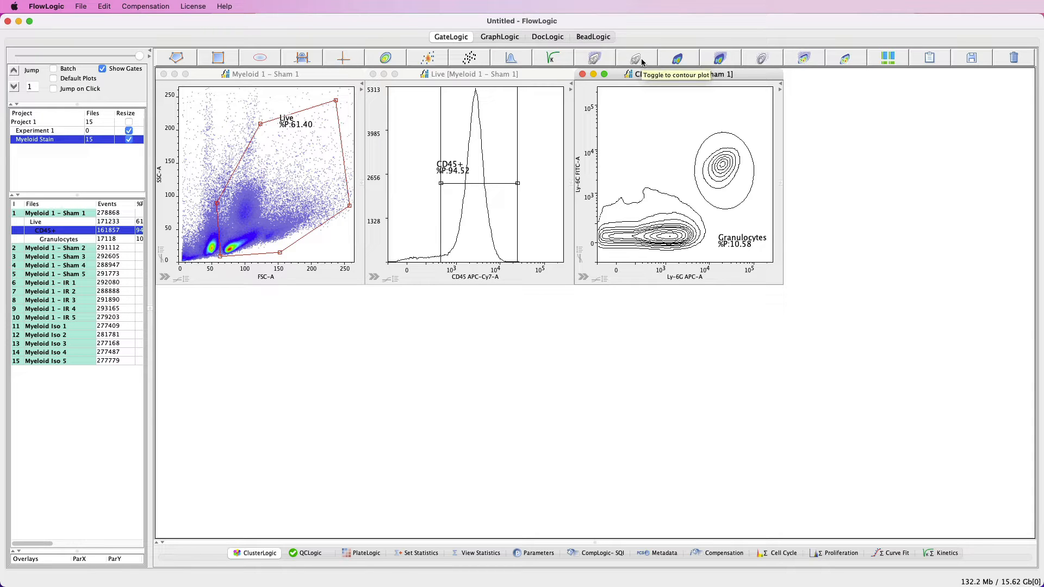
left_click(680, 61)
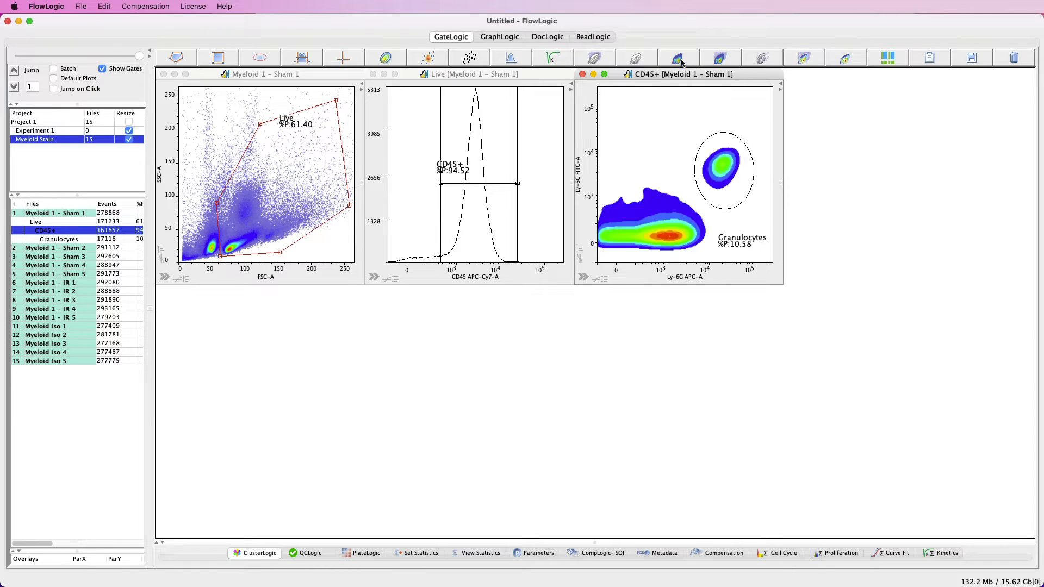
Switch the CD45+ plot through the remaining contour displays and return it to the pseudocolour density dot display
left_click(727, 62)
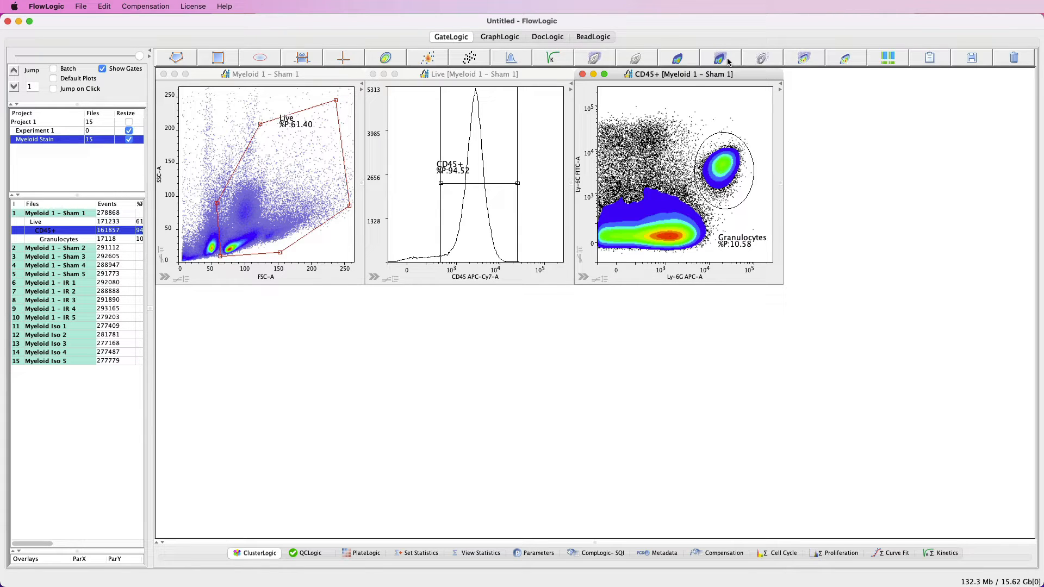
left_click(757, 57)
left_click(799, 57)
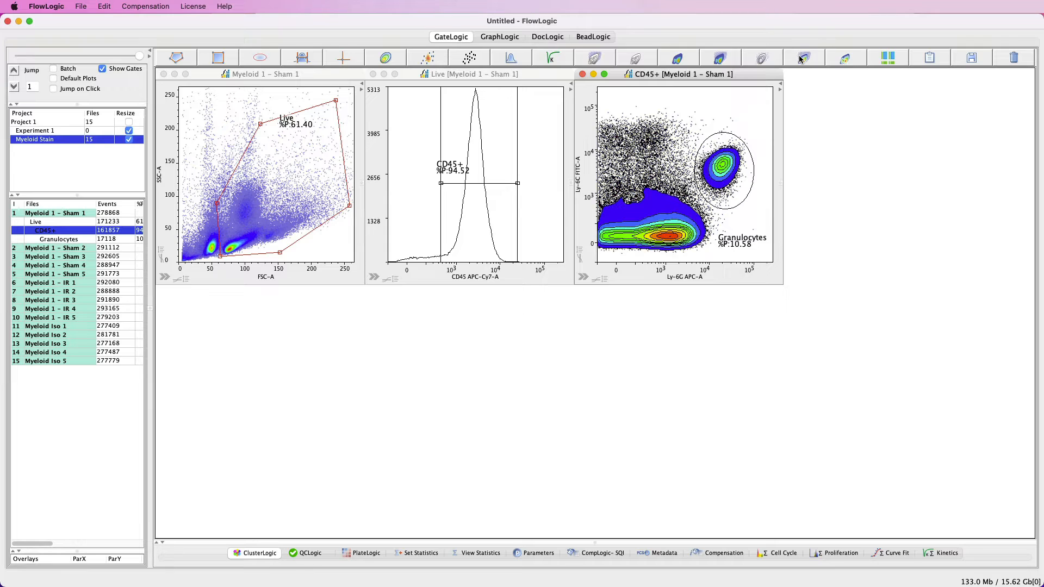
left_click(842, 57)
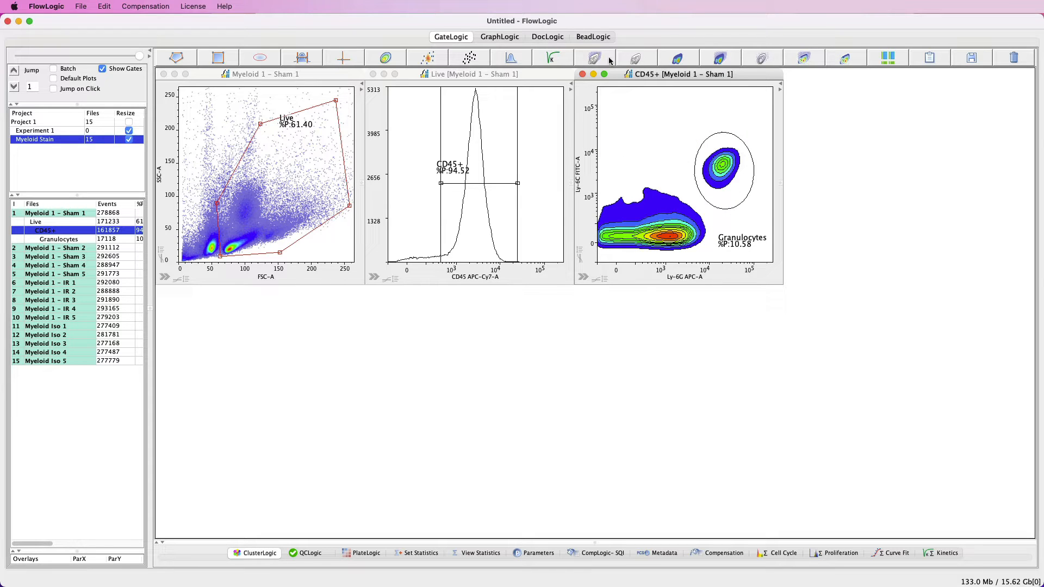
left_click(429, 57)
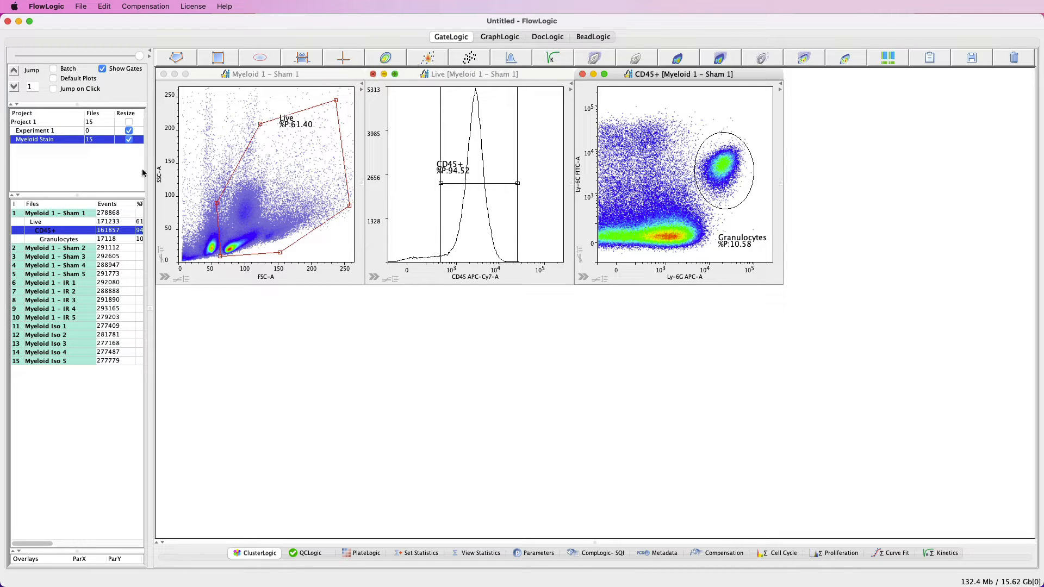
Copy the Live, CD45+ and Granulocytes gates from Myeloid 1 - Sham 1 and paste them onto Sham 2, Sham 3 and Sham 4
left_click_drag(72, 243, 72, 217)
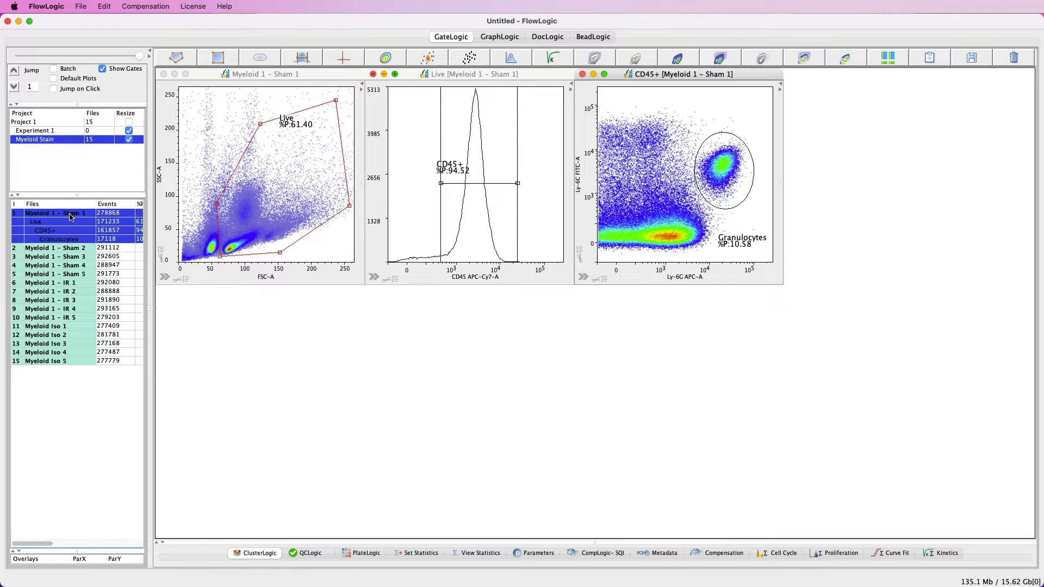
right_click(70, 217)
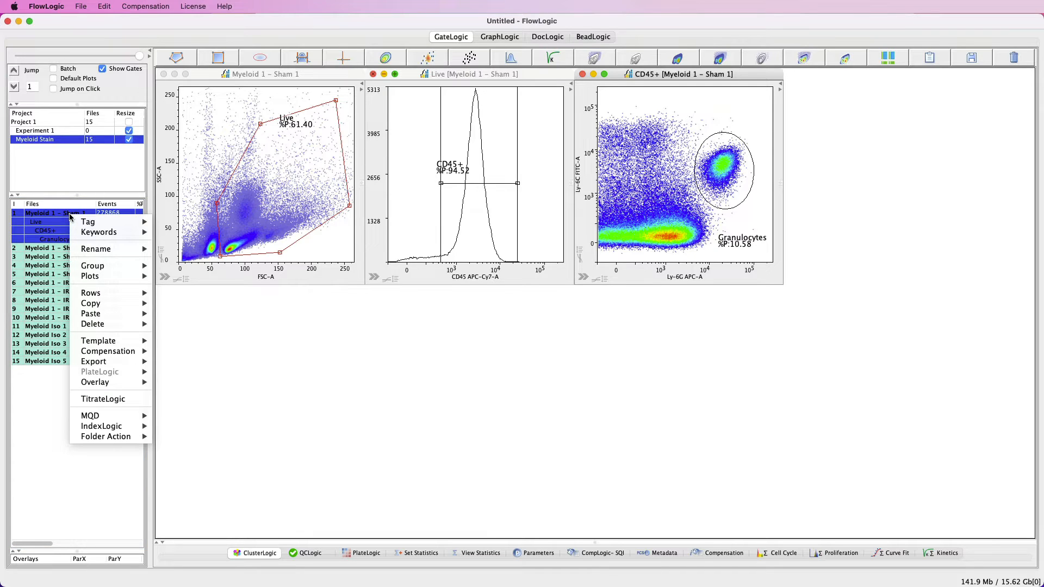
mouse_move(134, 304)
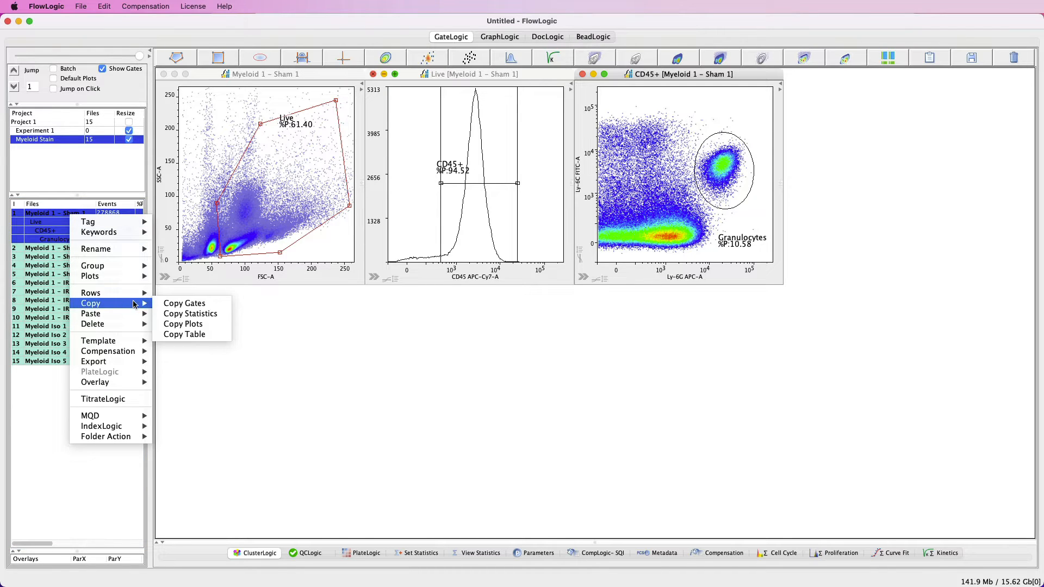
left_click(181, 303)
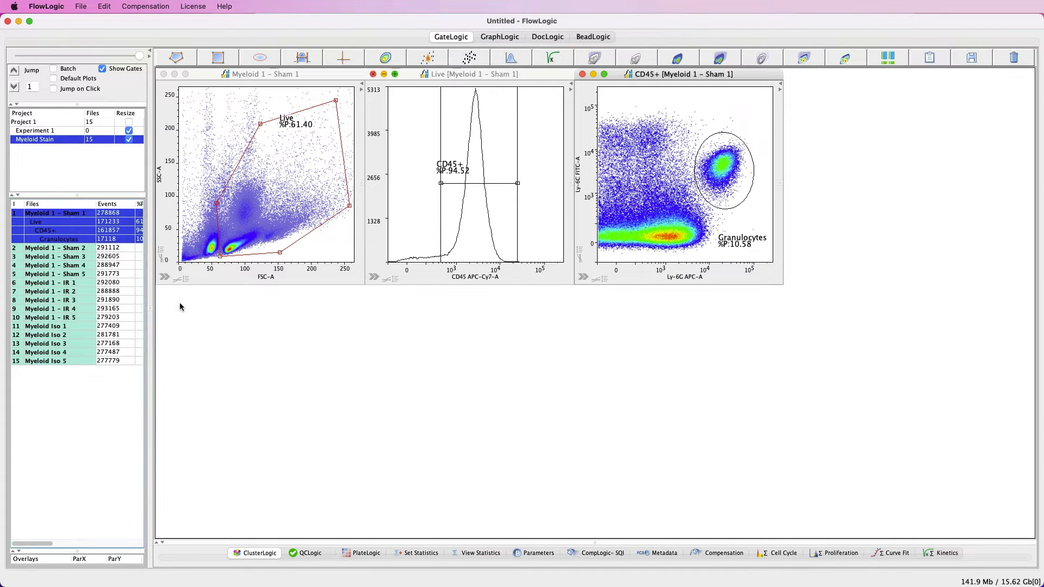
left_click(84, 249)
left_click(82, 265, "shift")
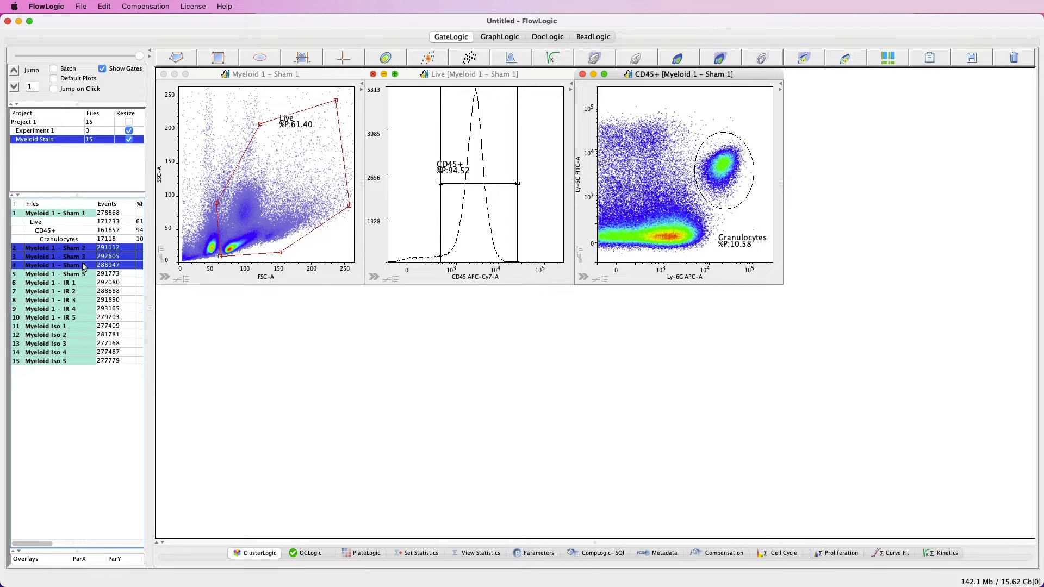
right_click(81, 257)
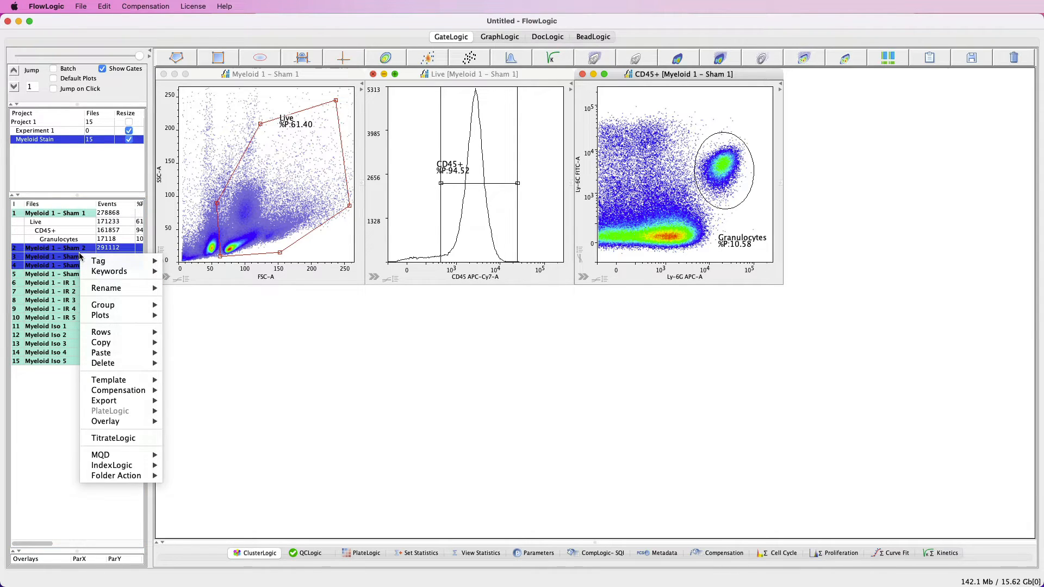
mouse_move(120, 354)
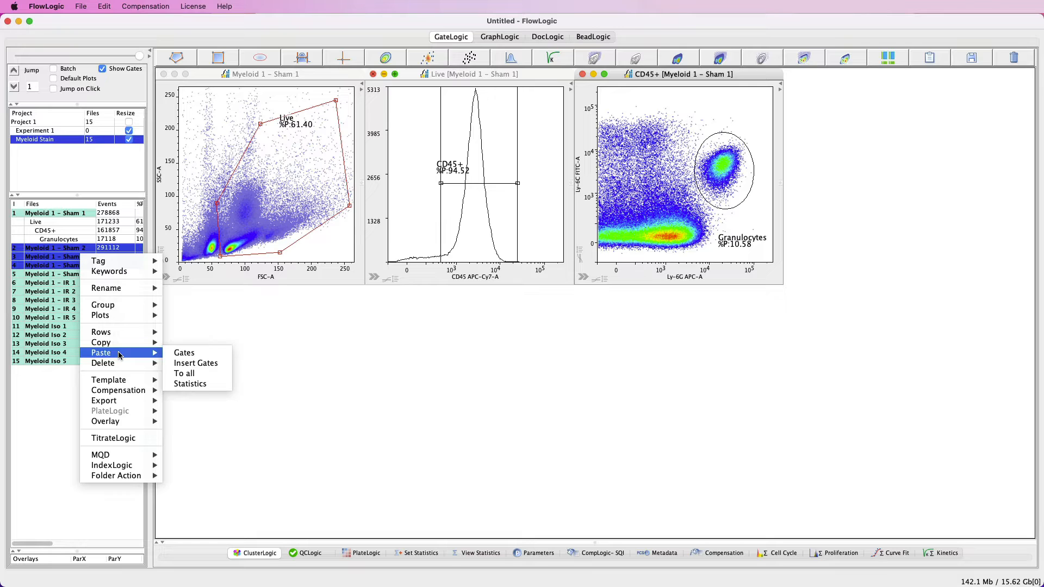
left_click(179, 353)
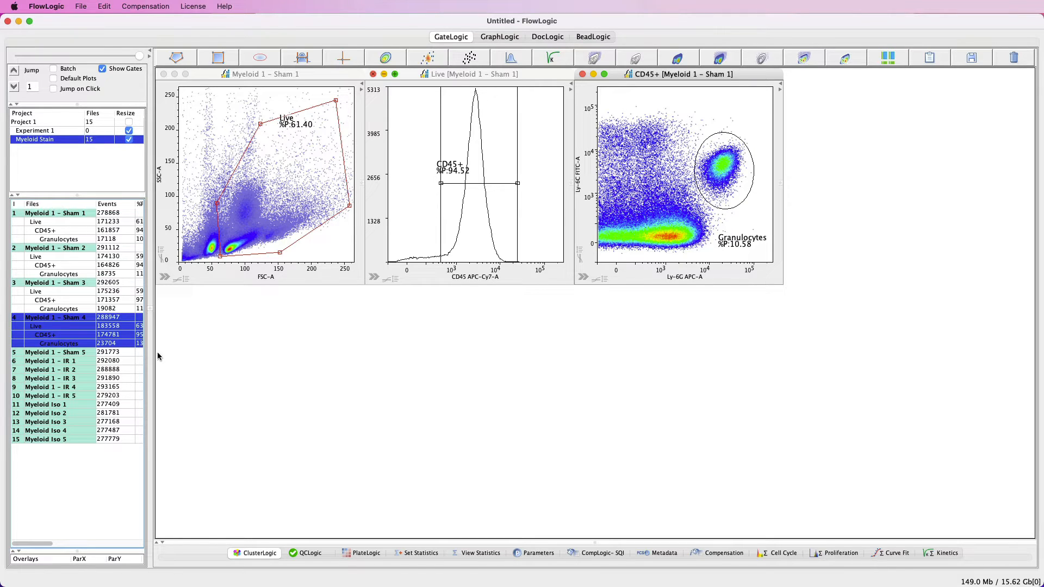
Copy the Live, CD45+ and Granulocytes gate rows of Sham 4 and paste them onto Myeloid 1 - Sham 5
left_click(89, 327)
left_click(89, 344, "shift")
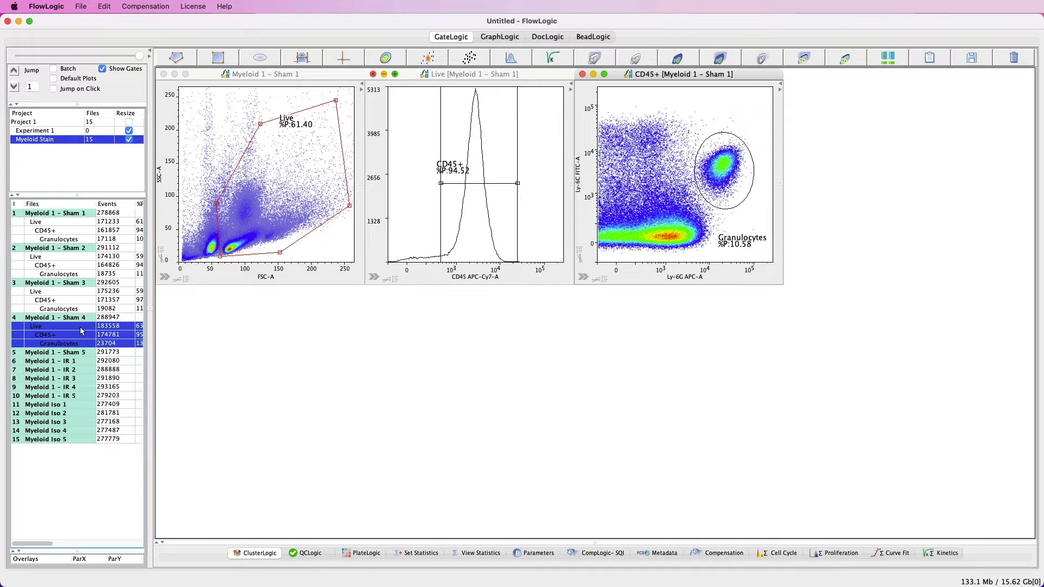
left_click(76, 354)
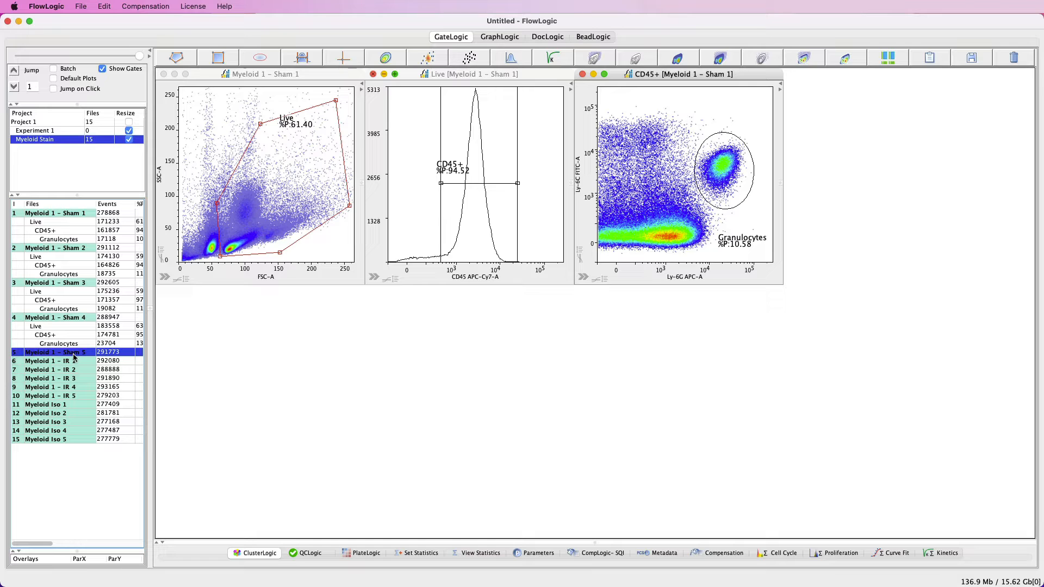
key("super+v")
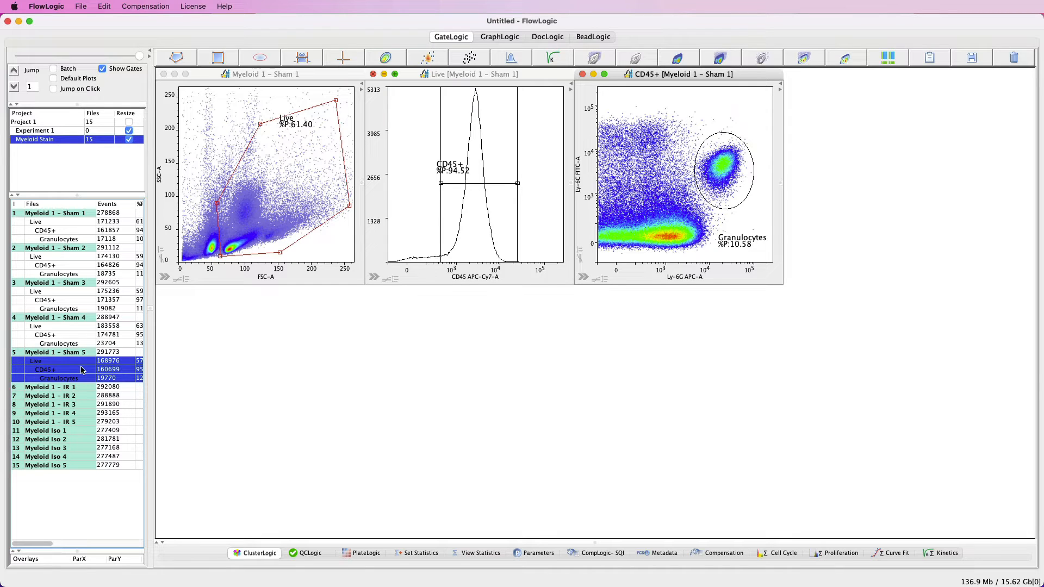
Place a copy of the Granulocytes gate directly under the Live gate of Myeloid 1 - Sham 5
left_click(76, 379)
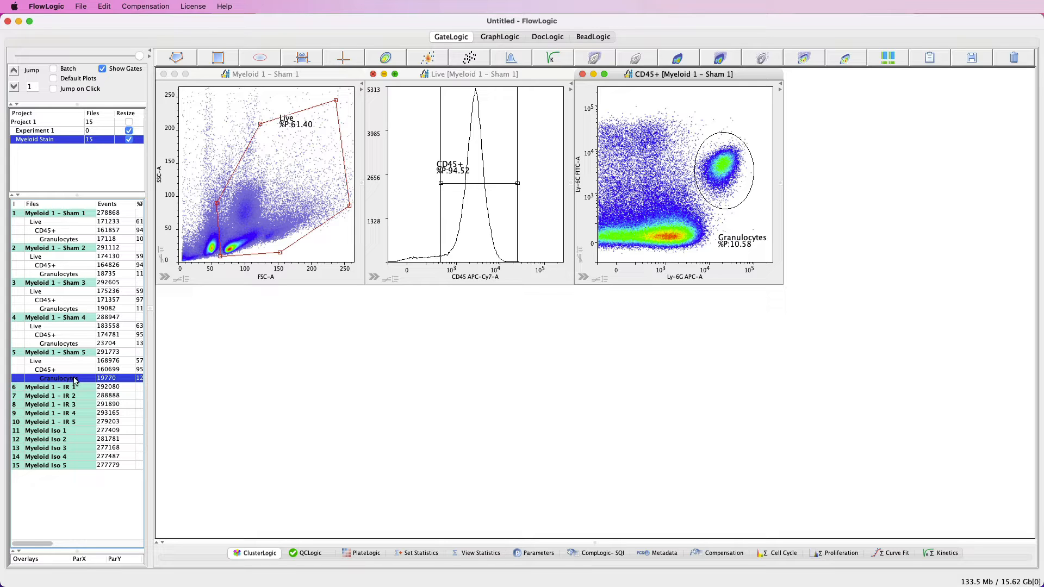
left_click(73, 370)
left_click(70, 363)
left_click_drag(75, 379, 70, 362)
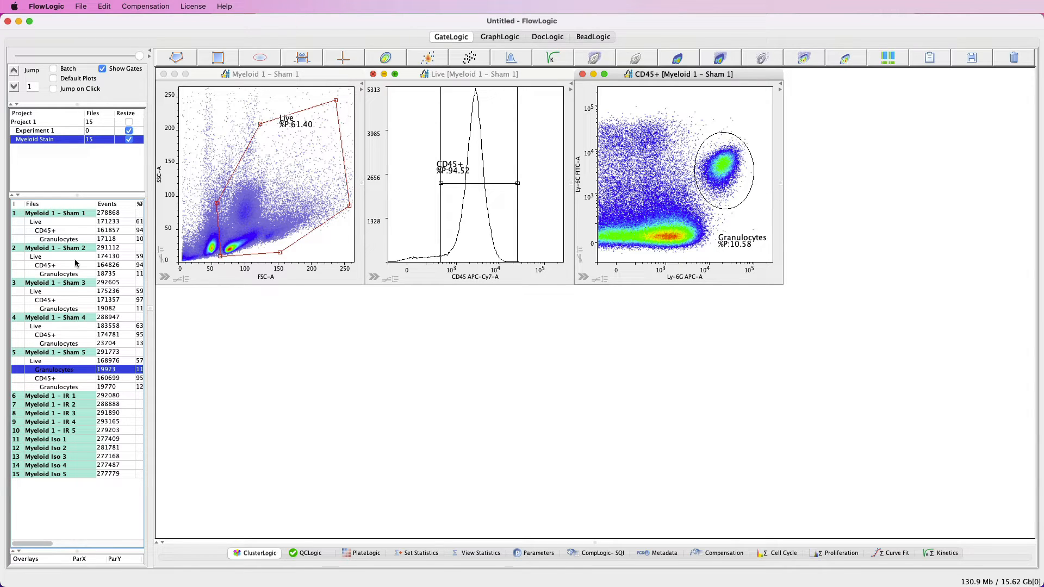
Copy the gates of Myeloid 1 - Sham 1 and paste them to the whole Myeloid Stain folder
left_click_drag(75, 240, 72, 218)
right_click(72, 217)
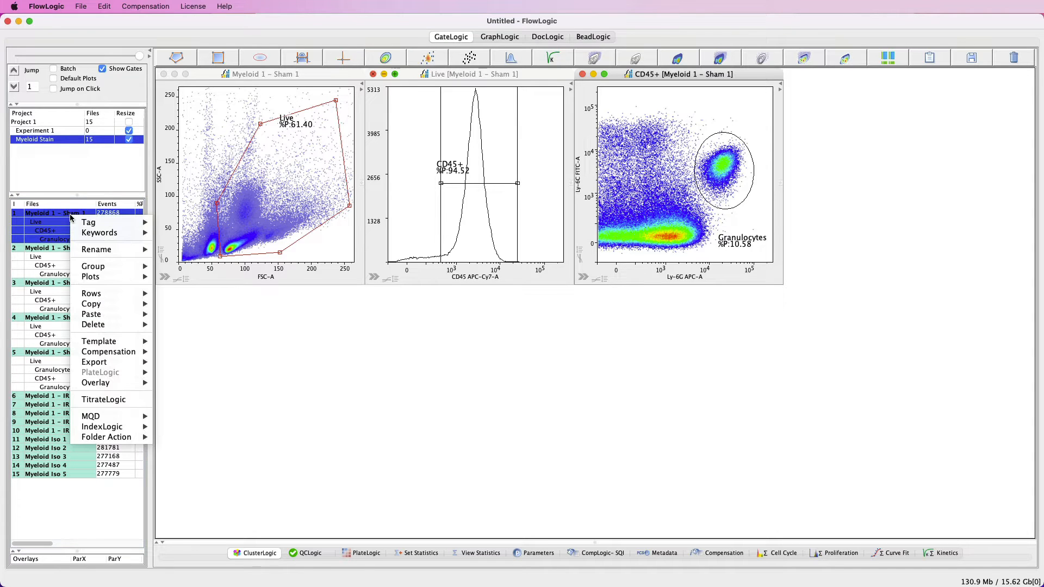
mouse_move(108, 304)
left_click(168, 307)
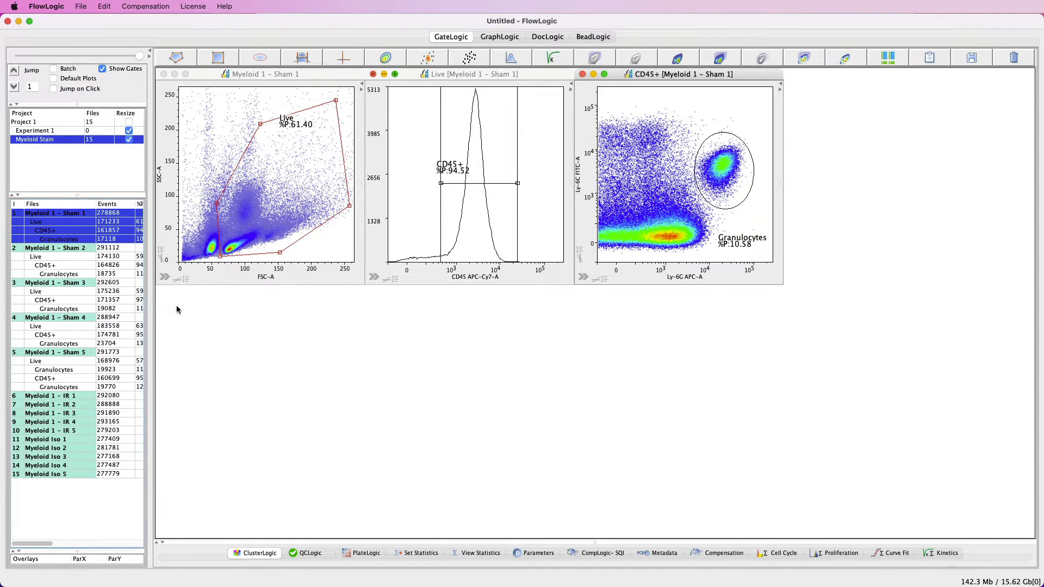
right_click(72, 217)
mouse_move(109, 312)
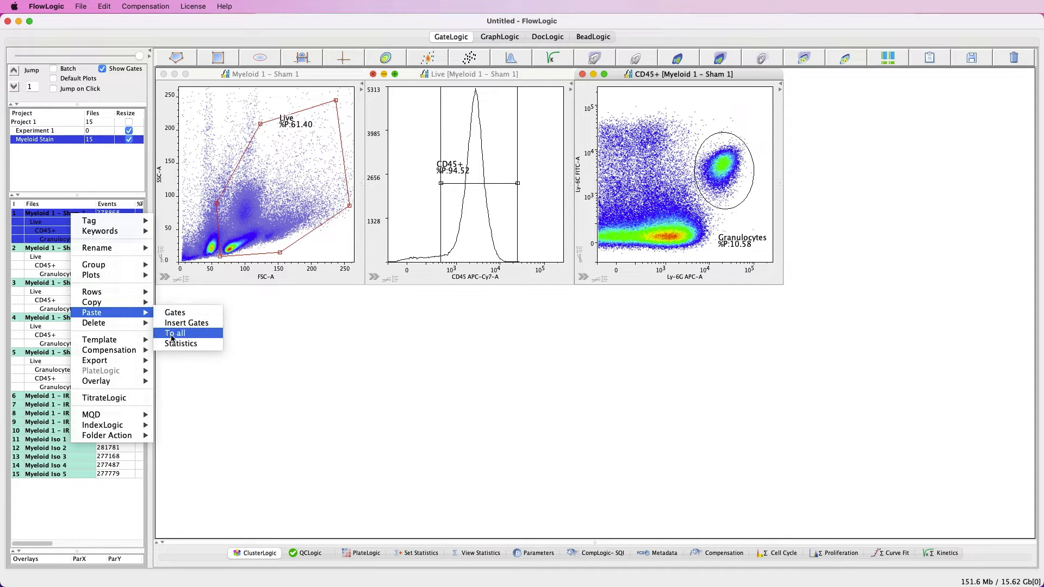
right_click(42, 143)
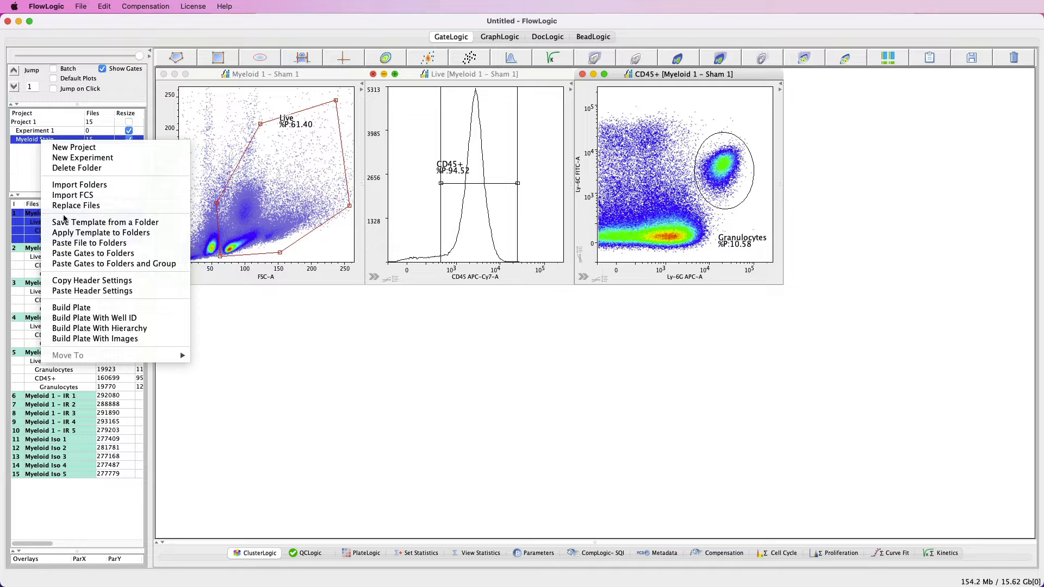
left_click(77, 254)
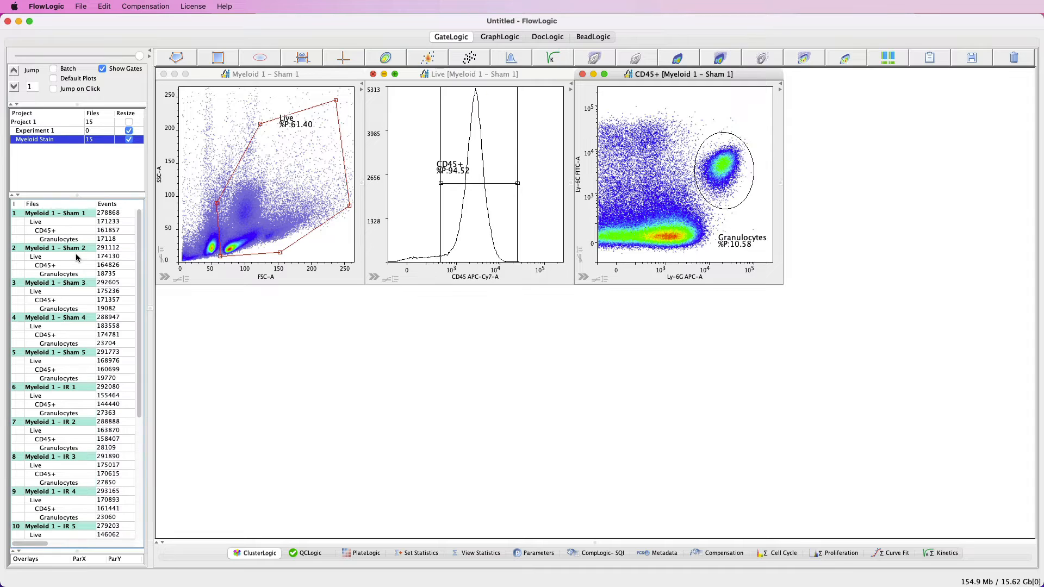
Examine the options for saving and applying a gate template on Myeloid 1 - Sham 1, without using either
left_click(64, 216)
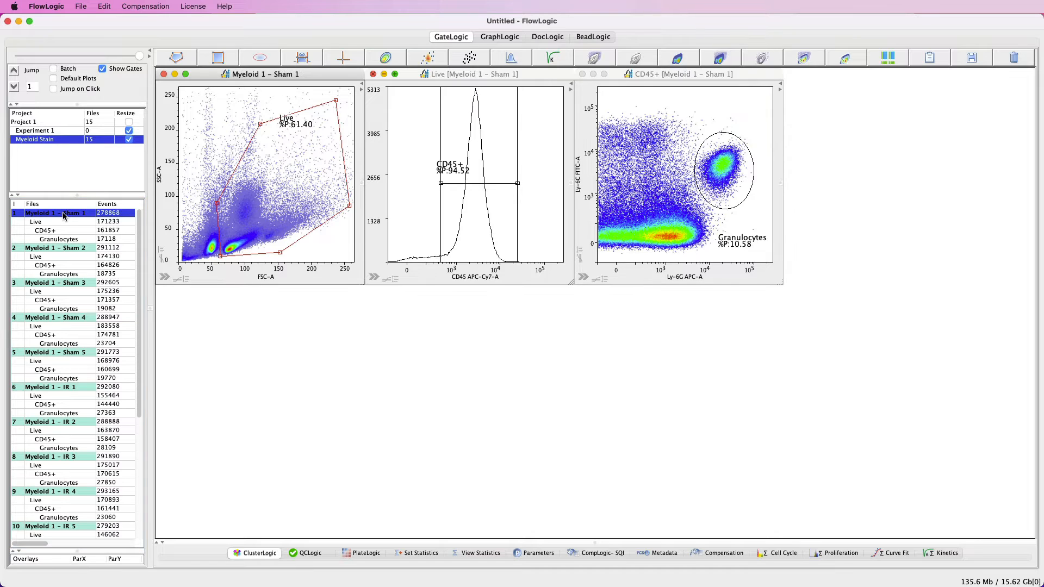
right_click(65, 216)
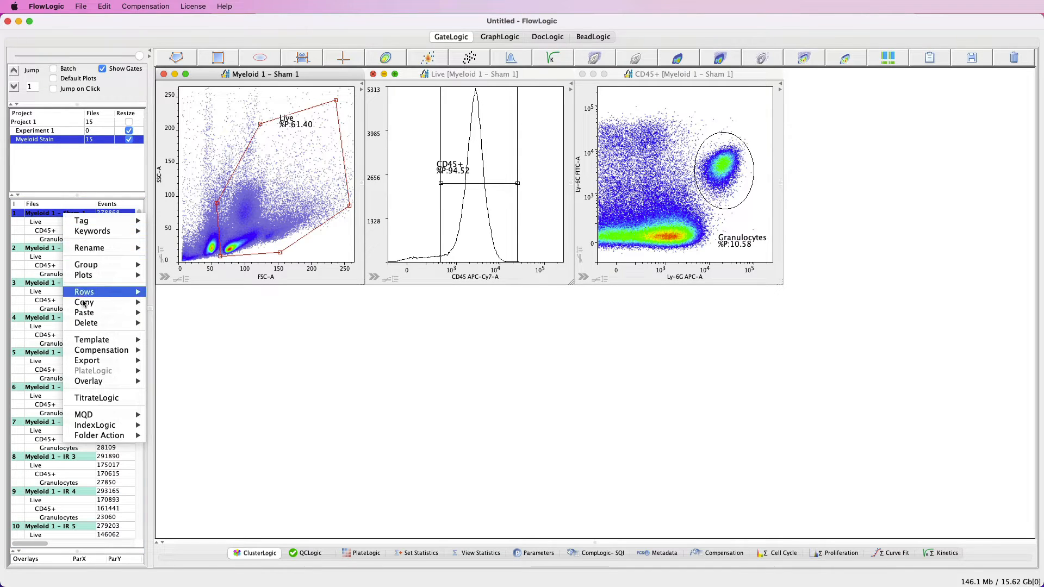
mouse_move(99, 341)
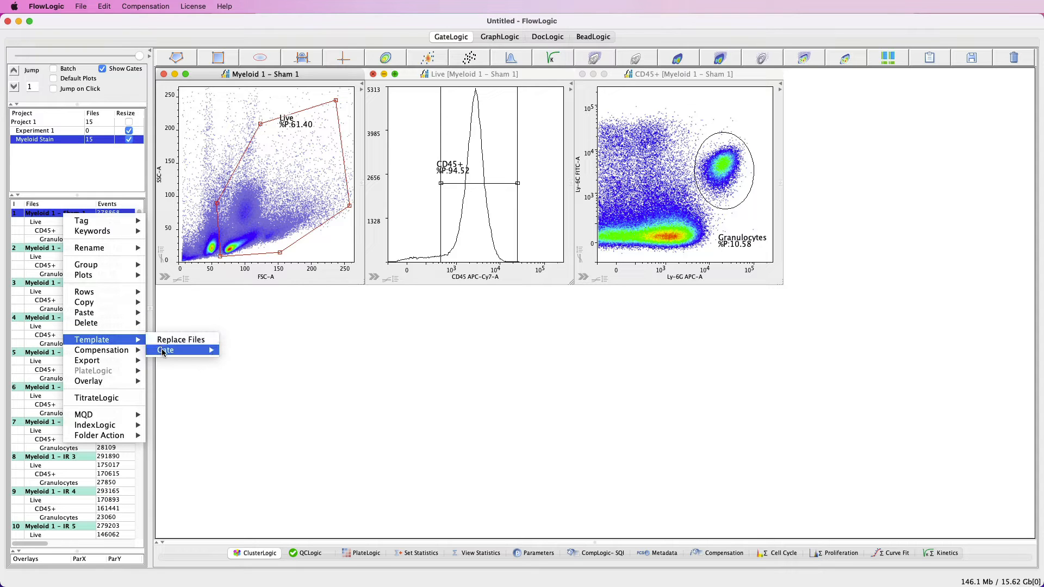
mouse_move(180, 351)
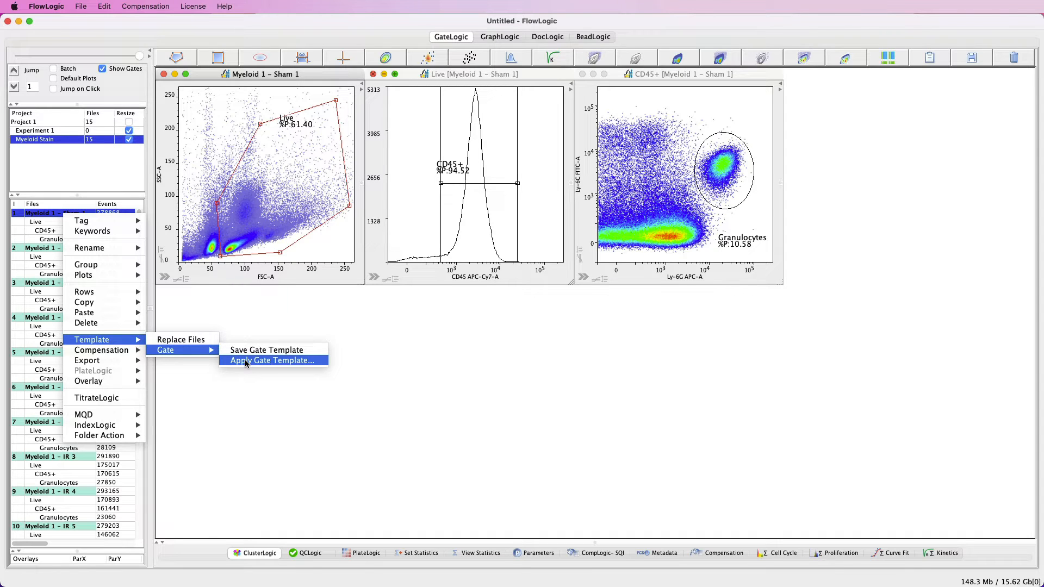
left_click(228, 398)
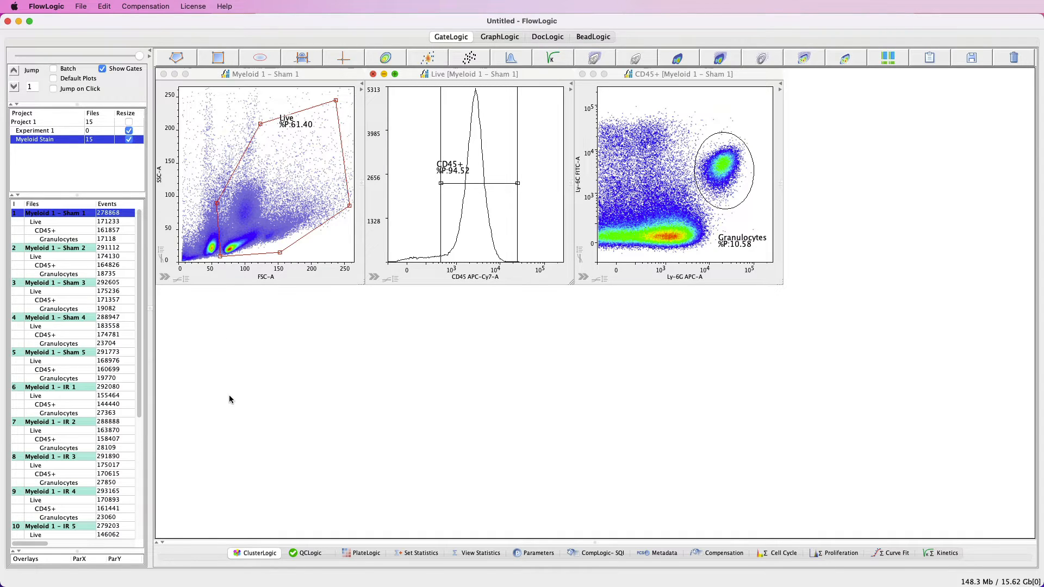
Delete all gates from the samples of the Myeloid Stain folder
right_click(58, 217)
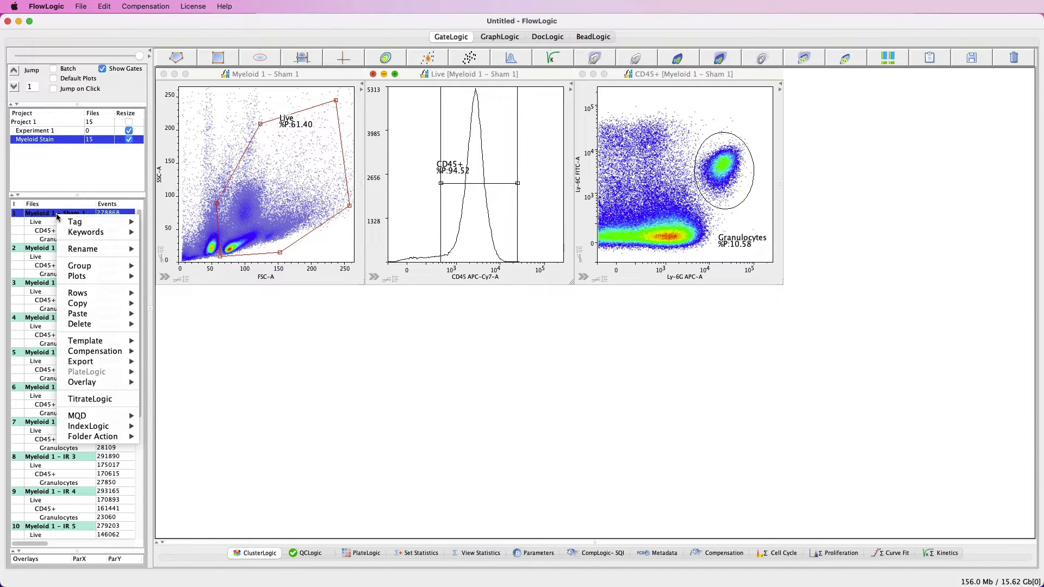
mouse_move(82, 324)
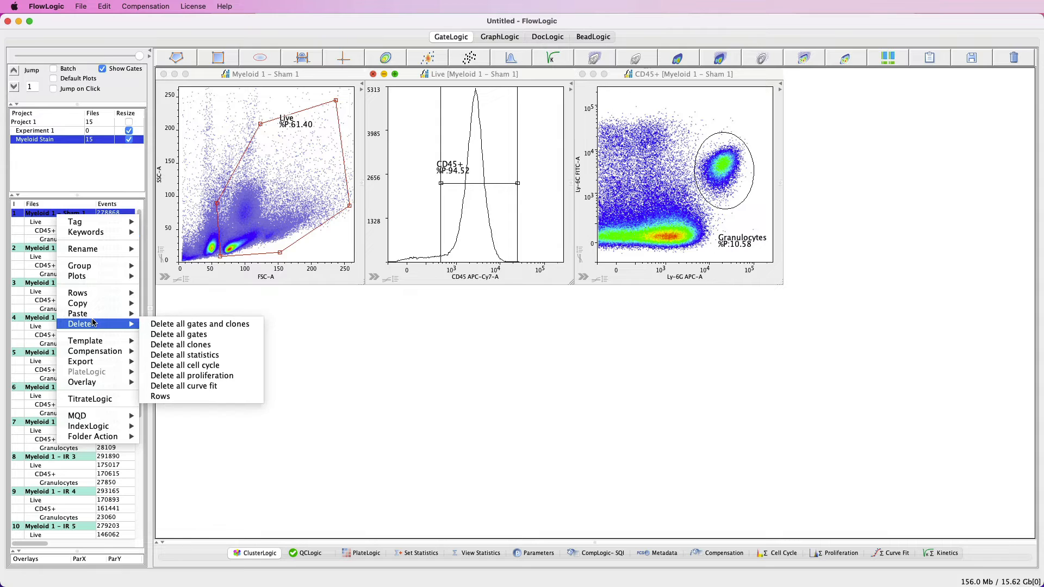
left_click(157, 336)
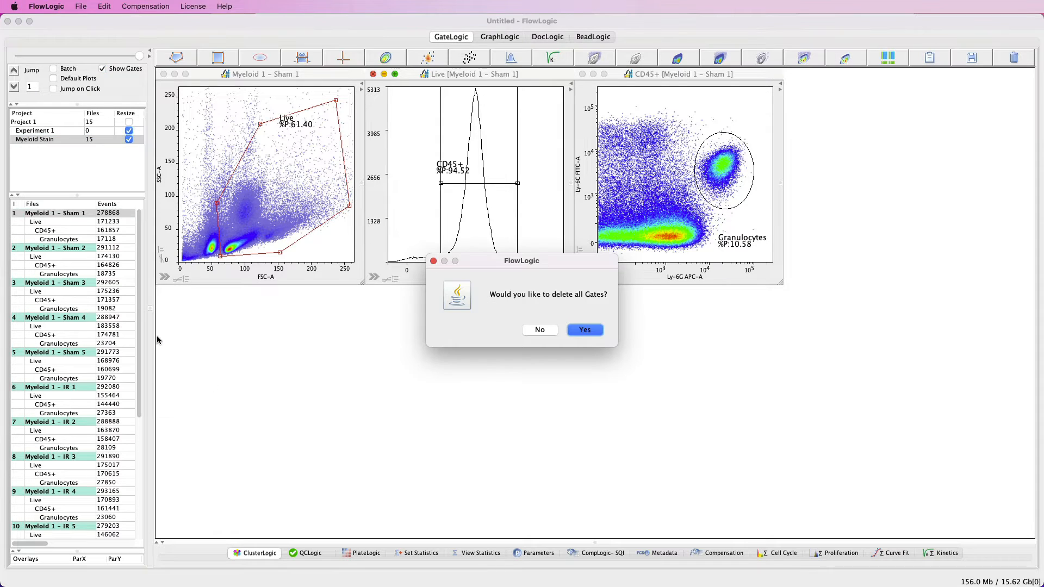
left_click(585, 331)
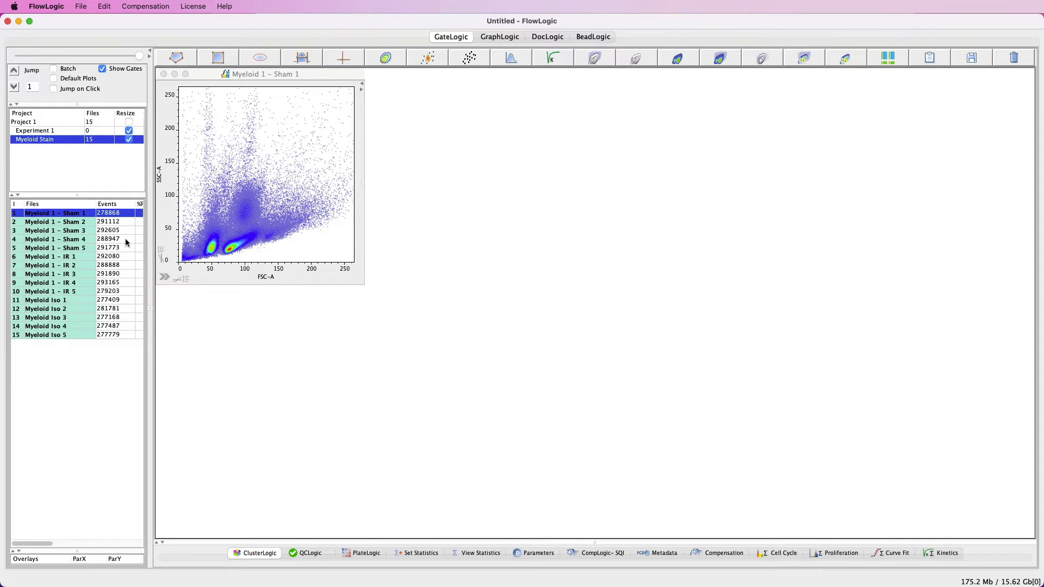
Add all samples from Myeloid 1 - Sham 1 to Myeloid Iso 5 to a new group, and close the Sham 1 plot
left_click(86, 212)
left_click(81, 336, "shift")
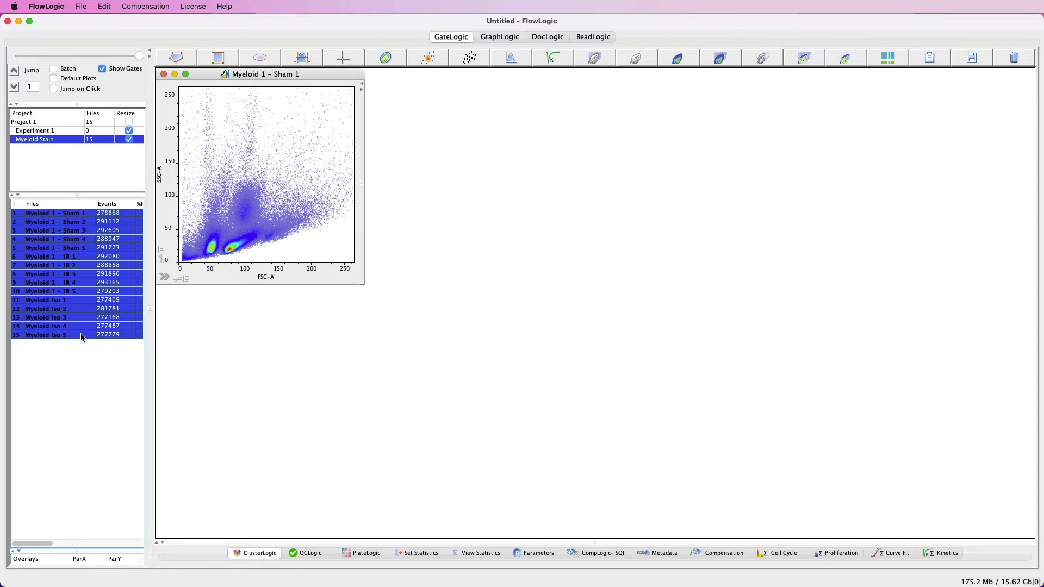
right_click(71, 214)
mouse_move(126, 264)
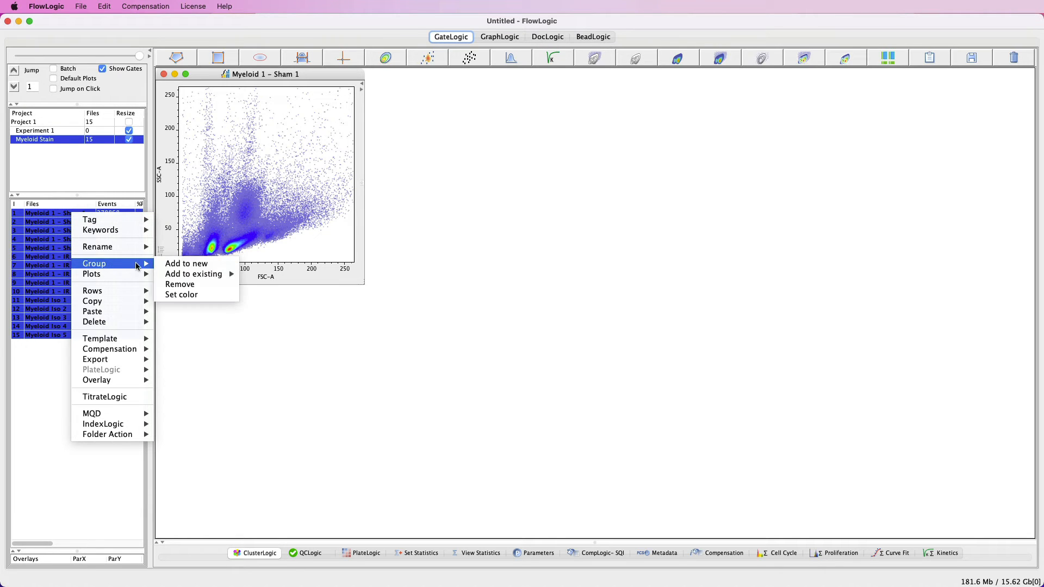
left_click(178, 265)
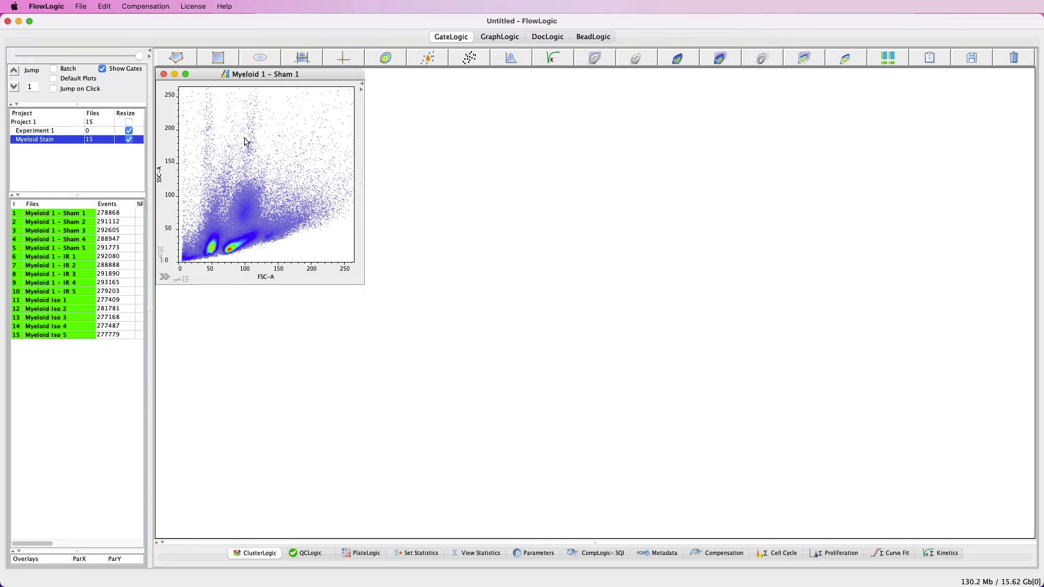
left_click(164, 74)
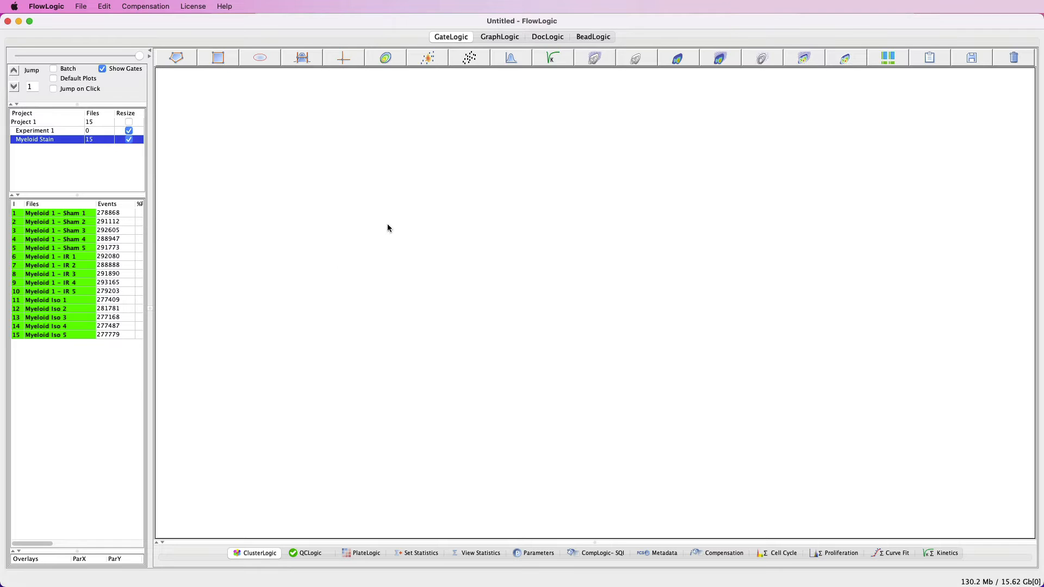
Build a PlateLogic plate with images from the Myeloid Stain folder and enlarge the plate window
left_click_drag(568, 543, 546, 257)
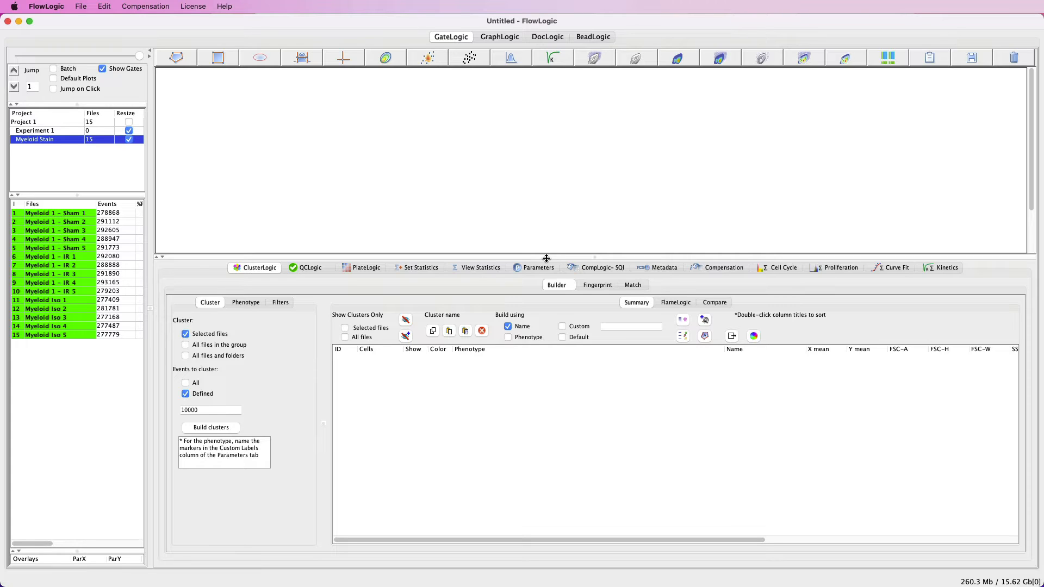
left_click(357, 268)
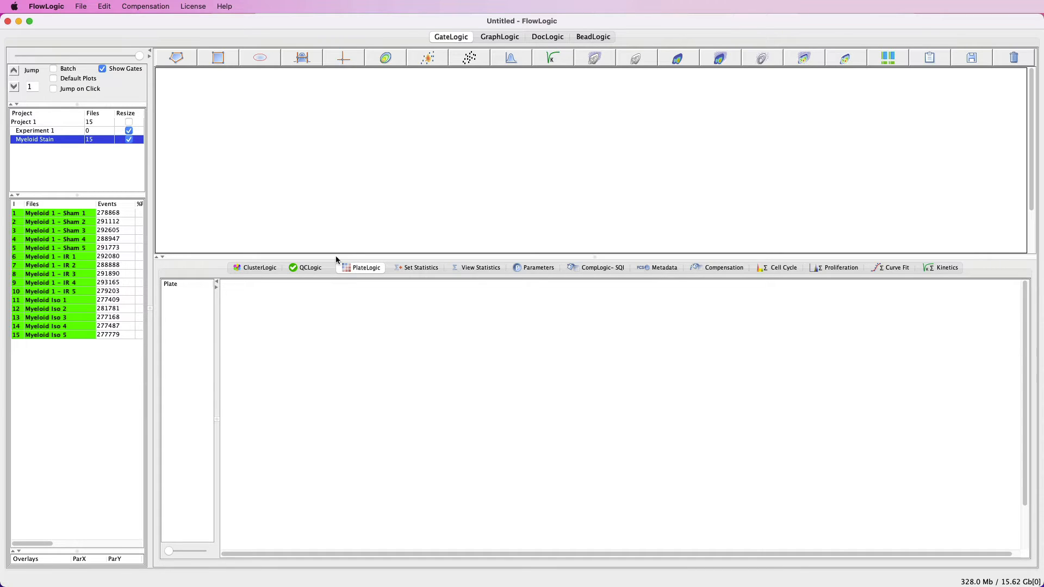
right_click(41, 144)
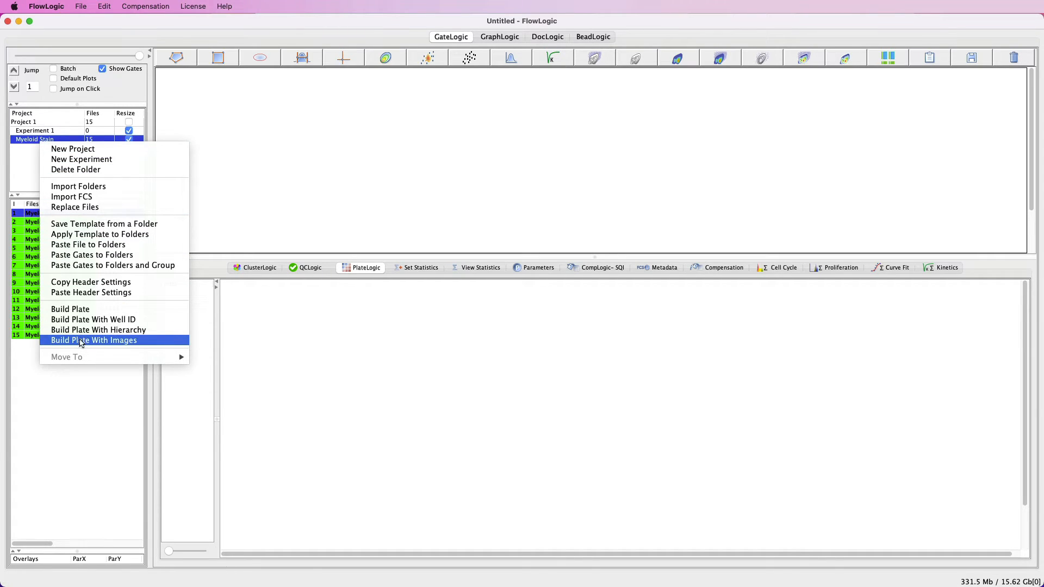
left_click(81, 341)
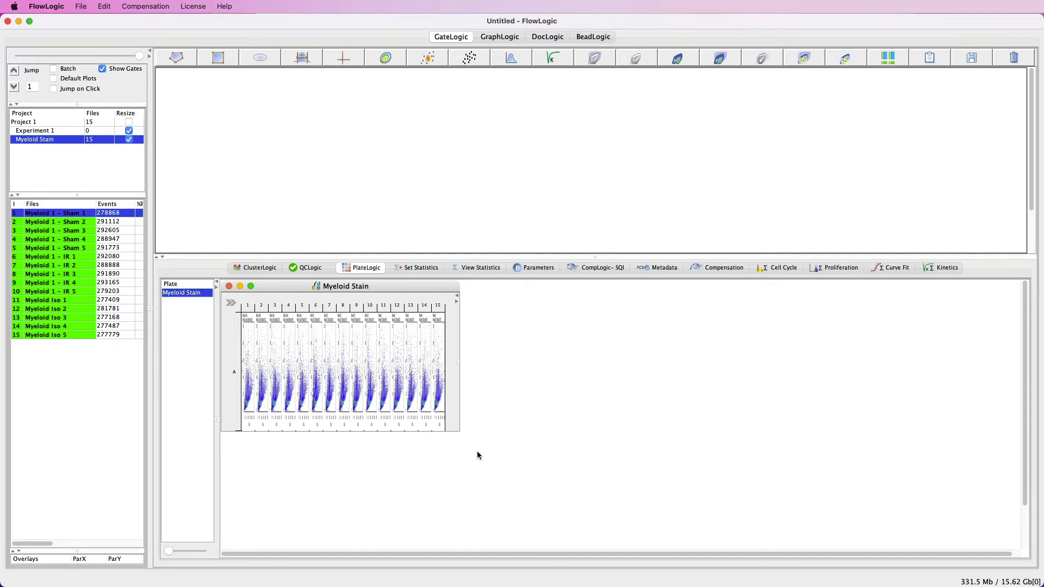
left_click_drag(457, 433, 666, 535)
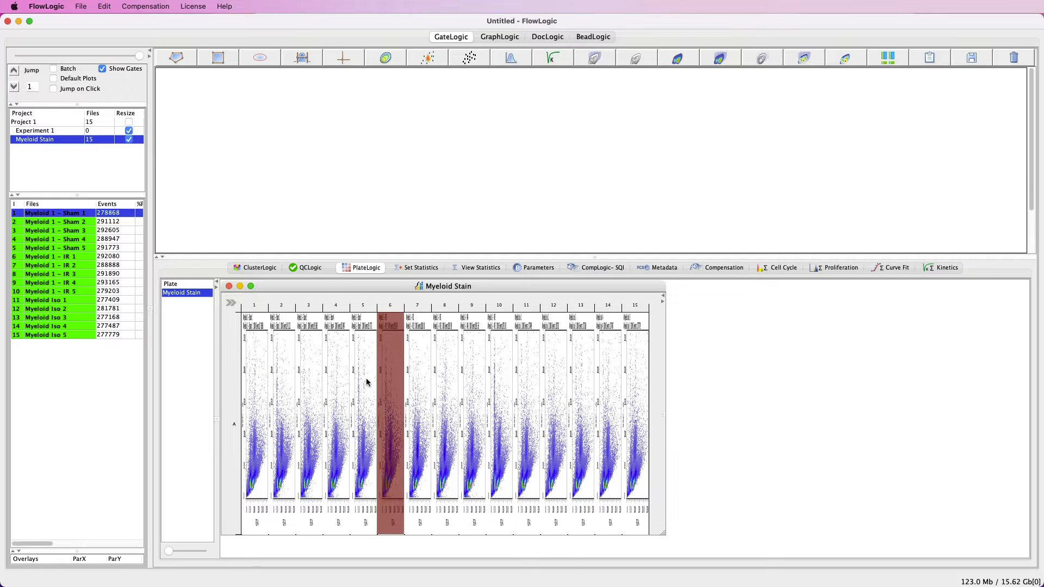
Turn off the header, label and axis display for the plots in the Myeloid Stain plate
left_click(230, 302)
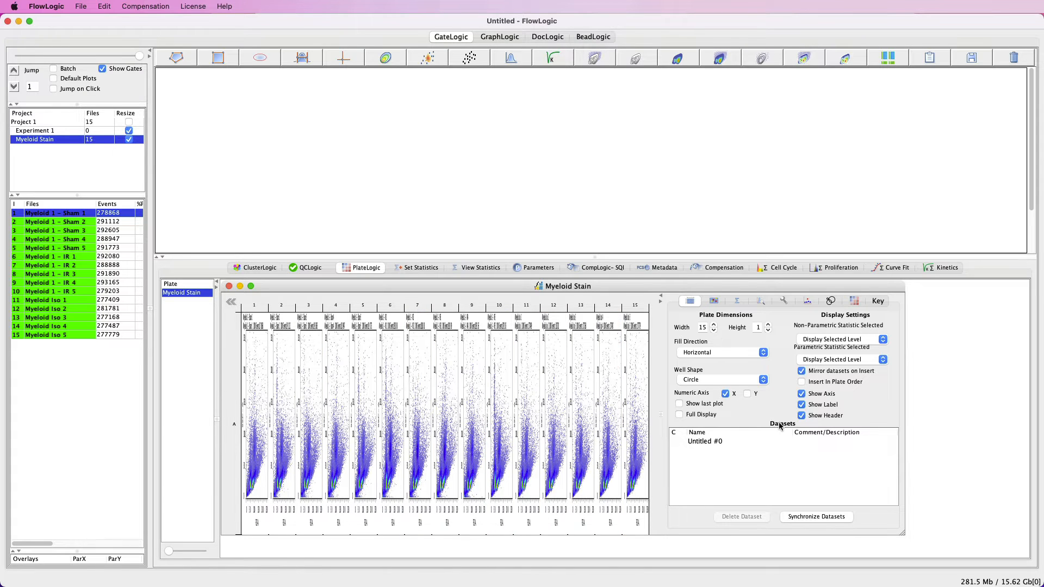
left_click(802, 416)
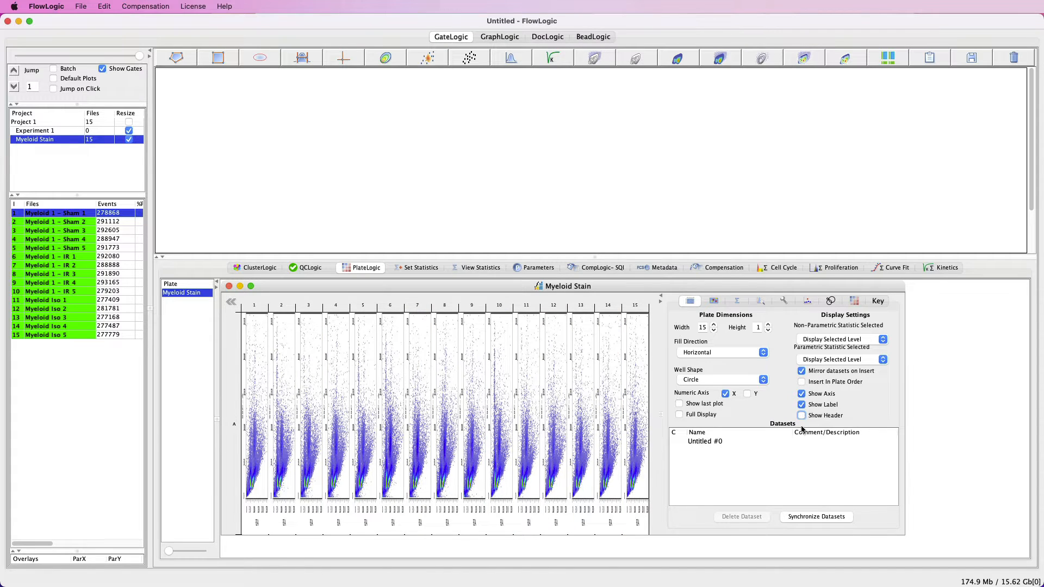
left_click(801, 405)
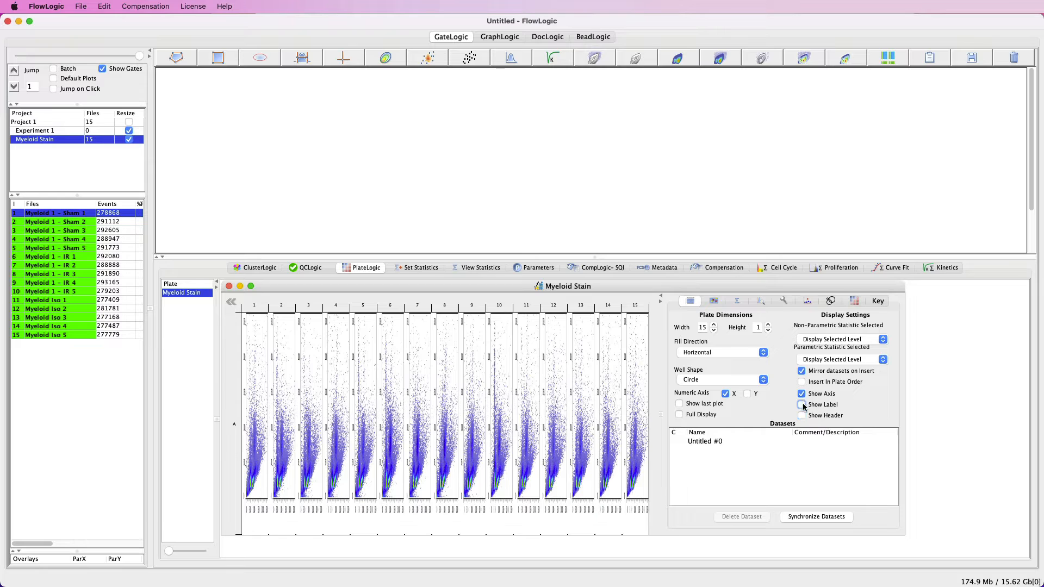
left_click(802, 395)
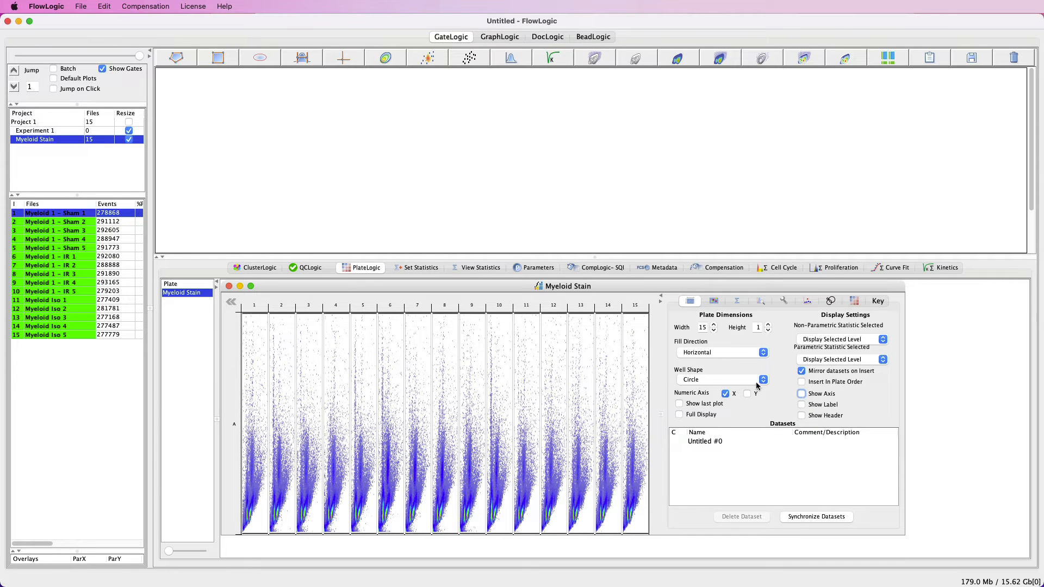
left_click(232, 302)
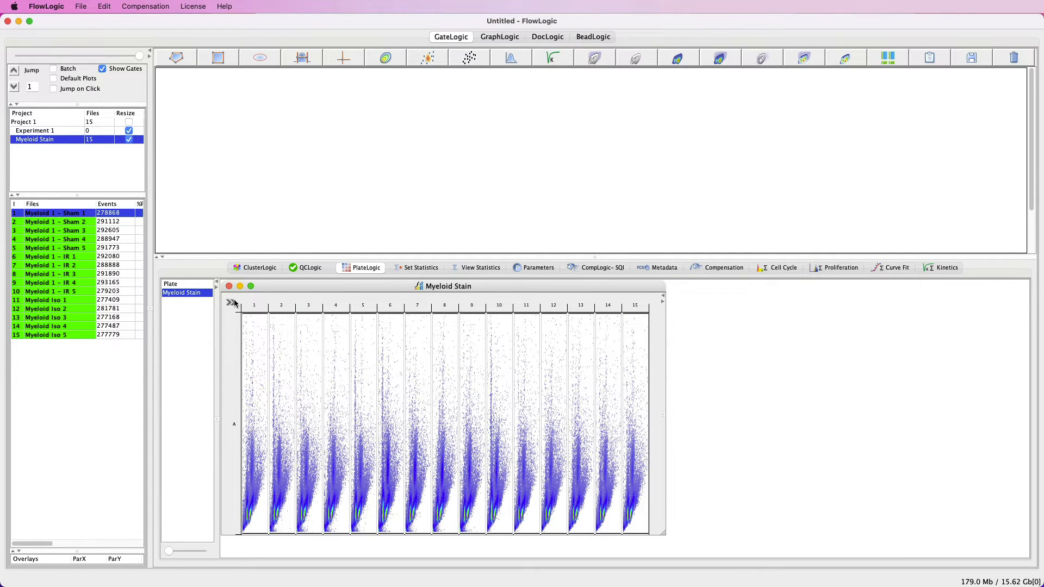
Open the Myeloid 1 - Sham 1 plot at a reduced size with FSC-H on its vertical axis
double_click(46, 214)
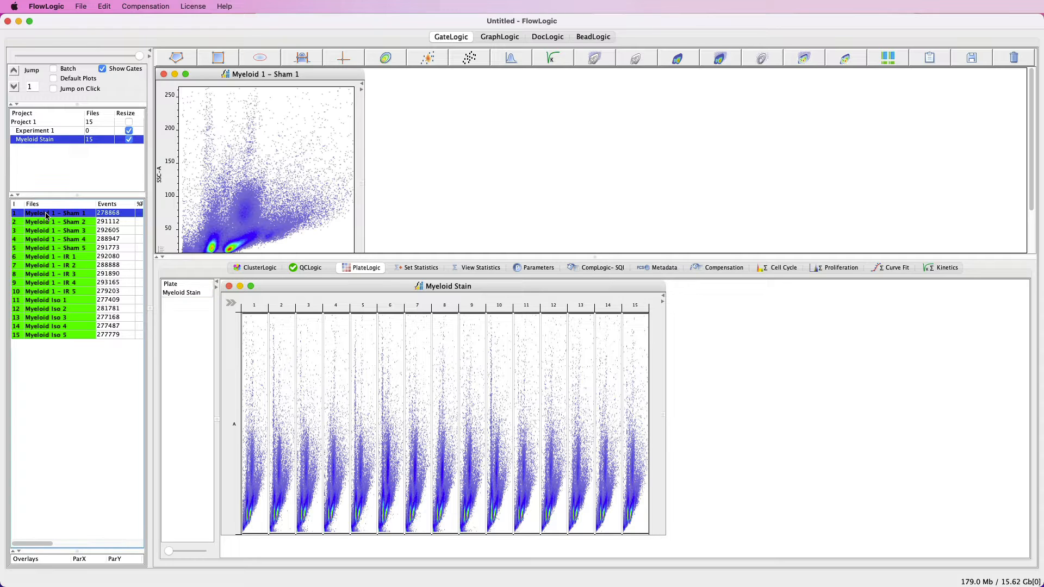
left_click_drag(140, 57, 69, 60)
left_click(159, 149)
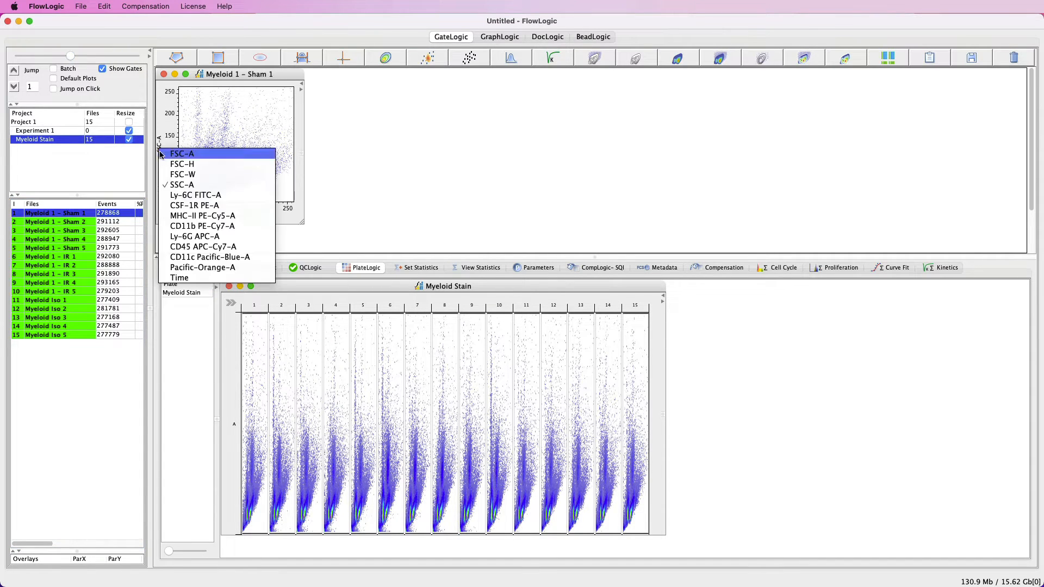
left_click(182, 165)
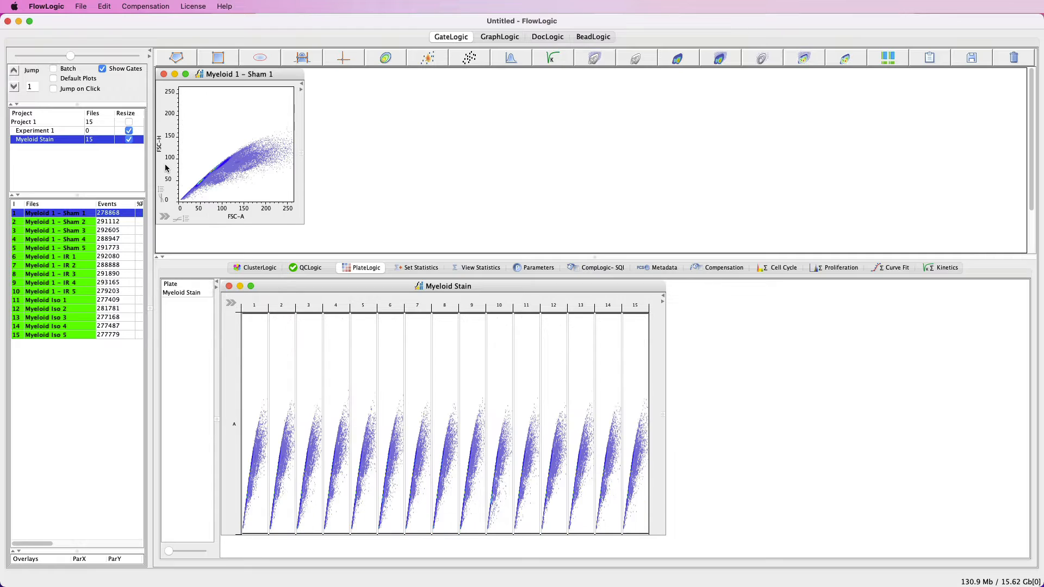
Draw a polygon gate named Singlets along the diagonal population of Myeloid 1 - Sham 1 and move its label to the plot's upper left
left_click(177, 61)
left_click(181, 199)
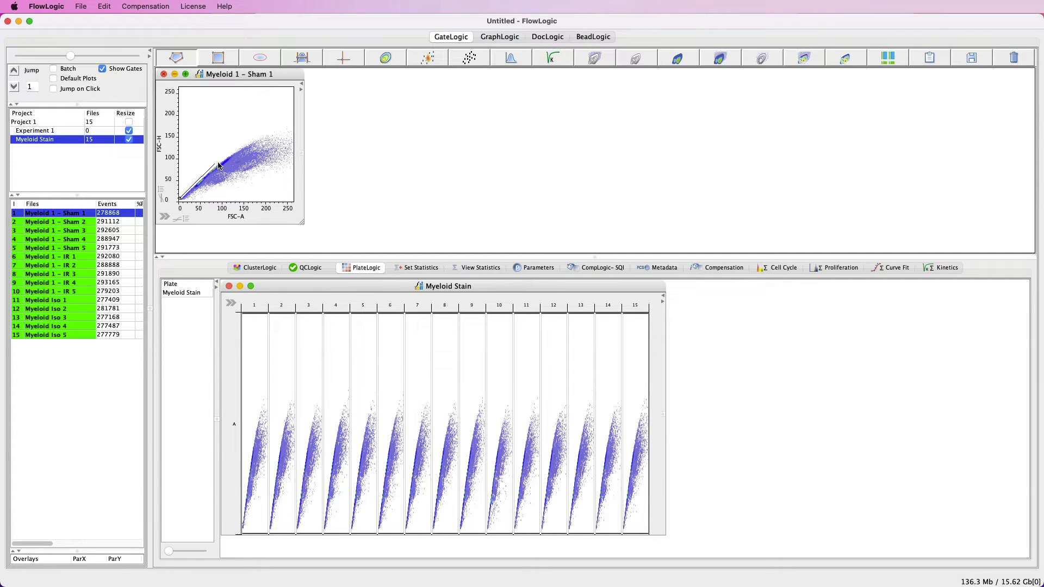
left_click(230, 158)
left_click(280, 121)
left_click(286, 130)
left_click(231, 162)
left_click(183, 200)
type("S")
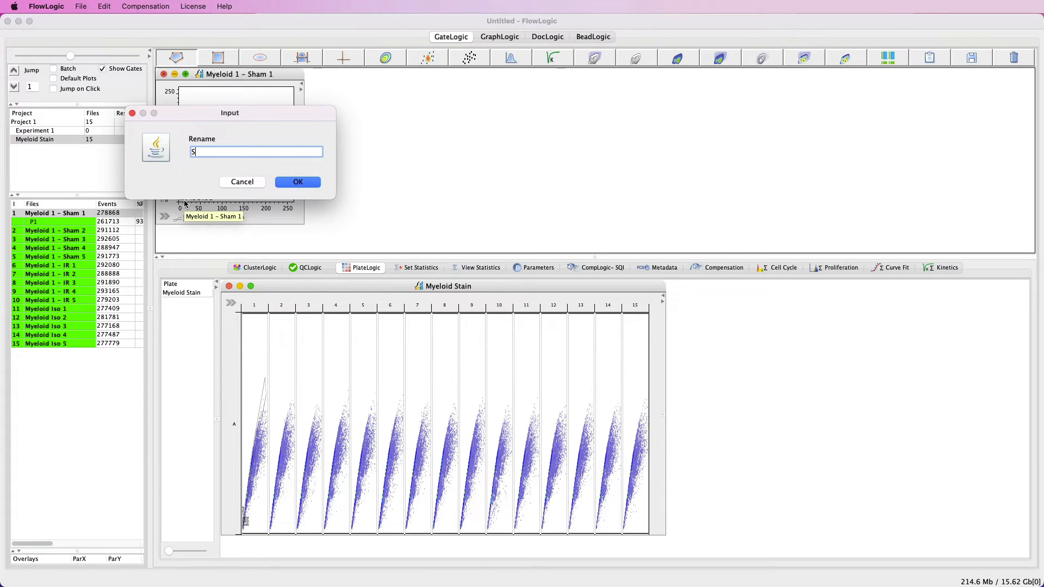
type("inglets")
key("Return")
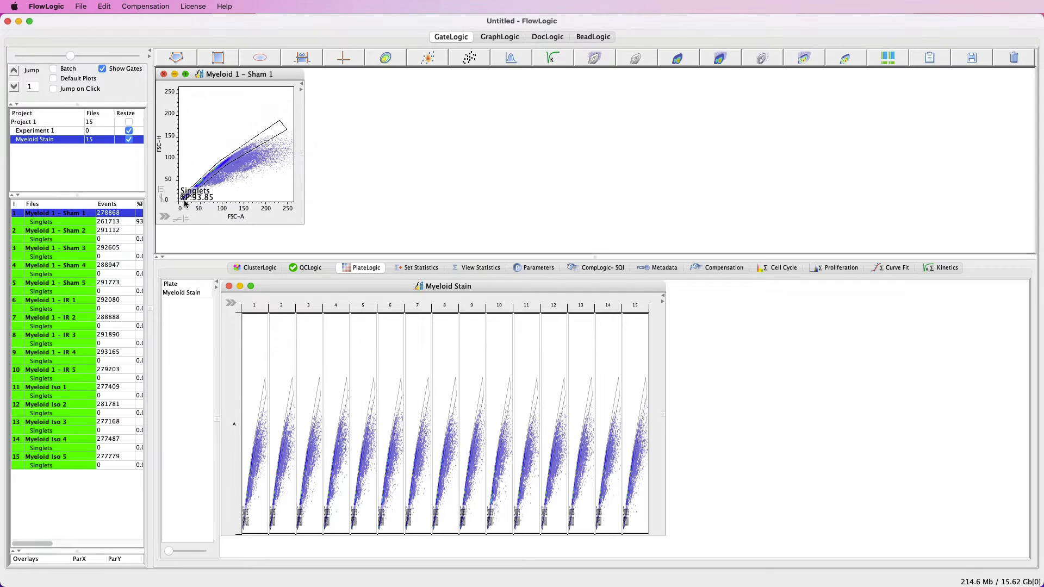
left_click_drag(184, 202, 188, 111)
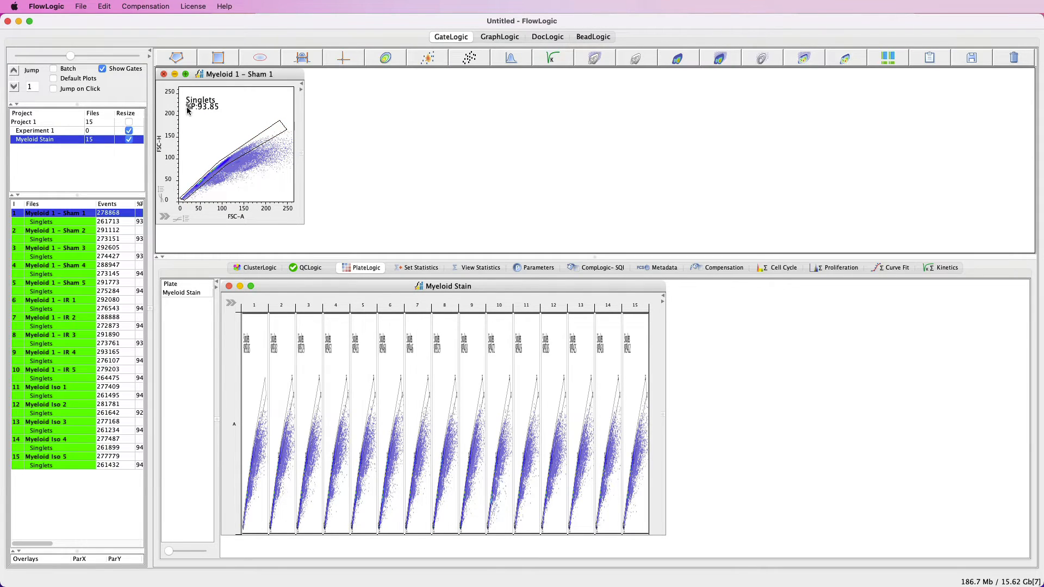
Open the Singlets population in its own plot and set the vertical axis to SSC-A
double_click(237, 158)
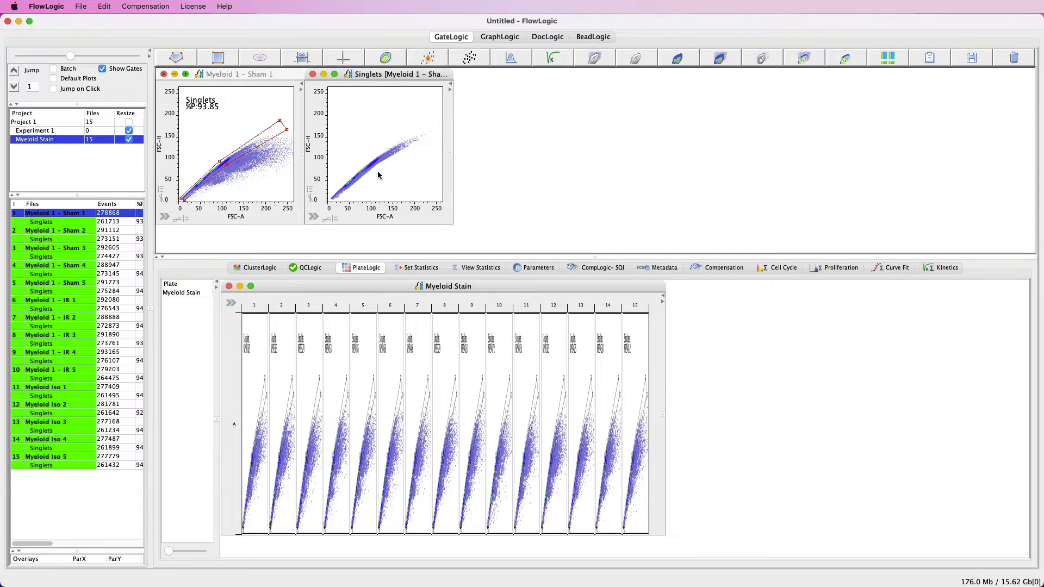
left_click(310, 145)
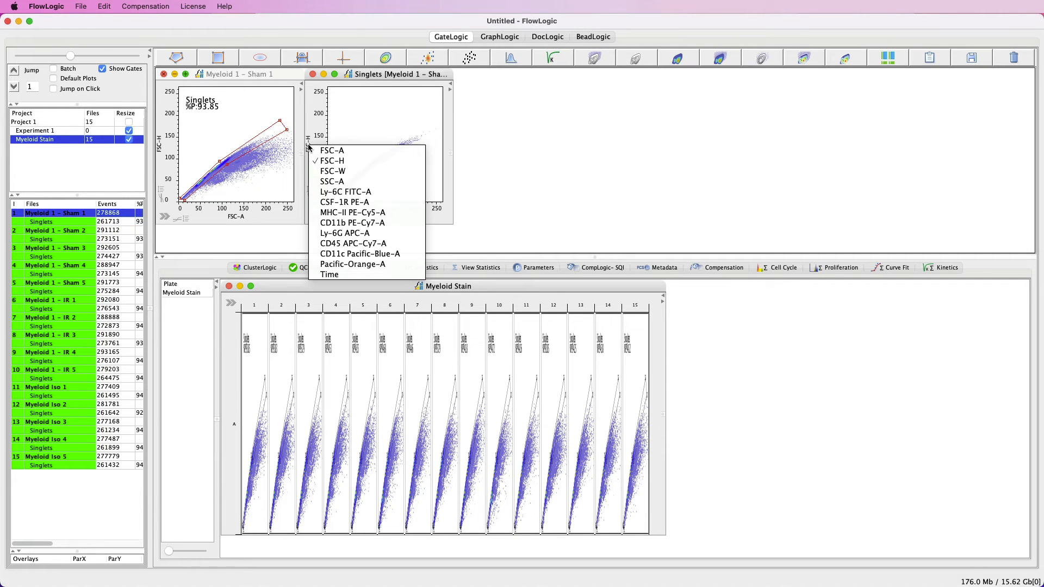
left_click(326, 181)
Draw a rectangle gate named Live on the Singlets plot, excluding low FSC-A events, and move its label inside the gate's upper part
left_click(218, 58)
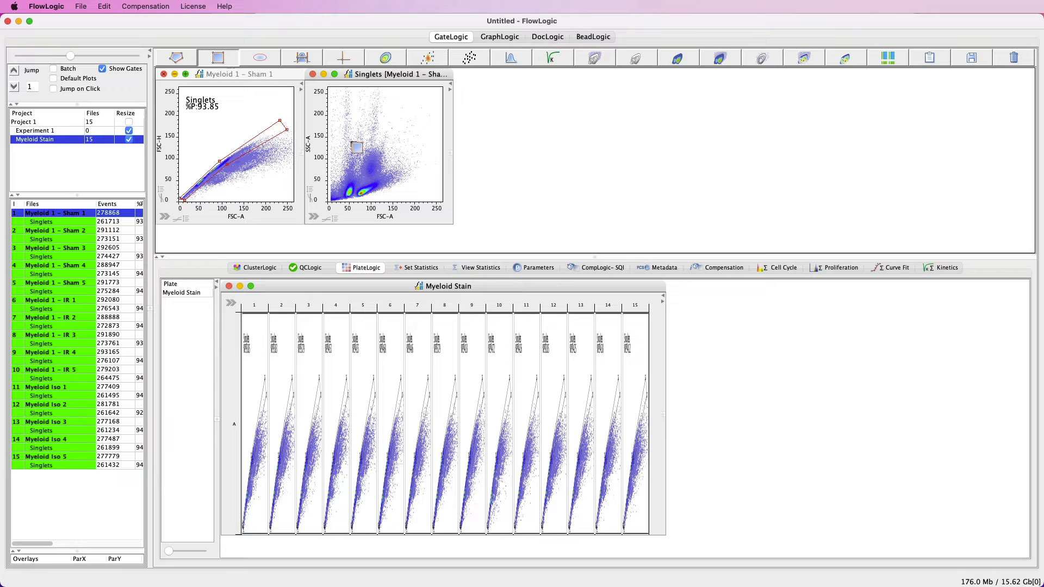
left_click_drag(356, 200, 430, 121)
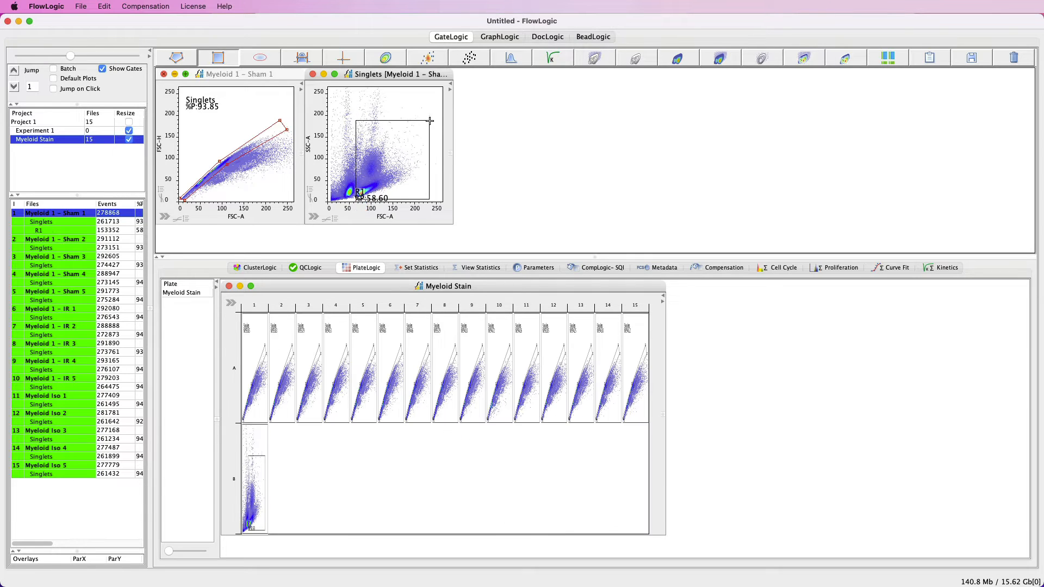
type("Live")
key("Return")
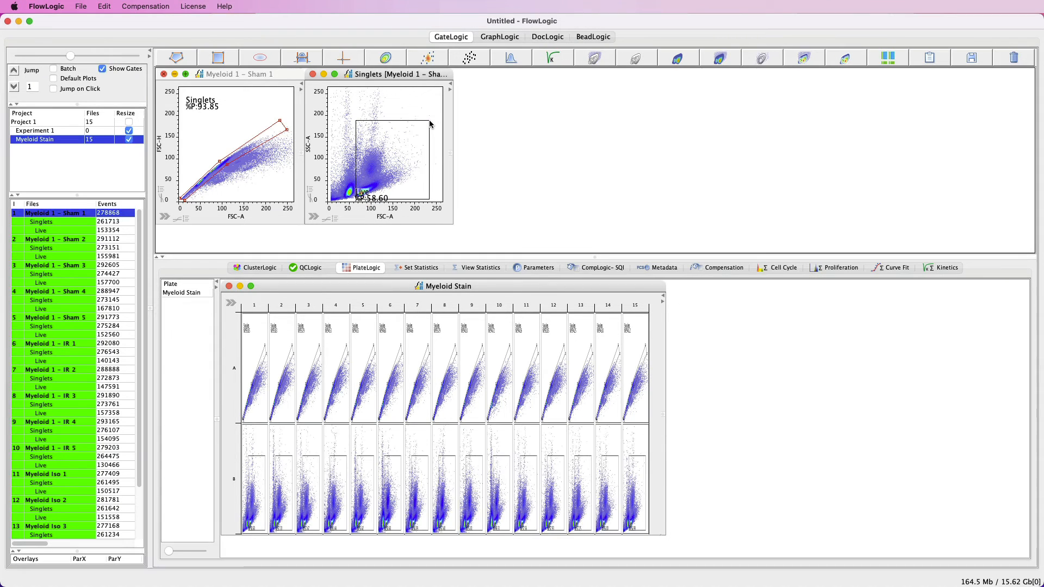
left_click_drag(359, 198, 394, 137)
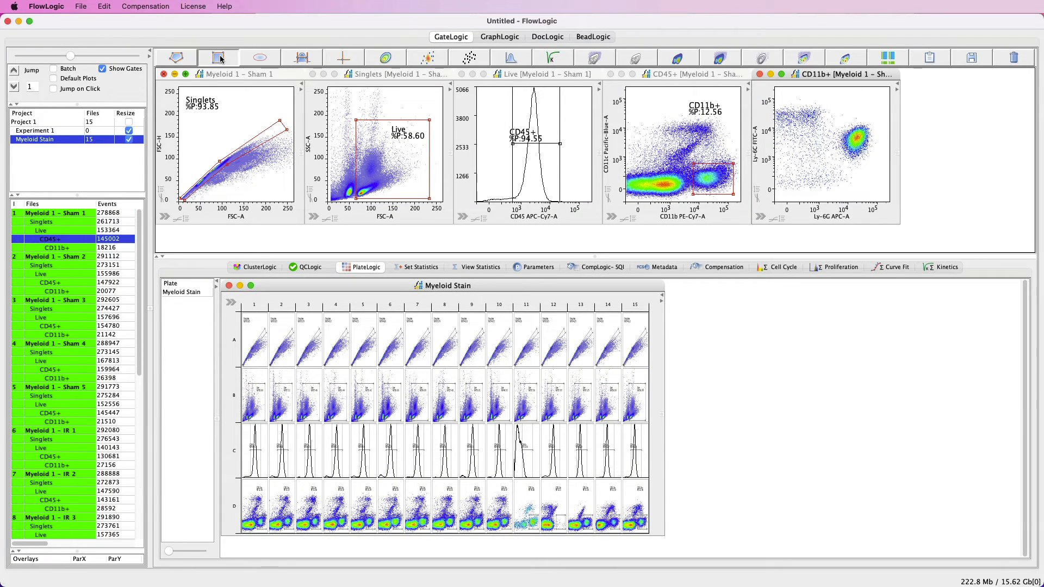
Draw a rectangle gate named Granulocytes around the Ly-6G-high cluster in the CD11b+ plot and move its label below the gate
left_click(221, 59)
left_click_drag(838, 122, 874, 168)
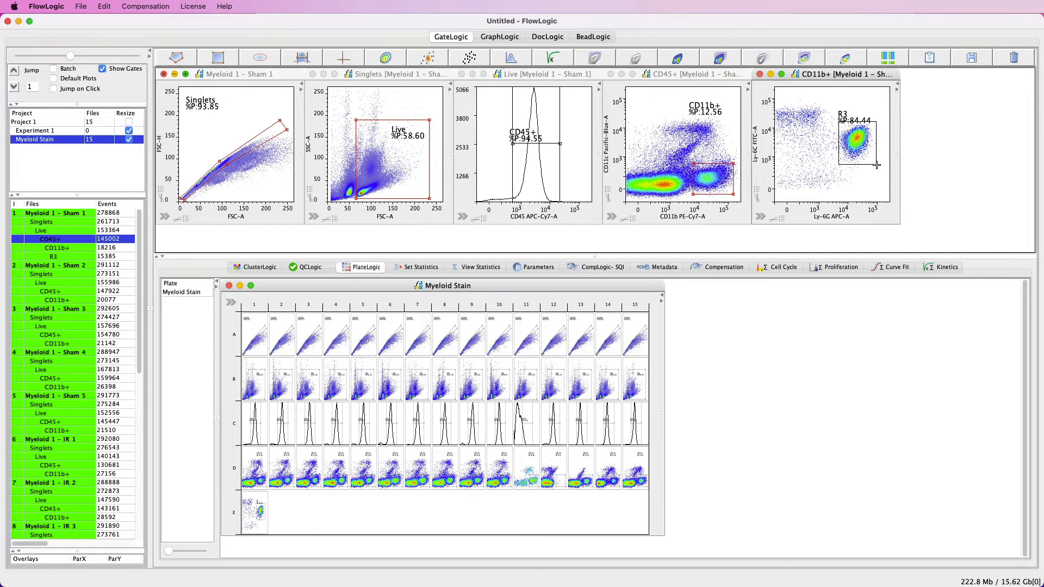
type("Granulocytes")
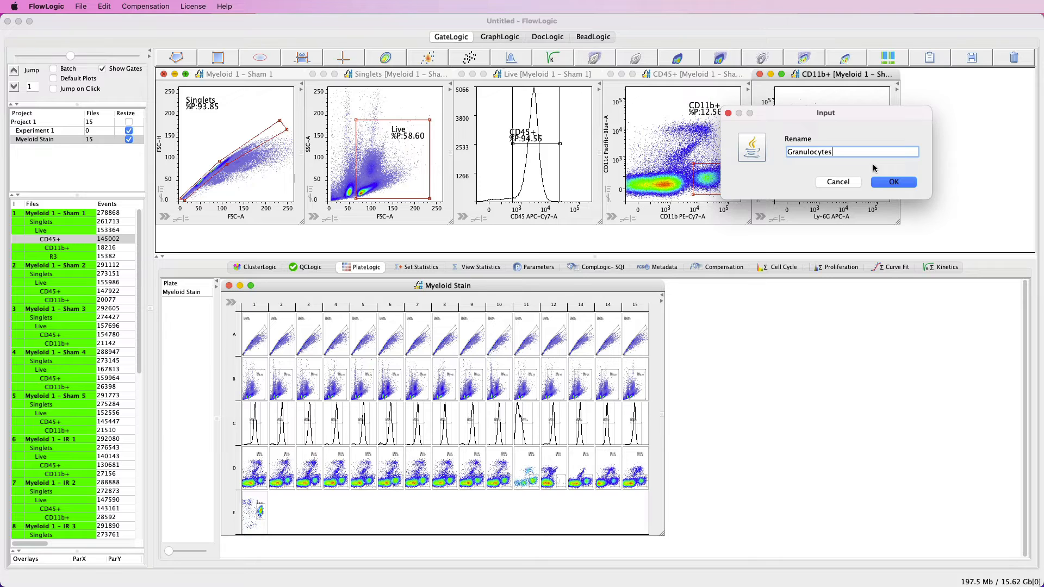
key("Return")
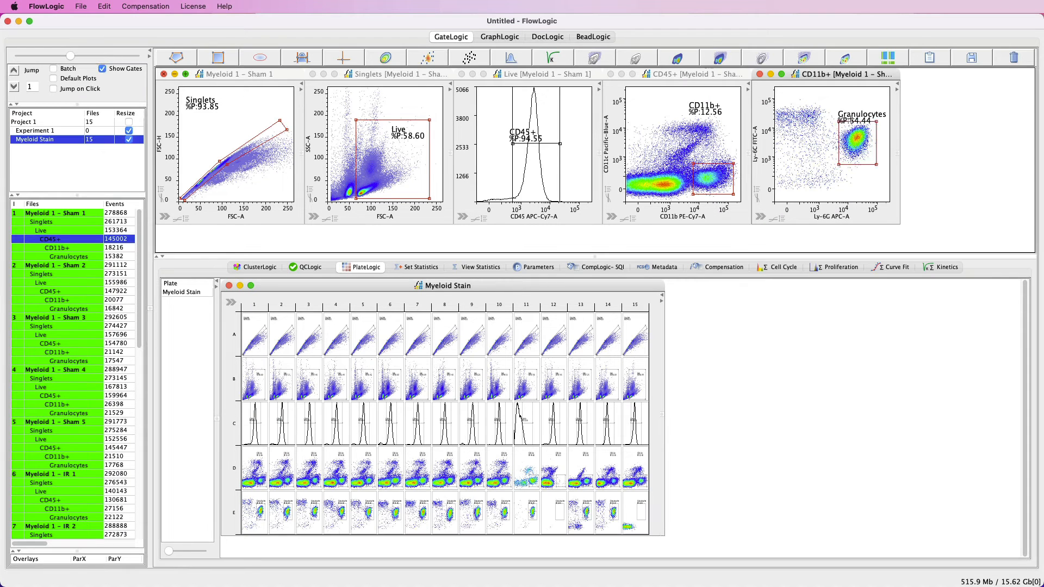
left_click_drag(832, 131, 832, 192)
left_click(807, 155)
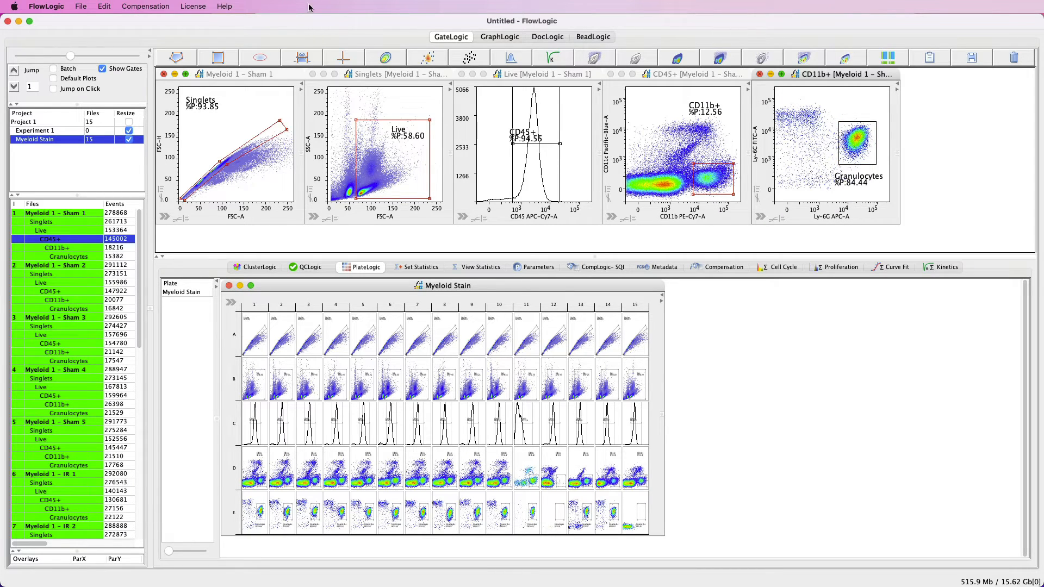
Draw a rectangle gate named Monocytes around the Ly-6C-high, Ly-6G-low events in the CD11b+ plot and place its label above the gate
left_click(218, 56)
mouse_move(781, 103)
left_mouse_down()
mouse_move(825, 129)
mouse_move(763, 133)
left_mouse_up()
type("Mon")
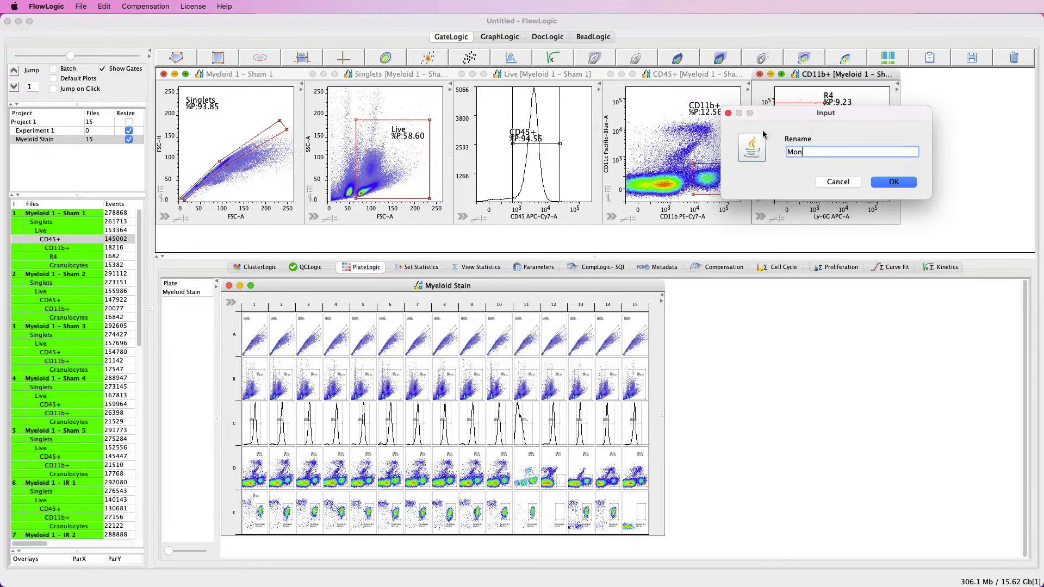
type("ocytes")
key("Return")
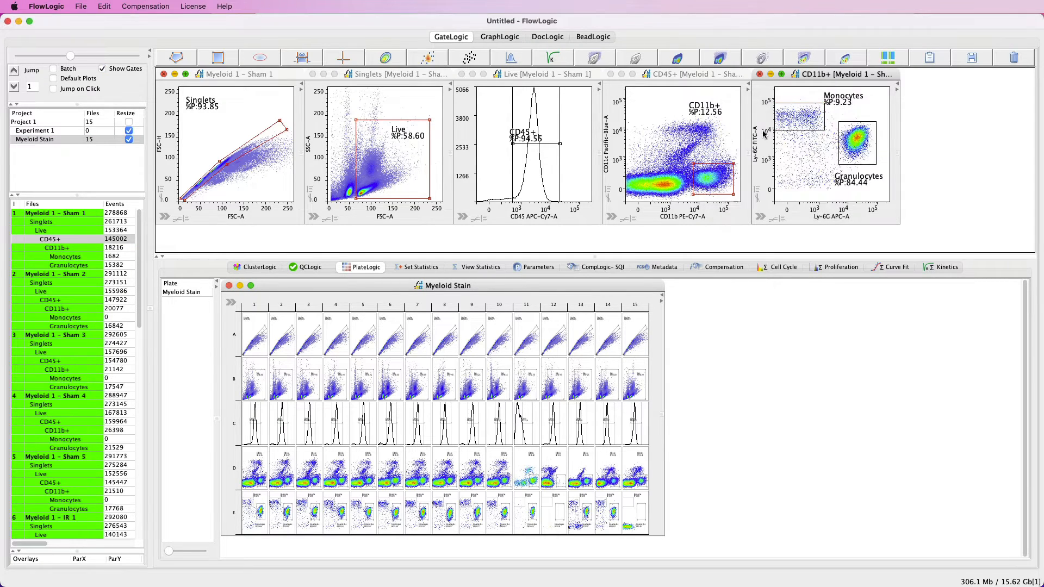
left_click_drag(799, 104, 775, 101)
Set the CD11b+ plot's horizontal axis to MHC-II PE-Cy5-A and gate the MHC-II-high, Ly-6C-low events with a rectangle named Macrophages, label above
left_click(830, 218)
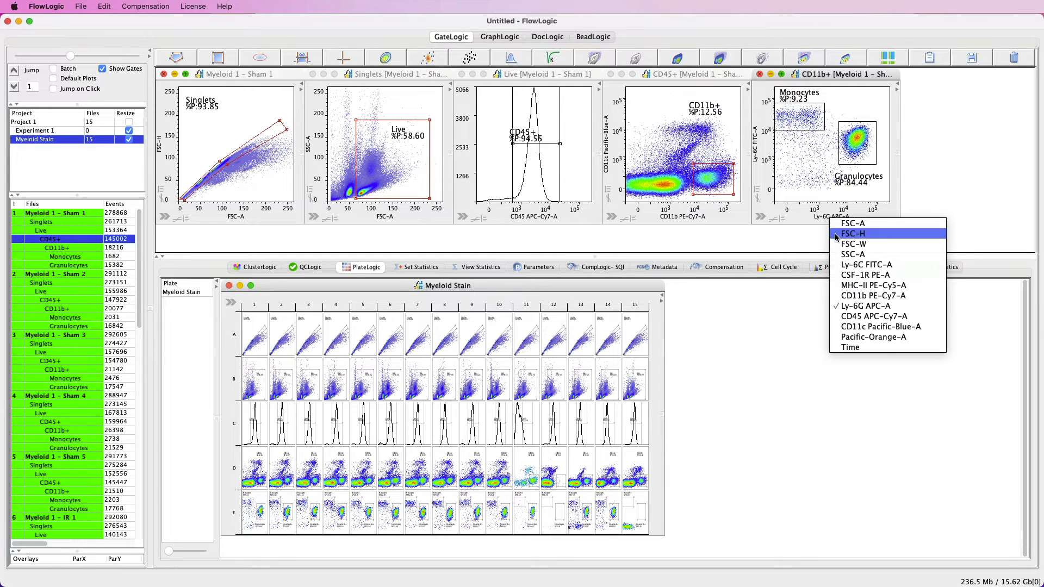
left_click(848, 286)
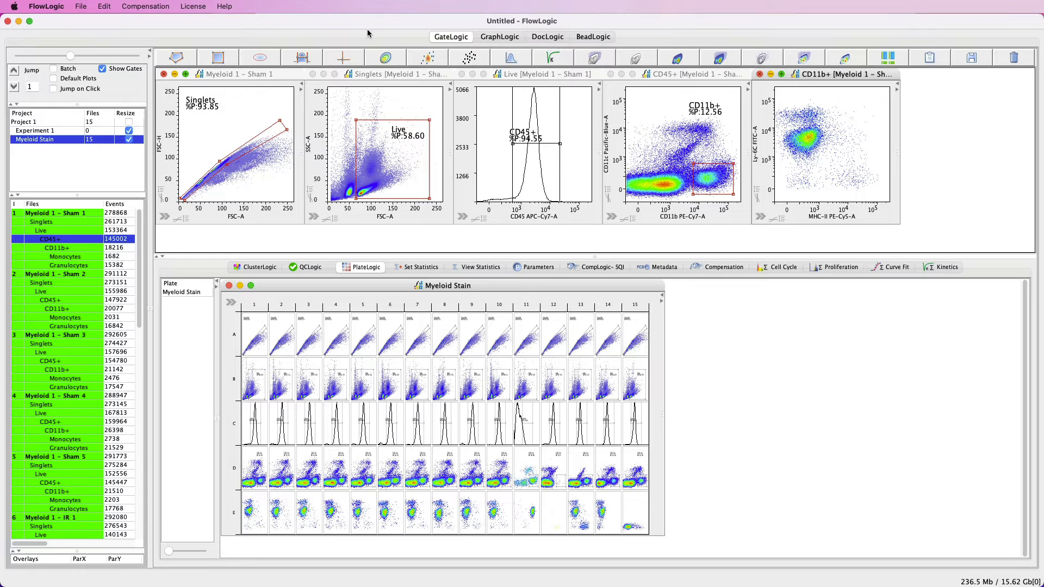
left_click(218, 57)
left_click_drag(827, 161, 883, 195)
type("Macrophages")
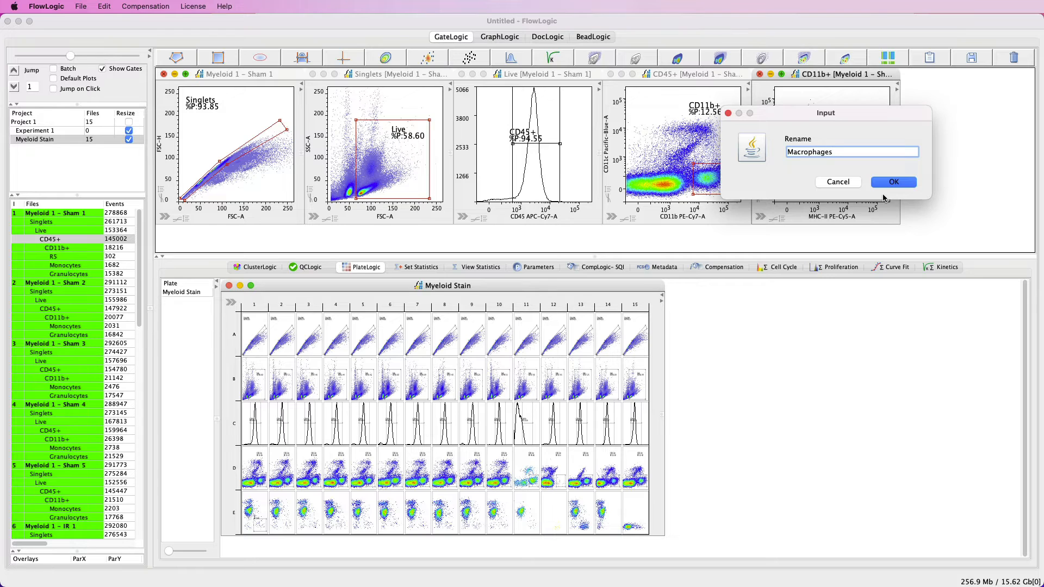
left_click(884, 185)
left_click_drag(832, 157, 834, 153)
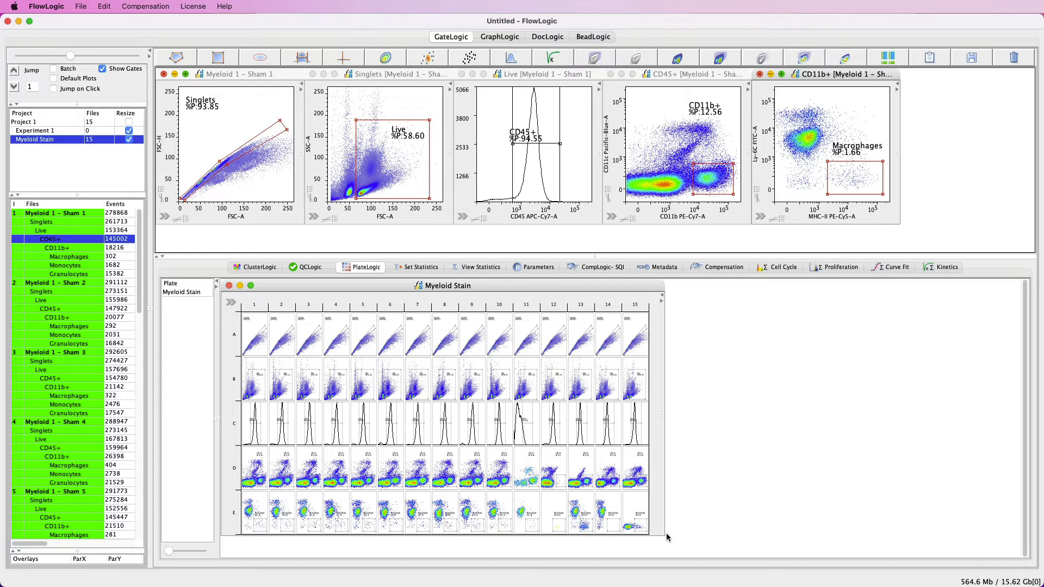
Open the CD11b+ plot's gate list, shrink the plots to fit, and show the plot on the Granulocytes gate's axes
left_click(761, 218)
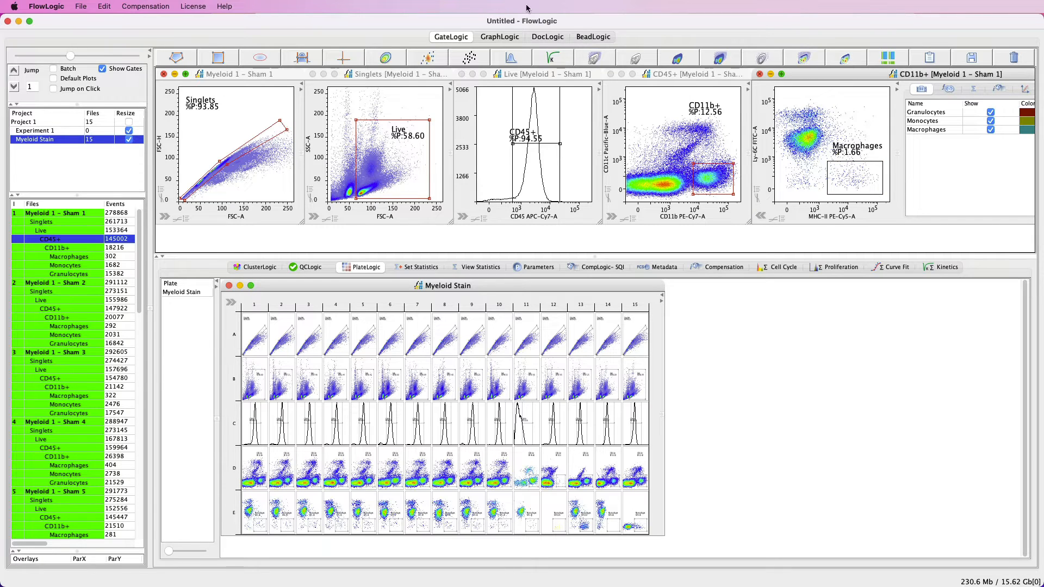
left_click_drag(71, 56, 43, 61)
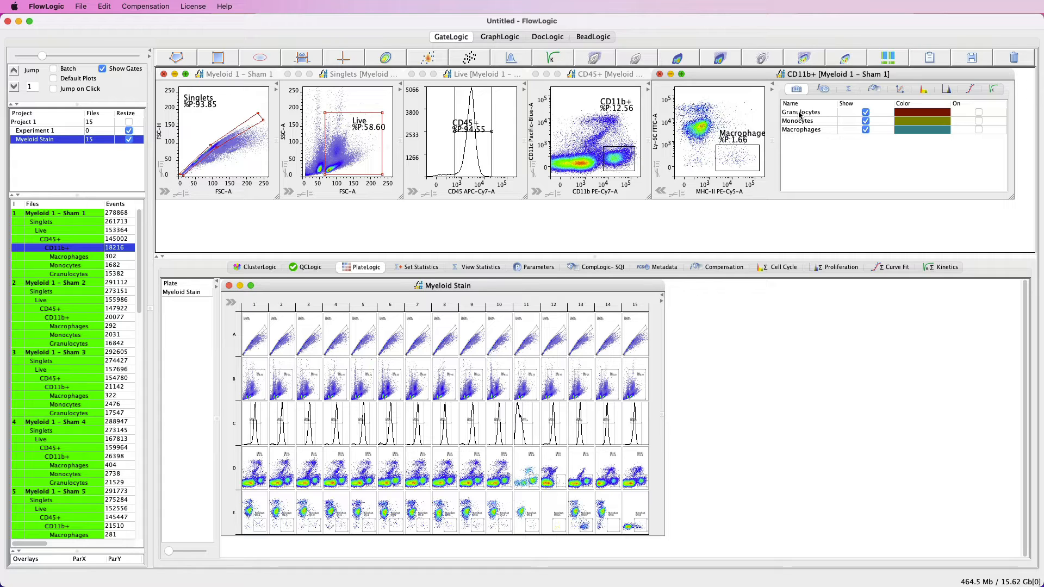
left_click(799, 114)
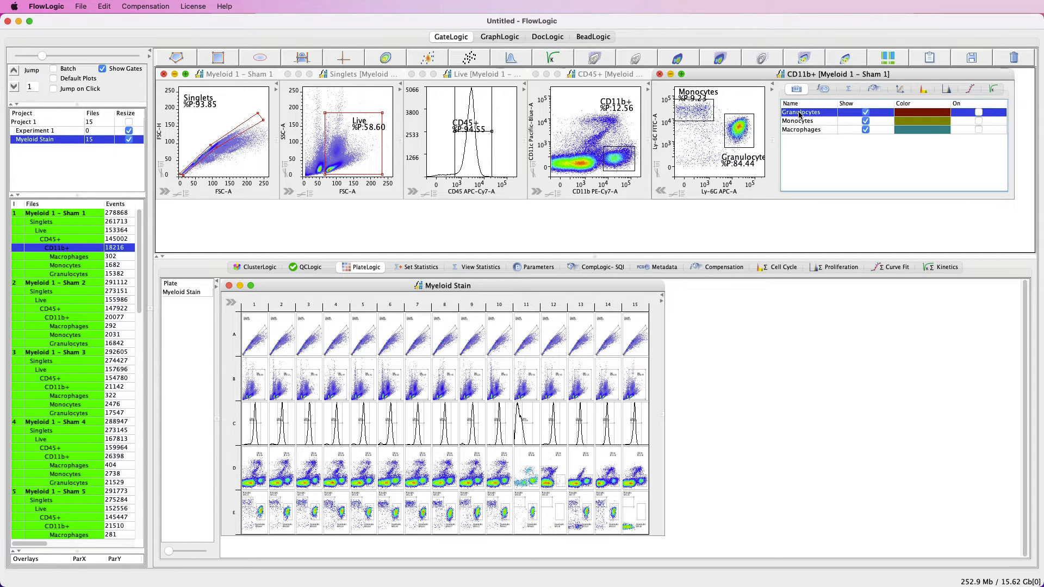
Hide the Granulocytes gate in the CD11b+ plot and show it again
left_click(865, 112)
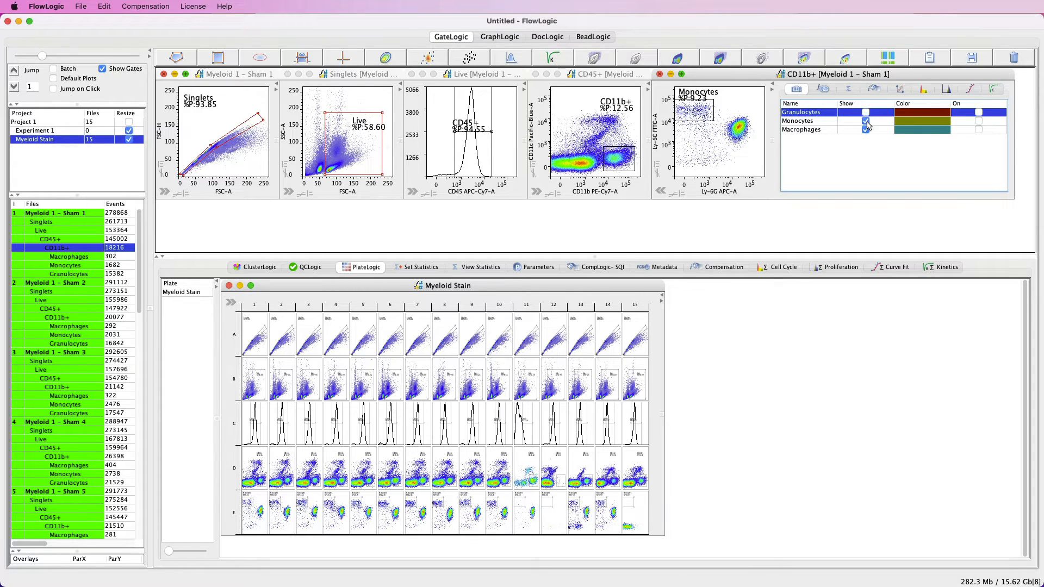
left_click(865, 121)
left_click(865, 121)
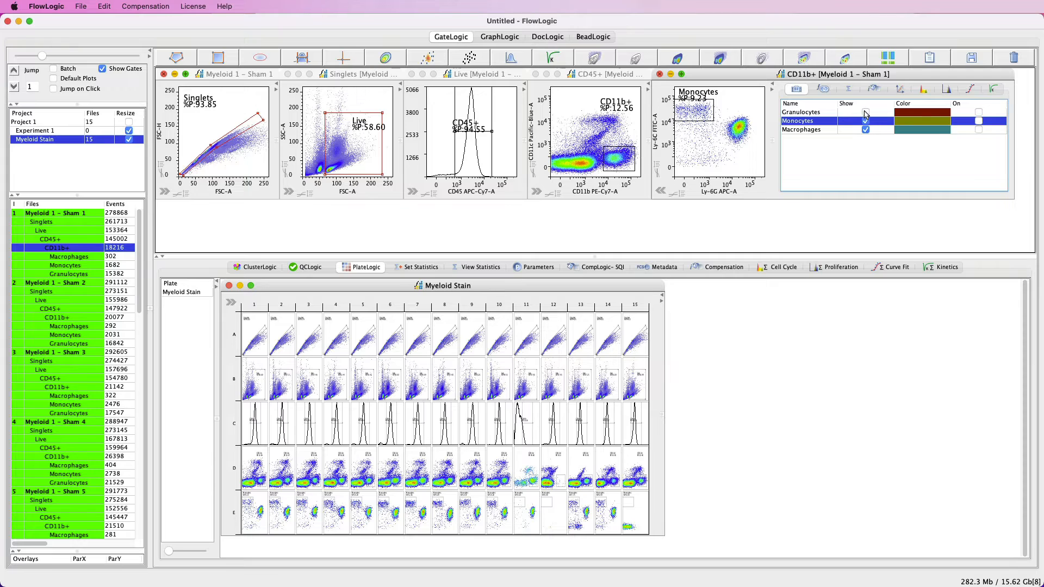
left_click(865, 112)
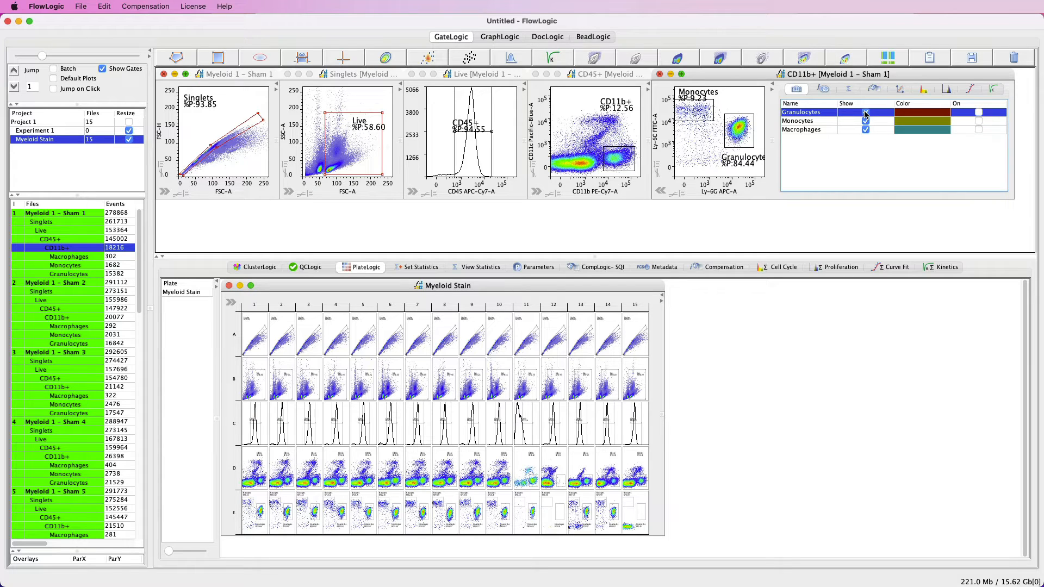
Set the Granulocytes gate colour to magenta and turn on its colouring across the plots
left_click(913, 113)
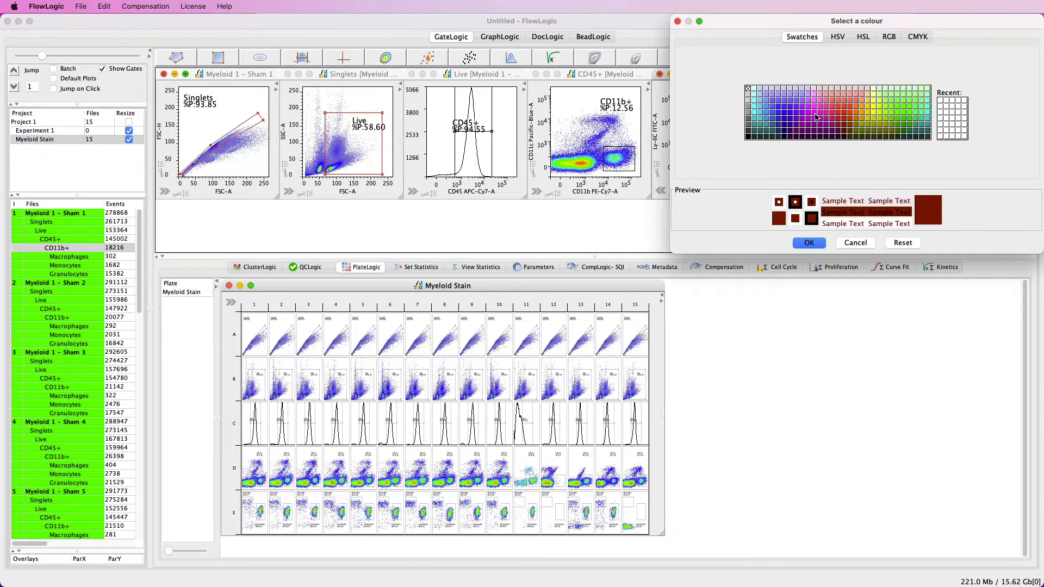
left_click(817, 117)
left_click(809, 243)
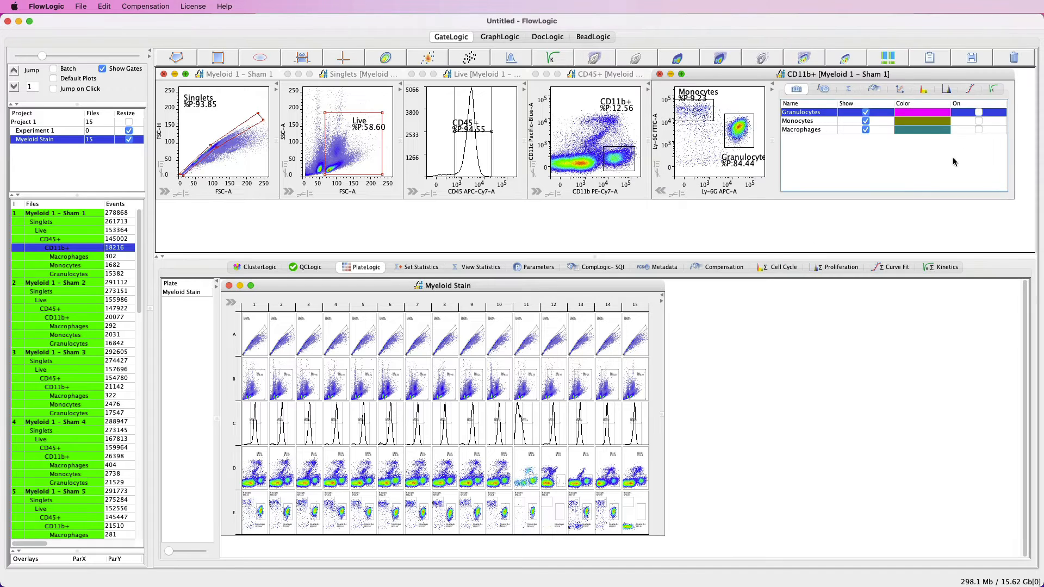
left_click(979, 114)
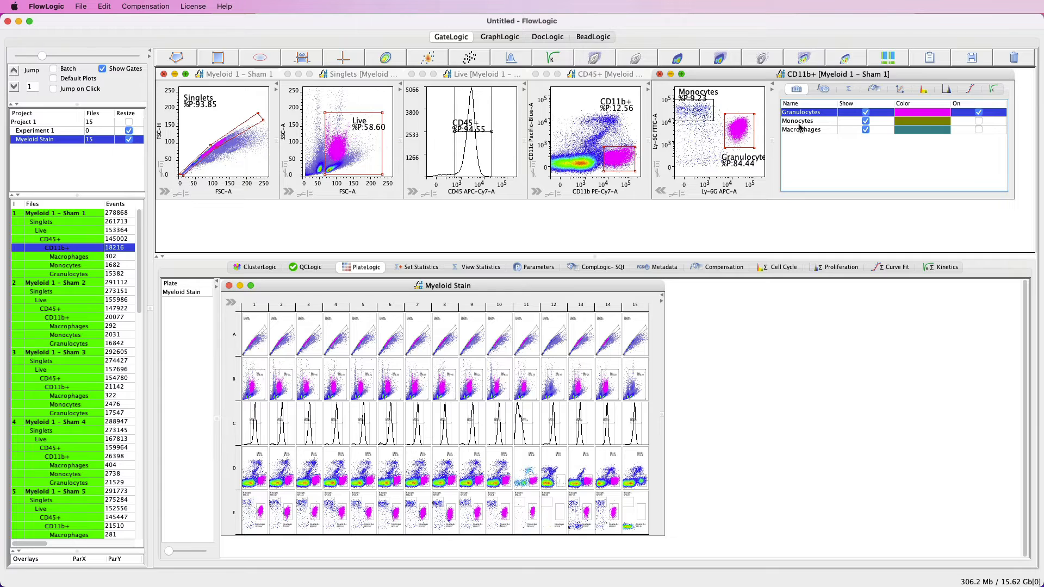
Set the Monocytes gate colour to yellow and turn on its colouring across the plots
left_click(924, 121)
left_click(872, 116)
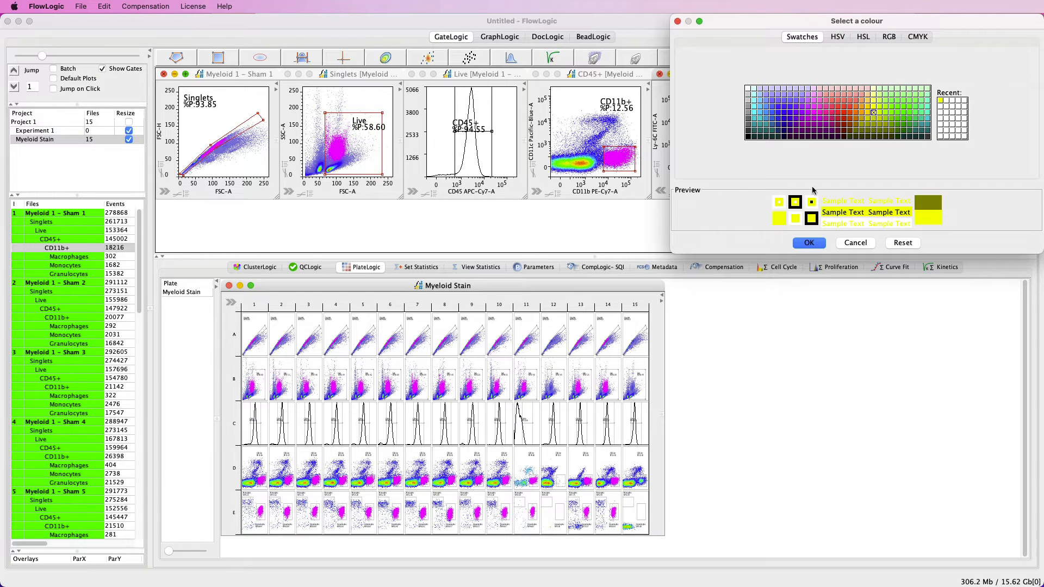
left_click(809, 243)
left_click(978, 121)
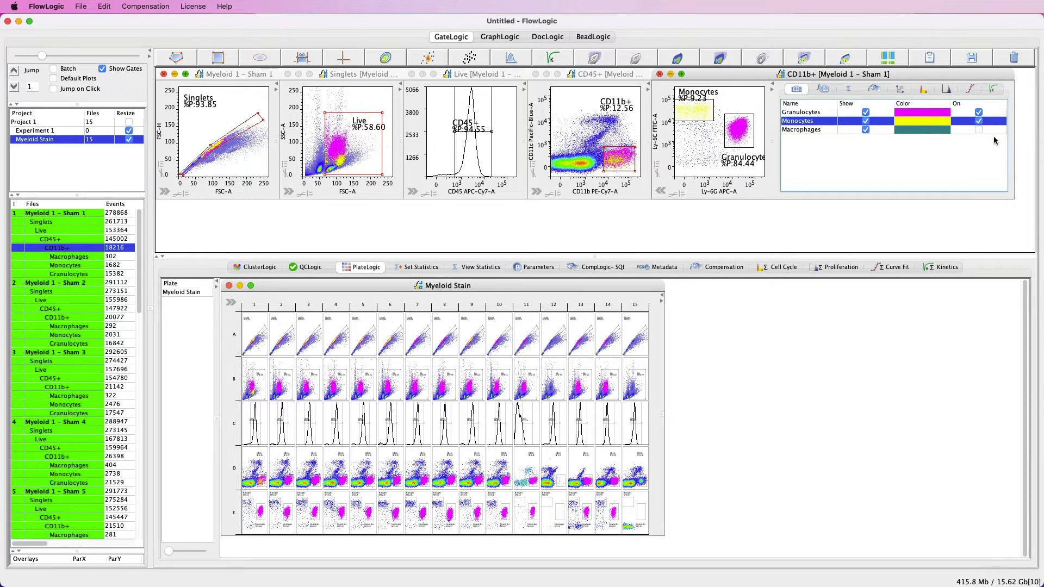
Set the Macrophages gate colour to light cyan and turn on its colouring across the plots
left_click(922, 130)
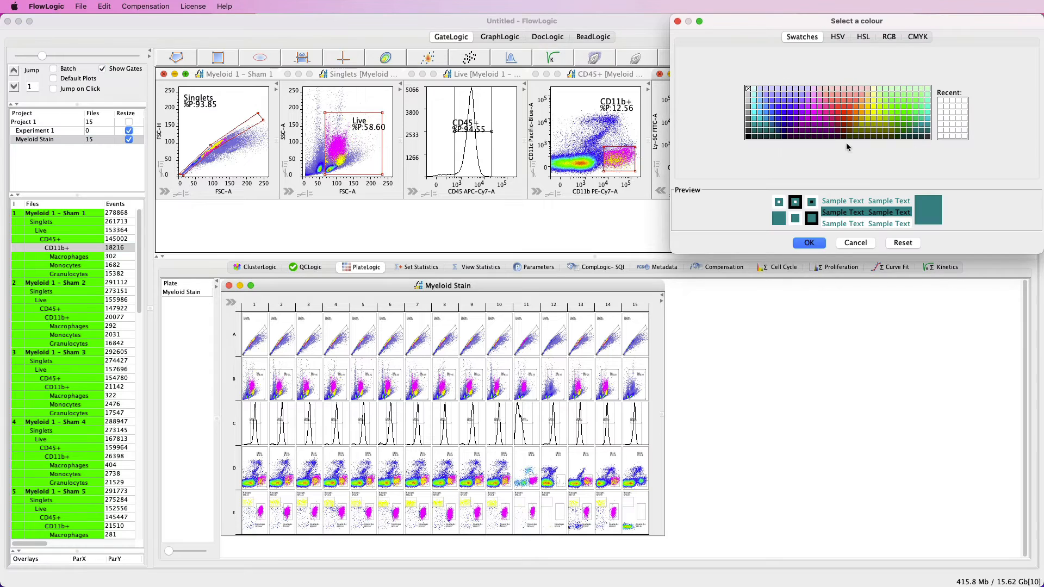
left_click(759, 119)
left_click(808, 243)
left_click(978, 130)
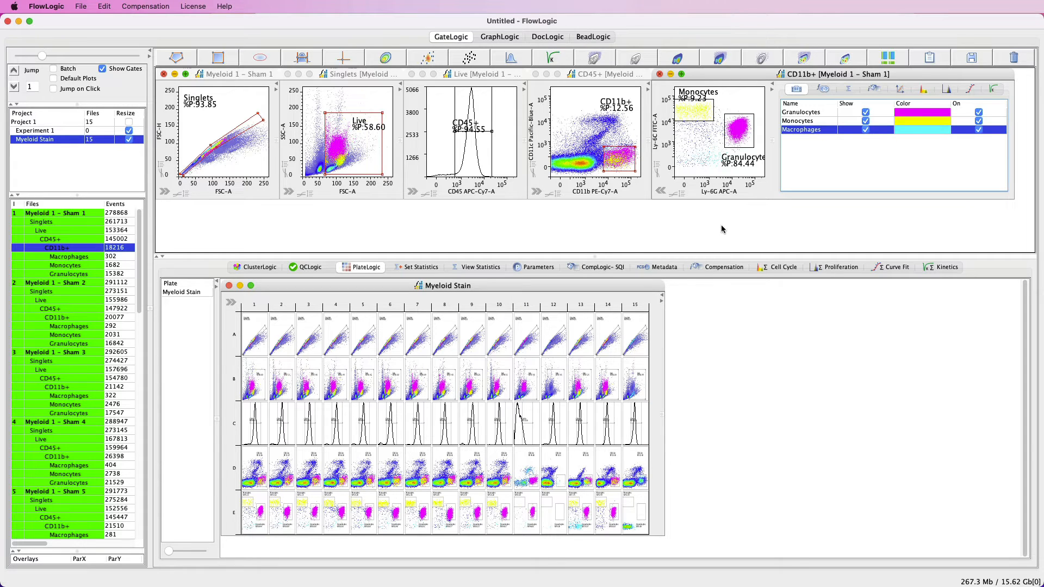
Nudge the Granulocytes gate slightly towards lower Ly-6G, and hide the gate list and the plate area to enlarge the plot workspace
left_click(742, 134)
mouse_move(742, 134)
left_mouse_down()
mouse_move(695, 129)
mouse_move(711, 157)
mouse_move(727, 158)
mouse_move(744, 137)
mouse_move(686, 128)
mouse_move(709, 146)
mouse_move(742, 135)
left_mouse_up()
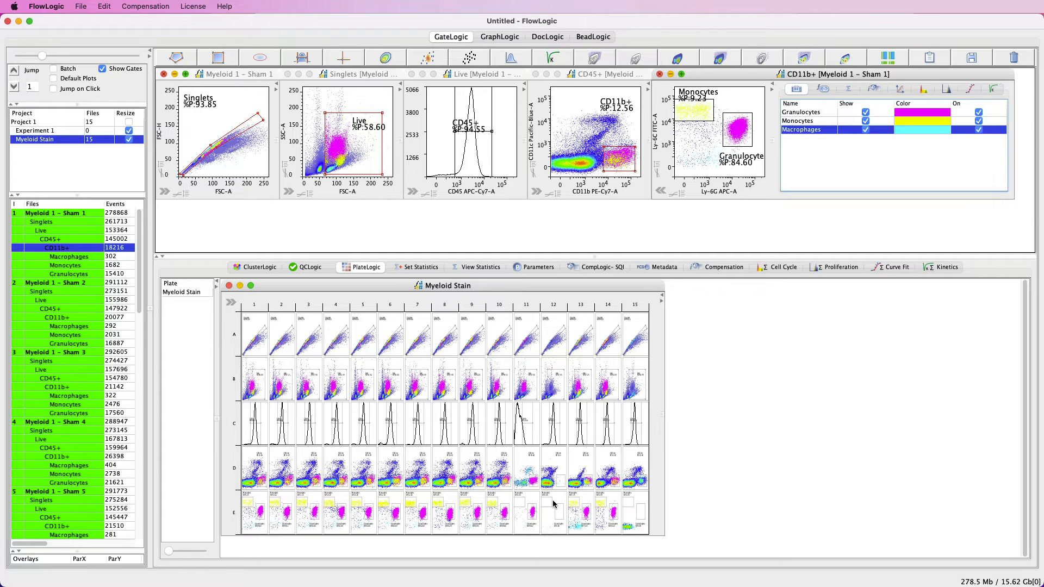
left_click(659, 191)
left_click_drag(598, 256, 604, 580)
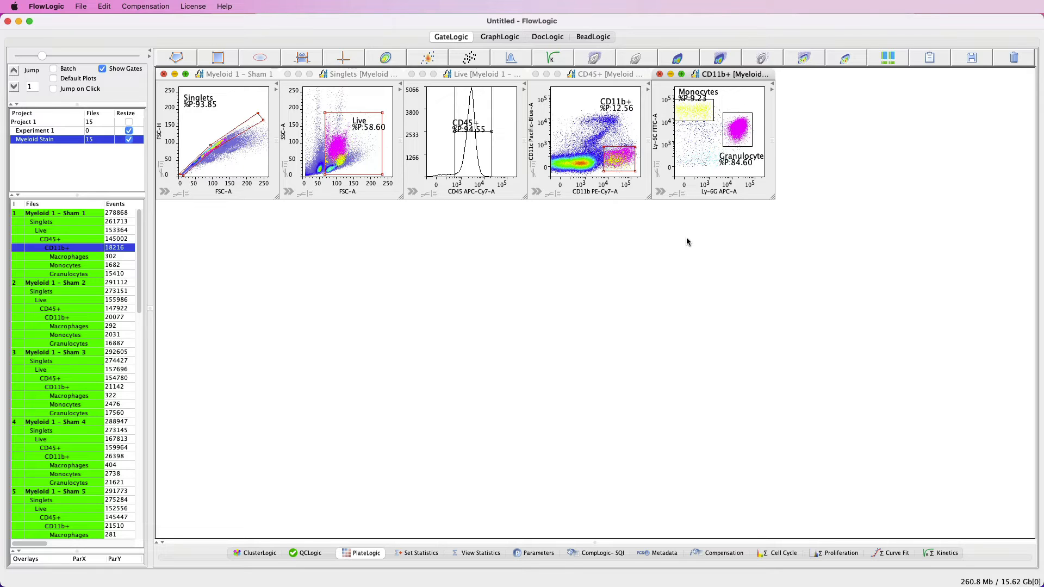
Highlight the Myeloid 1 - Sham 1 rows from the file down to CD11b+ and extend the highlight to the same levels in all samples
left_click(90, 213)
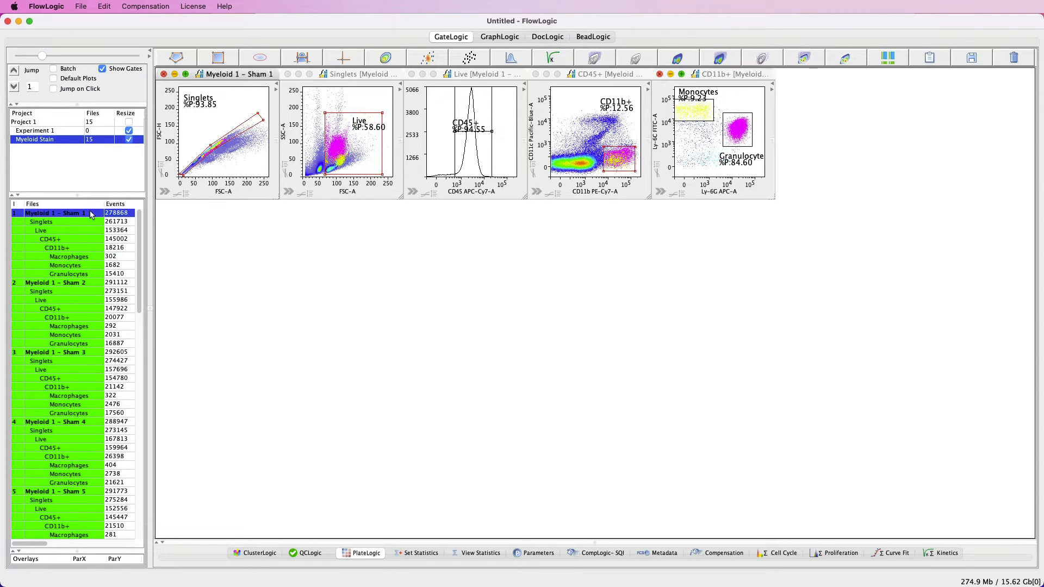
left_click_drag(91, 211, 90, 249)
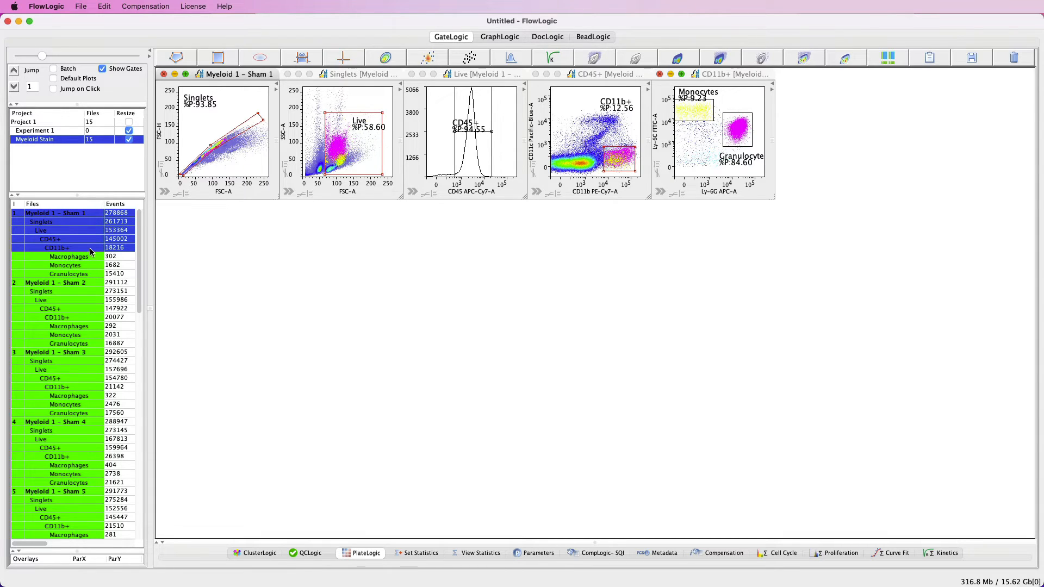
right_click(89, 213)
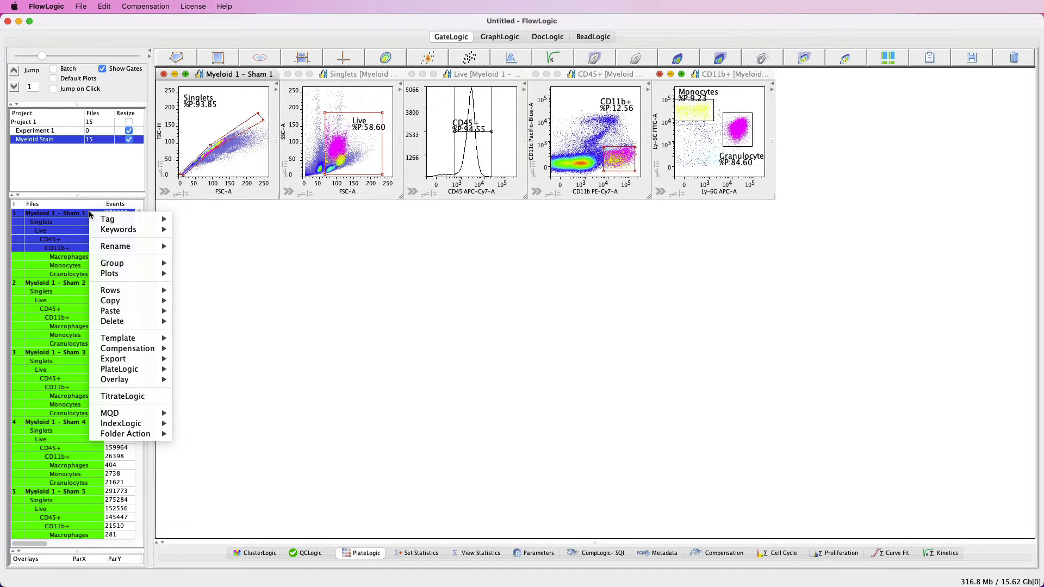
mouse_move(136, 290)
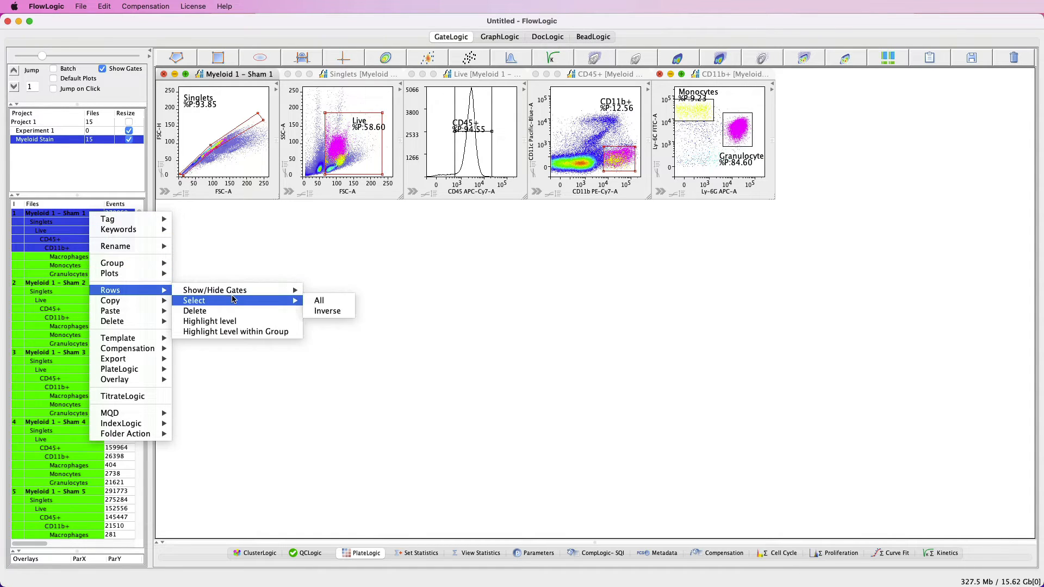
left_click(234, 321)
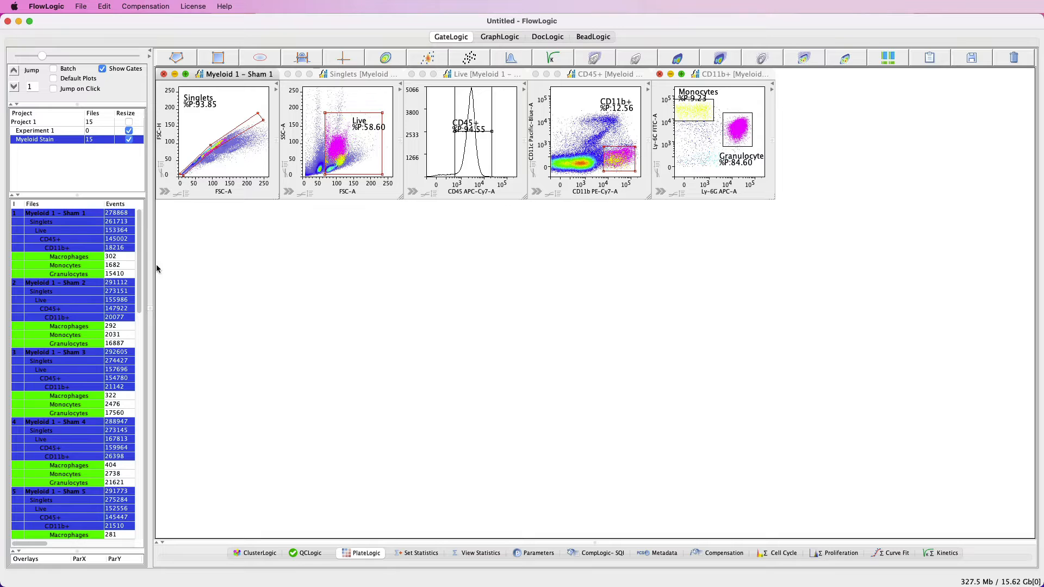
Open the plots of all highlighted populations and look through the sample rows from Sham to IR
right_click(90, 235)
mouse_move(131, 292)
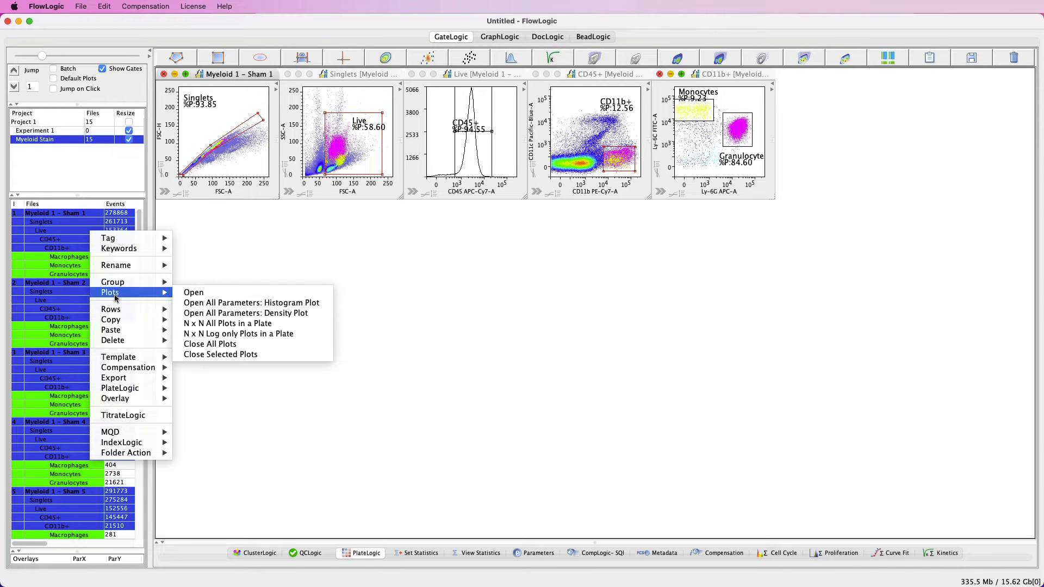
left_click(185, 294)
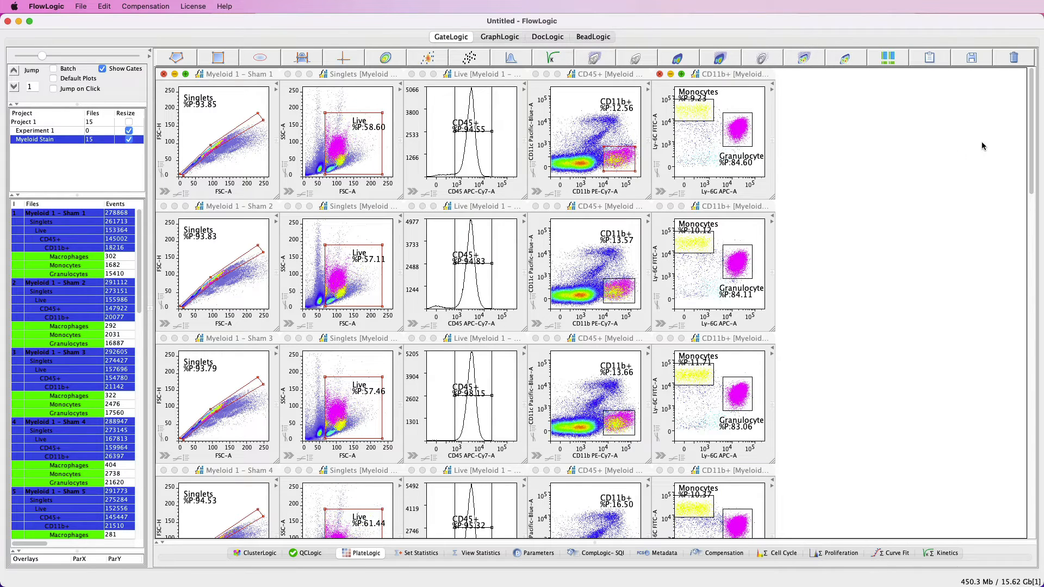
scroll(1032, 179, "down", 10)
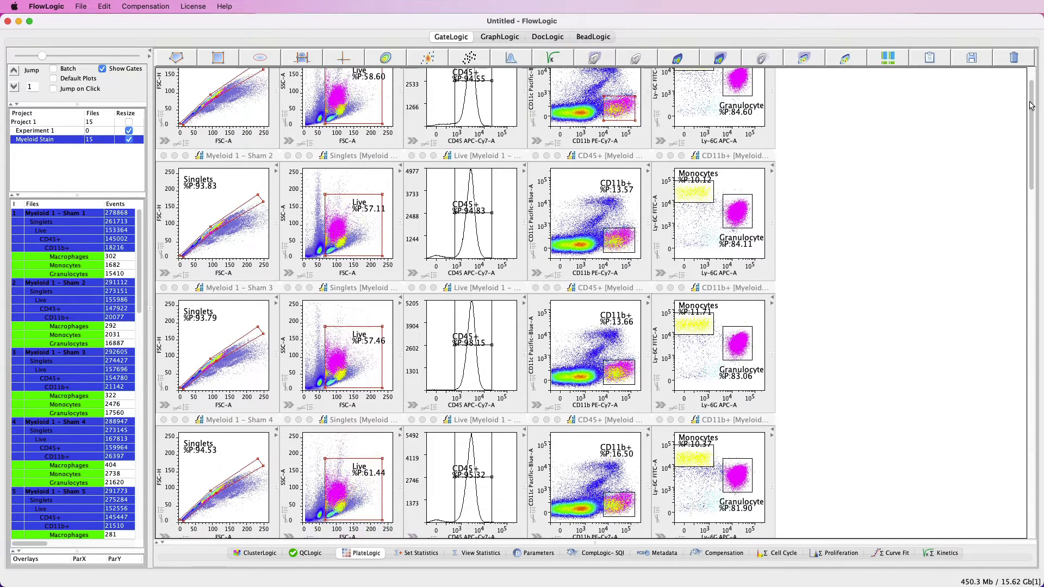
scroll(1034, 176, "down", 7)
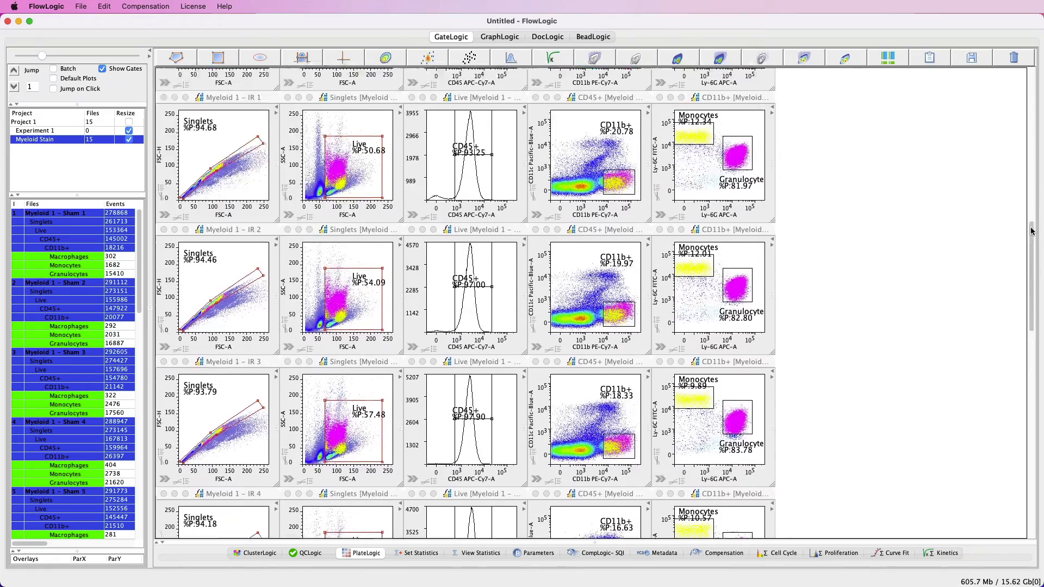
left_click_drag(1031, 231, 1028, 82)
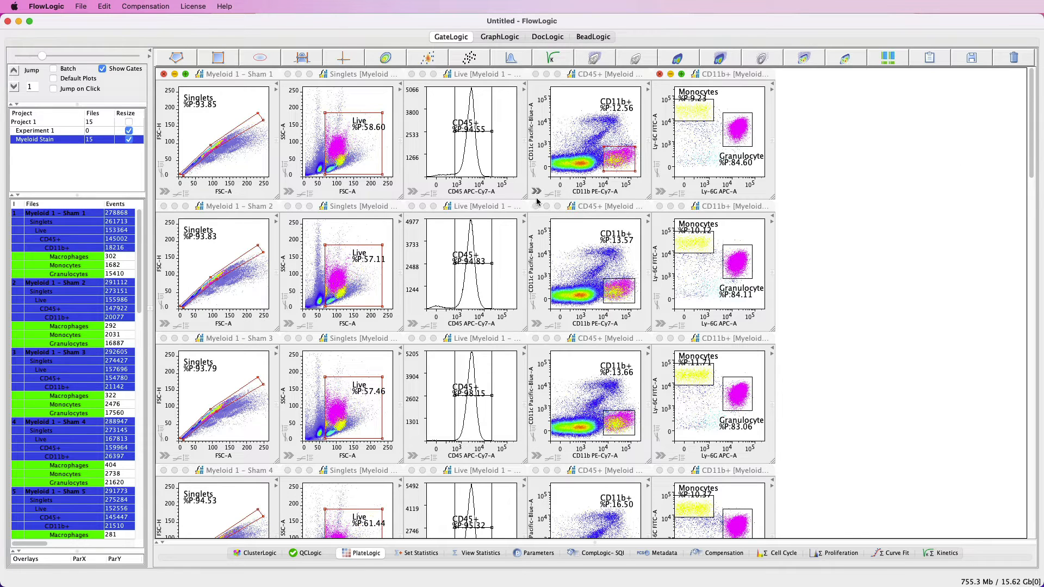
Enlarge the first Live histogram, pull its CD45+ plot out of the grid, and reset all plots to a uniform size and arrangement
left_click_drag(526, 197, 592, 270)
left_click_drag(669, 75, 524, 229)
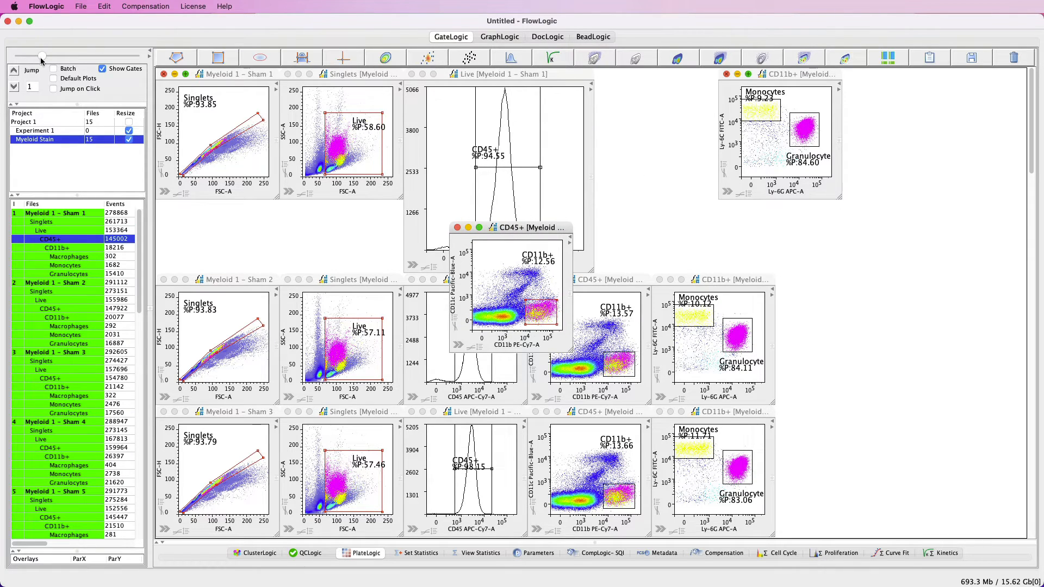
left_click_drag(41, 58, 45, 57)
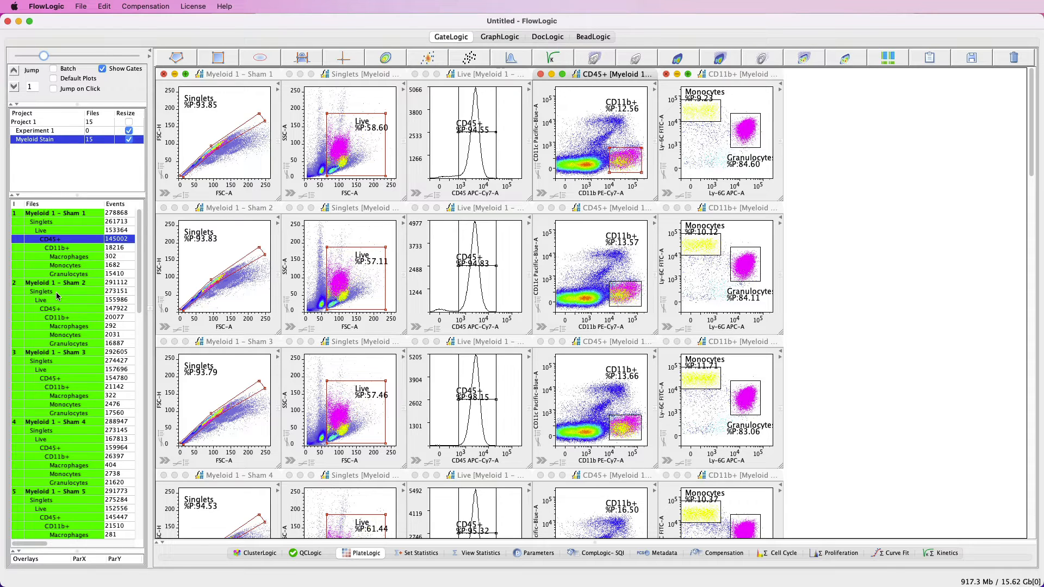
Close all open plots
right_click(77, 213)
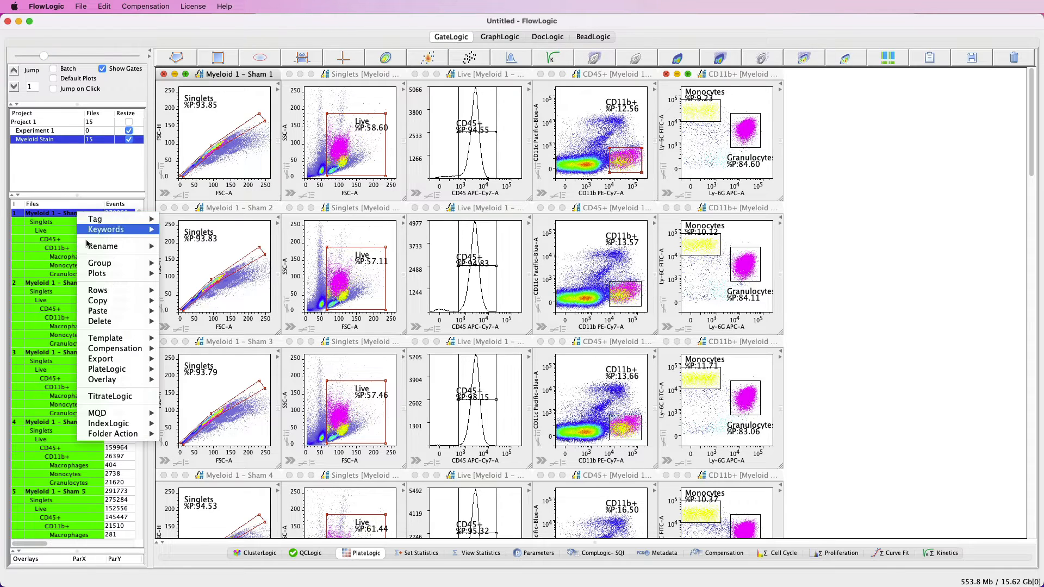
mouse_move(109, 274)
left_click(200, 324)
Highlight the Myeloid 1 - Sham 1 rows from the file down to CD45+ and the same levels in every other sample
left_click_drag(92, 239, 85, 212)
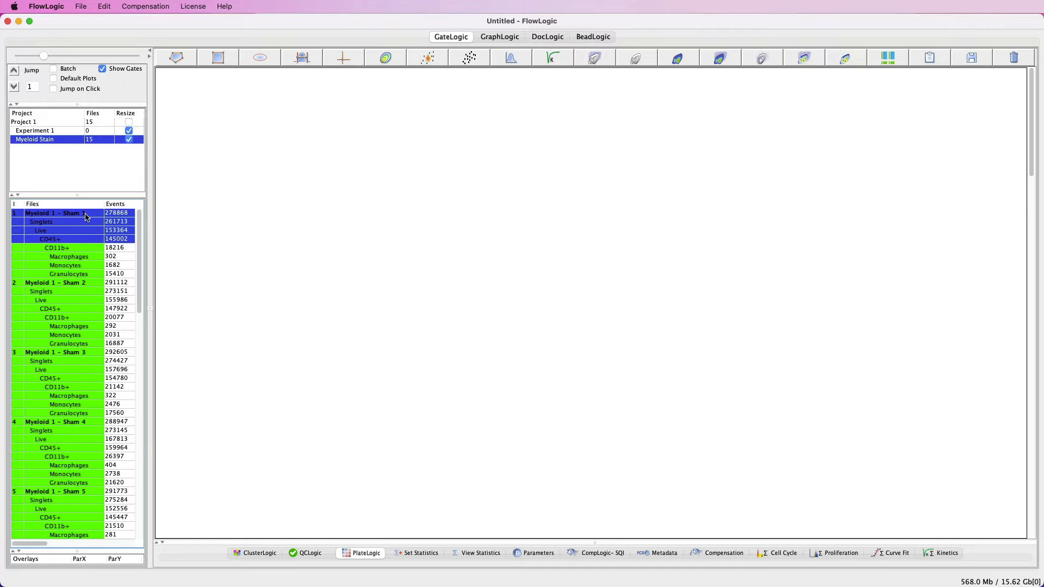
right_click(86, 212)
mouse_move(111, 294)
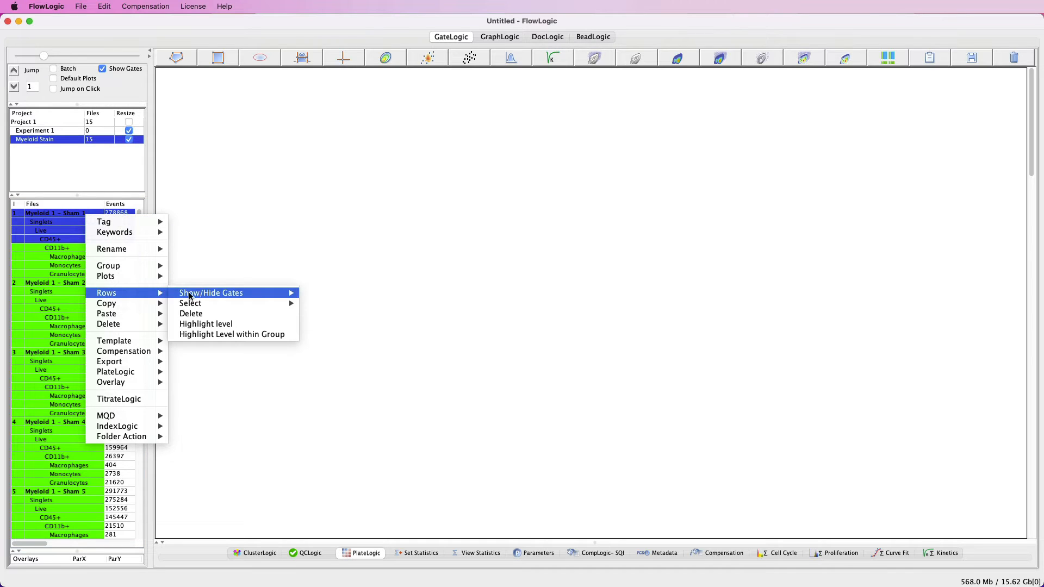
left_click(205, 324)
Open the plots for the highlighted file, Singlets, Live and CD45+ rows of all samples
right_click(89, 229)
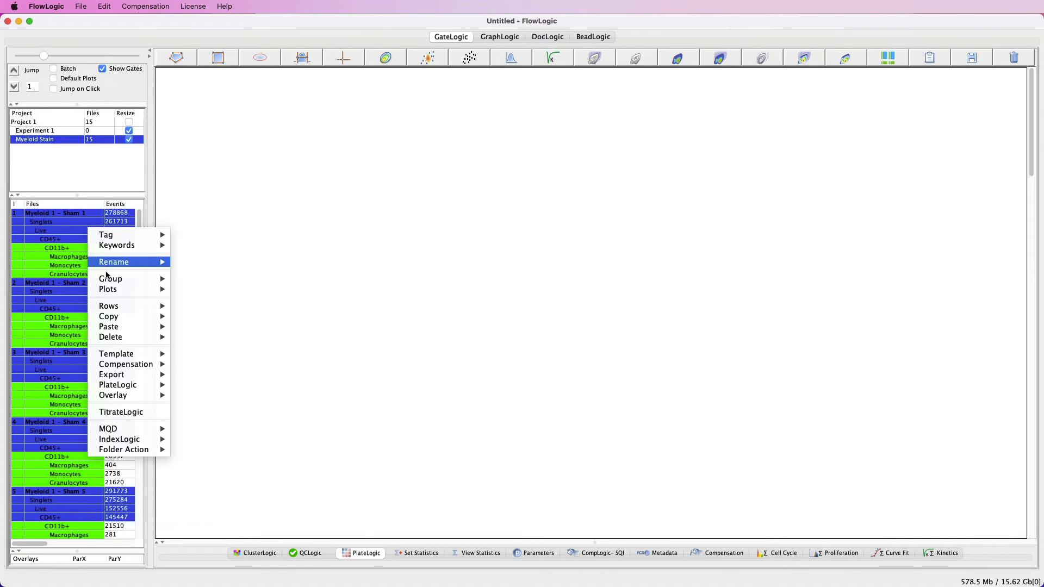
mouse_move(157, 289)
left_click(191, 291)
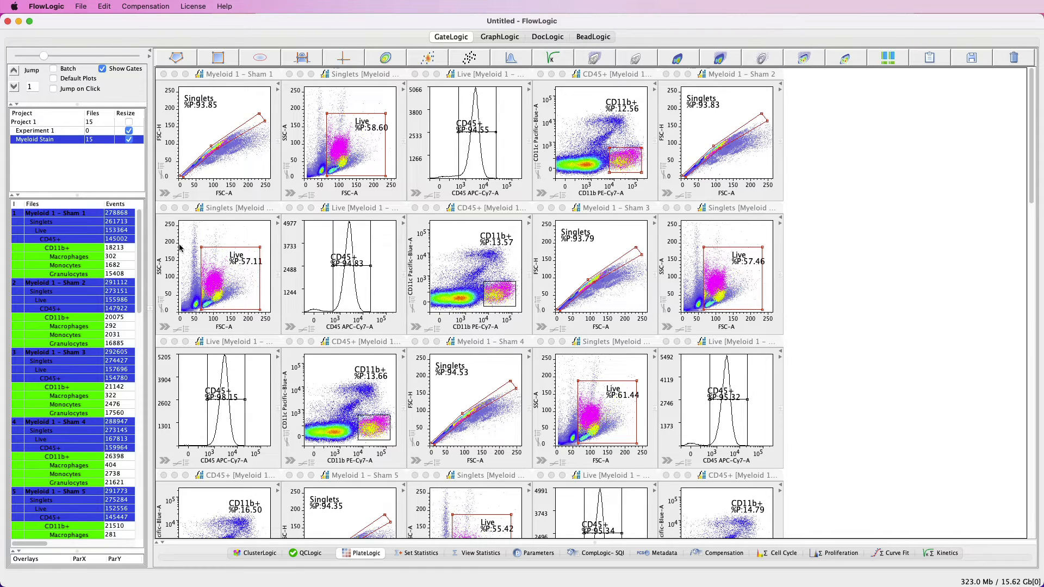
Set the plot arrangement to 4 windows per row
left_click(105, 6)
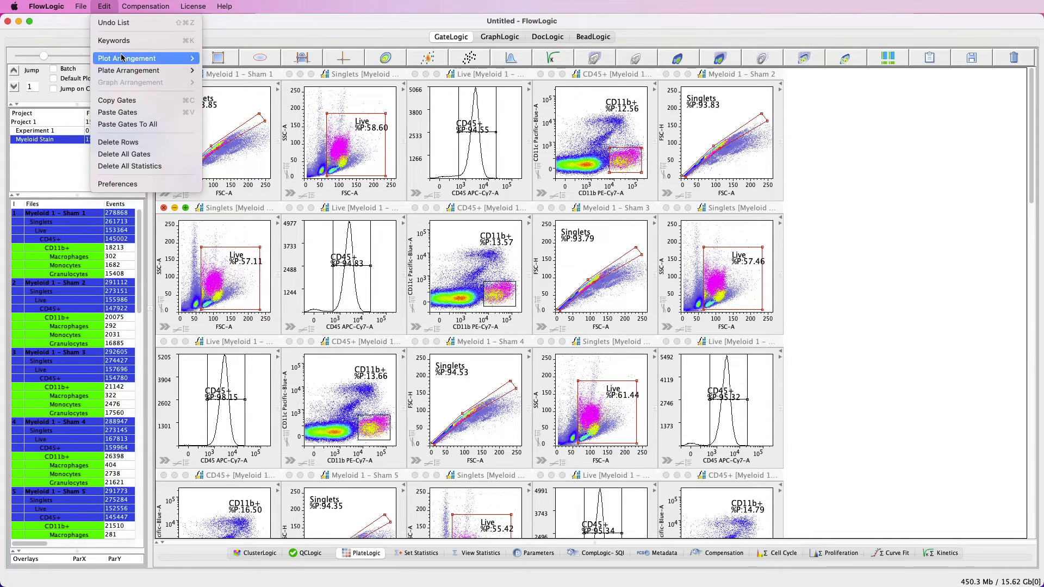
mouse_move(141, 59)
mouse_move(276, 60)
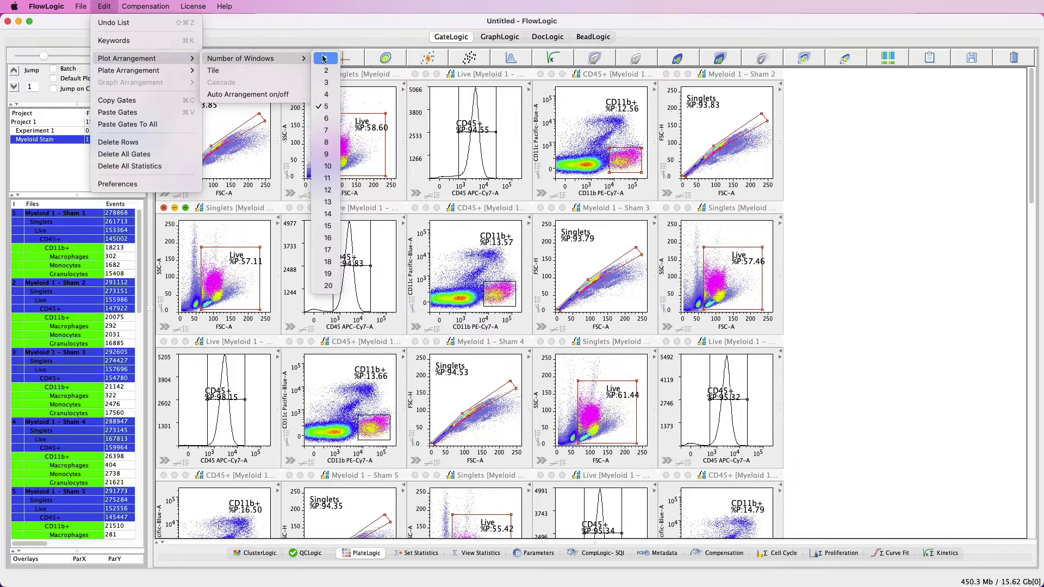
left_click(327, 95)
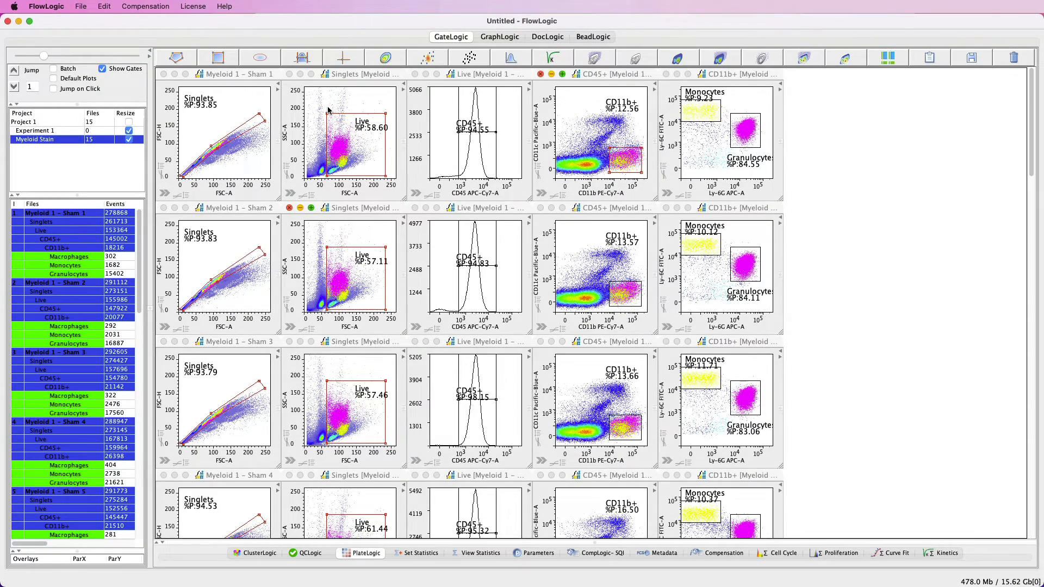
Move the Live gate in the Myeloid 1 - Sham 1 Singlets plot to the plot's upper-left corner and back around the live cells
left_click(56, 214)
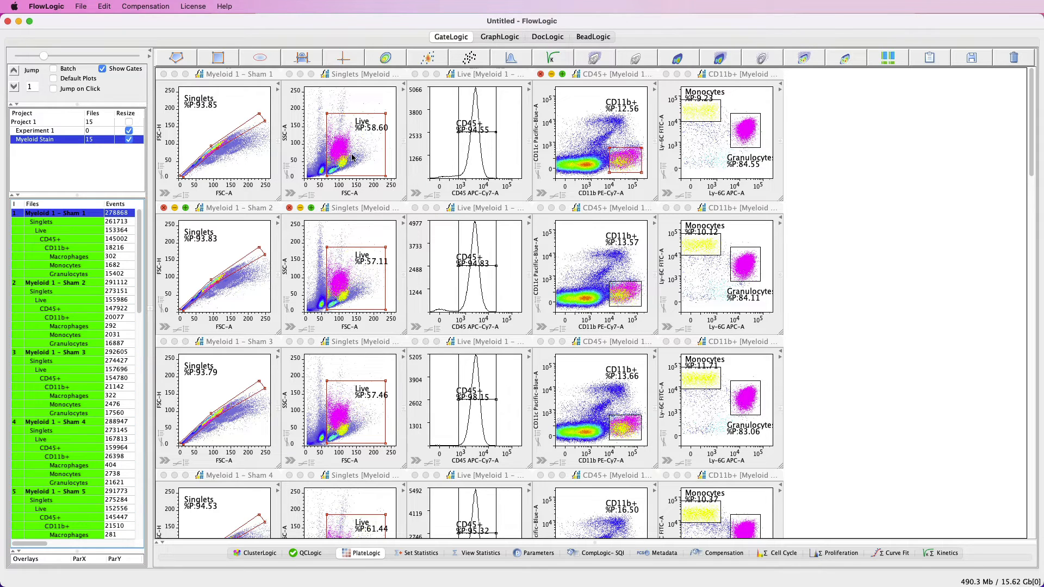
left_click_drag(352, 158, 308, 94)
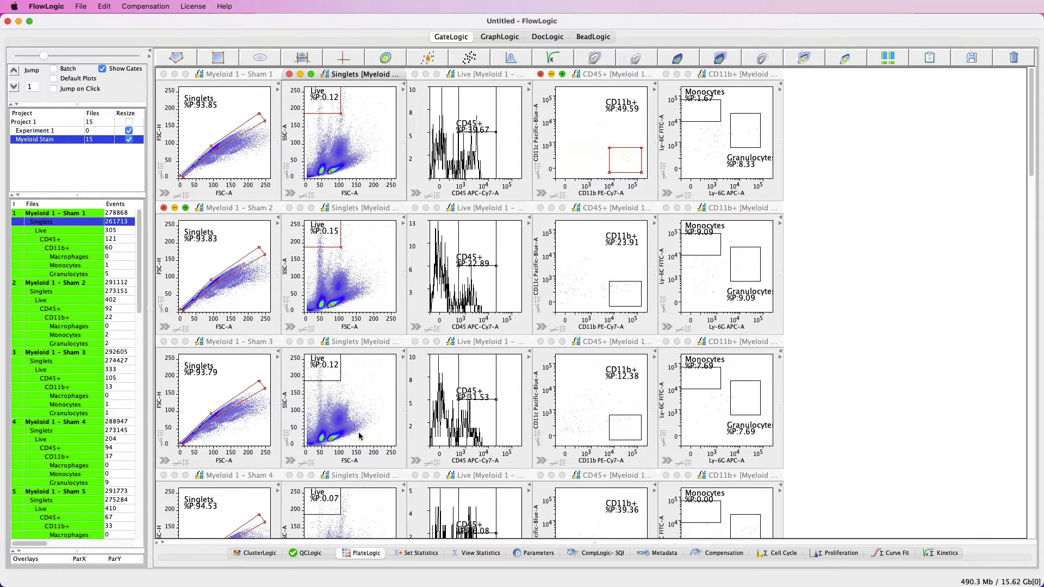
left_click_drag(307, 108, 361, 168)
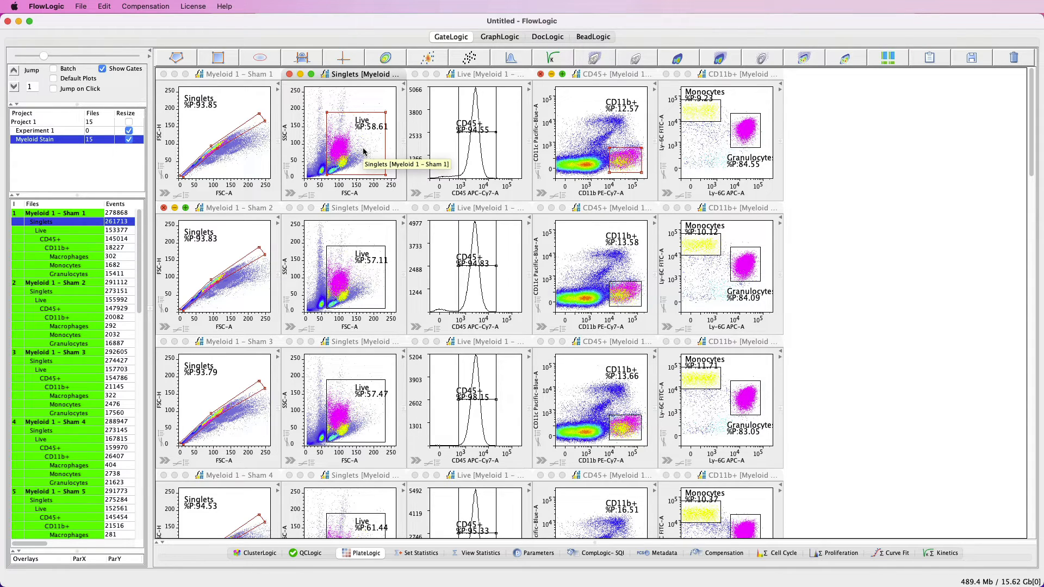
Remove the Live gate of Myeloid 1 - Sham 1 from its group and test it by moving it away from the live cells and back
left_click(52, 231)
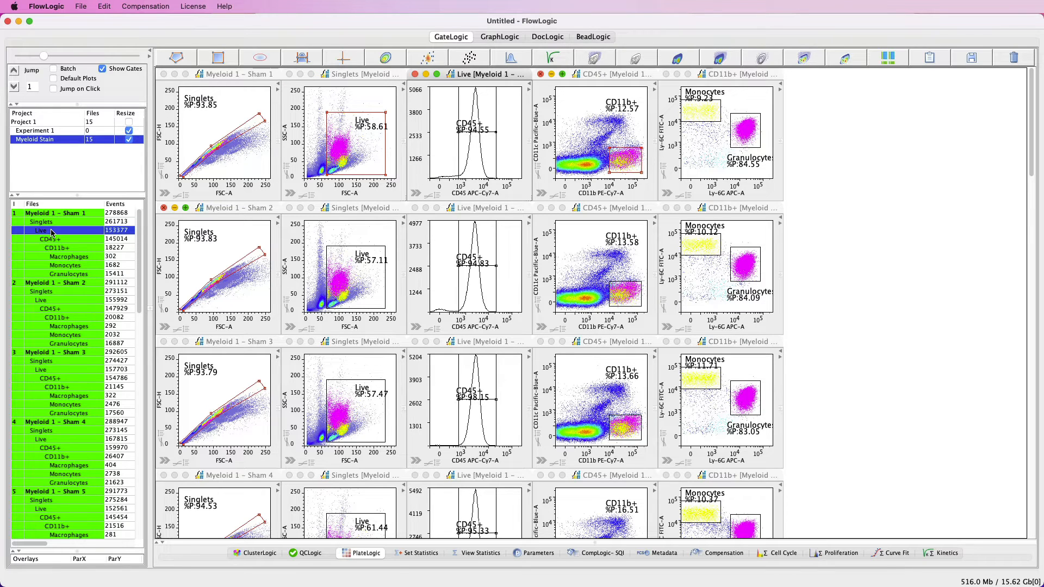
right_click(52, 231)
mouse_move(120, 282)
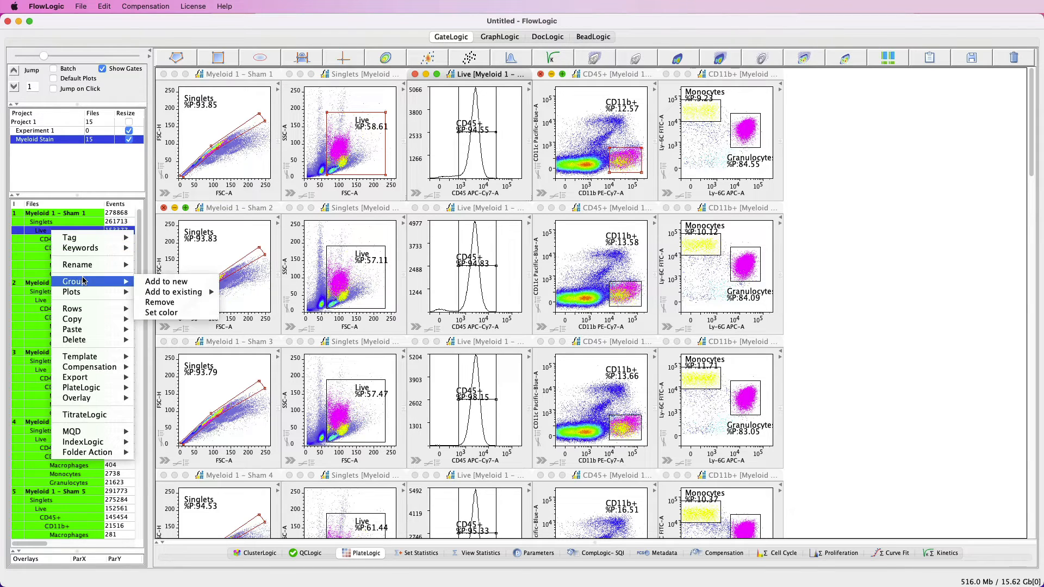
left_click(174, 302)
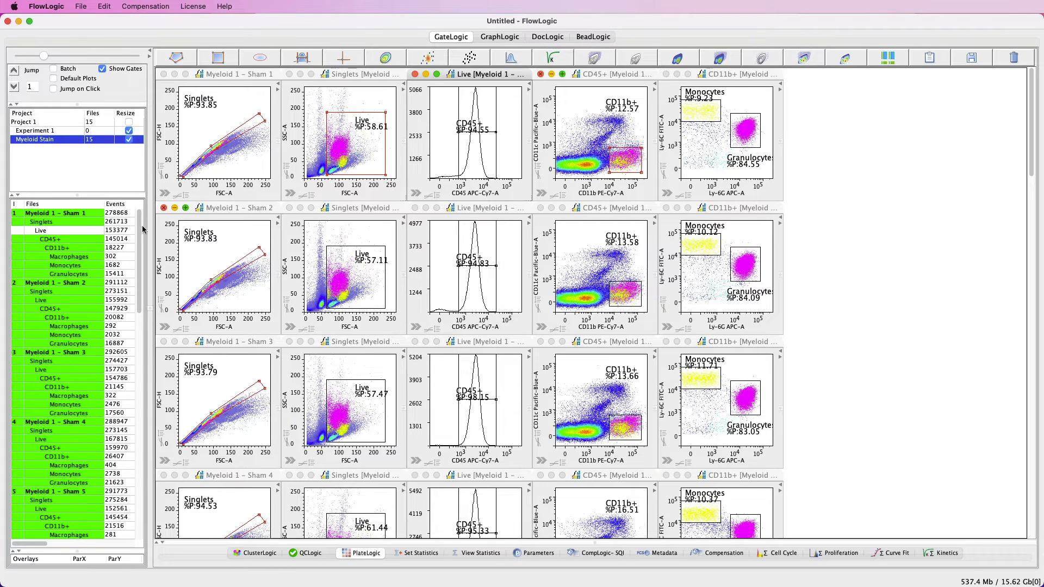
left_click_drag(351, 169, 375, 103)
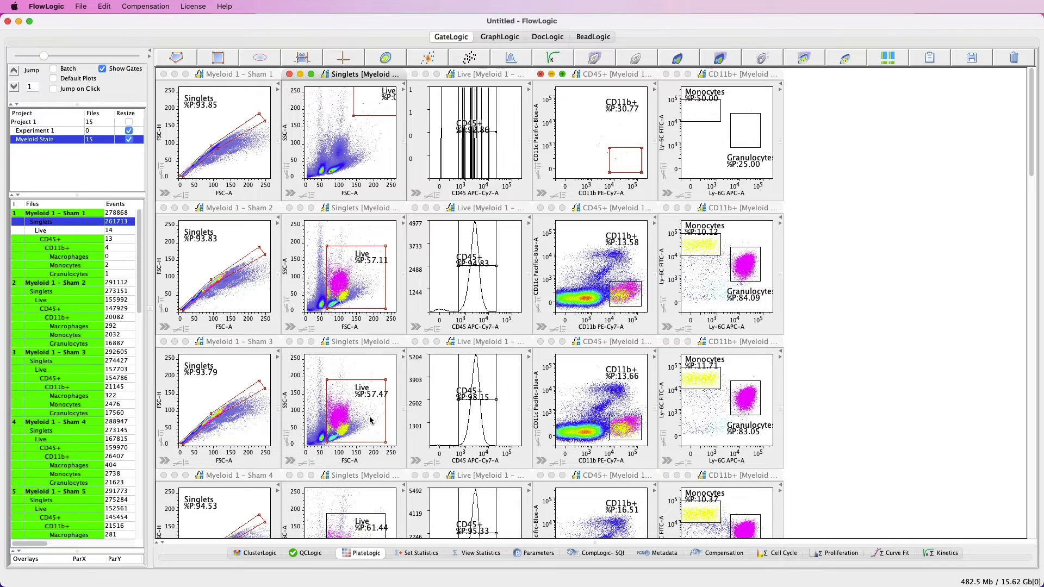
left_click_drag(384, 106, 354, 167)
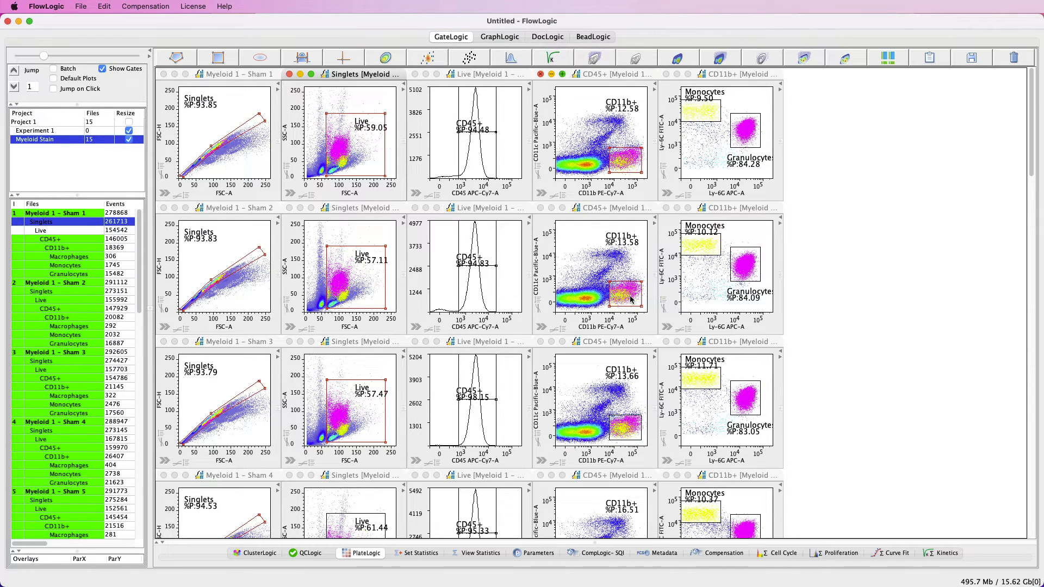
Add the CD11b+ gates of Myeloid 1 - Sham 1 and Sham 2 to a new group
left_click(84, 249)
left_click(63, 318)
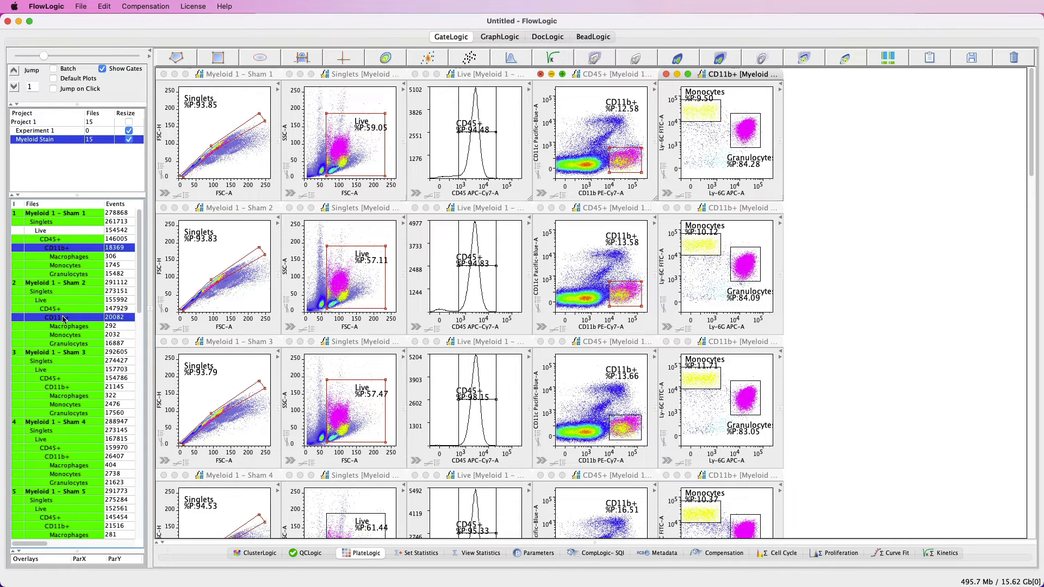
right_click(64, 318)
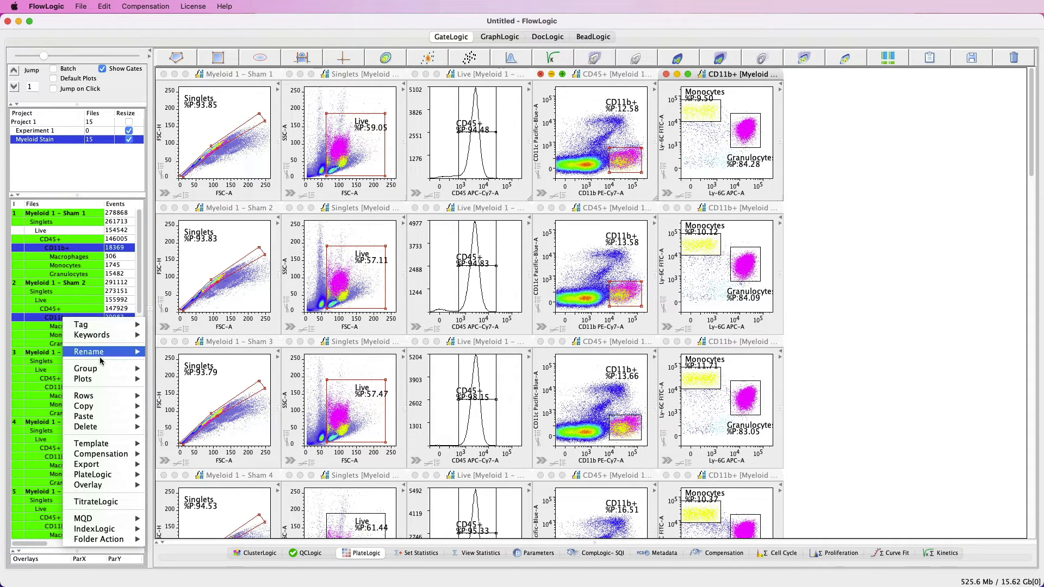
mouse_move(109, 369)
left_click(169, 369)
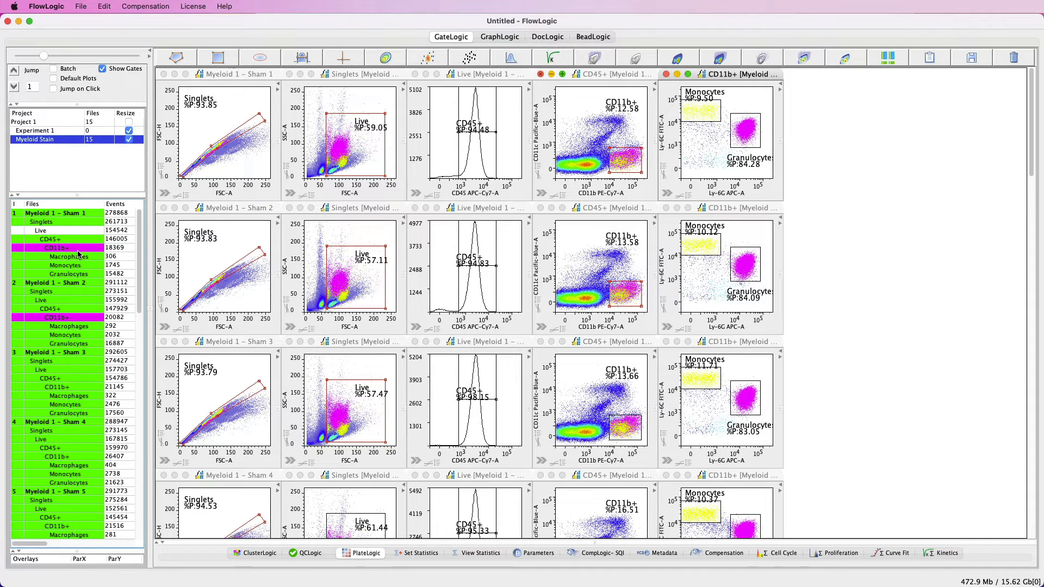
Move the CD11b+ gate in the Sham 1 CD45+ plot to the upper-left corner, compare it with the other samples, and move it back
left_click_drag(631, 161, 574, 102)
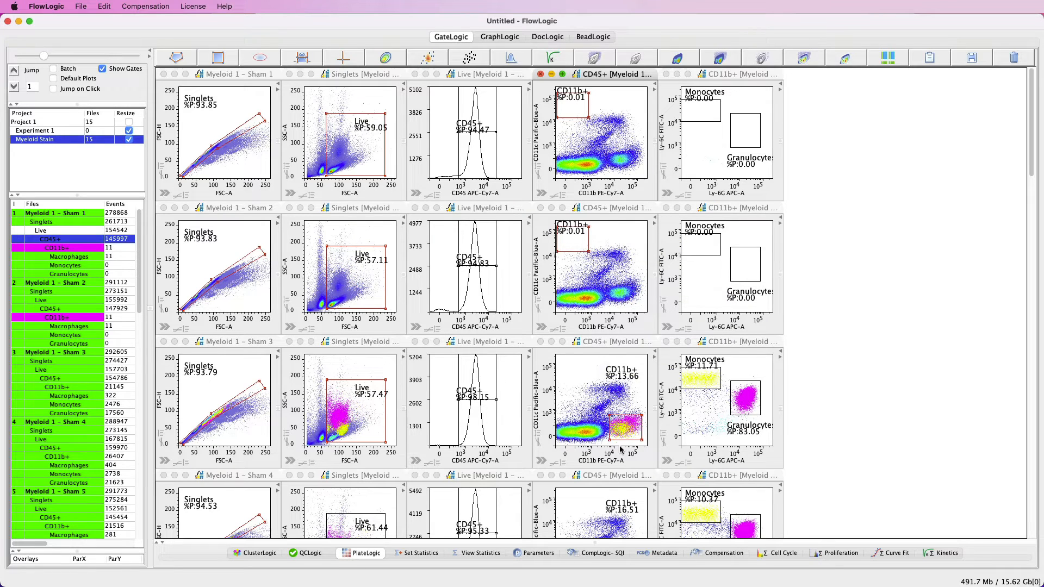
scroll(620, 435, "down", 3)
scroll(621, 449, "down", 2)
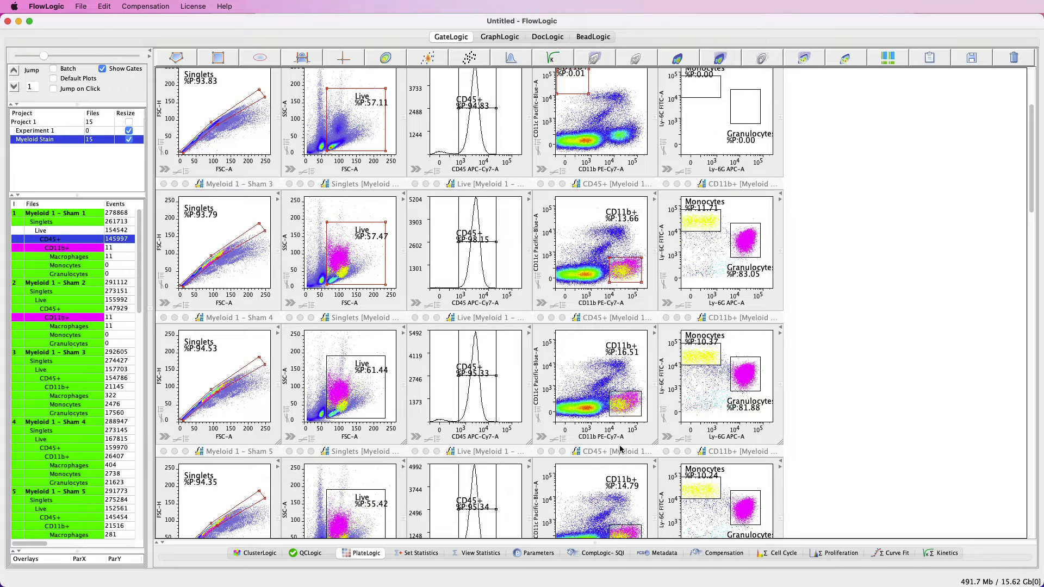
scroll(621, 449, "down", 3)
scroll(621, 449, "up", 7)
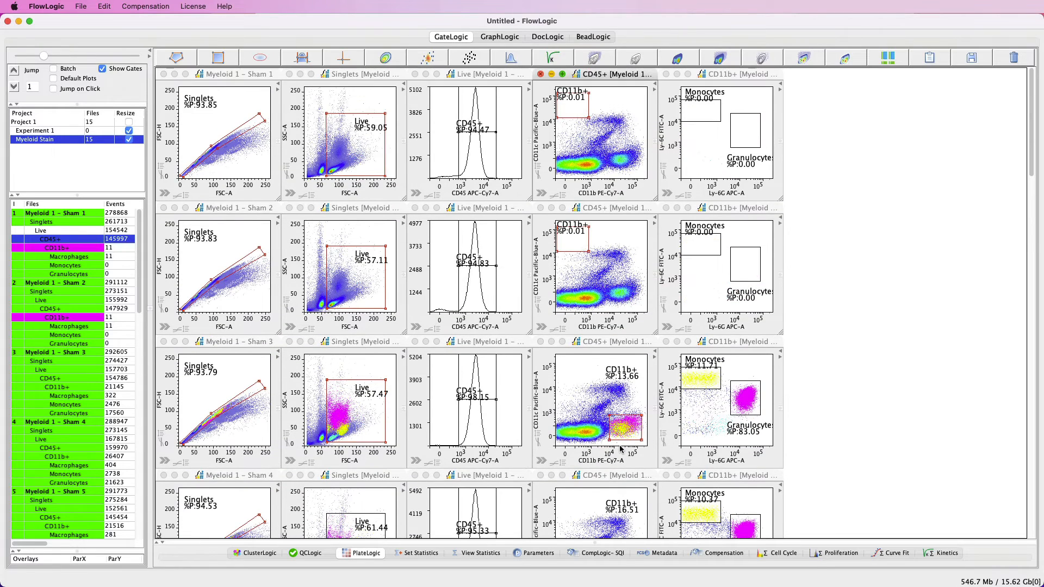
left_click_drag(578, 108, 628, 164)
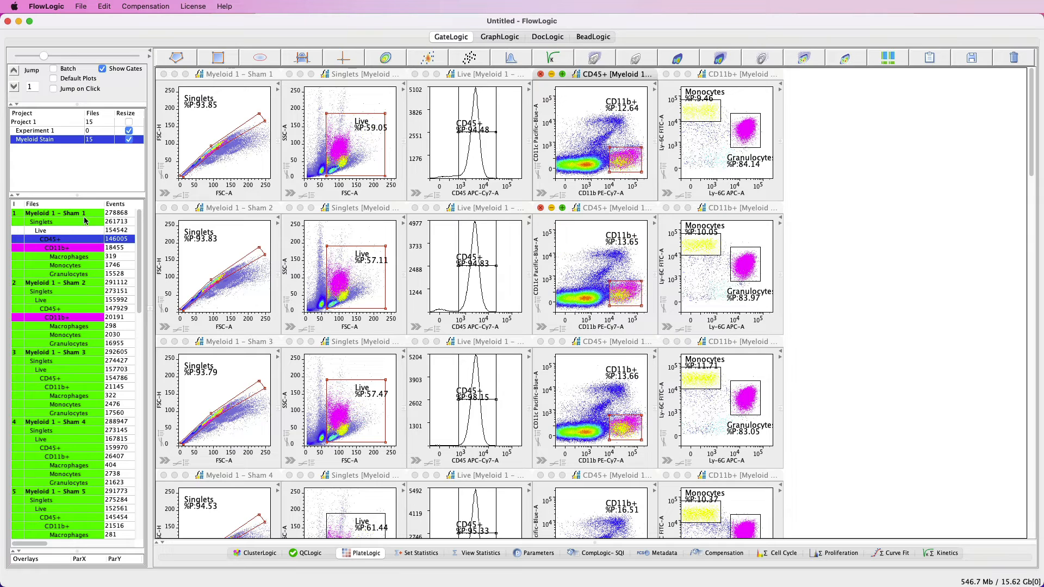
Add all Myeloid 1 - Sham 1 and Sham 2 rows to the existing green group
left_click_drag(78, 213, 70, 344)
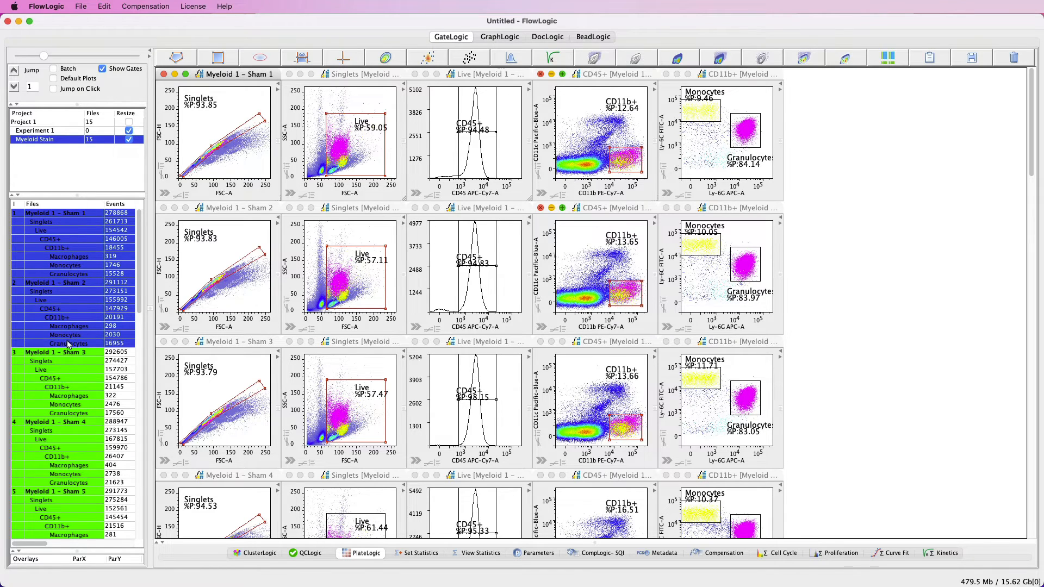
right_click(64, 242)
mouse_move(87, 293)
mouse_move(190, 302)
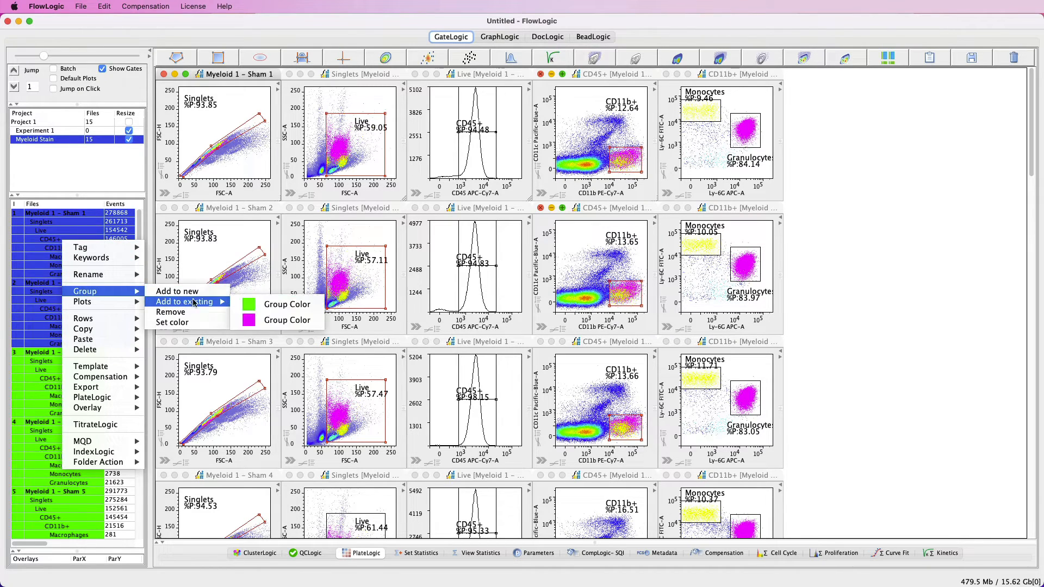
left_click(254, 303)
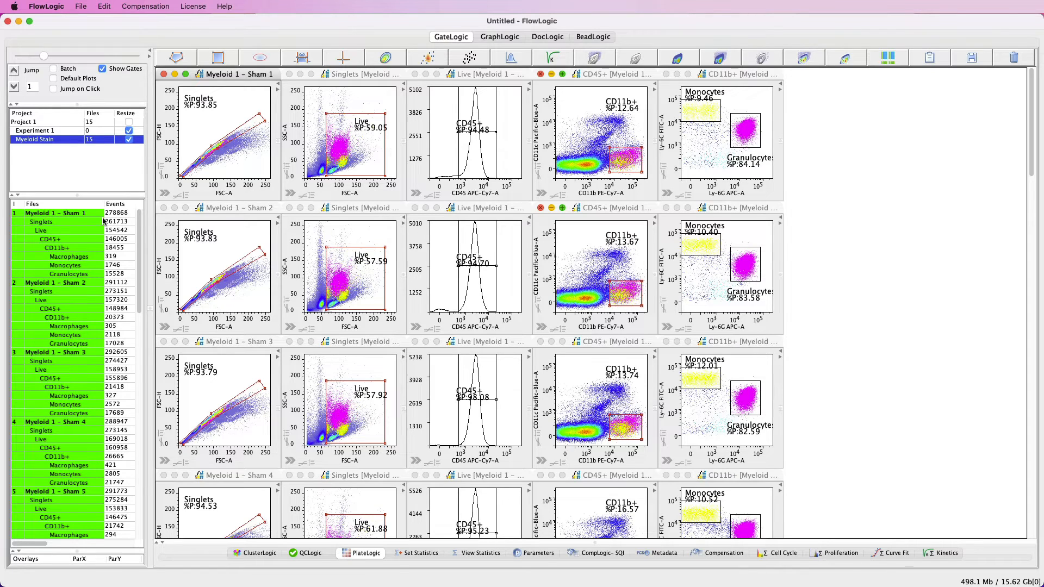
Close all plots and open only those of Myeloid 1 - Sham 1, from the file down to CD11b+
left_click(82, 214)
right_click(82, 214)
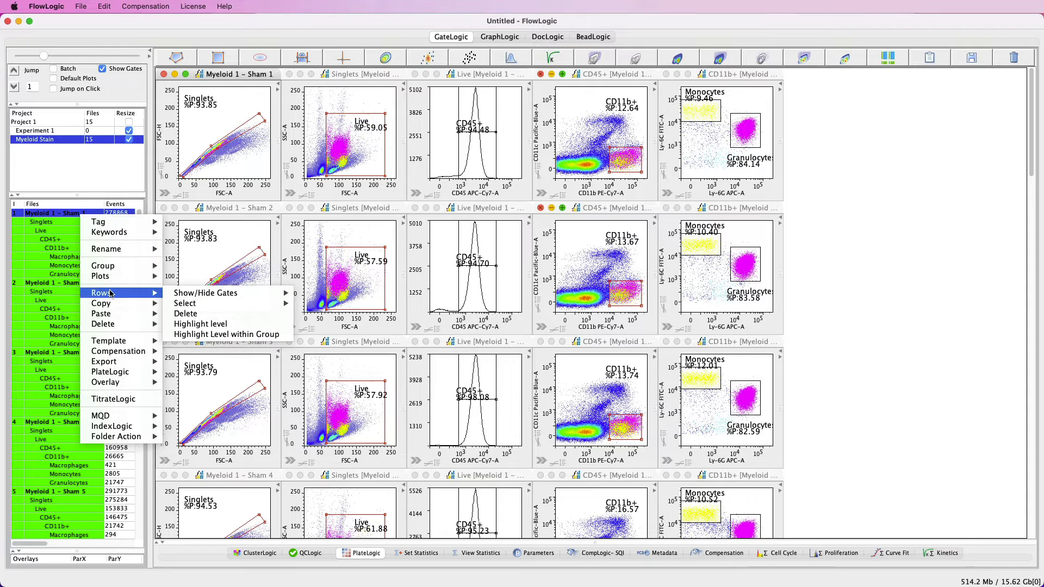
mouse_move(112, 277)
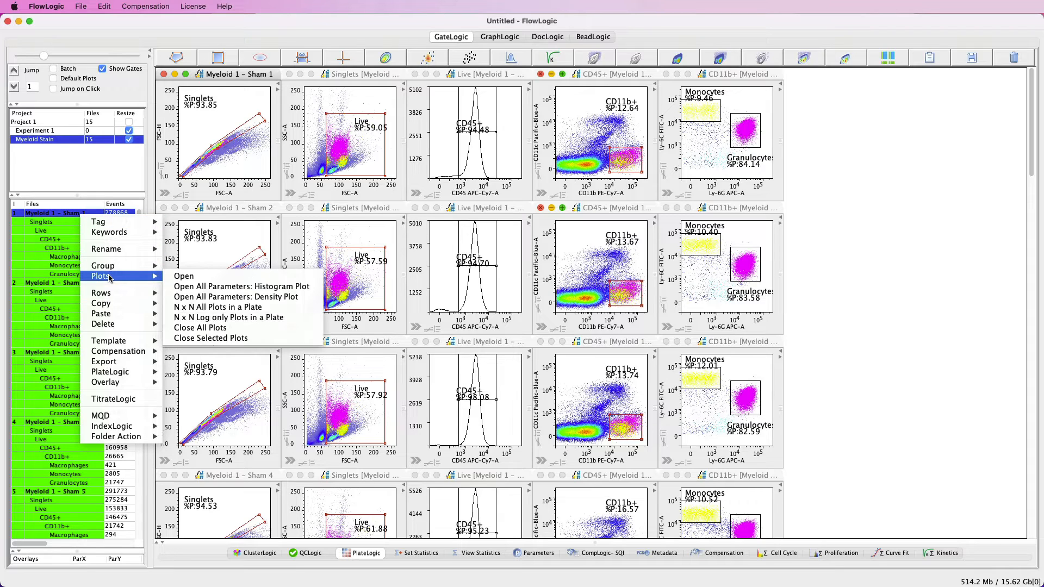
left_click(207, 328)
left_click_drag(75, 254, 69, 215)
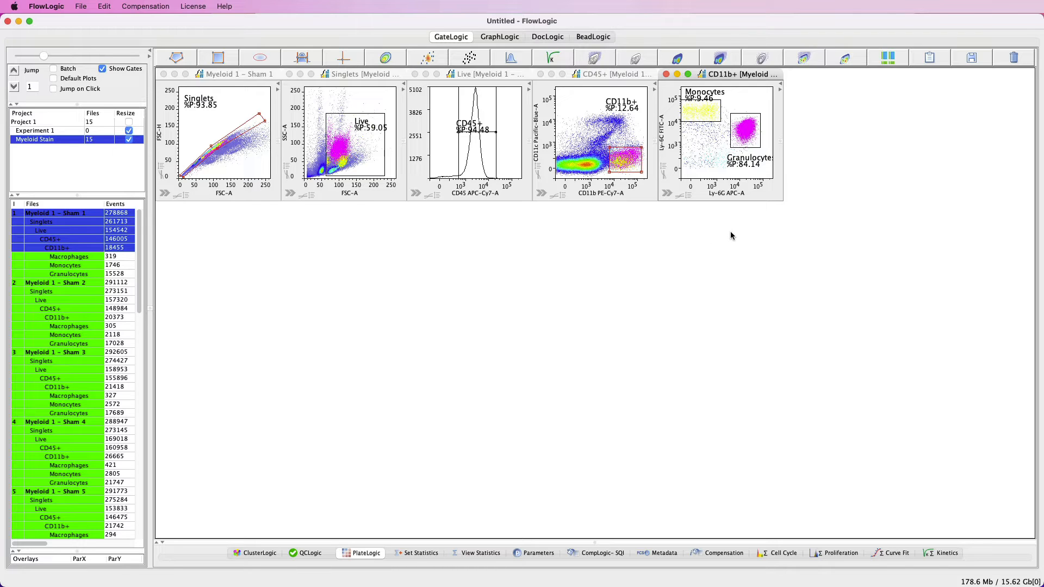
Turn on Jump on Click and view the plots for Myeloid 1 - Sham 2, Myeloid Iso 5 and Myeloid 1 - Sham 1 in turn
left_click(54, 89)
left_click(73, 285)
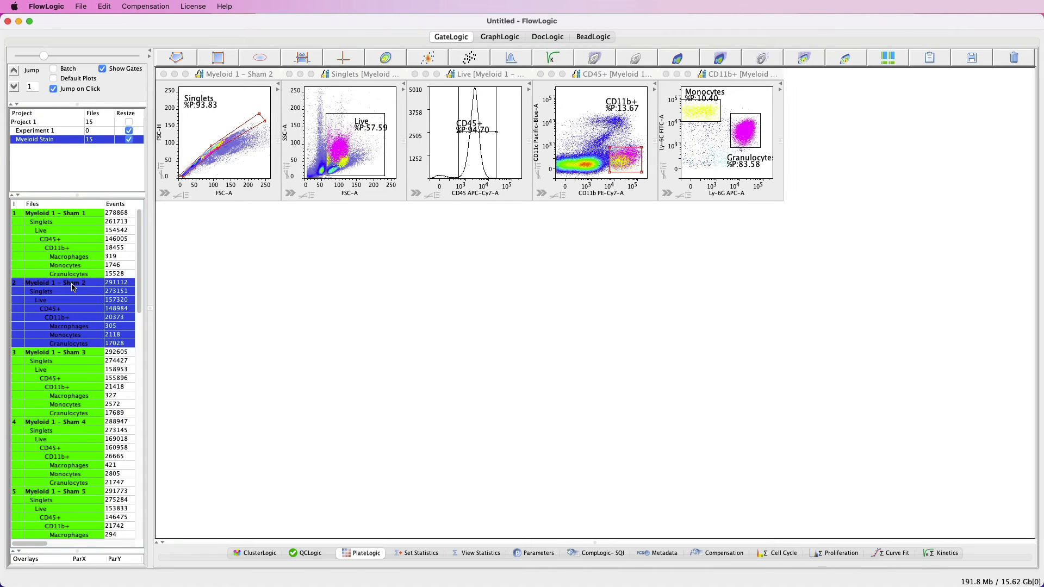
scroll(73, 287, "down", 10)
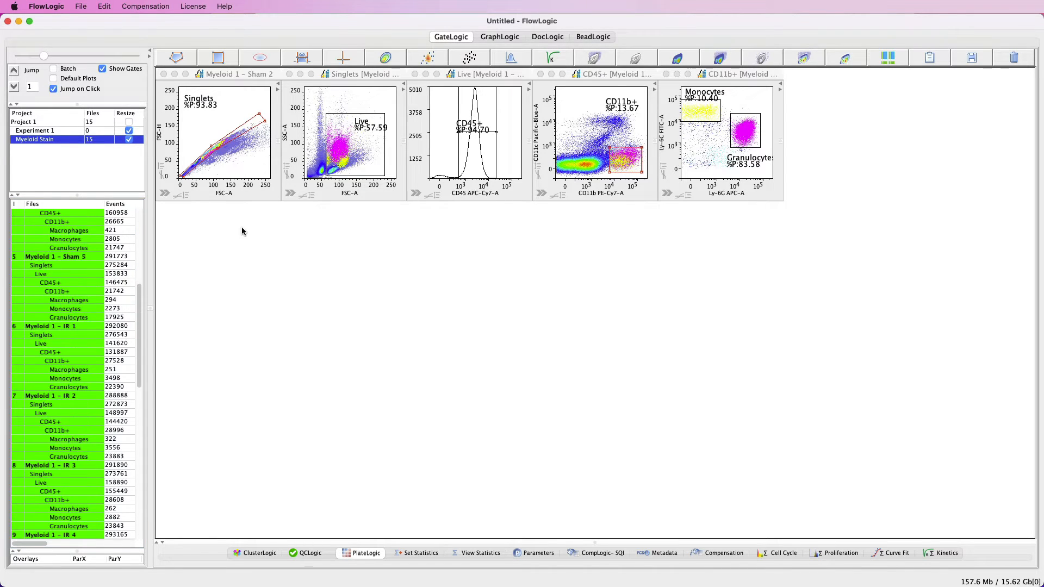
scroll(83, 322, "down", 2)
scroll(83, 323, "down", 10)
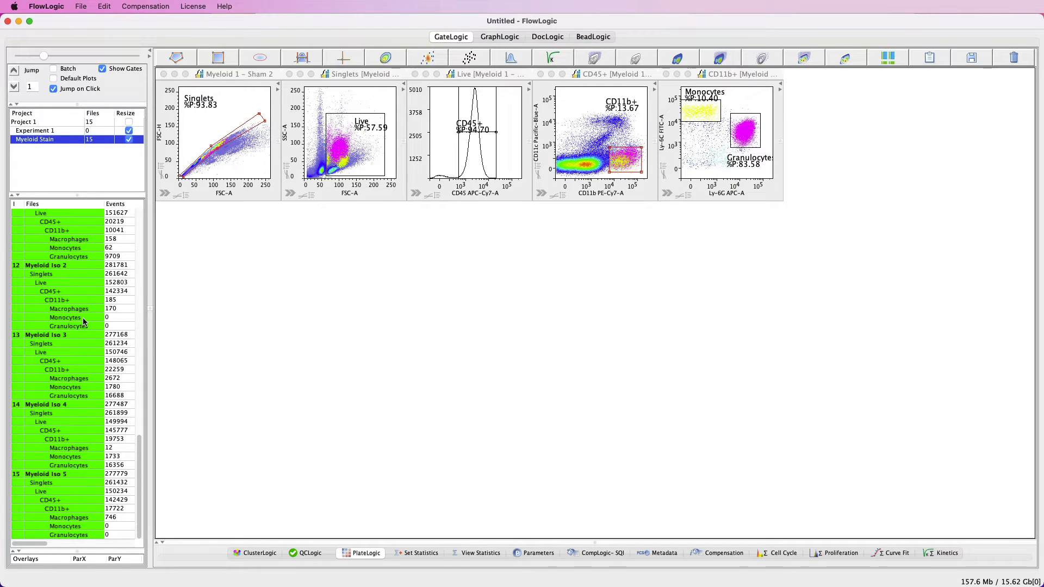
left_click(61, 477)
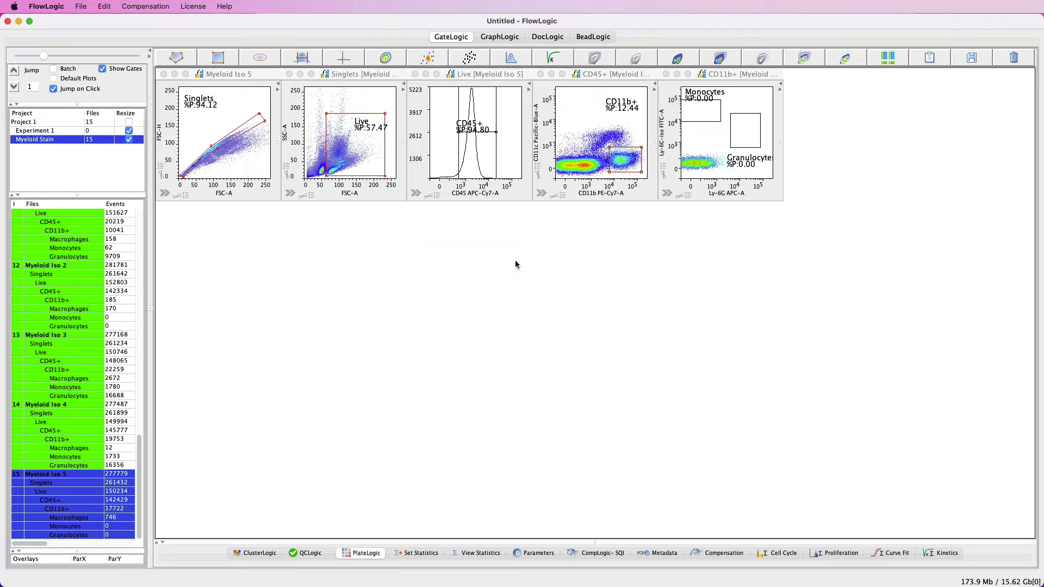
left_click_drag(135, 500, 147, 272)
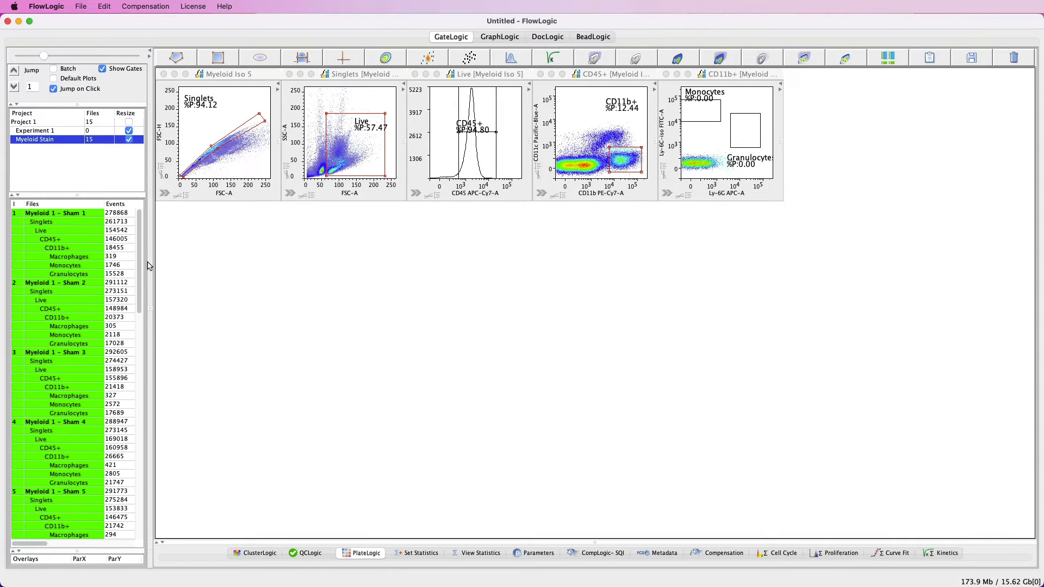
left_click(70, 217)
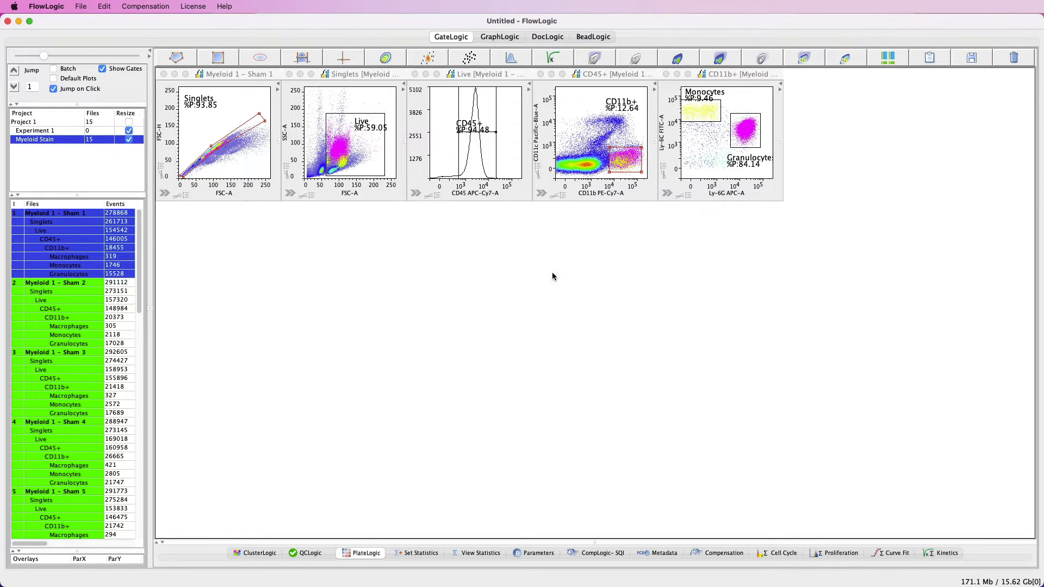
Turn on Default Plots to hold the Sham 1 plots and open the Myeloid 1 - Sham 2 plots down to CD11b+ as a second row
left_click(54, 89)
left_click(54, 79)
left_click_drag(87, 283, 84, 318)
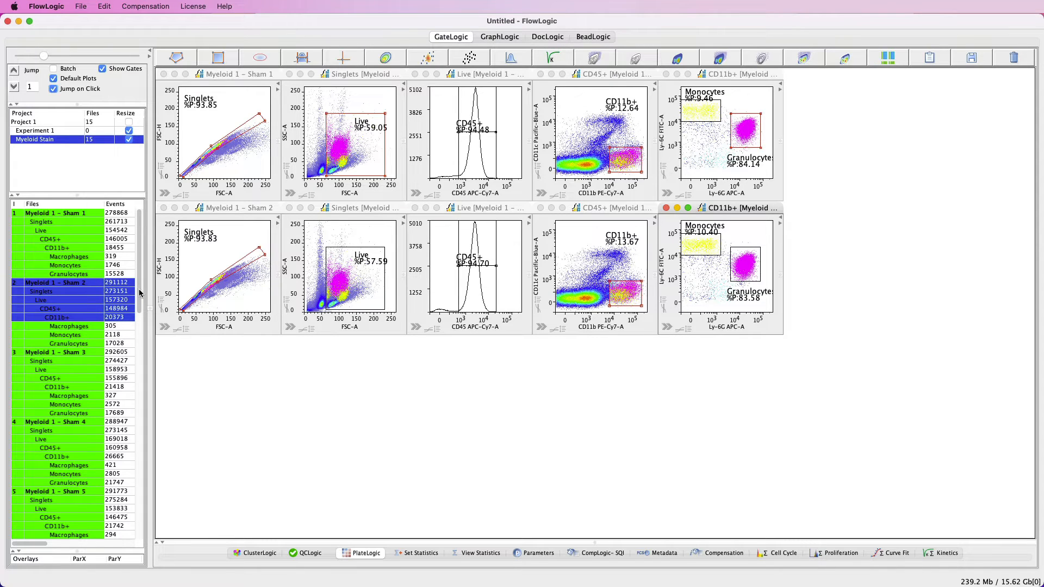
Switch the second row of plots to Myeloid Iso 5 for comparison with Sham 1, and return it to Myeloid 1 - Sham 2
left_click_drag(140, 292, 127, 429)
scroll(125, 429, "down", 10)
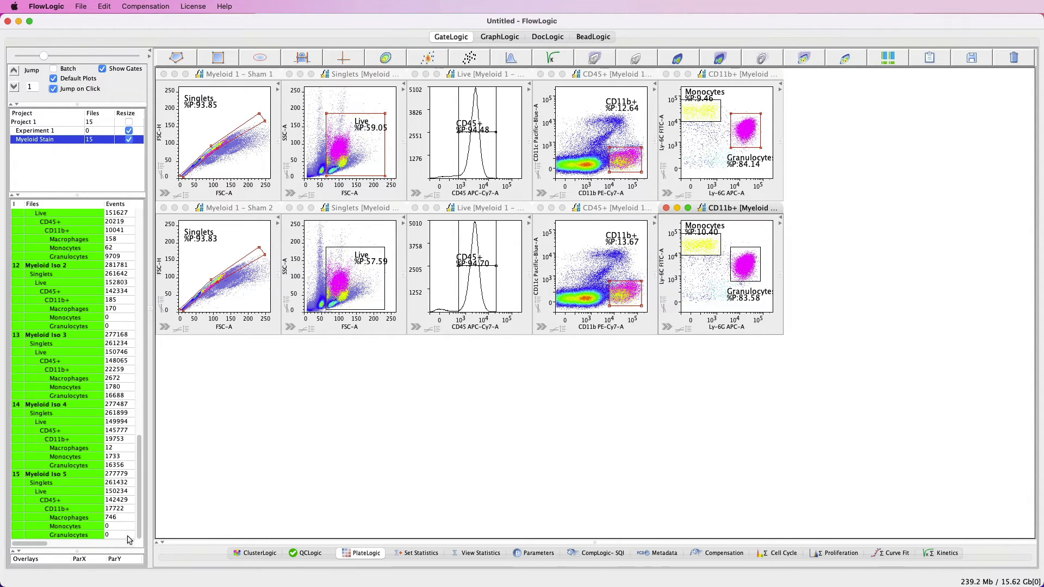
left_click(61, 477)
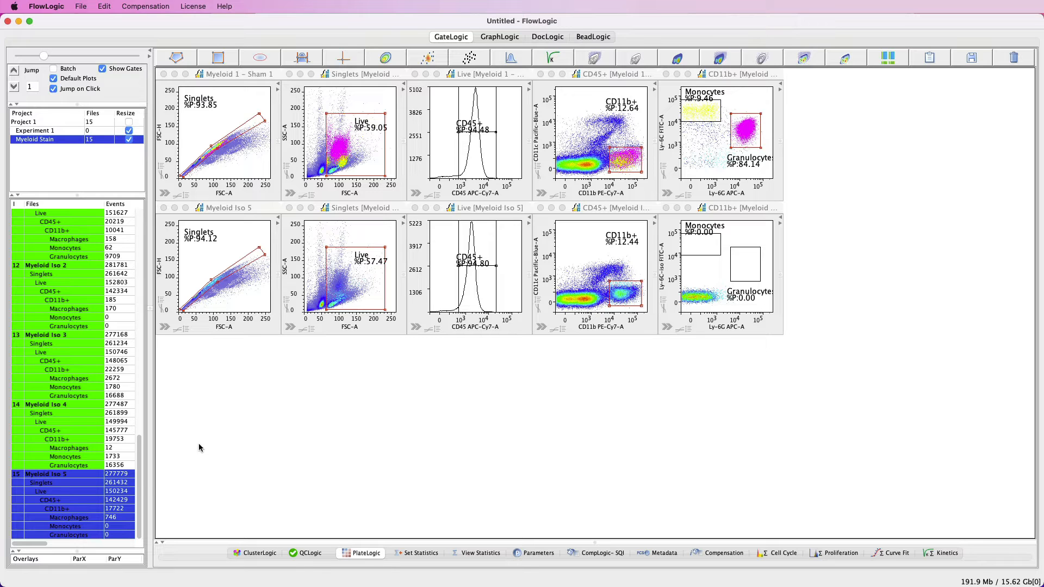
left_click_drag(143, 501, 159, 235)
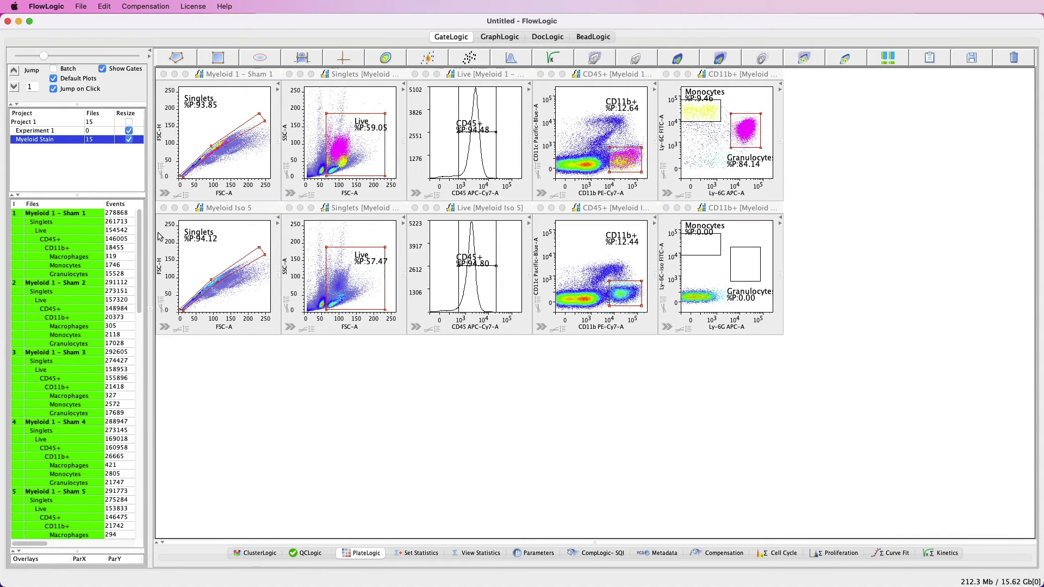
left_click(79, 283)
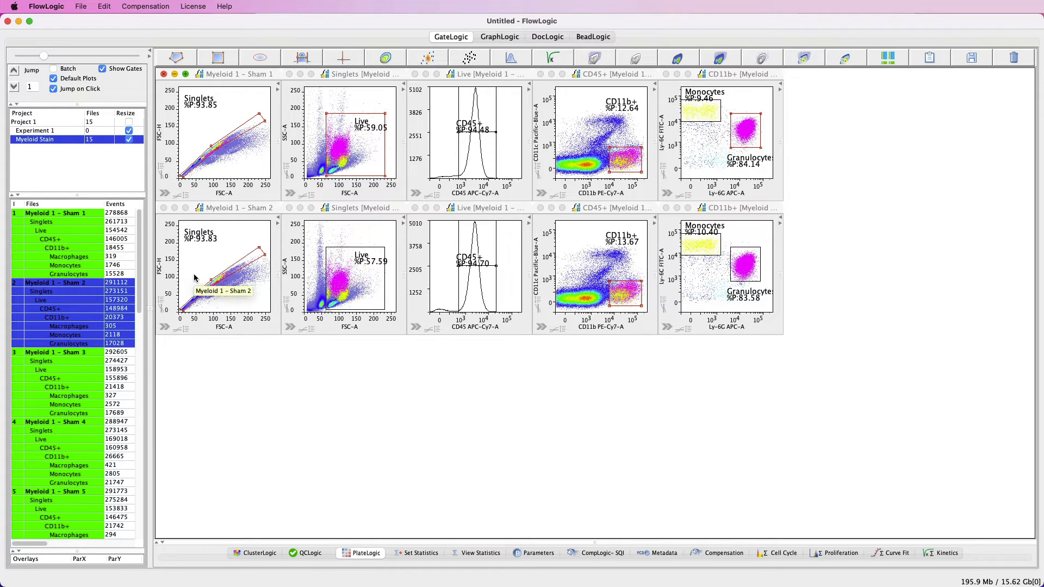
Turn off Jump on Click, hold the Sham 1 and Sham 2 plots as defaults, and open the Myeloid 1 - Sham 3 plots down to CD11b+
left_click(54, 89)
left_click(54, 79)
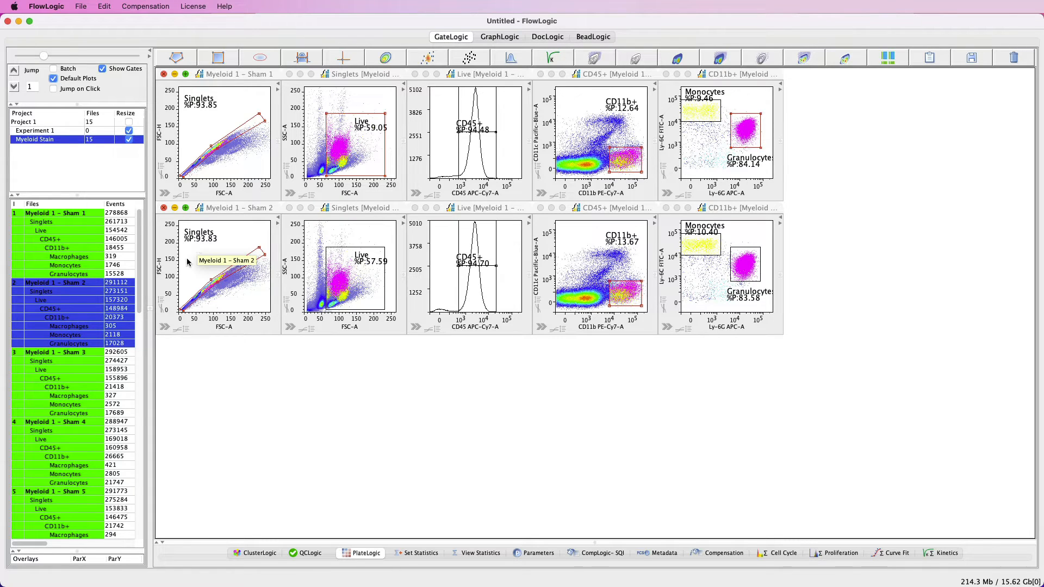
left_click_drag(91, 354, 90, 389)
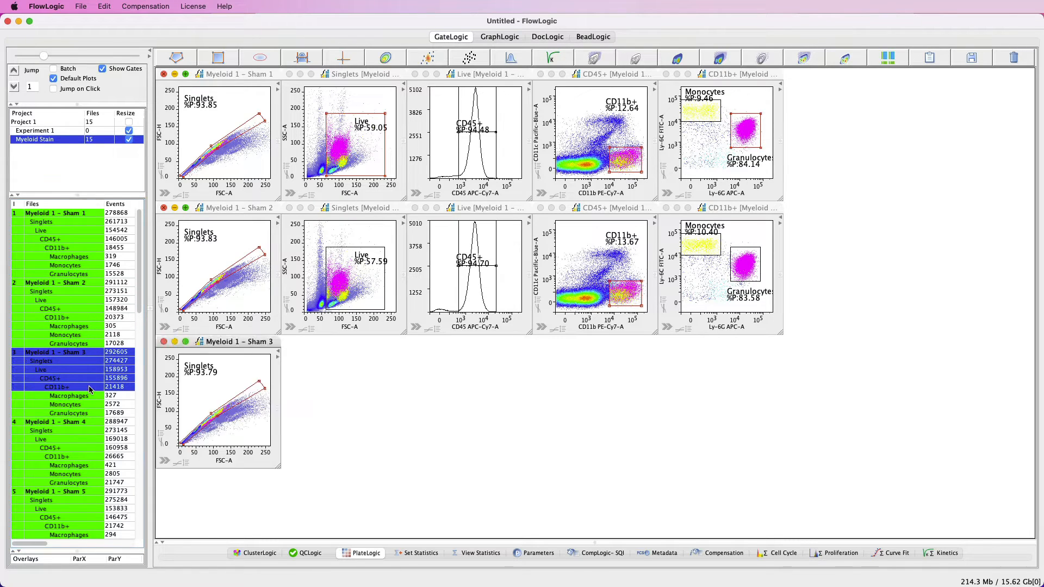
Turn Jump on Click back on and switch the third row of plots to Myeloid Iso 5
left_click(74, 90)
left_click_drag(139, 247, 129, 451)
scroll(128, 452, "down", 4)
left_click(53, 477)
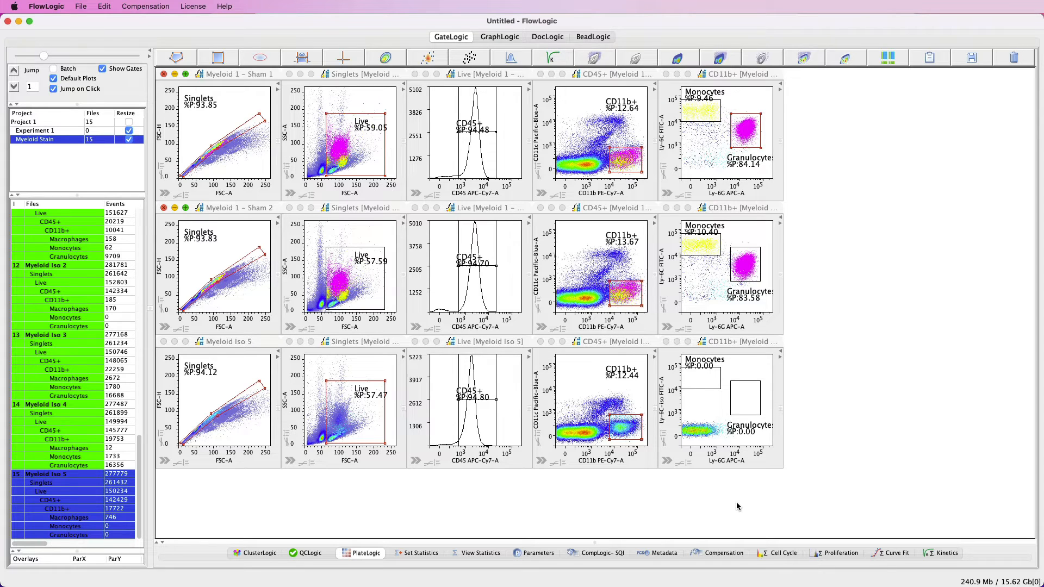
Turn off Jump on Click and Default Plots, and close all open plots
left_click_drag(140, 508, 154, 248)
left_click(53, 89)
left_click(53, 78)
right_click(76, 215)
mouse_move(120, 275)
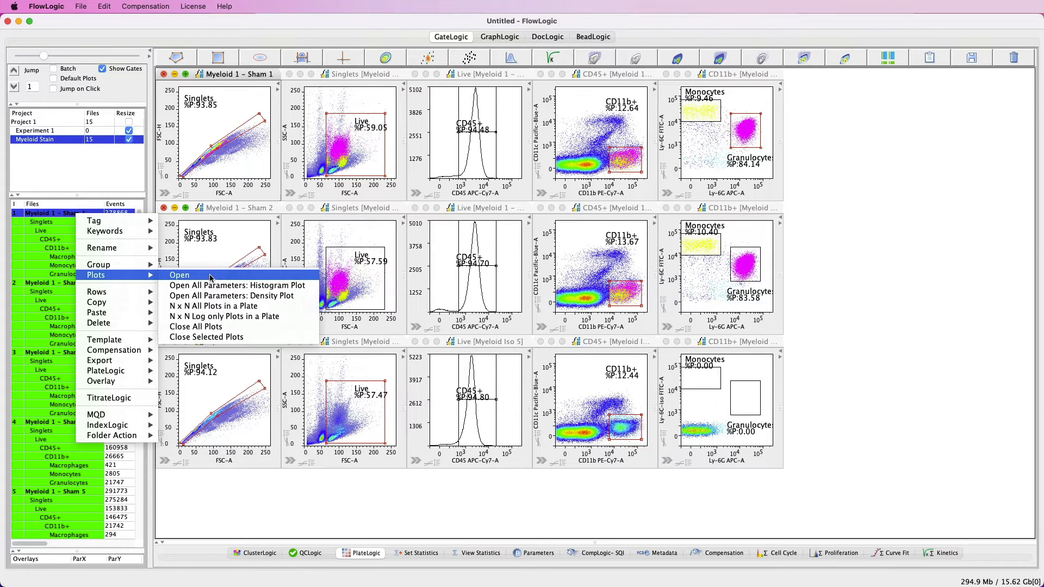
left_click(205, 327)
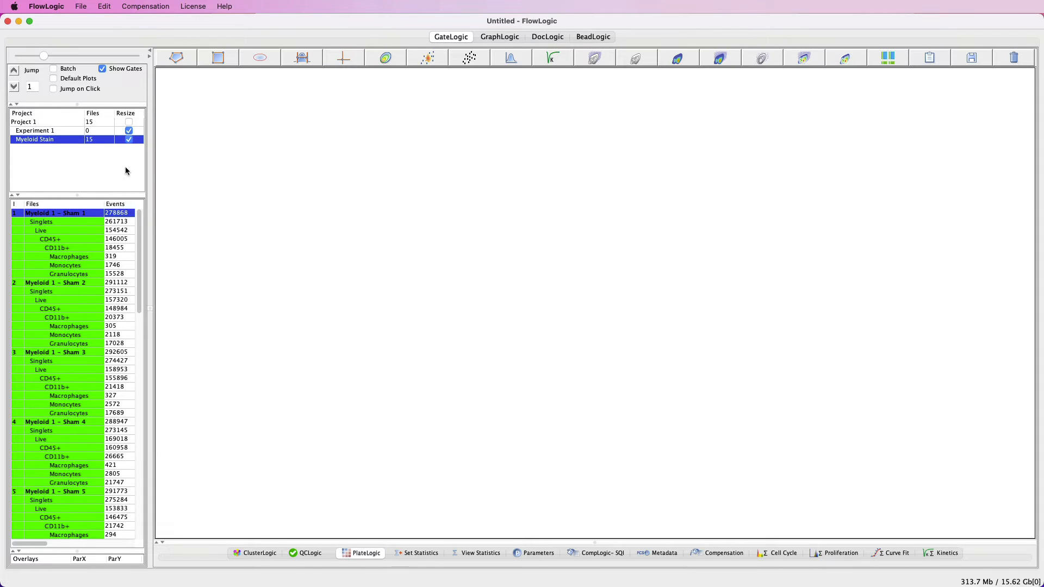
Create a new overlay of the CD11b+ populations from Myeloid 1 - Sham 1, Sham 2, Sham 3 and Myeloid Iso 1
left_click(71, 248)
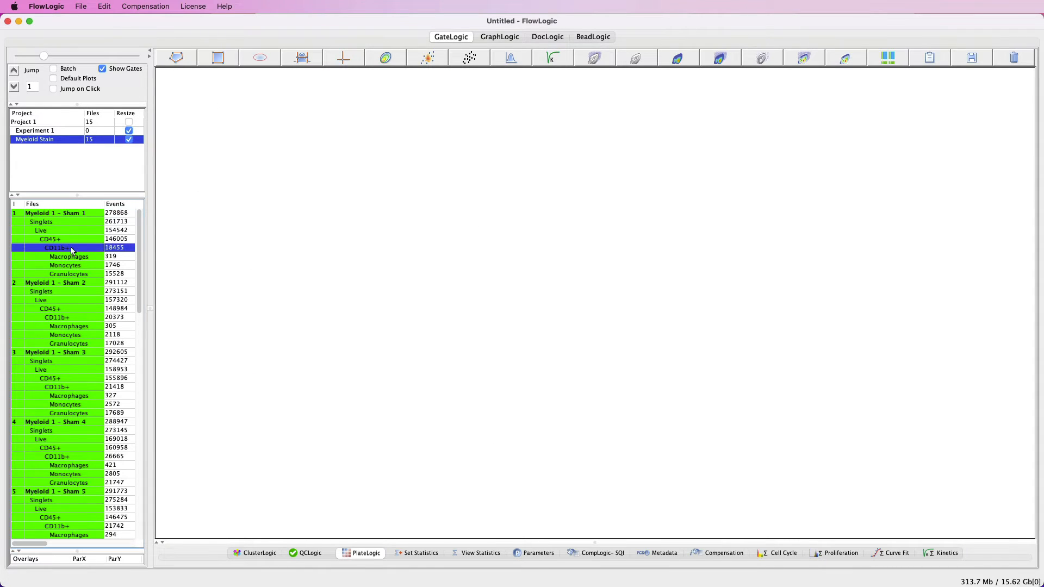
left_click(64, 319, "super")
left_click(71, 389, "super")
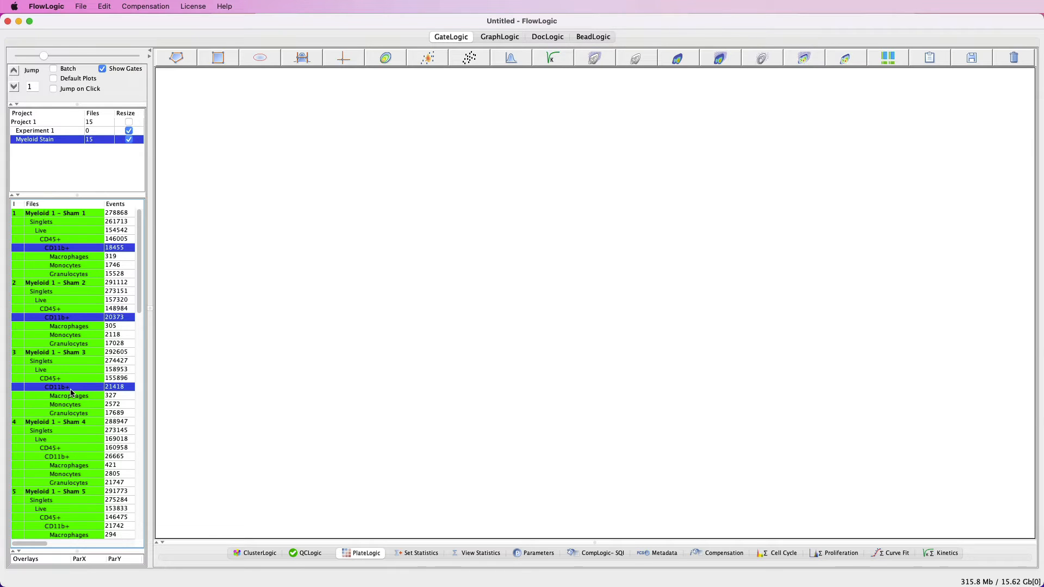
scroll(71, 392, "down", 15)
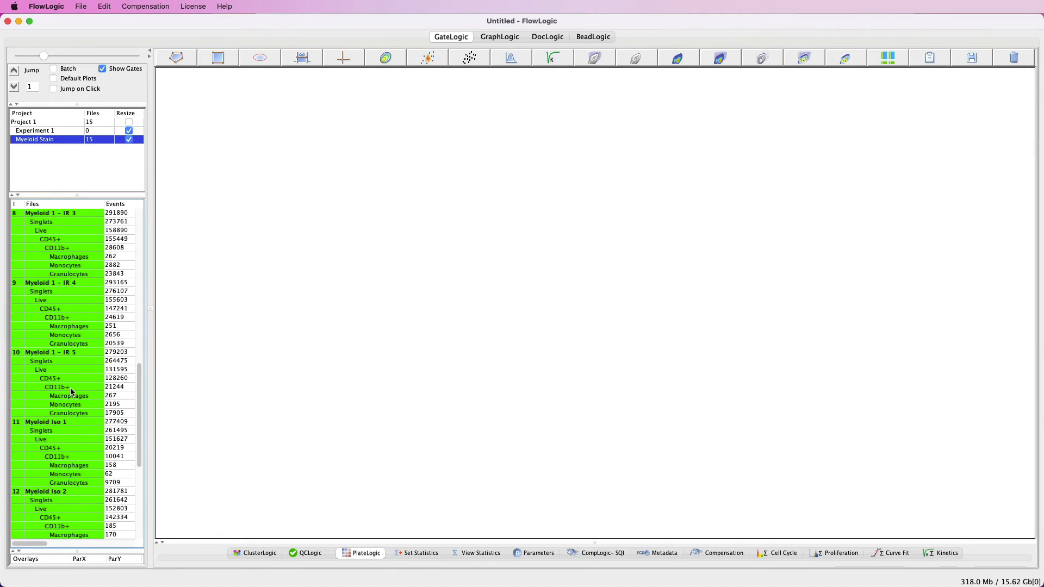
left_click(70, 457, "super")
left_click_drag(143, 453, 130, 235)
right_click(86, 249)
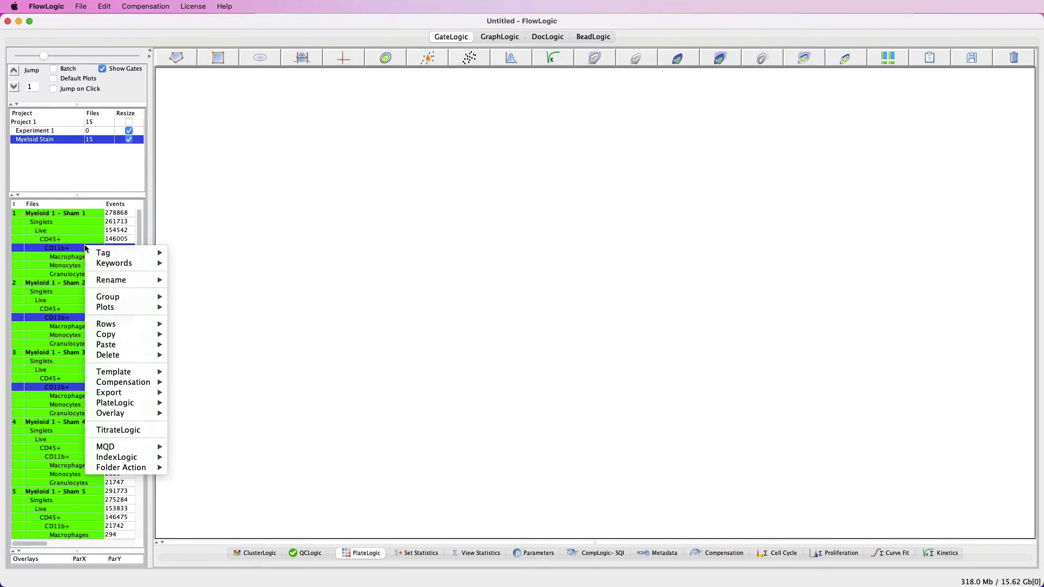
mouse_move(142, 414)
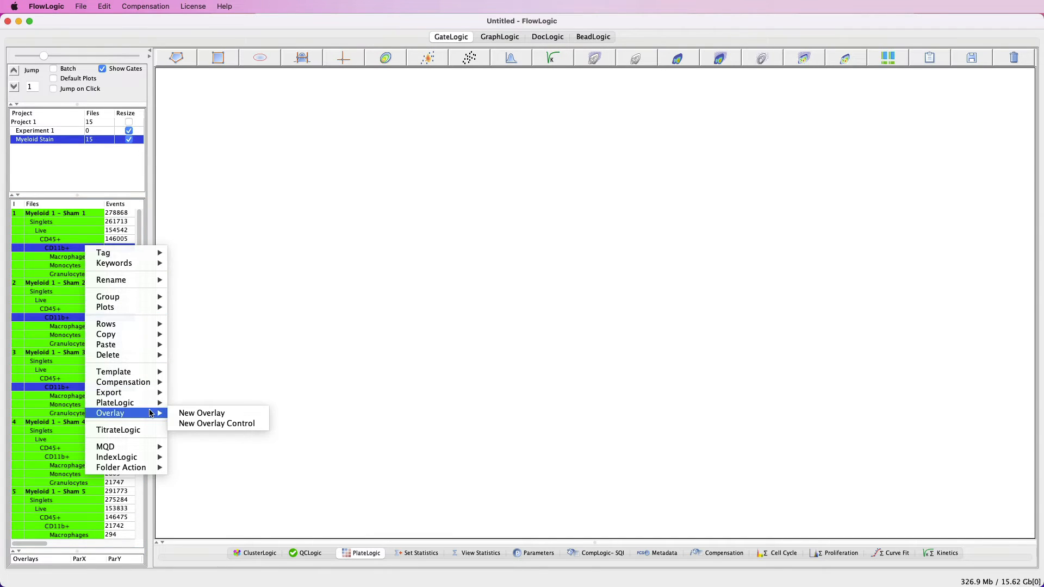
left_click(185, 418)
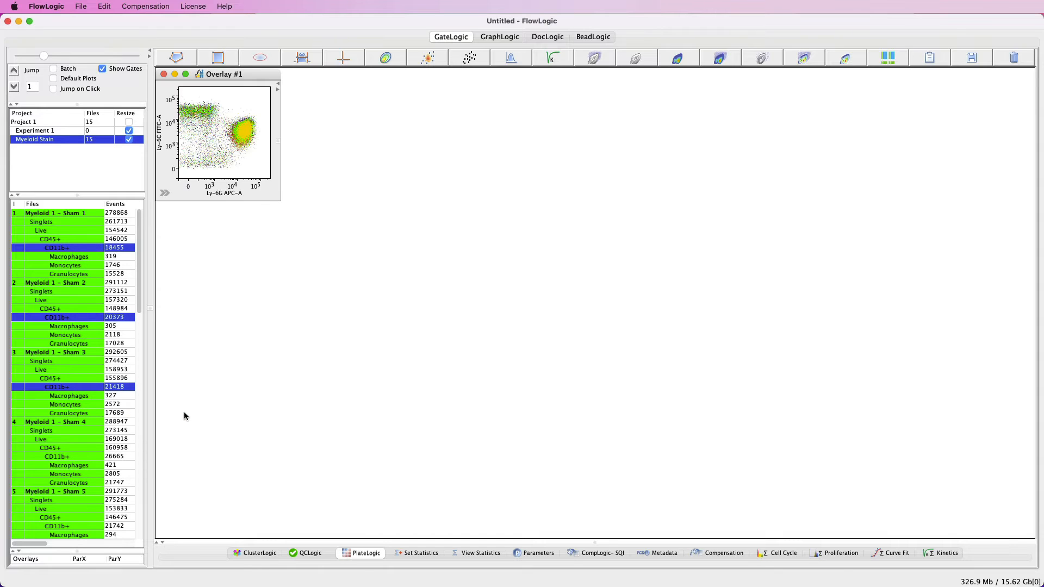
Enlarge the overlay plot and display it as transparent histograms of Ly-6C FITC-A
left_click_drag(43, 56, 148, 60)
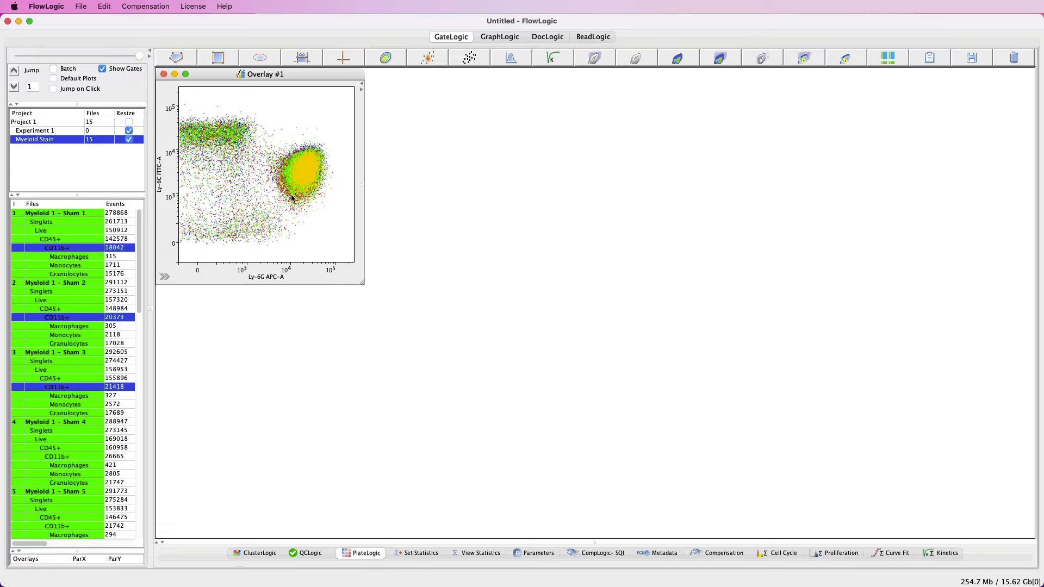
left_click(511, 61)
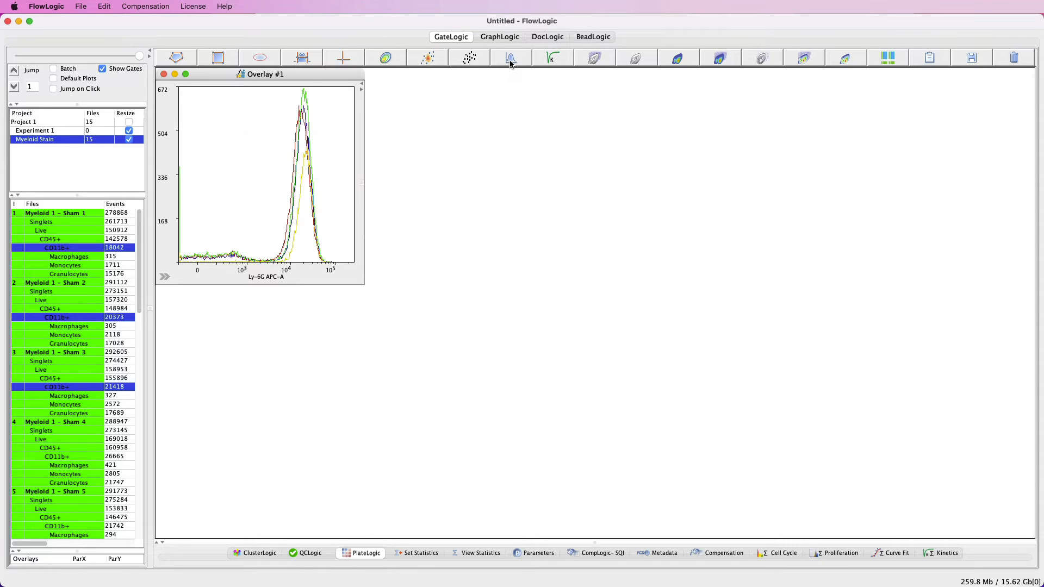
left_click(280, 277)
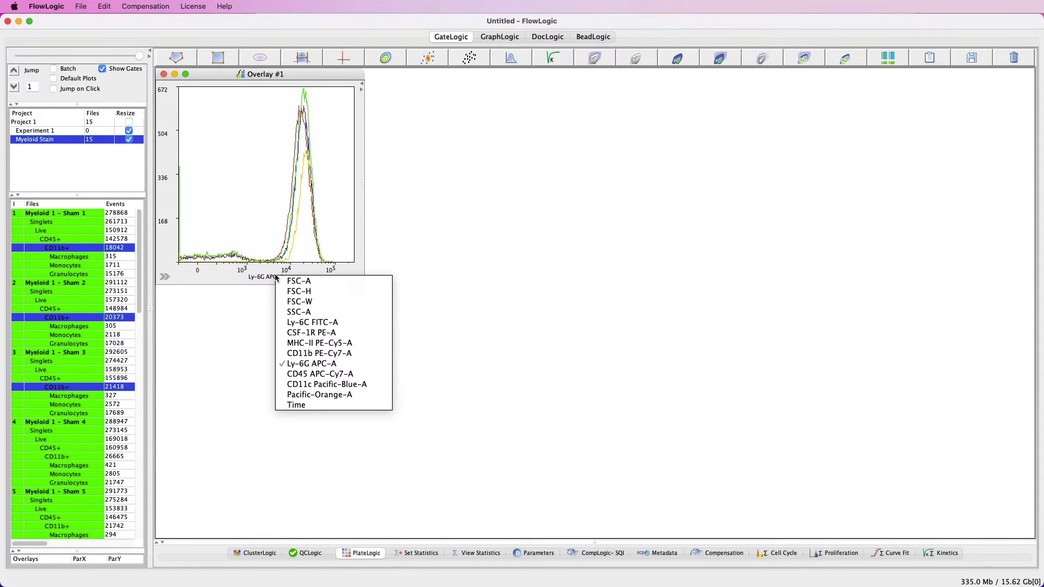
left_click(288, 322)
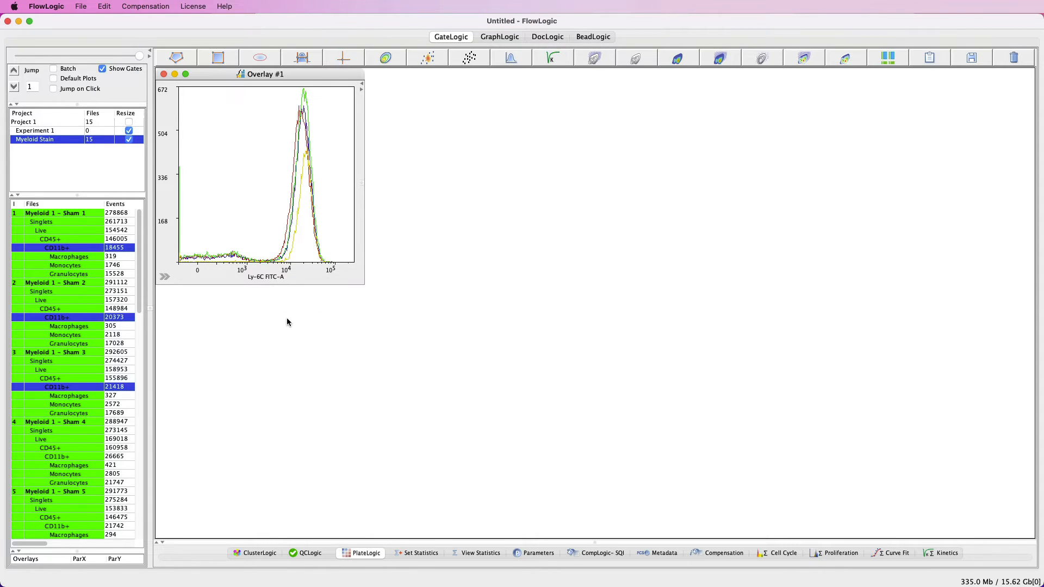
right_click(313, 178)
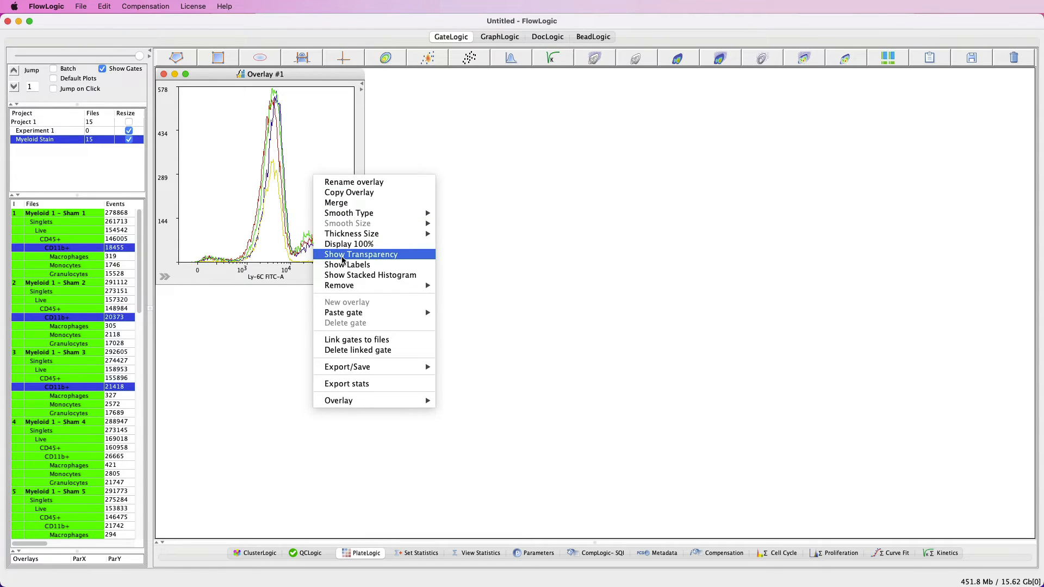
left_click(342, 254)
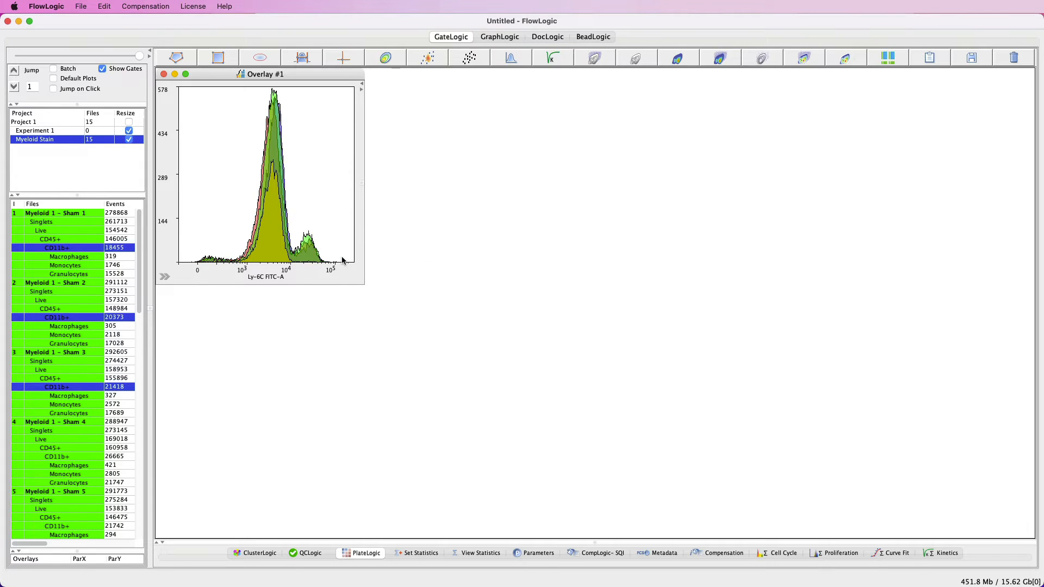
Expand the overlay's details, hide every histogram except Sham 1, show them all again and collapse the details
left_click(165, 277)
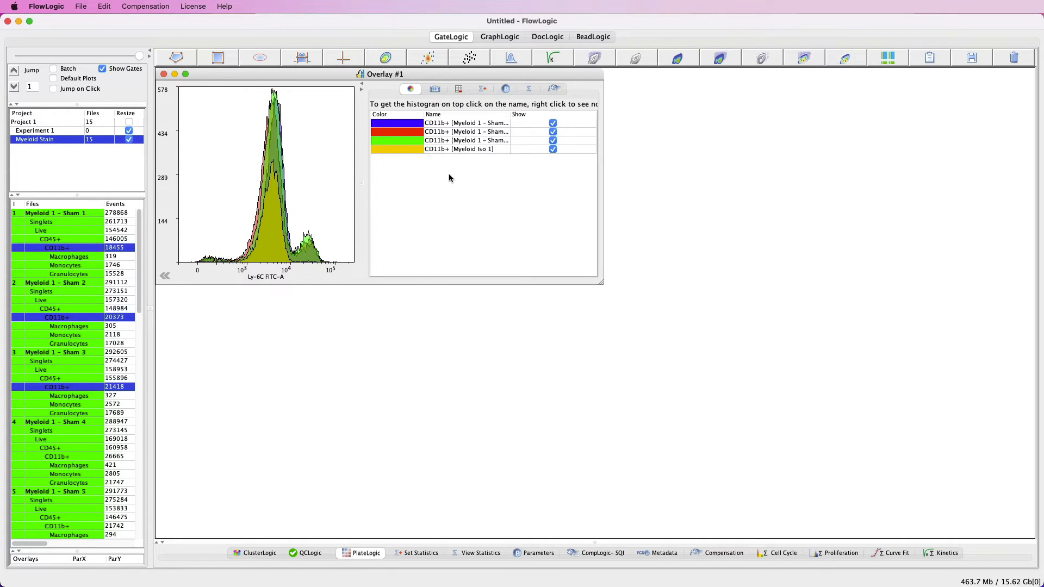
left_click(553, 149)
left_click(553, 140)
left_click(553, 132)
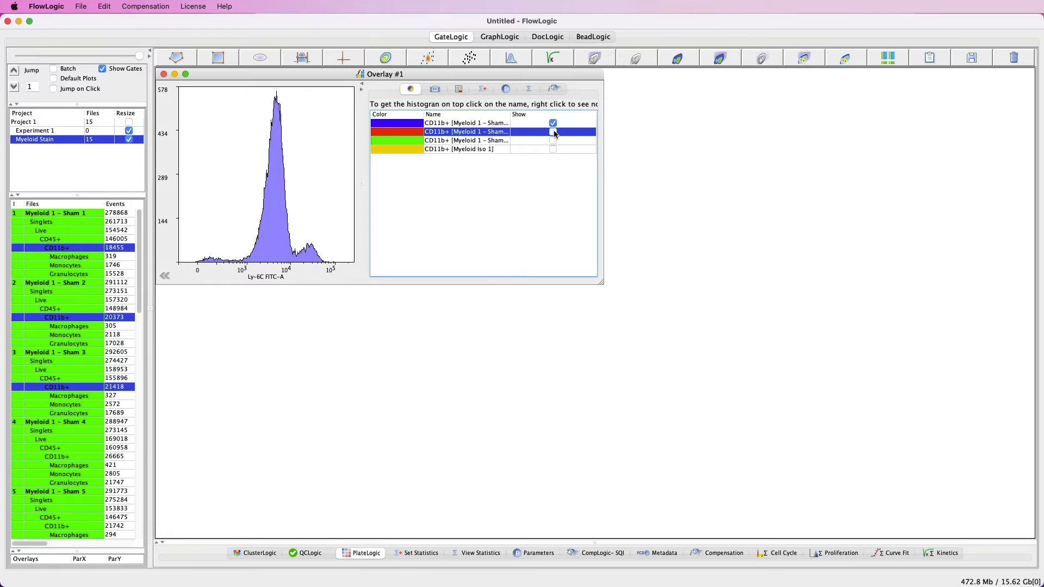
left_click(553, 132)
left_click(553, 140)
left_click(553, 149)
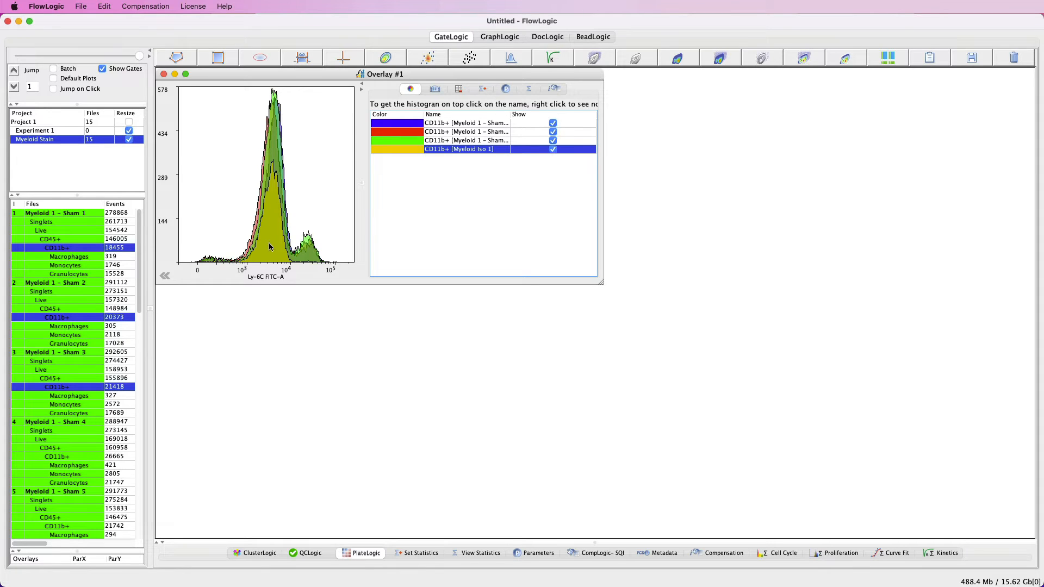
left_click(165, 277)
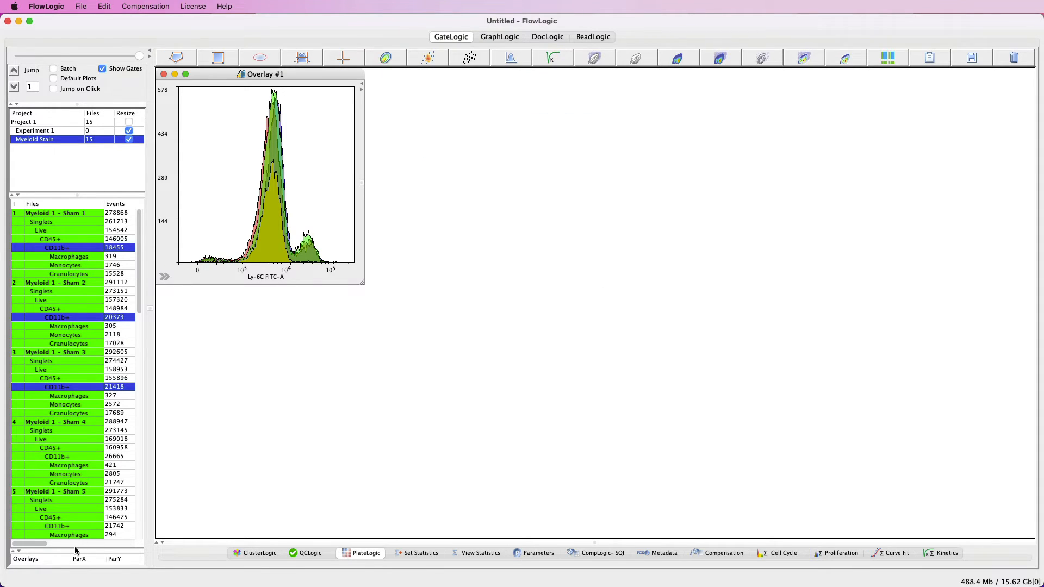
Expand the list of saved overlays to check the Overlay #1 entry, and collapse it again
left_click_drag(76, 549, 66, 364)
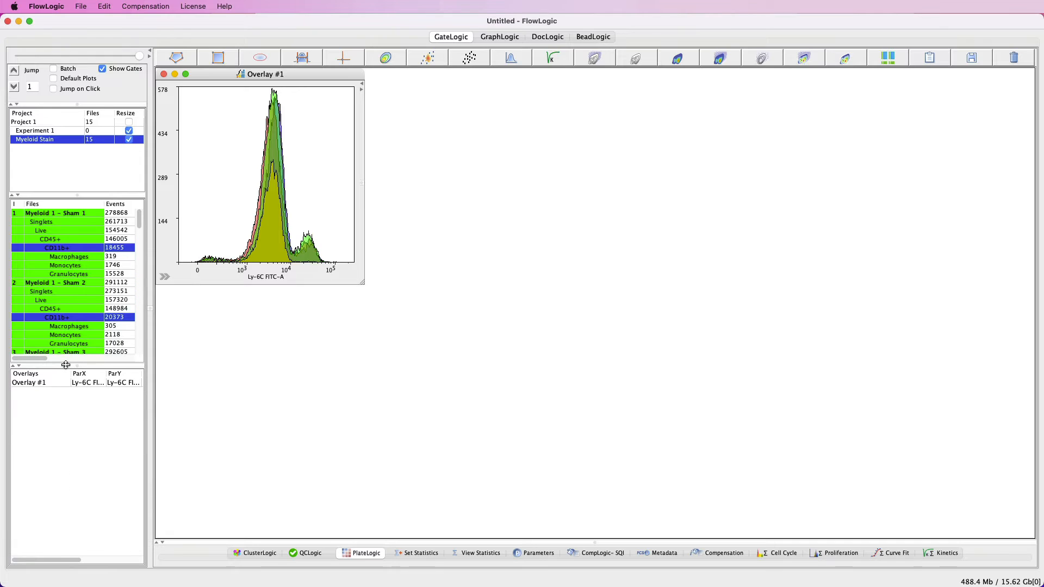
left_click(87, 382)
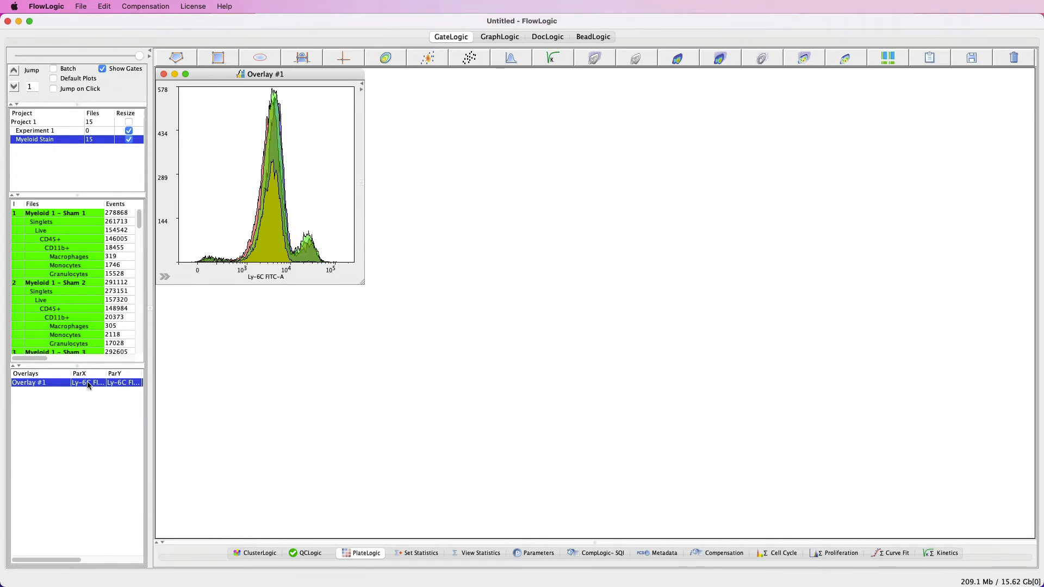
left_click_drag(83, 365, 62, 565)
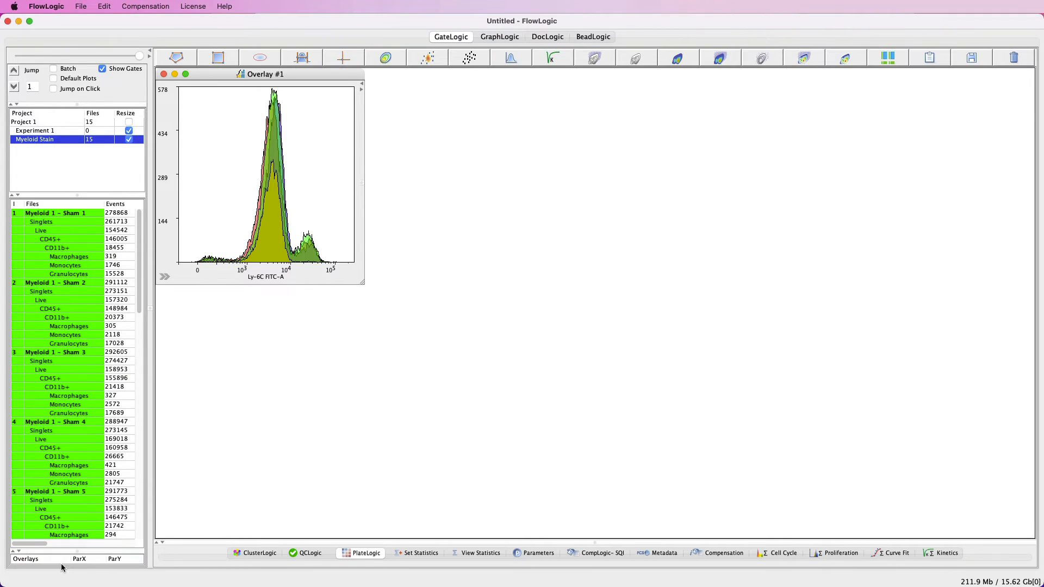
Close the overlay plot and open the Myeloid 1 - Sham 1 plots down to CD11b+ at a smaller size
left_click(163, 74)
left_click_drag(90, 213, 87, 249)
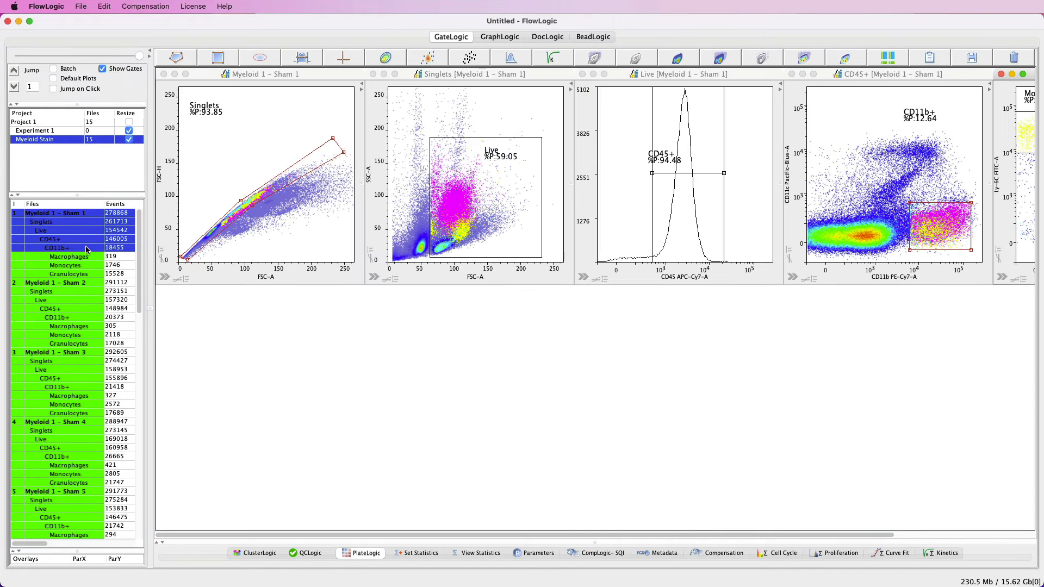
left_click_drag(137, 59, 54, 56)
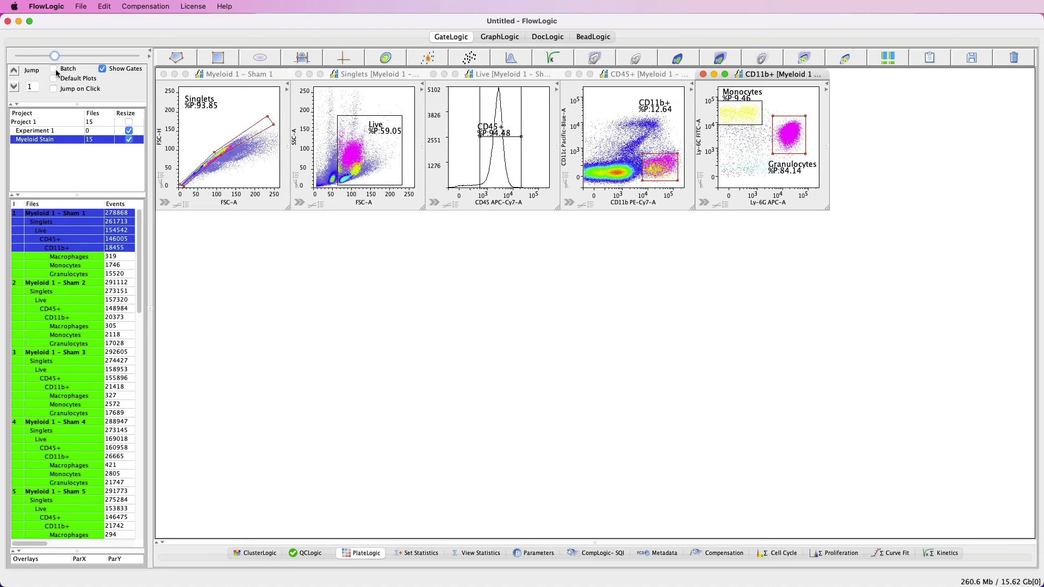
Set Events statistics for Granulocytes, Monocytes and Macrophages, and view the statistics table for all samples
left_click(422, 554)
left_click_drag(422, 542, 408, 248)
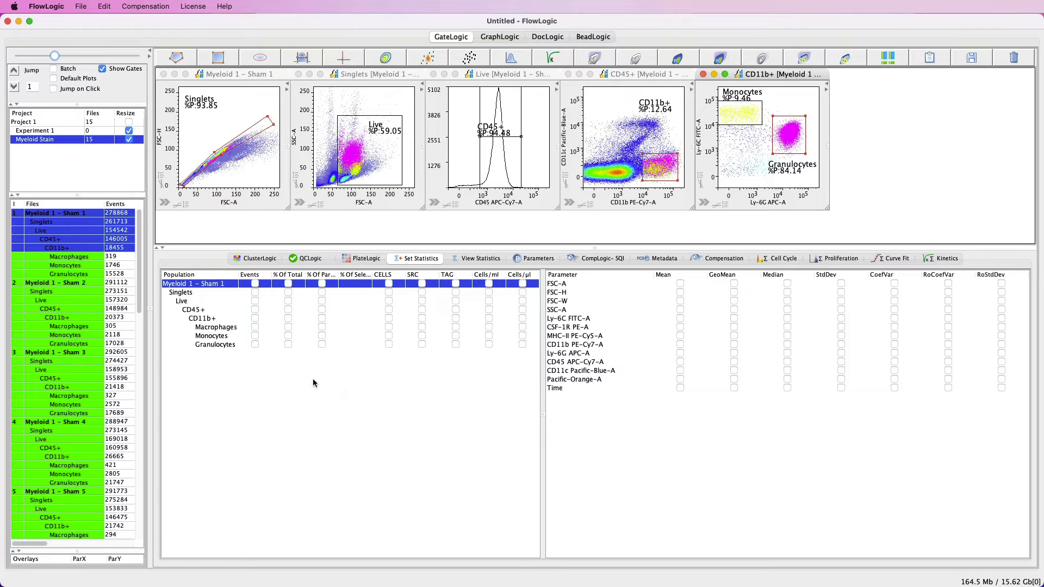
left_click(255, 344)
left_click(255, 336)
left_click(255, 328)
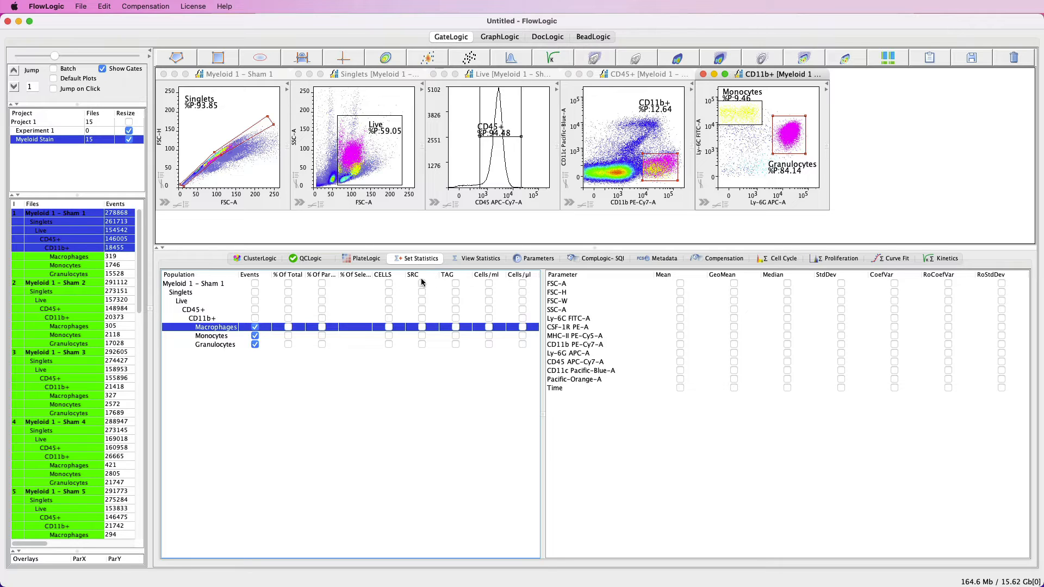
left_click(484, 260)
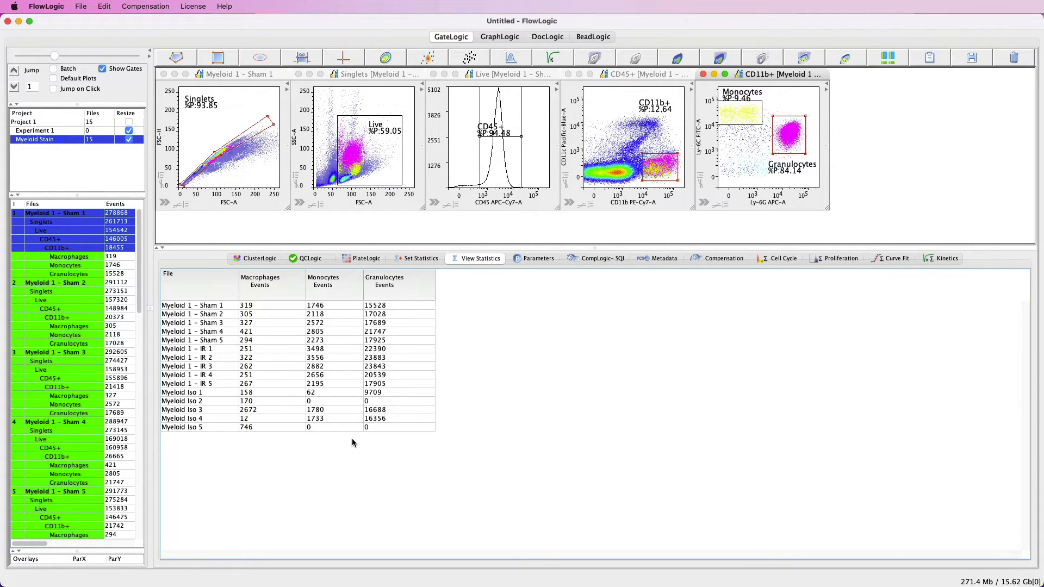
Check the export options available for the statistics table
right_click(400, 333)
mouse_move(421, 362)
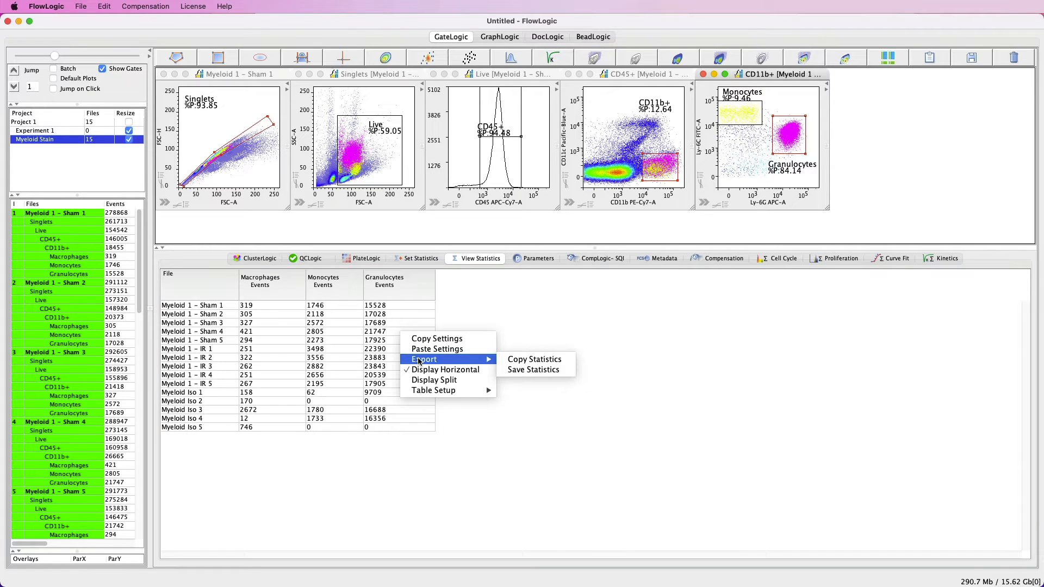
left_click(314, 484)
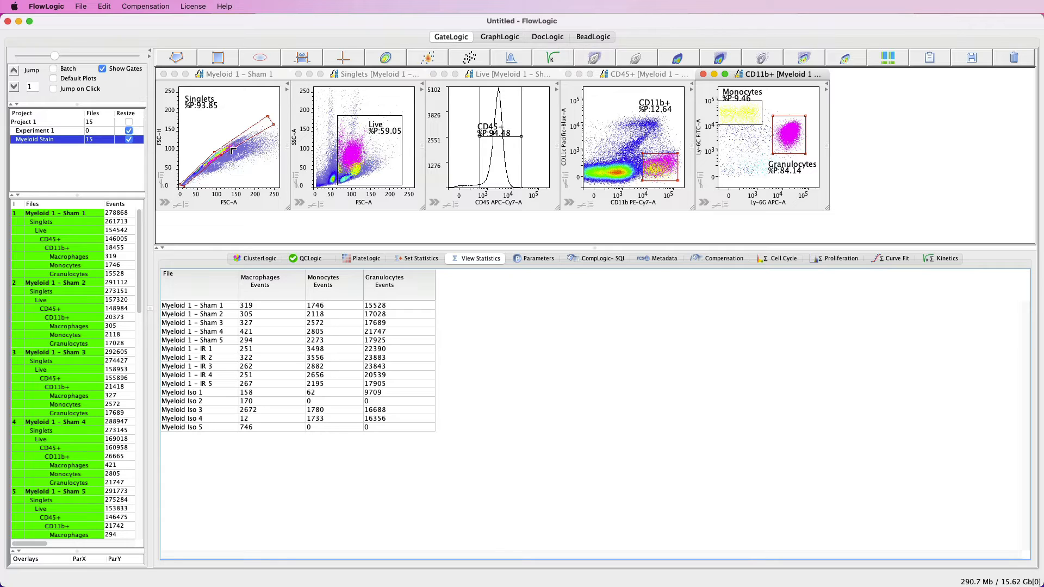
Shift the Singlets gate slightly on the Sham 1 plot to recalculate the statistics
mouse_move(232, 148)
left_mouse_down()
mouse_move(230, 117)
mouse_move(231, 149)
left_mouse_up()
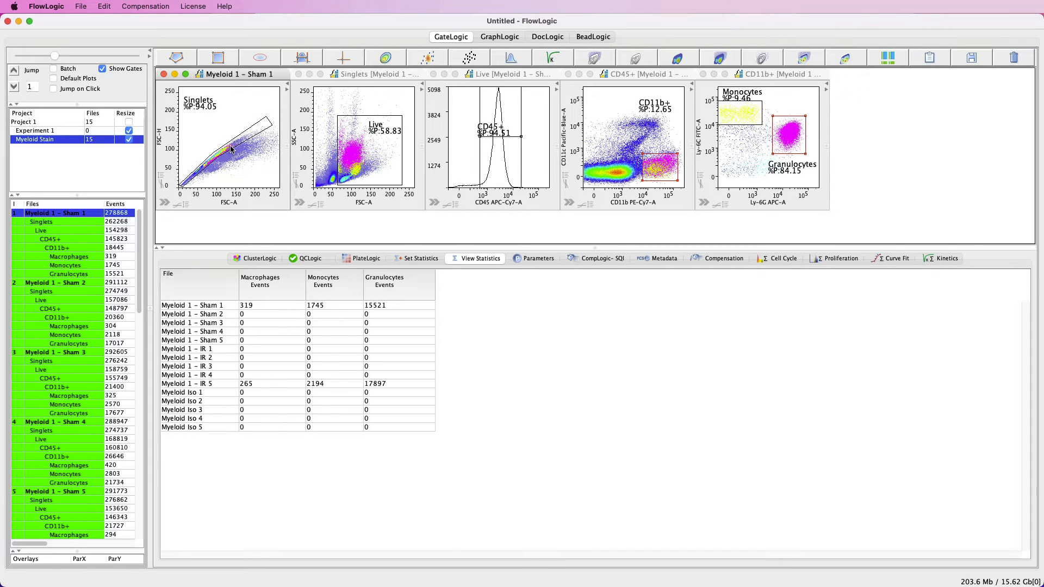
Replace the three Events statistics with % Of Parent for Granulocytes, and view the resulting table
left_click(413, 261)
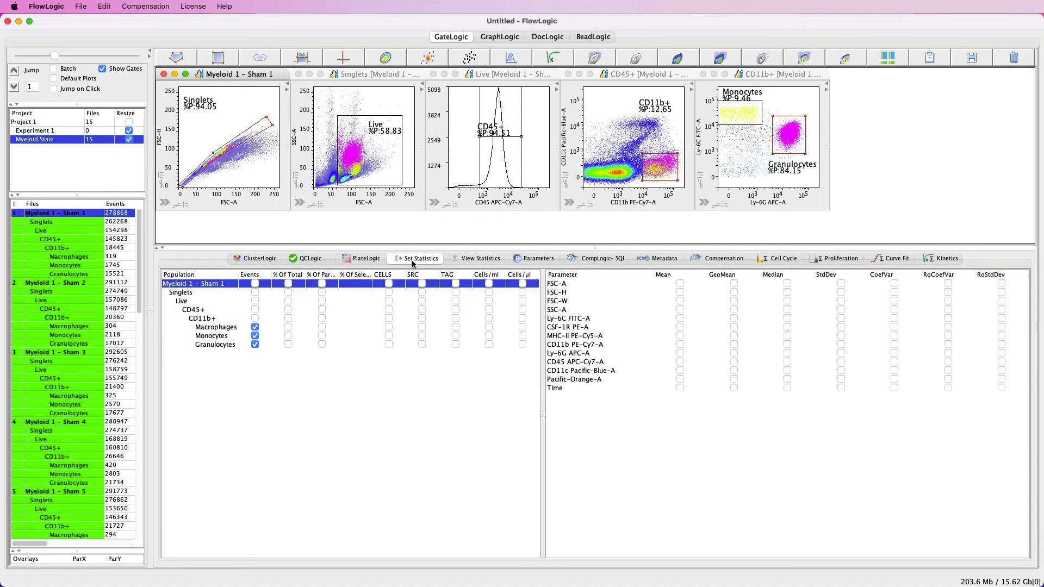
left_click(254, 344)
left_click(255, 335)
left_click(254, 327)
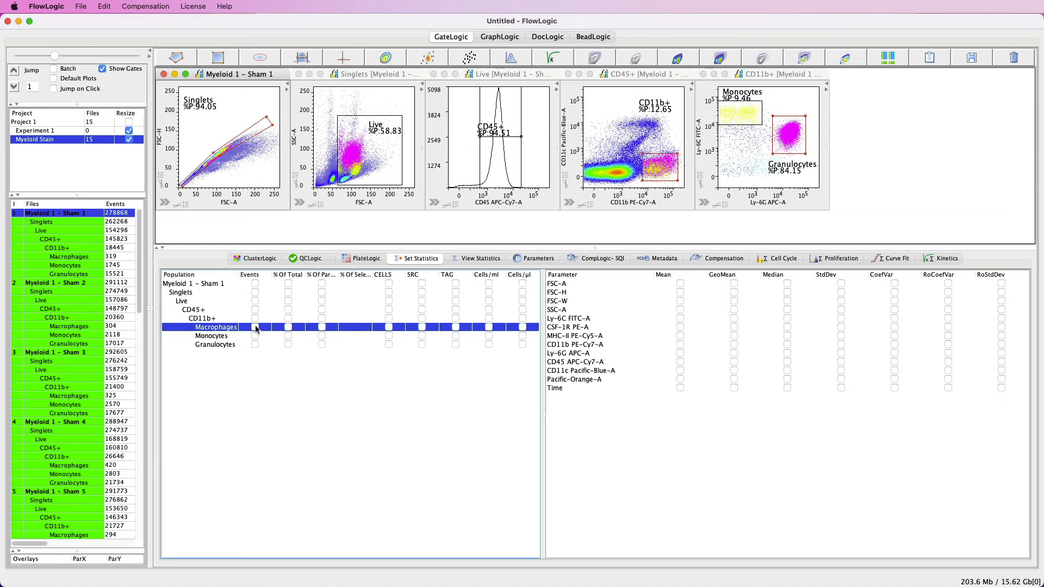
left_click(321, 343)
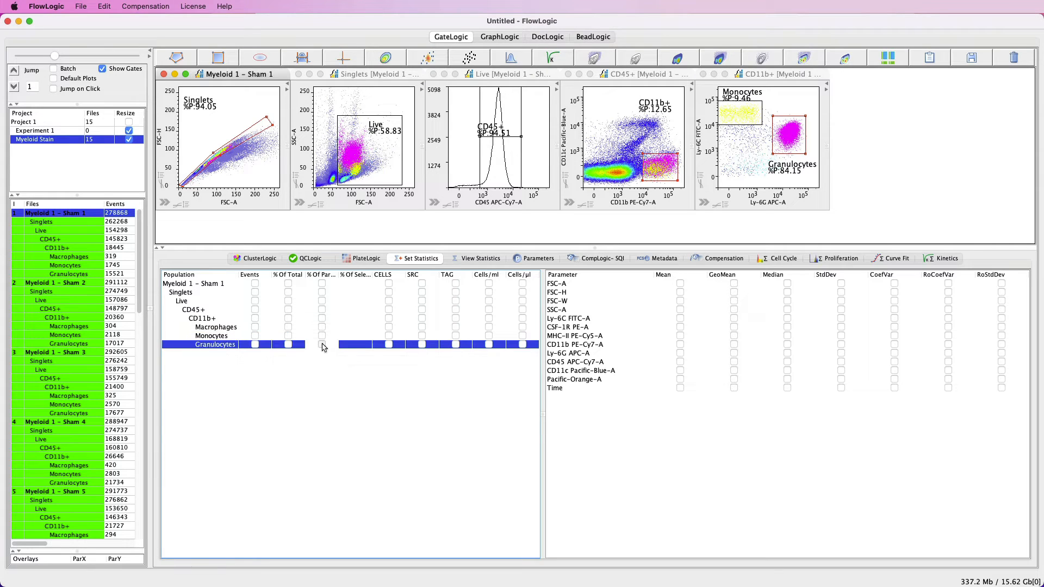
left_click(470, 260)
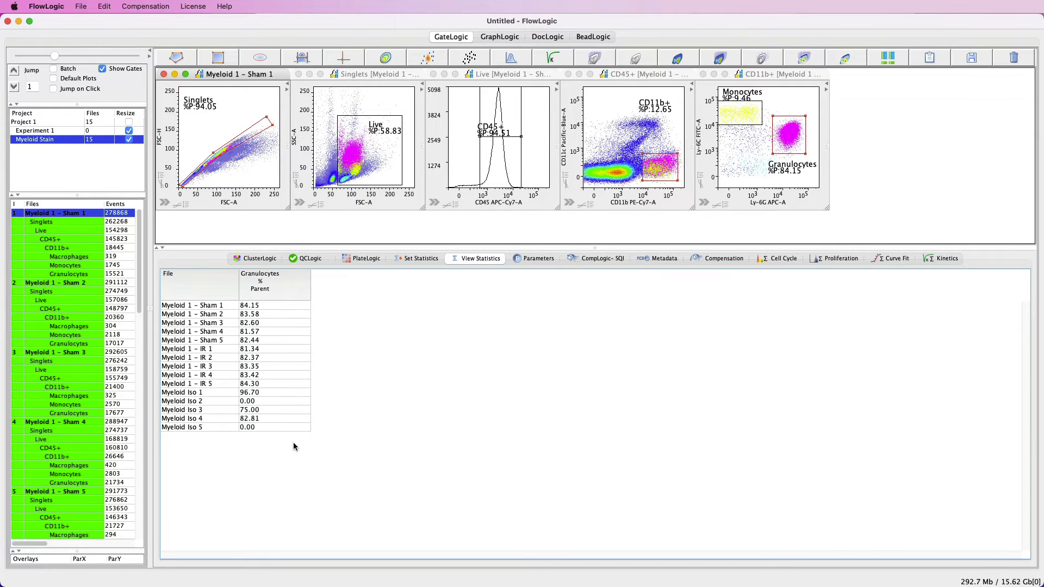
Replace the Granulocytes % Of Parent statistic with the Ly-6G APC-A Median, and view the table
left_click(427, 266)
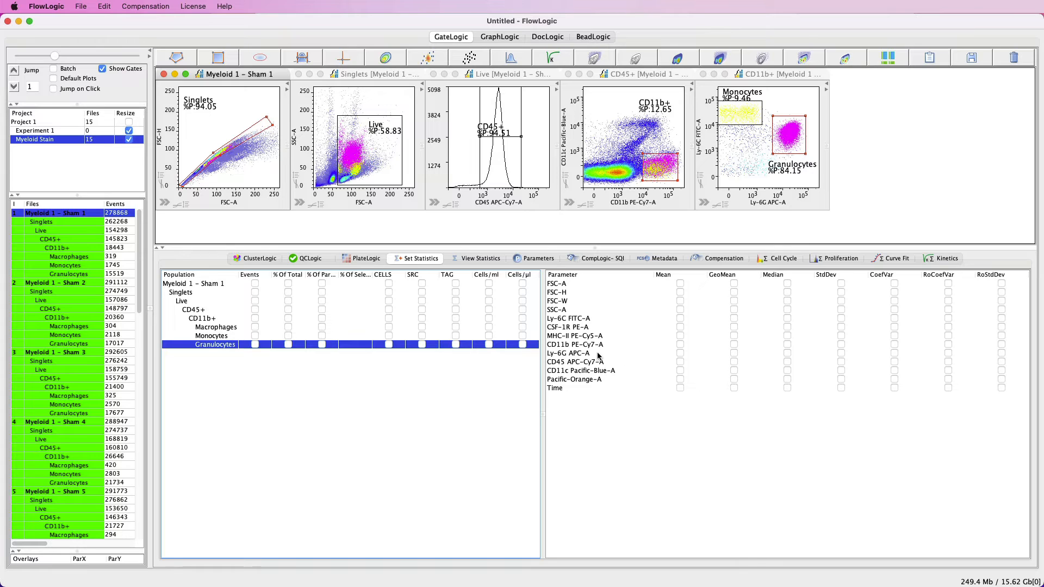
left_click(788, 354)
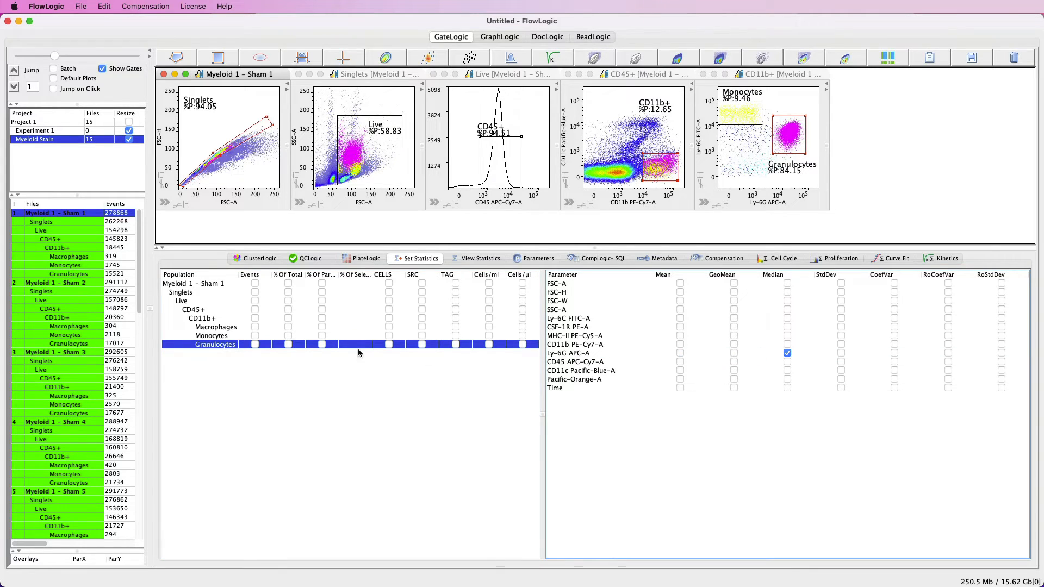
left_click(480, 259)
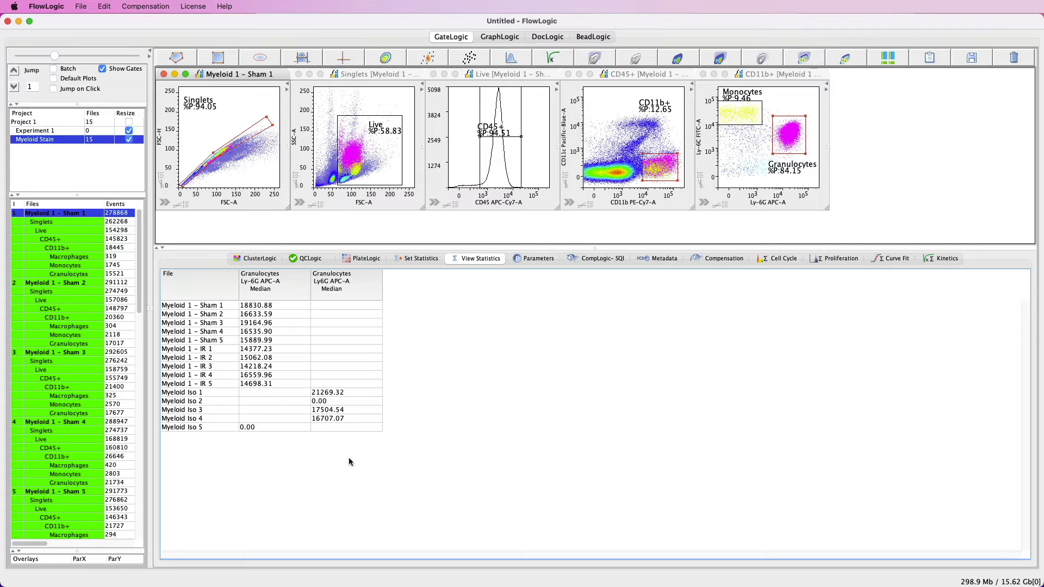
Replace the granulocytes' Ly-6G APC-A median with the Events statistic for Macrophages, Monocytes and Granulocytes, and view the statistics table
left_click(418, 259)
left_click(787, 354)
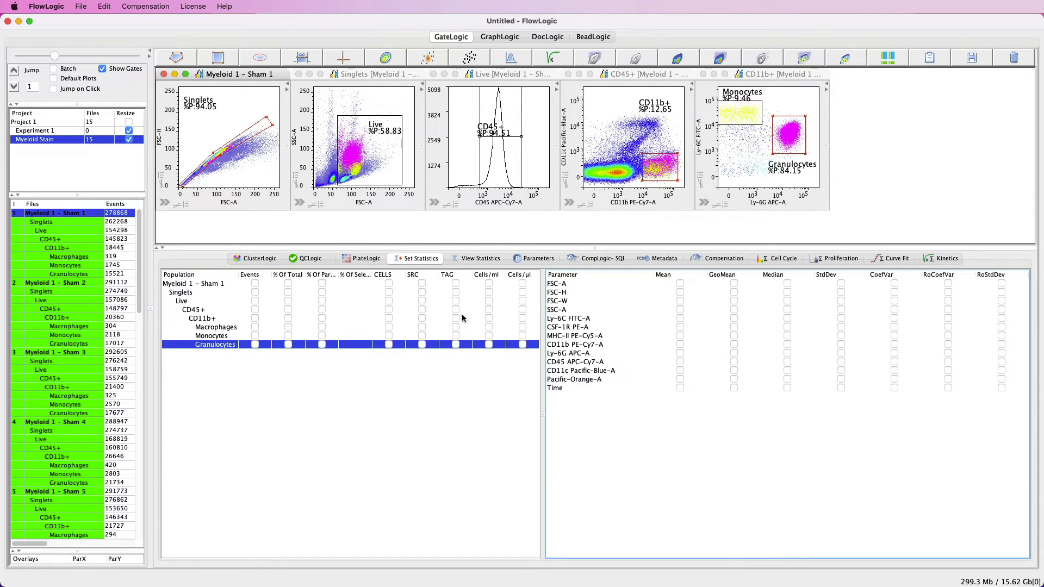
left_click(255, 345)
left_click(255, 335)
left_click(254, 327)
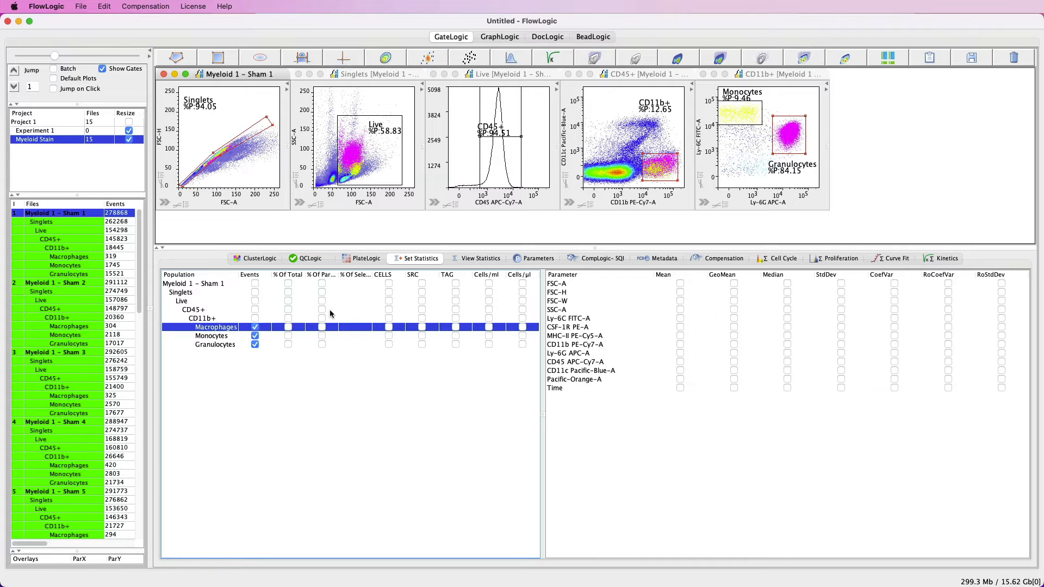
left_click(481, 259)
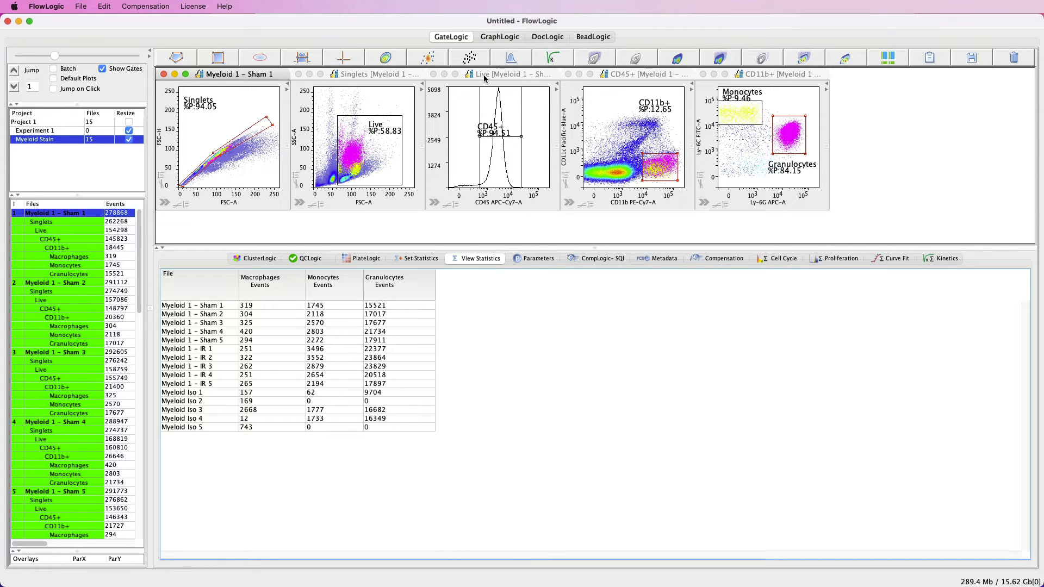
Open the GraphLogic workspace and switch the gate listing under the files on and off again
left_click(491, 38)
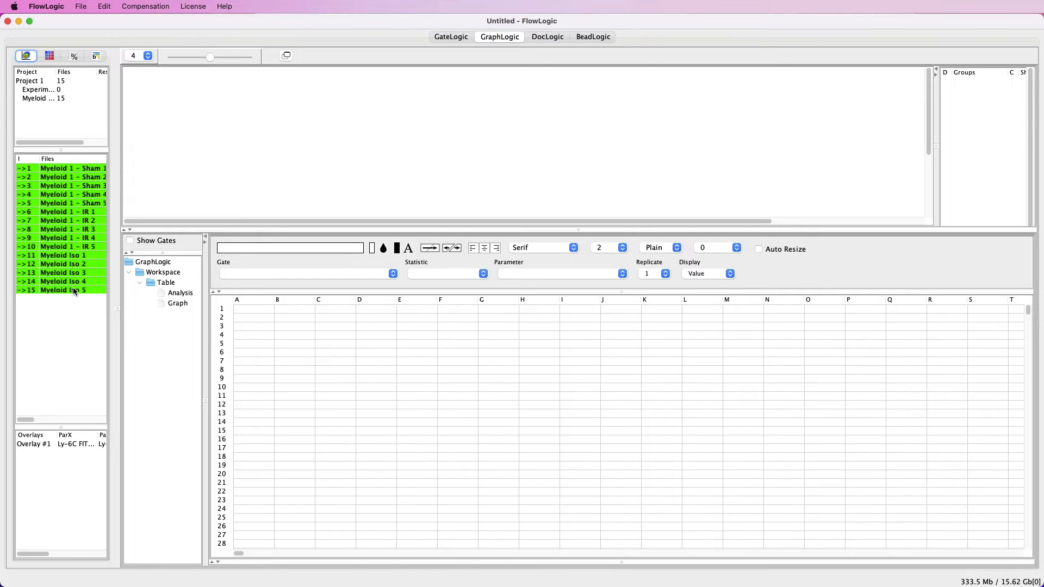
left_click(131, 242)
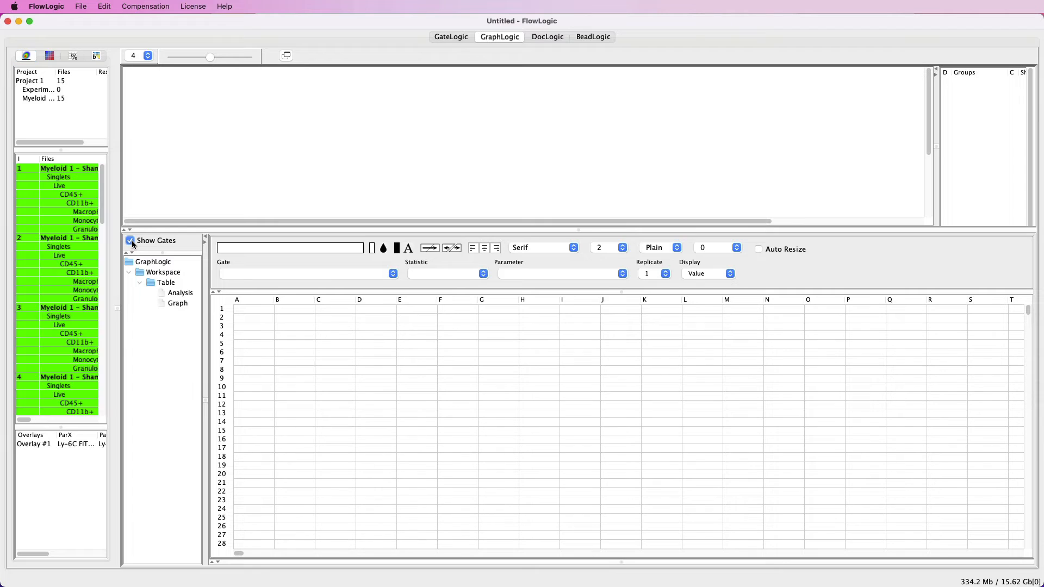
left_click(131, 241)
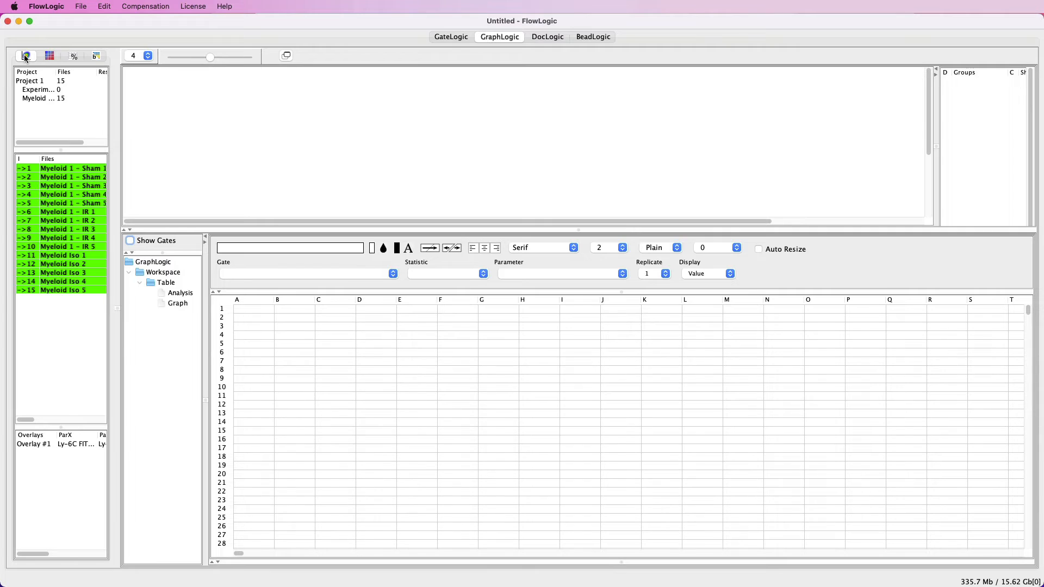
Look through the plate components, statistics tables and BeadLogic tables available as data sources, and return to the file list
left_click(49, 56)
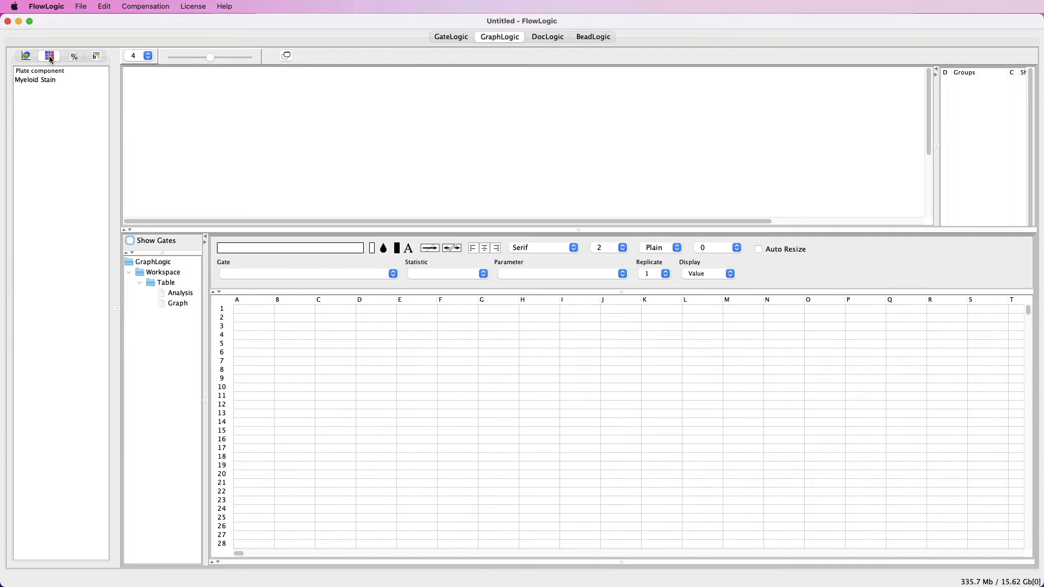
left_click(76, 56)
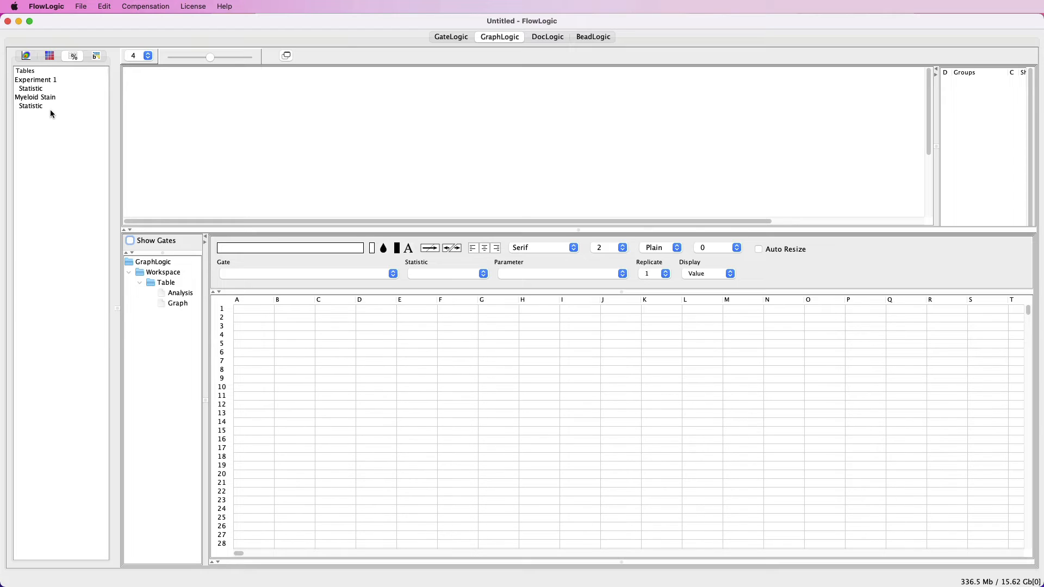
left_click(96, 57)
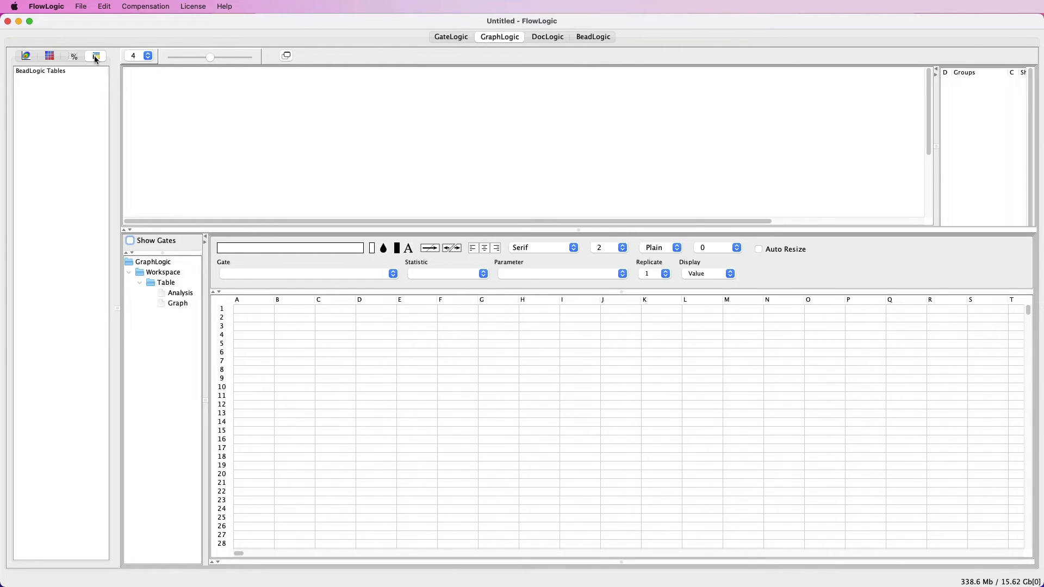
left_click(26, 56)
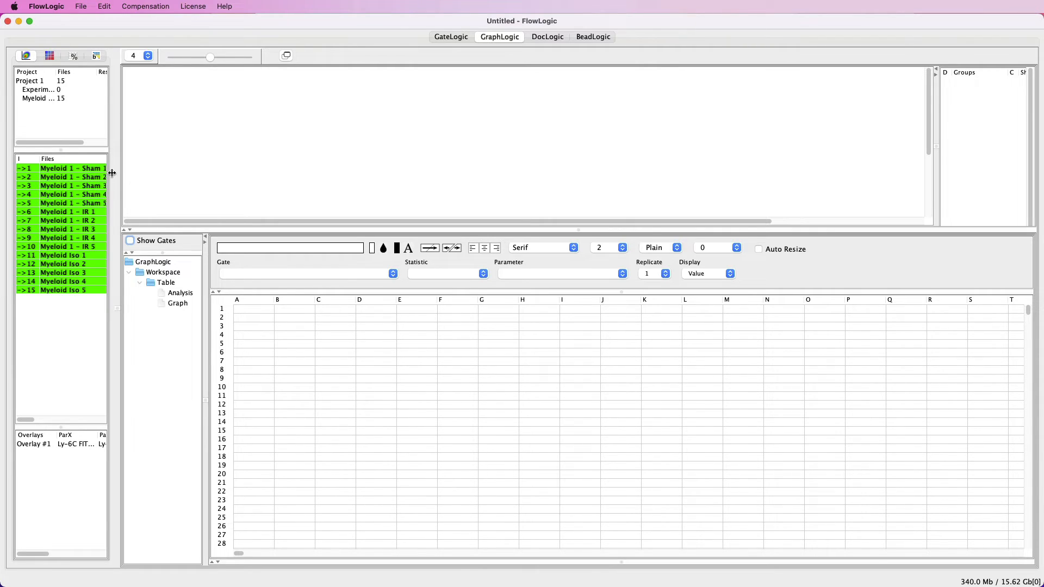
Place the files Myeloid 1 - Sham 1 to Sham 5 in the table starting at cell A1, and check the value cells
left_click(85, 169)
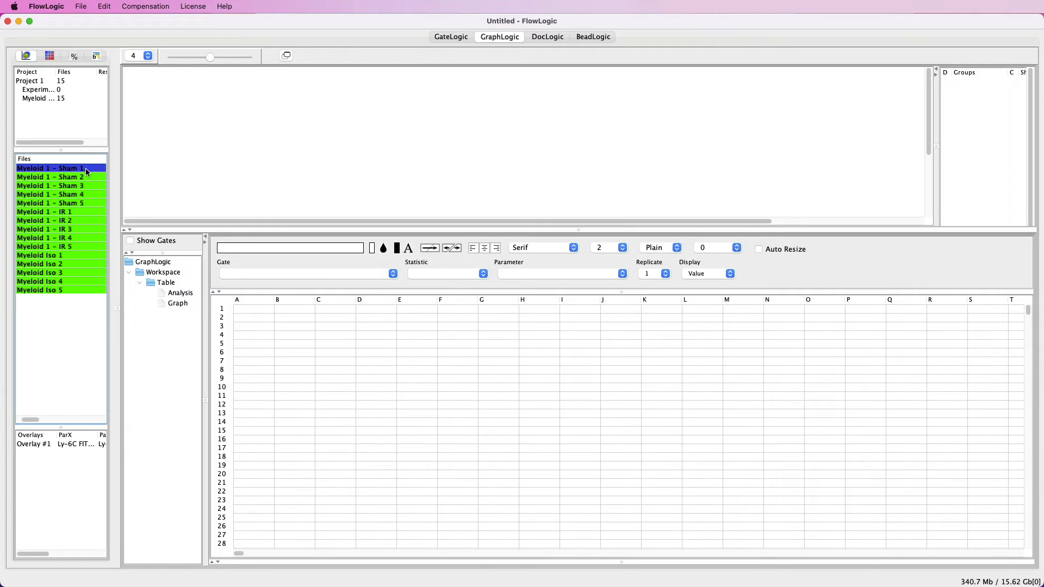
left_click(80, 202, "shift")
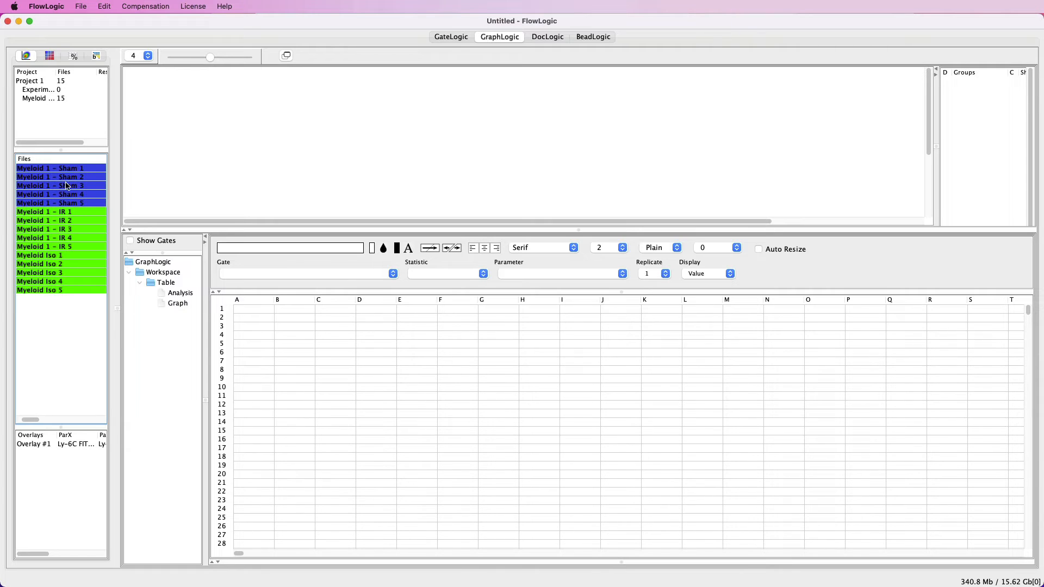
left_click_drag(61, 172, 248, 310)
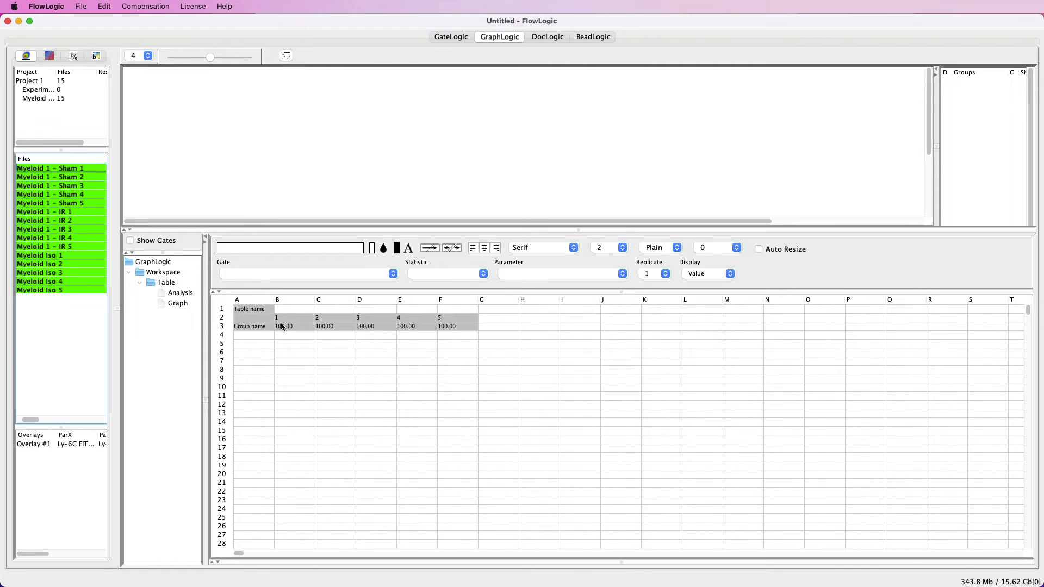
left_click(312, 328)
left_click(346, 327)
left_click(374, 326)
left_click(413, 327)
left_click(450, 328)
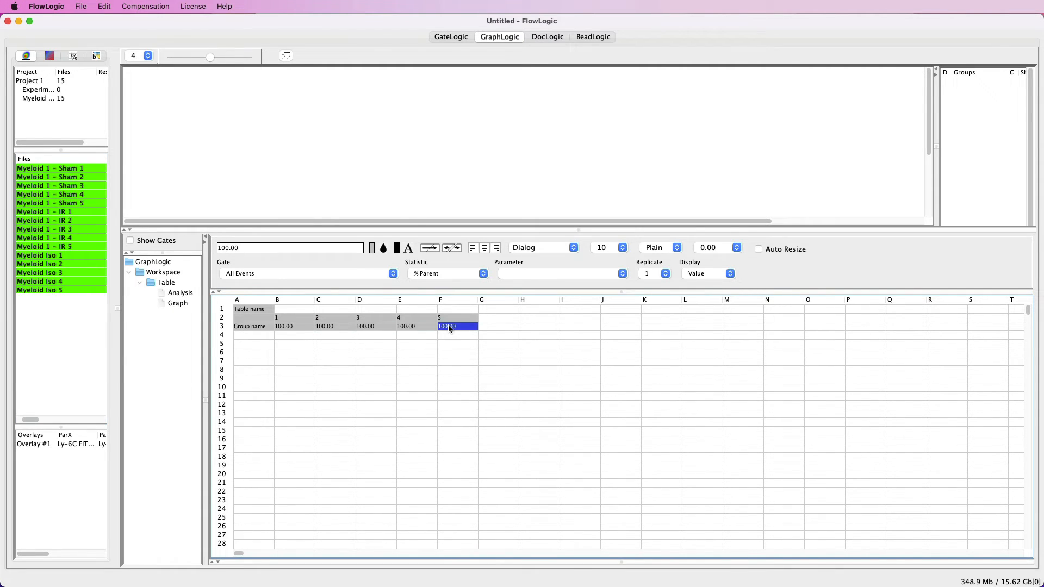
Add the files Myeloid 1 - IR 1 to IR 5 as a second group in row 4 of the table
left_click(80, 214)
left_click(91, 245, "shift")
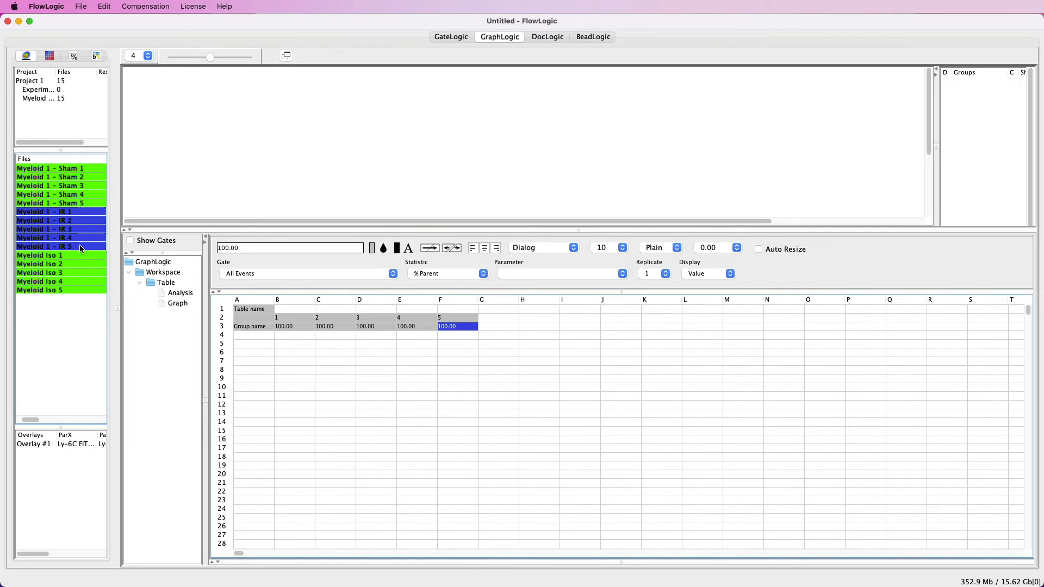
left_click_drag(62, 218, 442, 337)
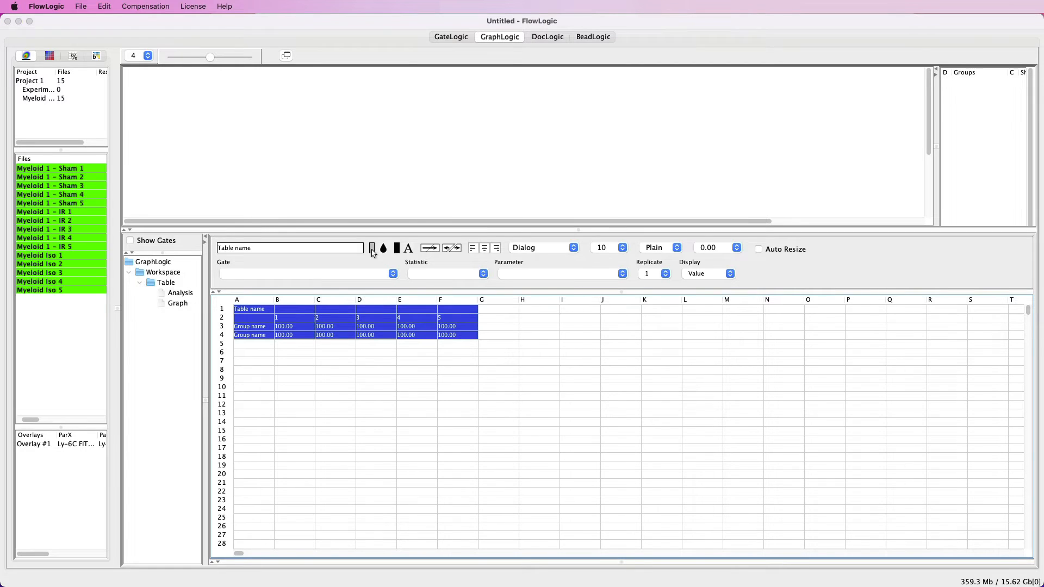
Give the selected table cells A1 to F4 a light pink background colour
left_click(372, 249)
left_click(346, 203)
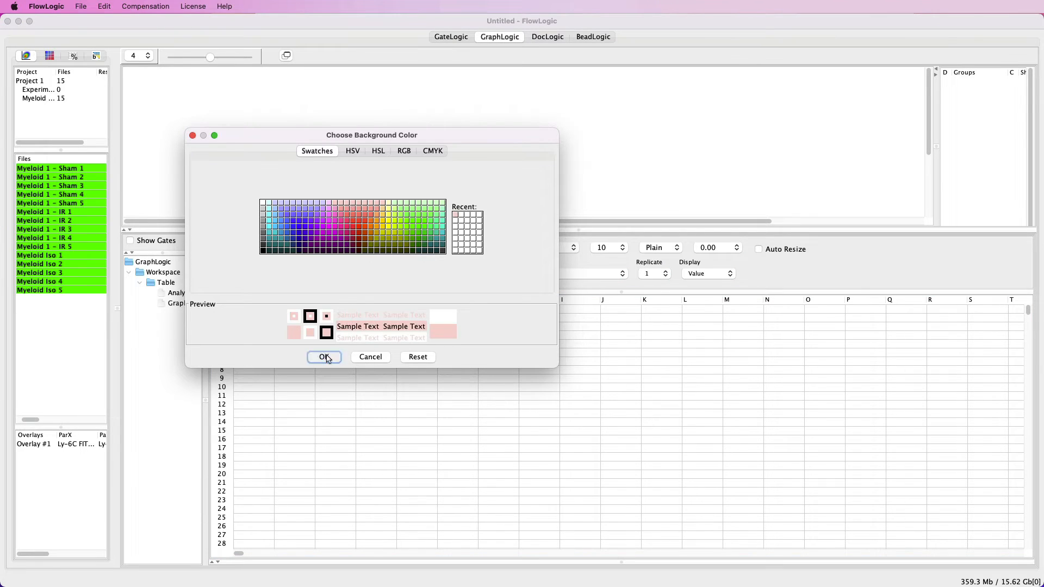
left_click(325, 357)
Name the two table groups in cells A3 and A4 "Group 1" and "Group 2"
left_click(251, 329)
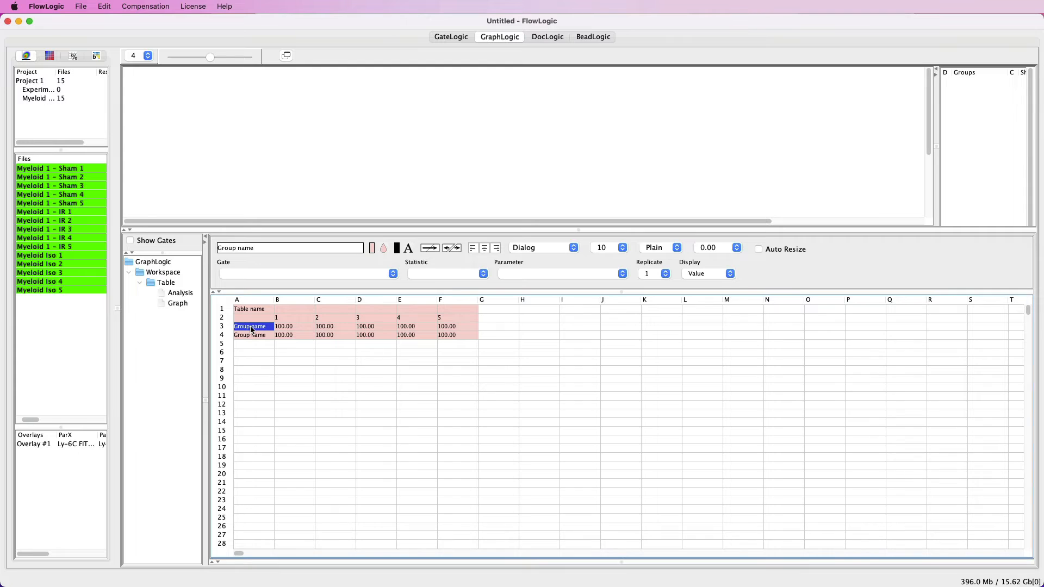
type("Group 1")
key("Return")
type("Group")
key("Return")
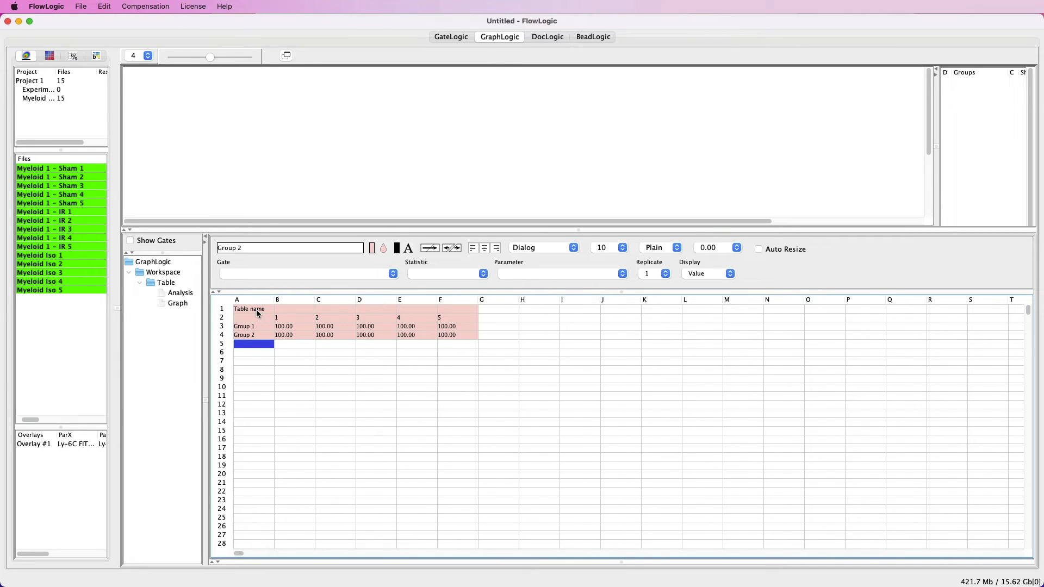
Enter "Monocytes %P" as the table name in cell A1
left_click(256, 309)
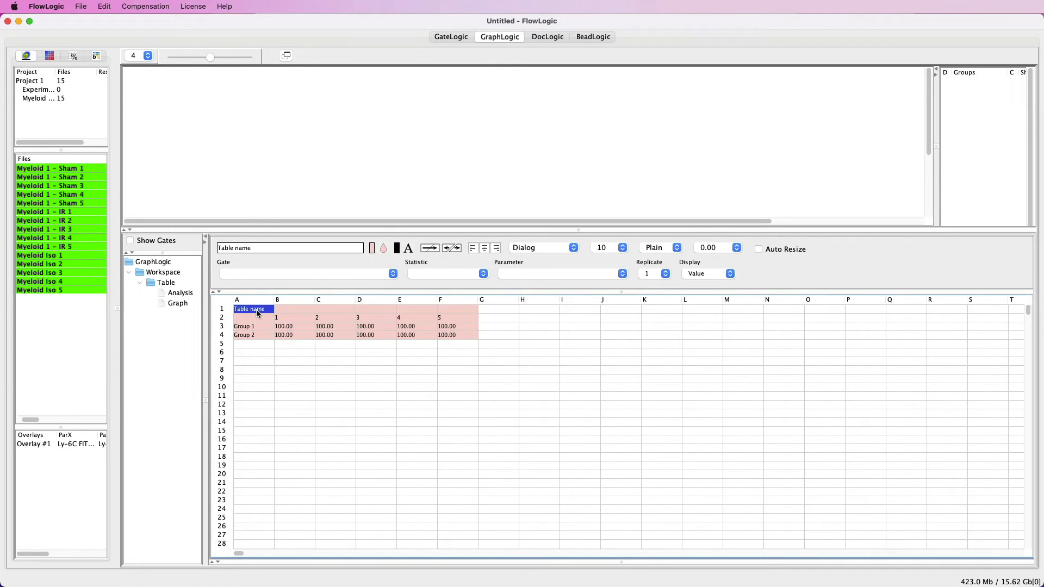
type("Mono")
type("cytes %P")
key("Return")
Set the gate of the value cells B3 to F4 to Monocytes
left_click(303, 329)
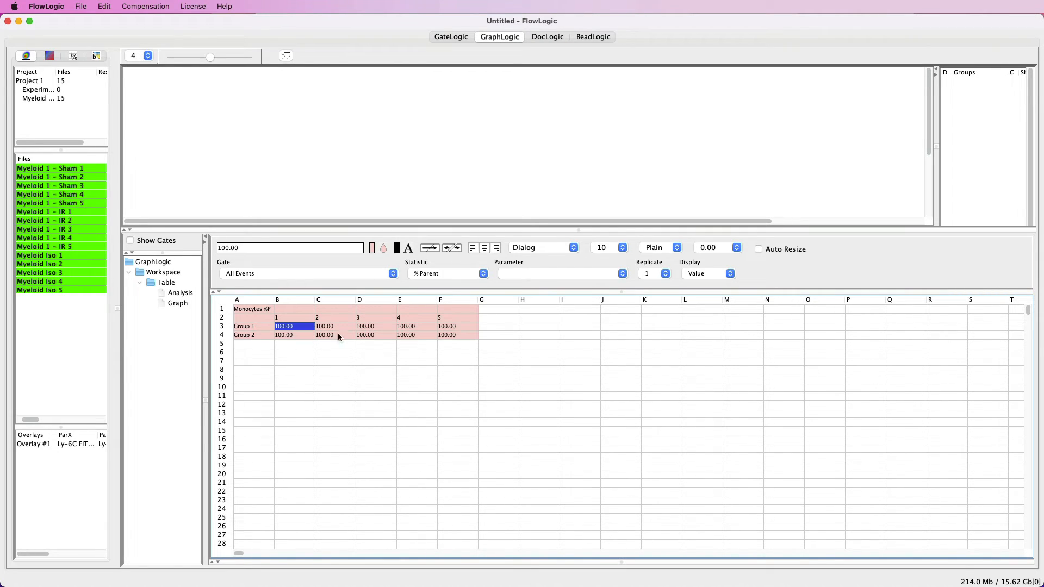
left_click(474, 339, "shift")
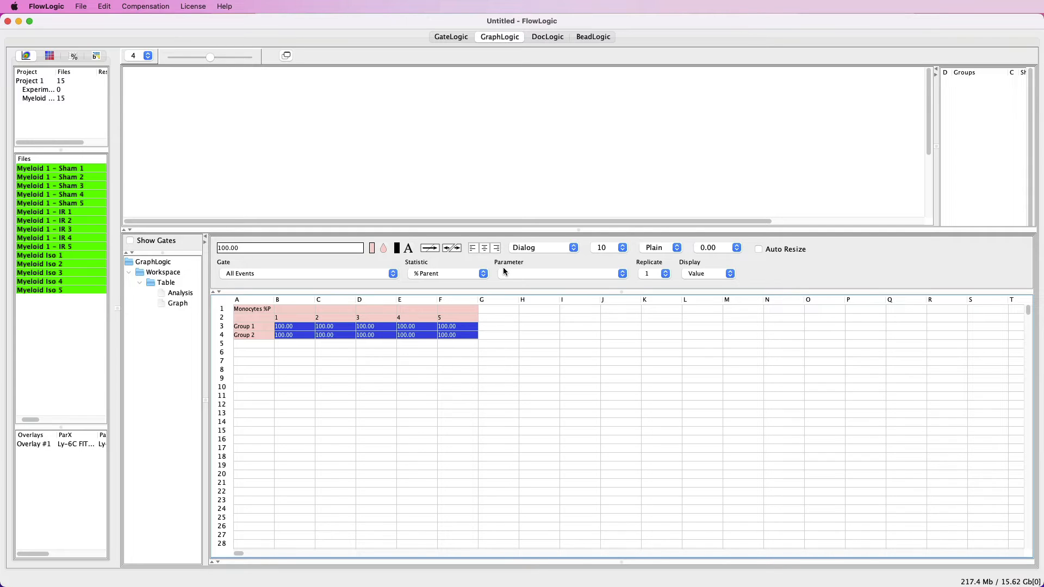
left_click(390, 276)
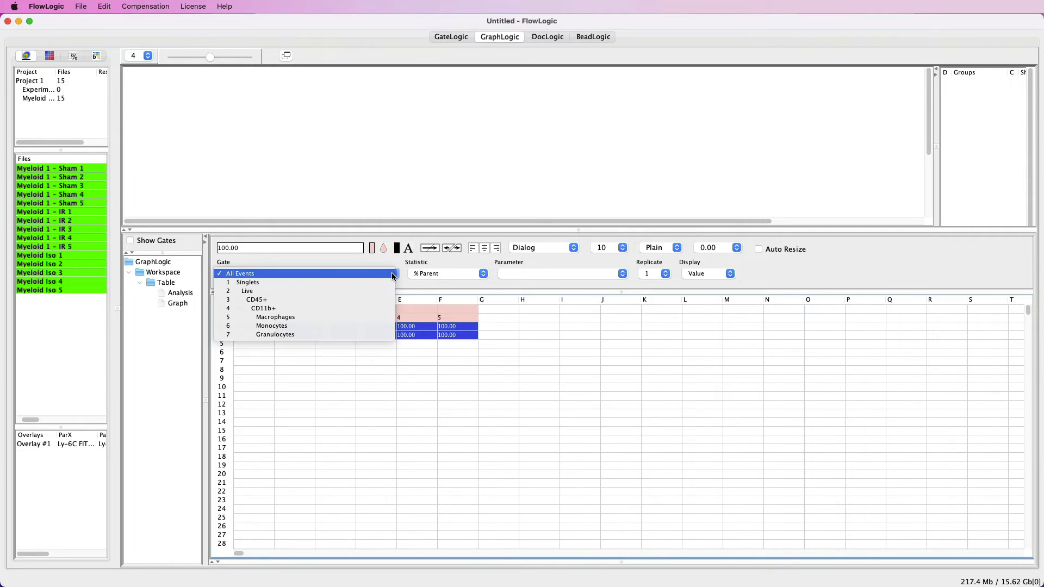
left_click(362, 327)
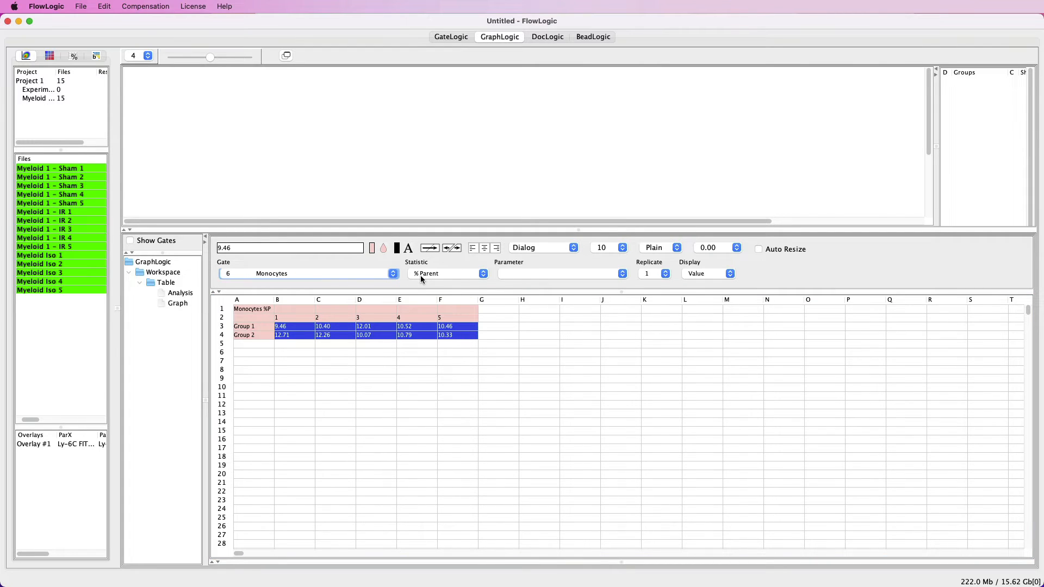
Try the Median statistic of Ly-6G APC-A on the monocyte value cells, and restore their statistic to % Parent
left_click(483, 274)
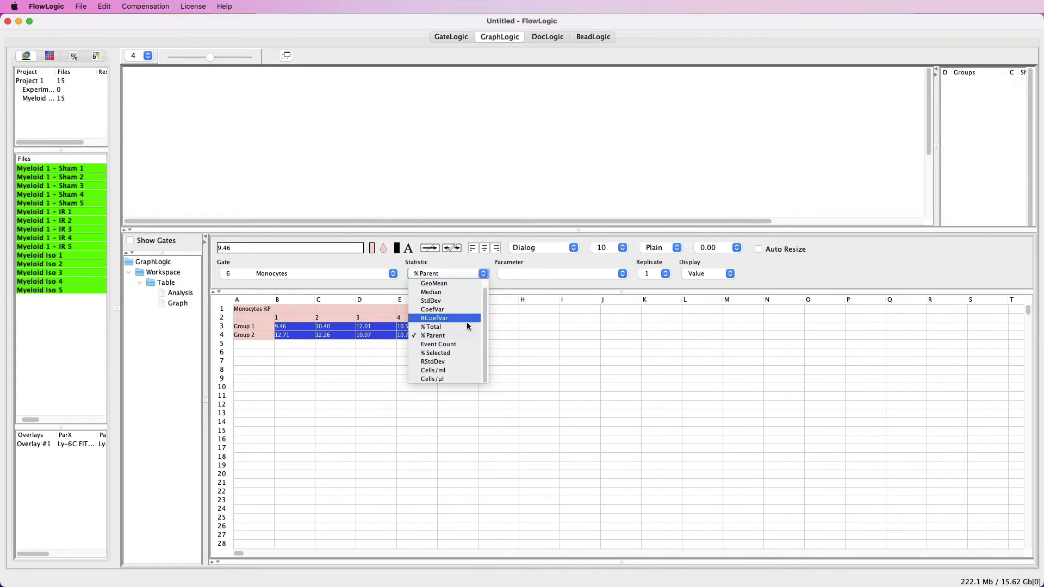
left_click(450, 292)
left_click(522, 274)
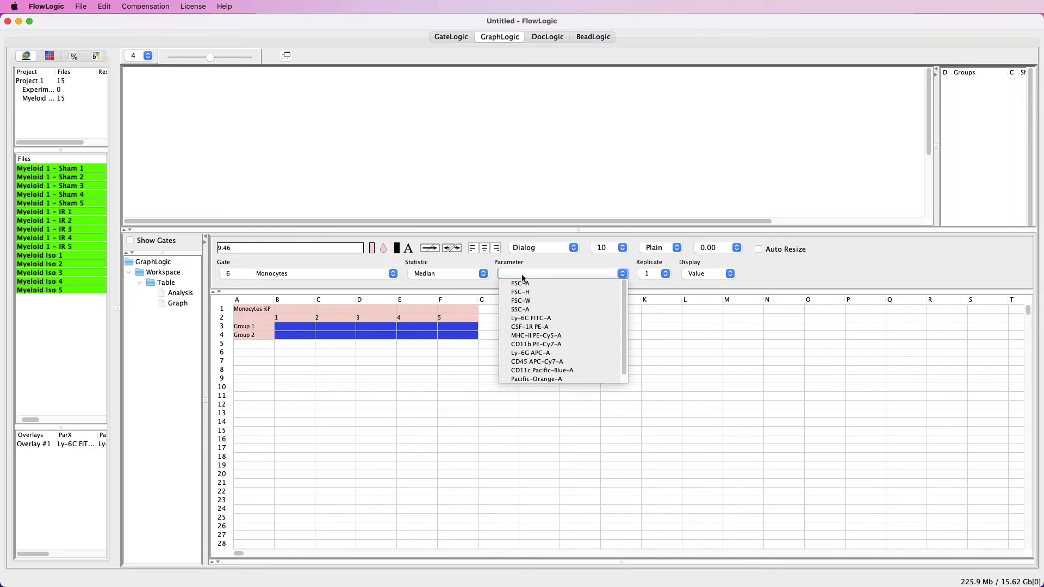
left_click(530, 353)
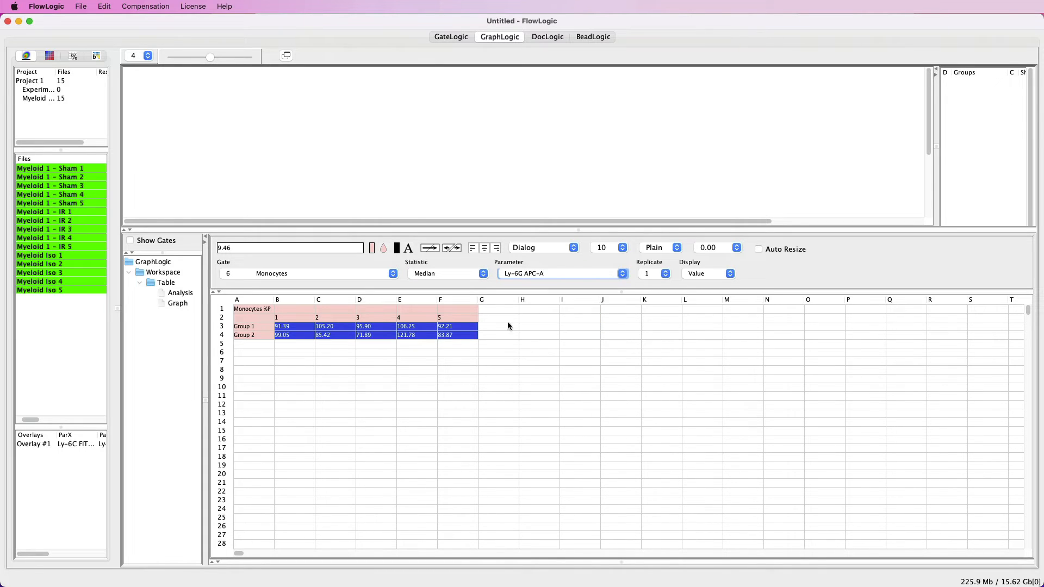
left_click(470, 273)
left_click(463, 336)
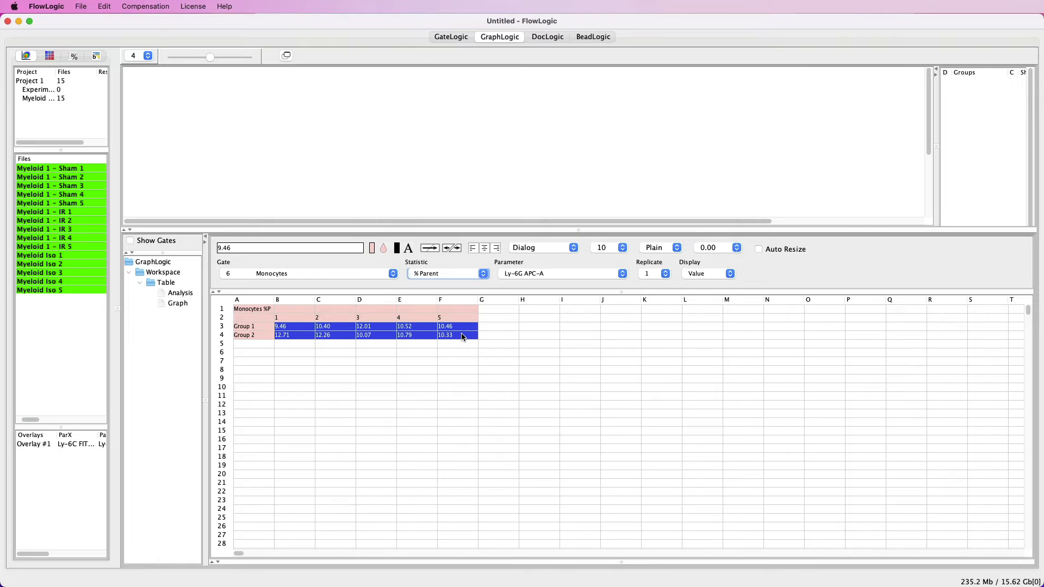
left_click(491, 345)
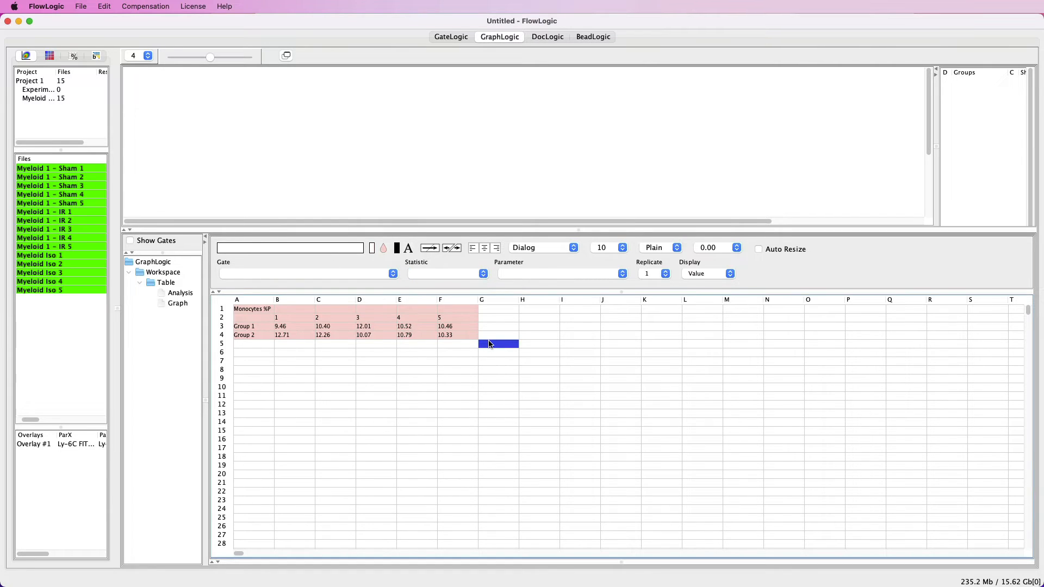
Add the whole Monocytes %P table to the workspace's table folder, open its graph, and enlarge the graph area to show it fully
left_click_drag(471, 333, 164, 286)
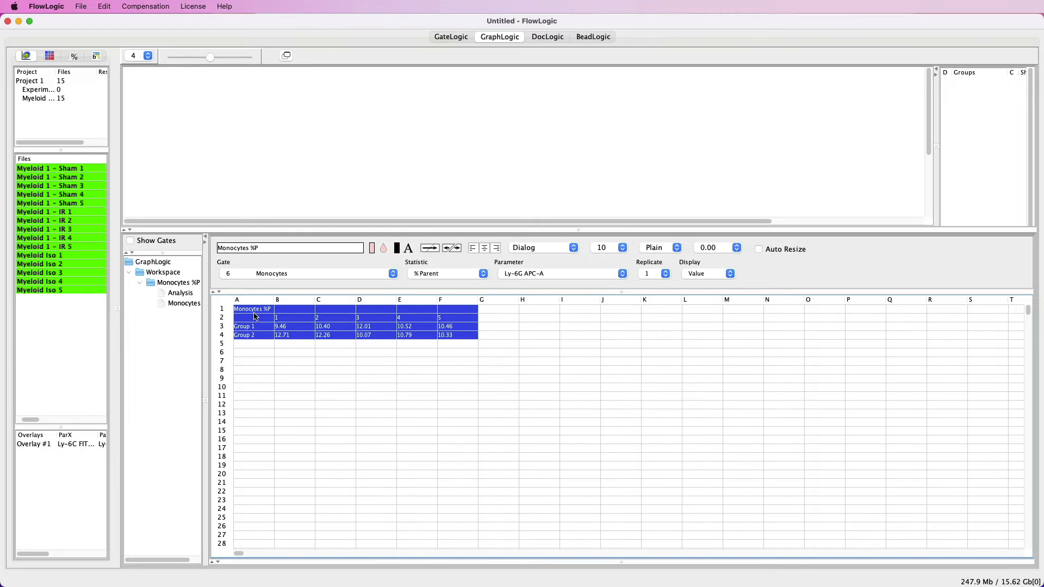
left_click(166, 304)
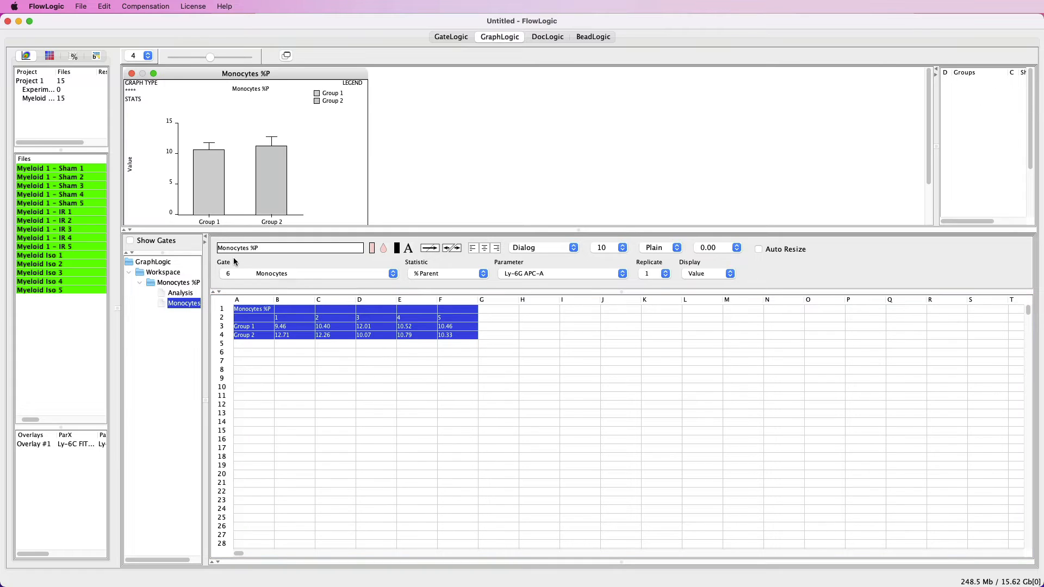
left_click_drag(247, 232, 248, 281)
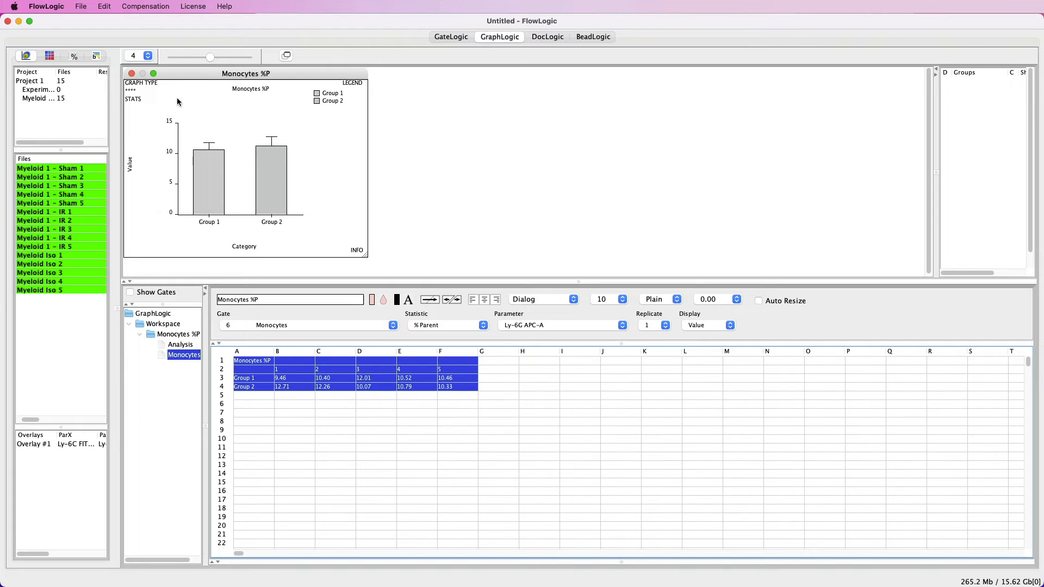
Try the stacked, pie and line types on the Monocytes %P graph, and set it to Column Scatter
left_click(133, 84)
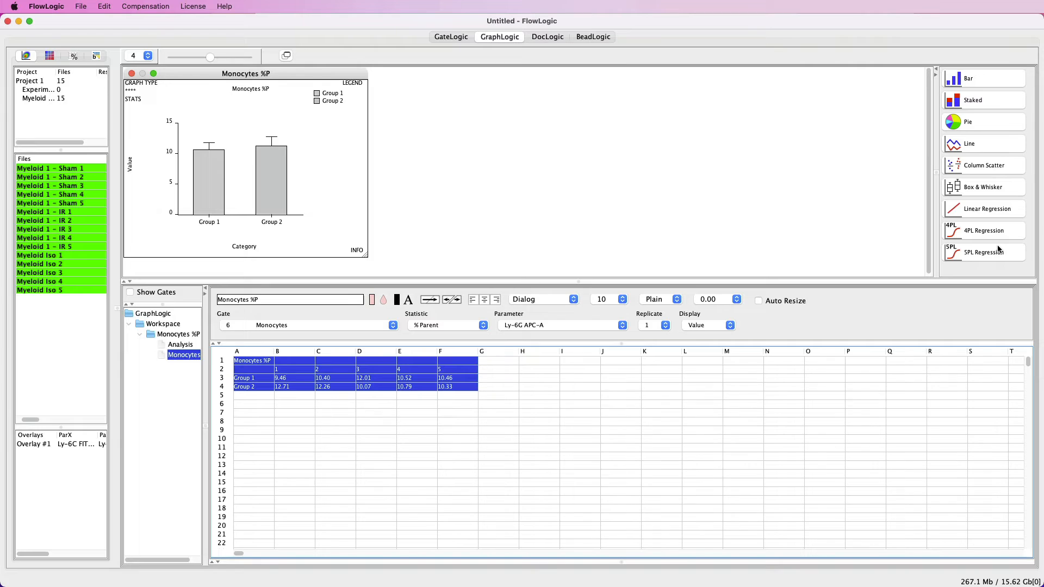
left_click(985, 102)
left_click(988, 120)
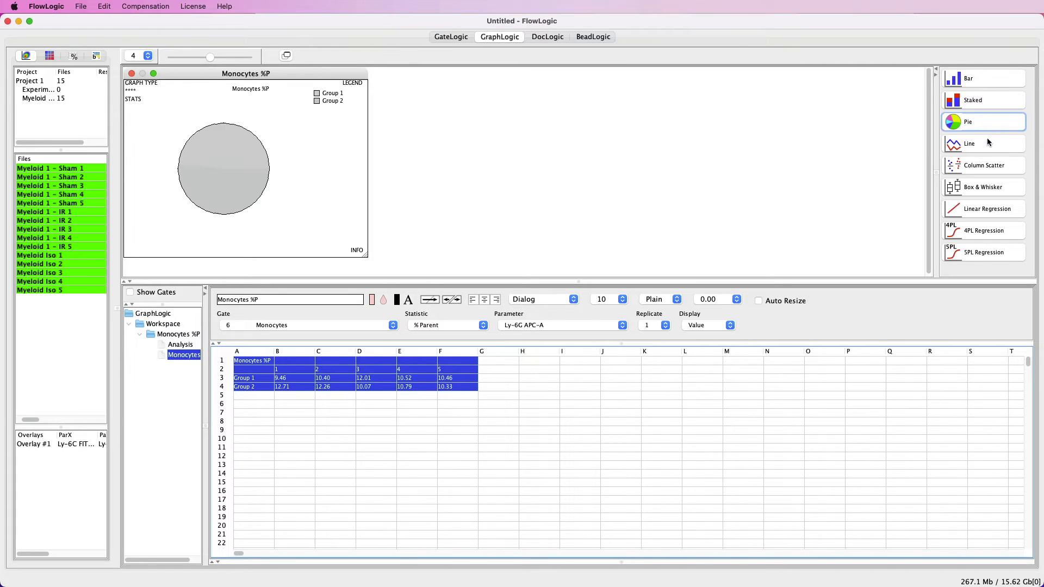
left_click(987, 142)
left_click(988, 167)
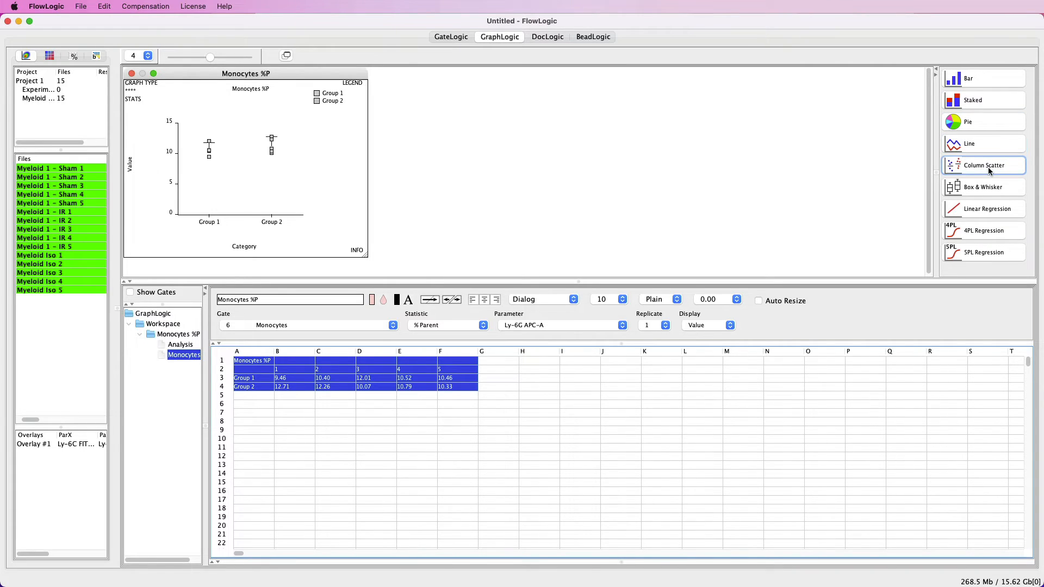
Set the Monocytes %P graph to the bar type, and colour Group 1 blue and Group 2 red
left_click(985, 79)
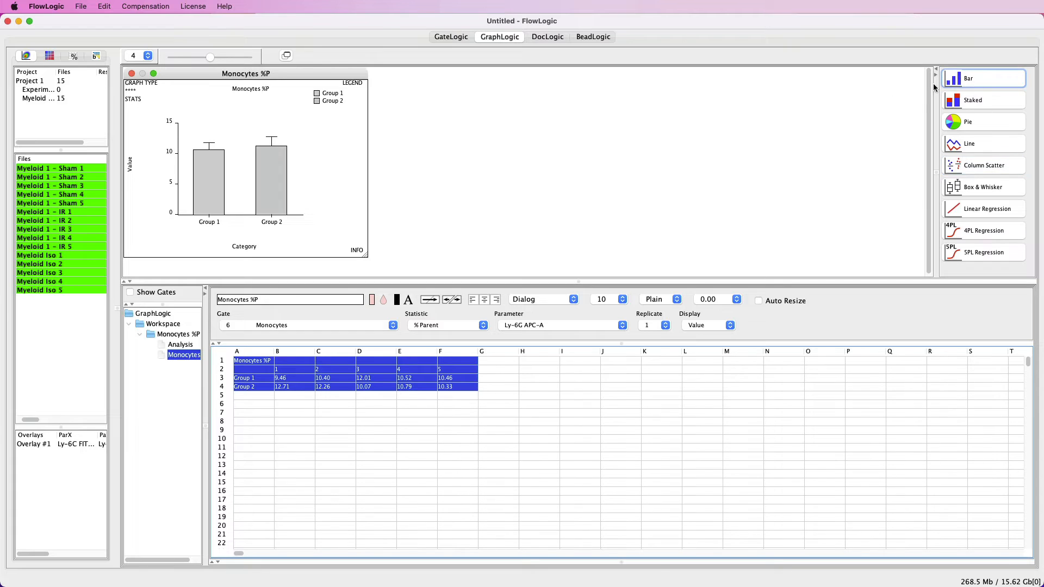
left_click(208, 181)
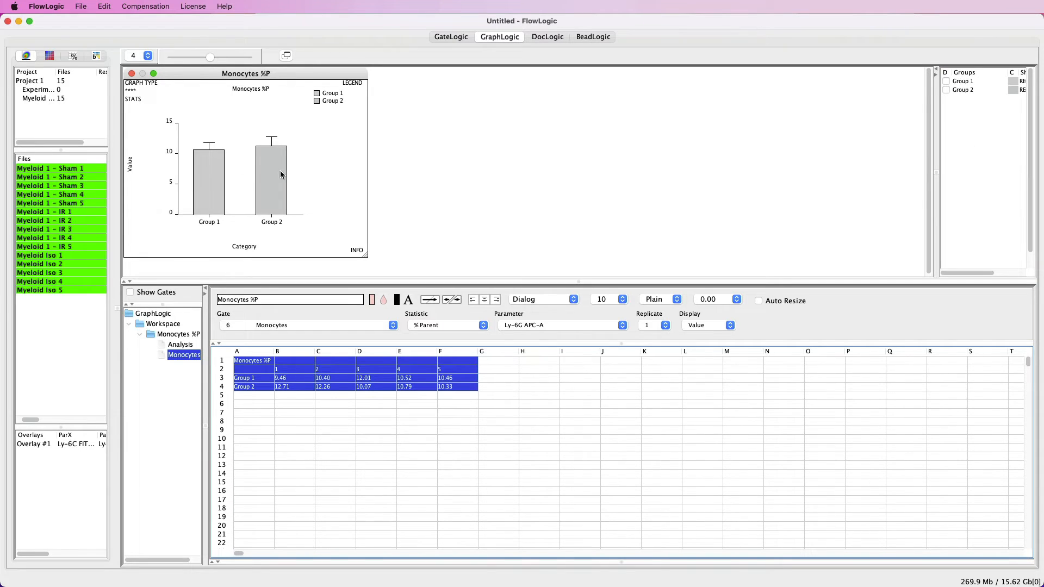
left_click(1012, 82)
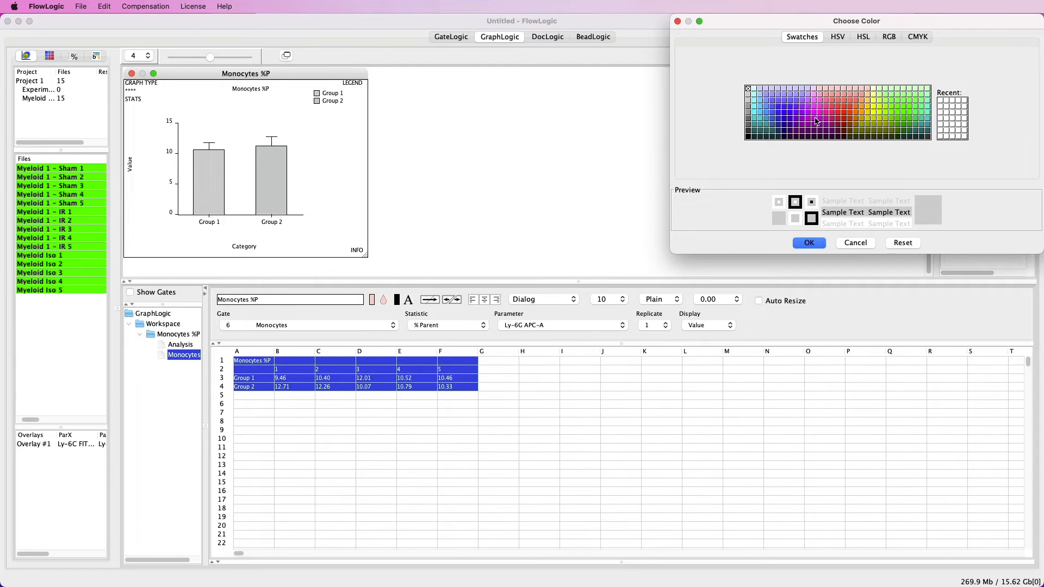
left_click(786, 117)
left_click(809, 242)
left_click(1012, 91)
left_click(843, 113)
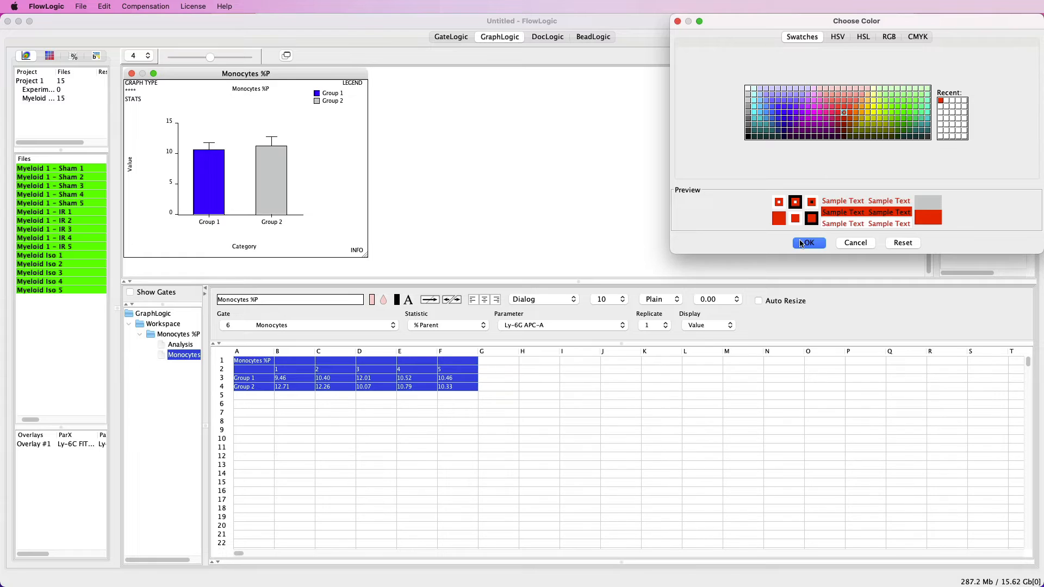
left_click(807, 243)
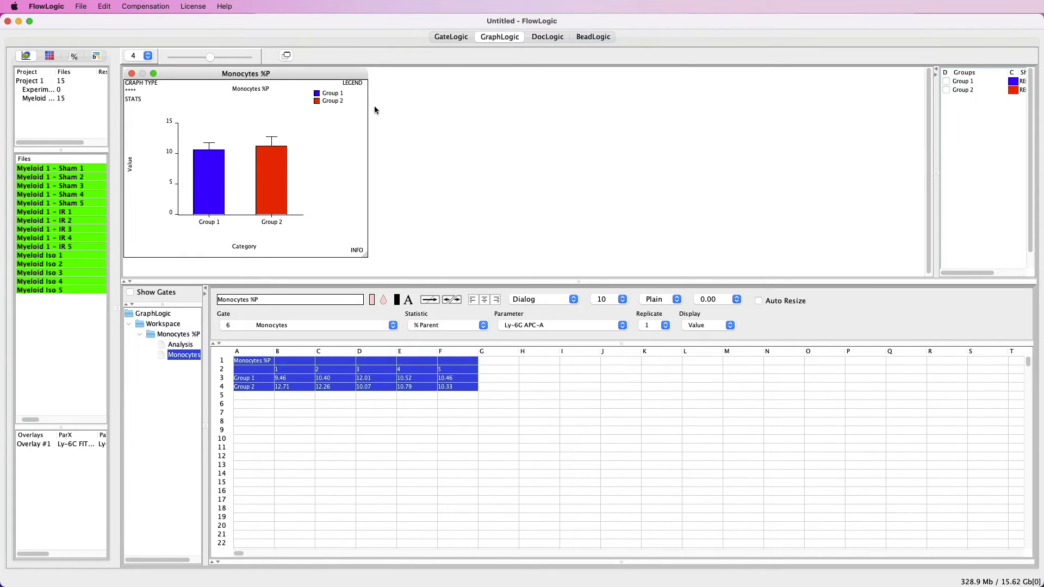
Move the graph's legend down beside the bars, and turn off the legend display
left_click(334, 97)
left_click_drag(334, 96, 336, 204)
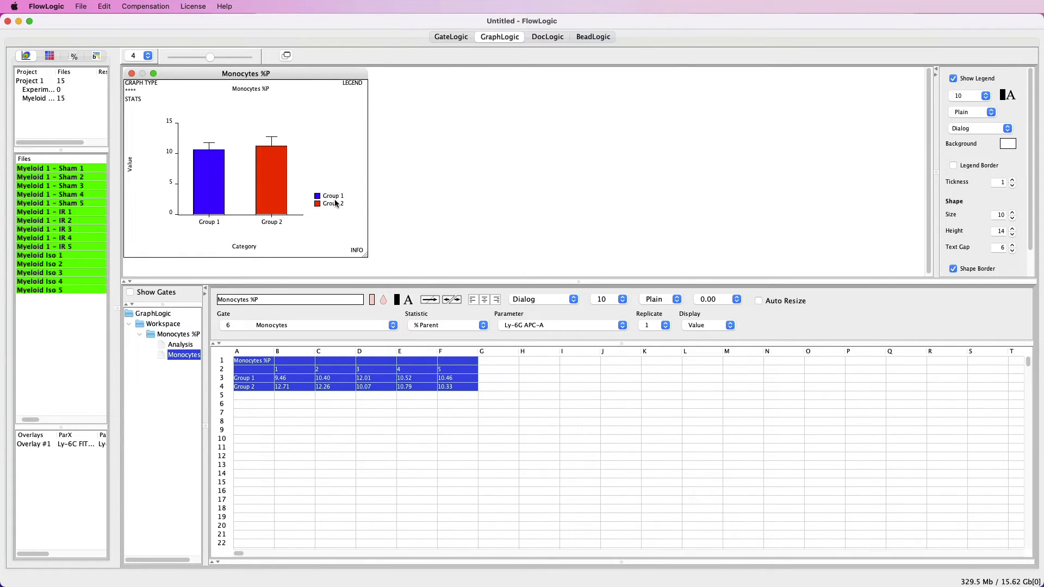
left_click(954, 79)
Rotate the X axis group labels of the Monocytes %P graph by -30
left_click(276, 222)
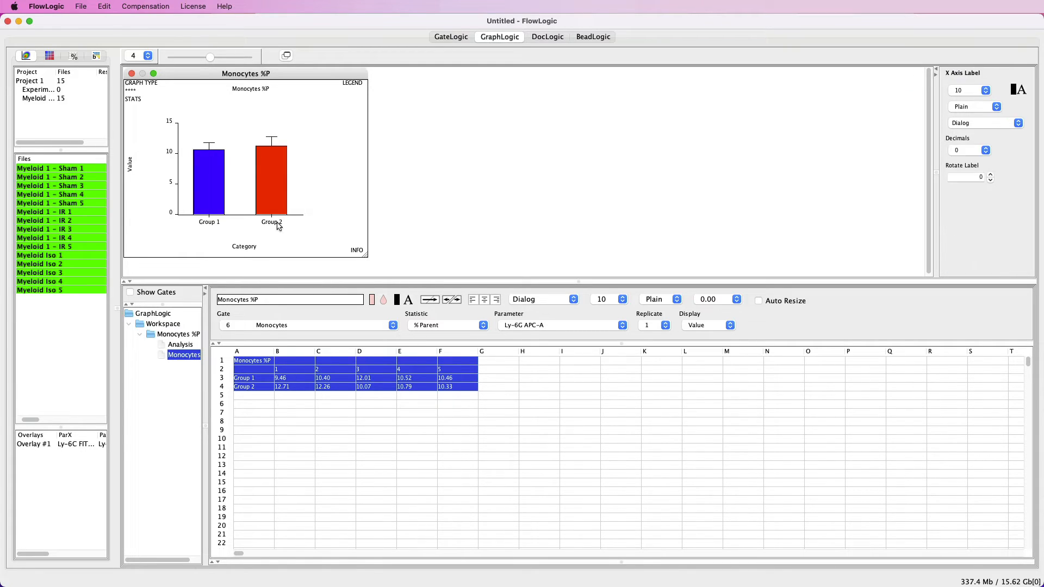
left_click(993, 179)
type("-30")
key("Return")
Set the font size of the Monocytes %P graph title to 20
left_click(259, 91)
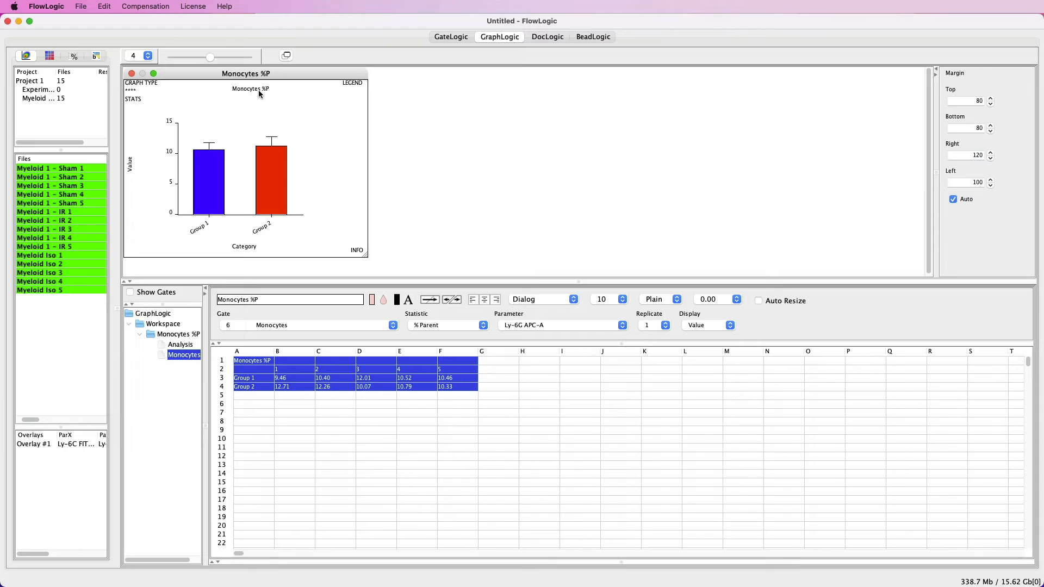
left_click(236, 88)
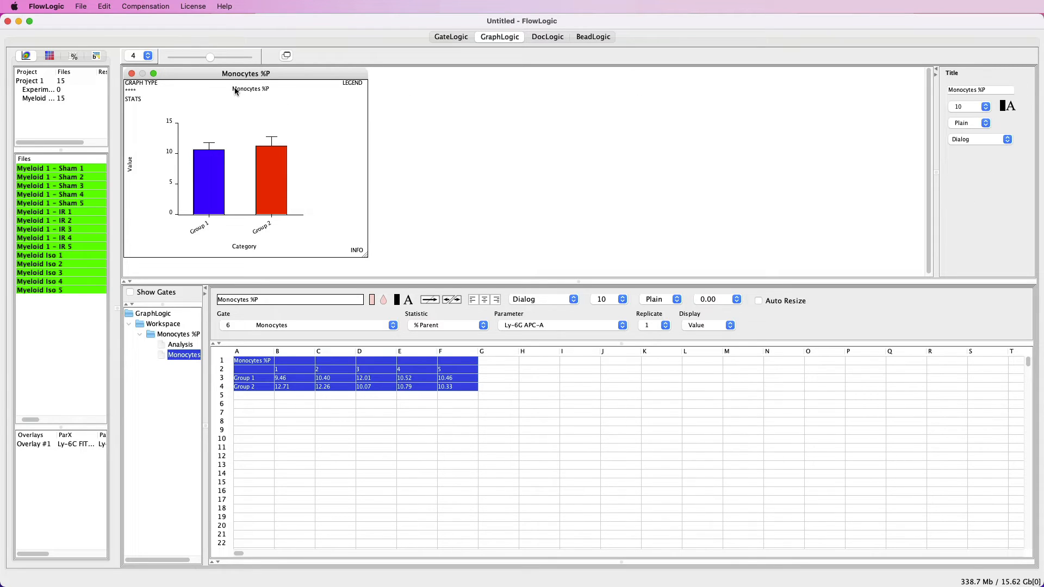
left_click(986, 107)
left_click(972, 157)
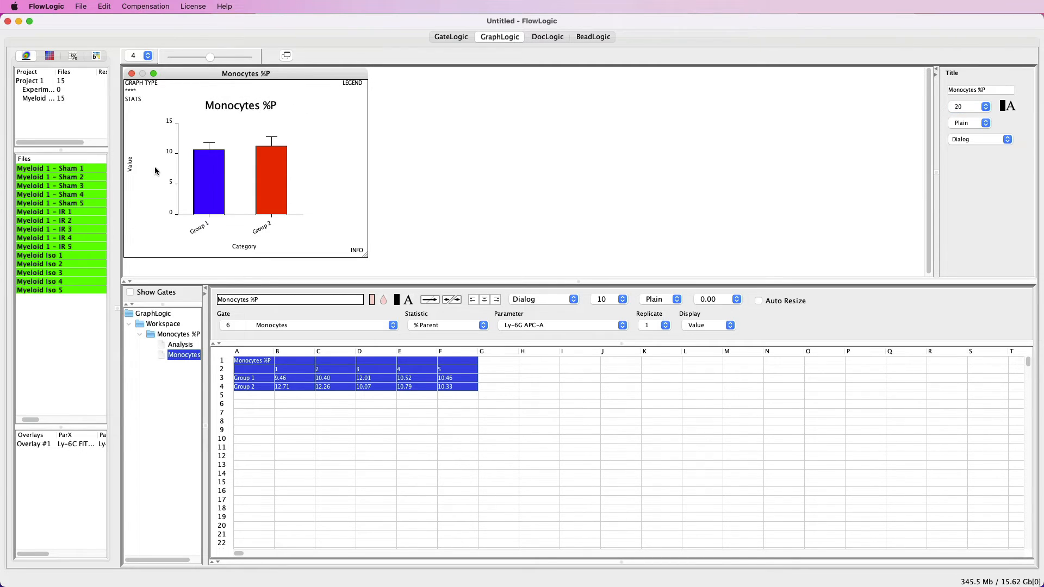
Move the Y axis title closer to the axis, and change its text to %Parent
left_click_drag(131, 170, 155, 170)
double_click(972, 90)
type("%Parent")
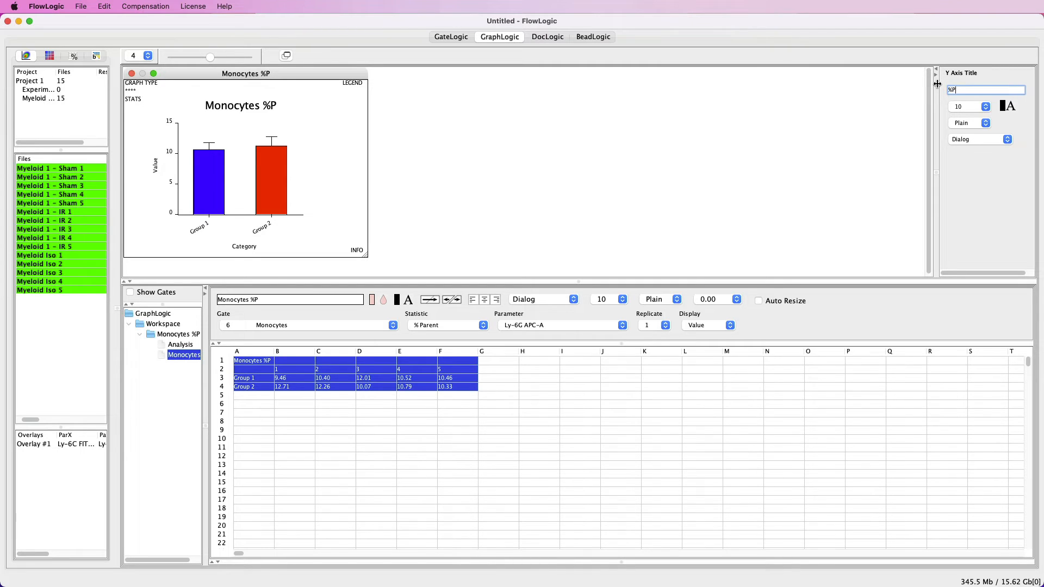
key("Return")
Remove the X axis title text Category from the graph
left_click(241, 252)
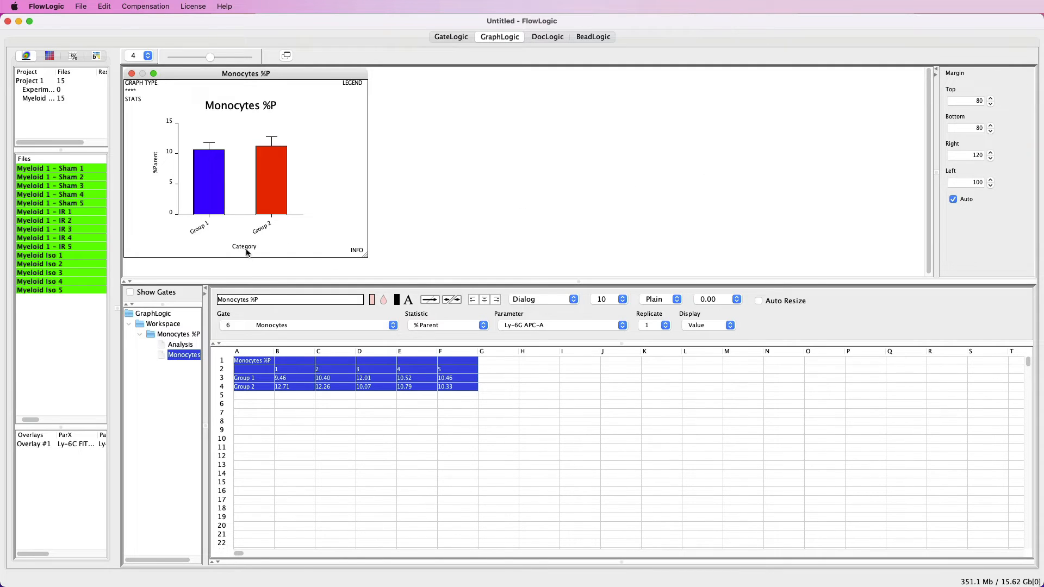
left_click(243, 248)
left_click_drag(983, 90, 932, 90)
key("BackSpace")
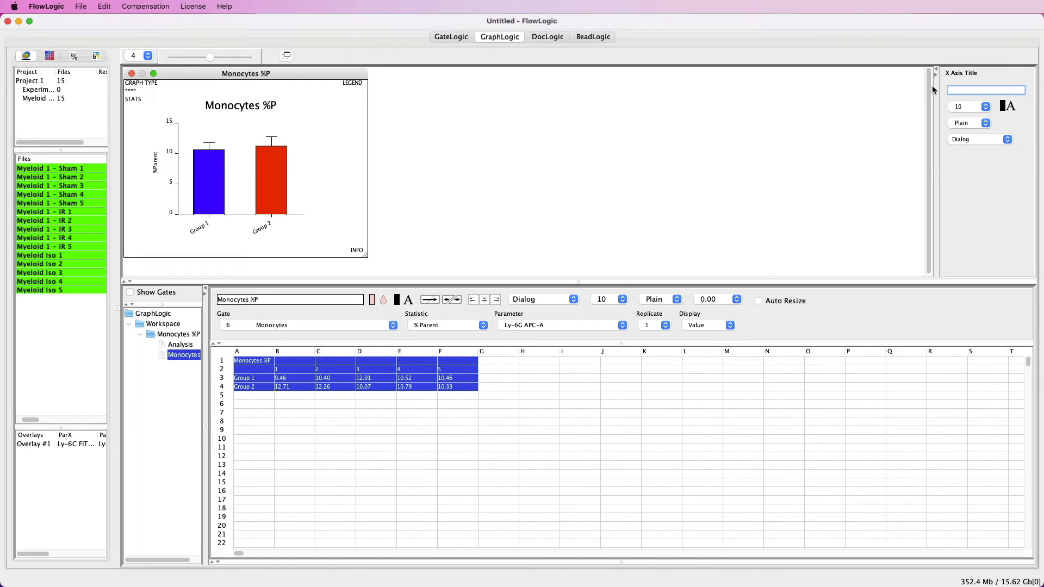
Open the graph's info window to review which parts can be formatted, and close it
left_click(357, 251)
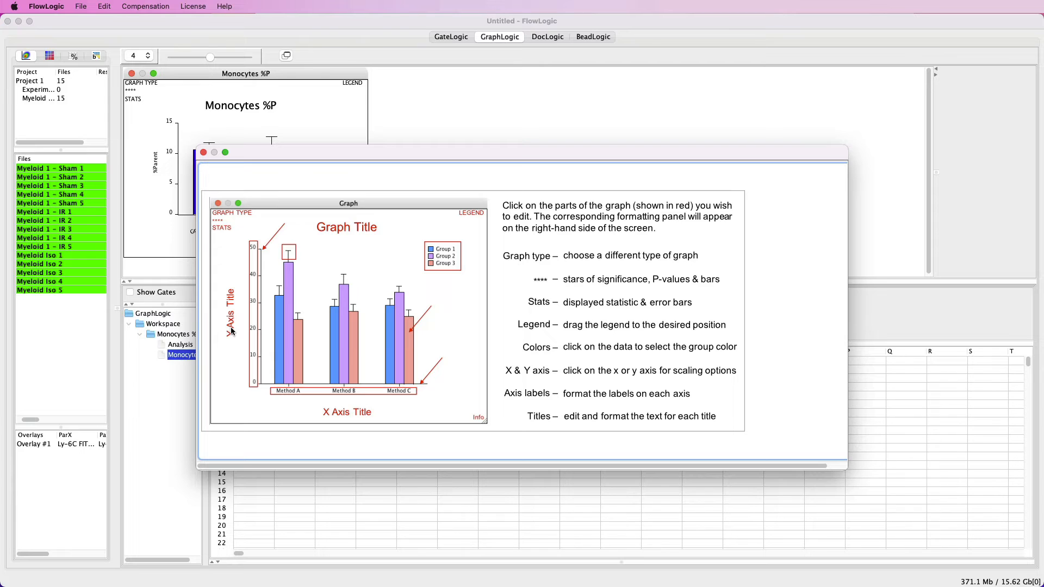
left_click(204, 153)
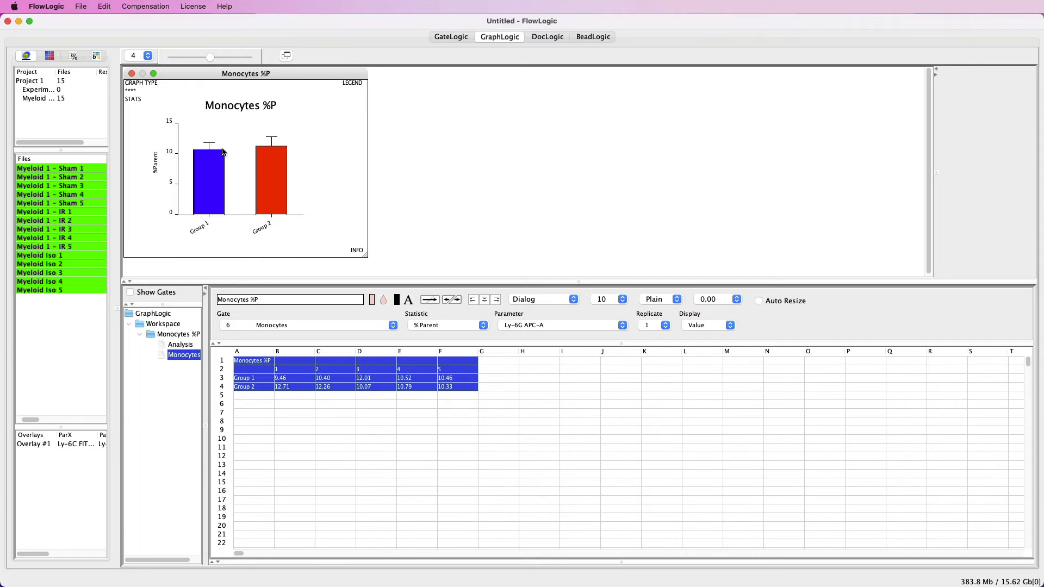
Run an unpaired t test comparing Group 1 and Group 2 of Monocytes %P, and auto-resize the columns of the results
left_click(178, 346)
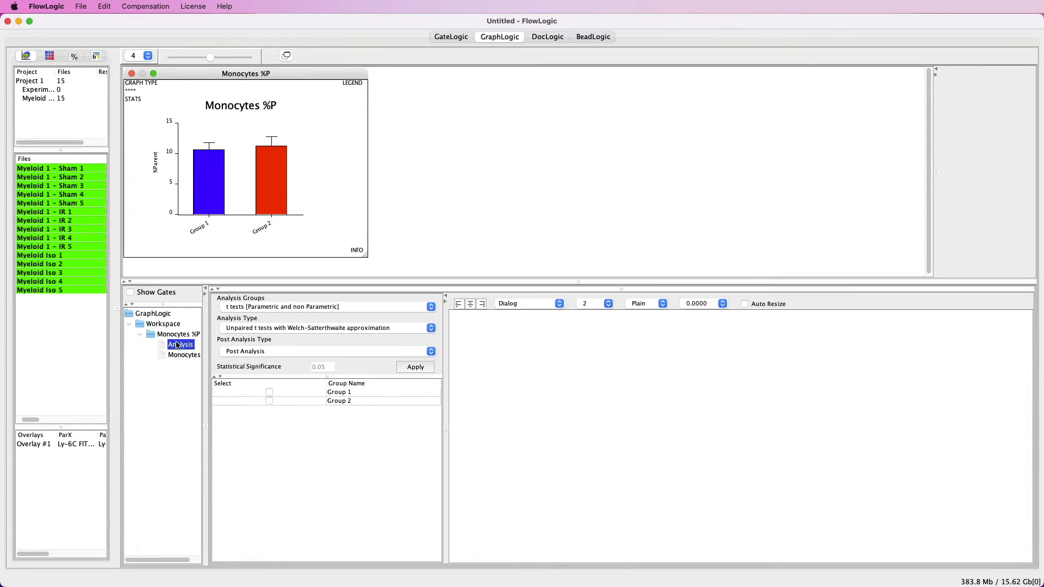
left_click(260, 308)
left_click(262, 308)
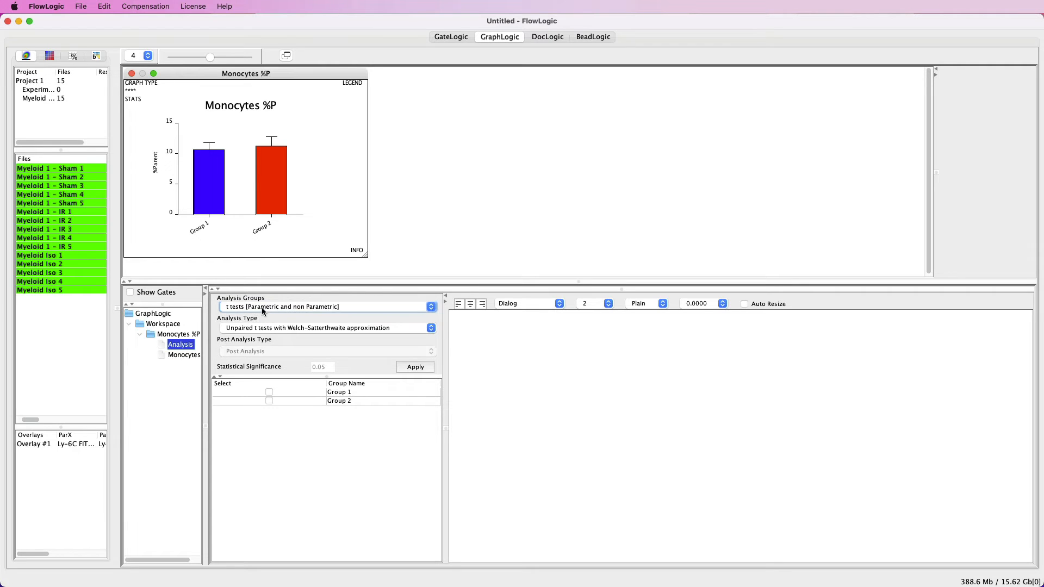
left_click(250, 330)
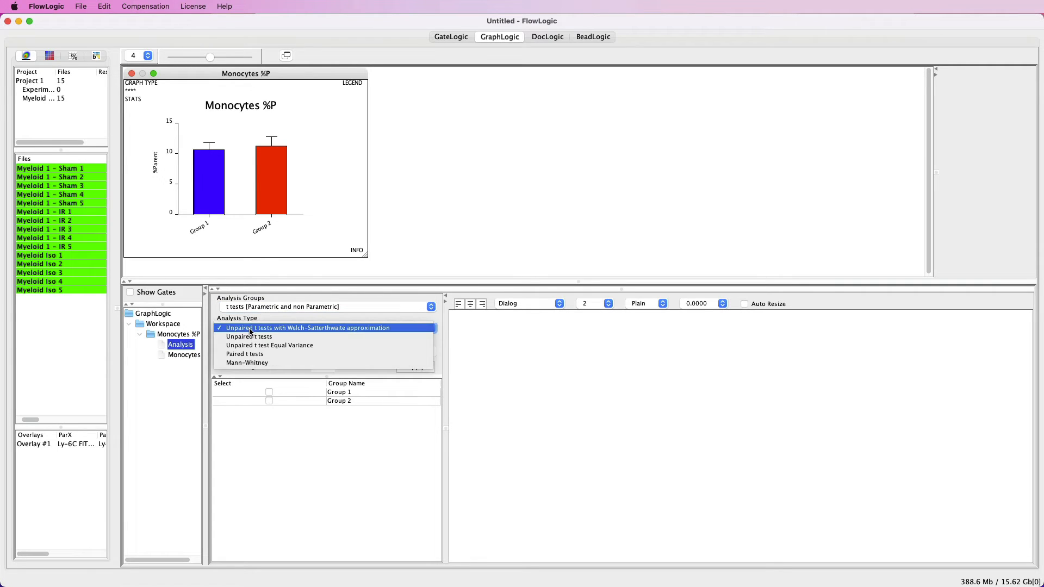
left_click(251, 337)
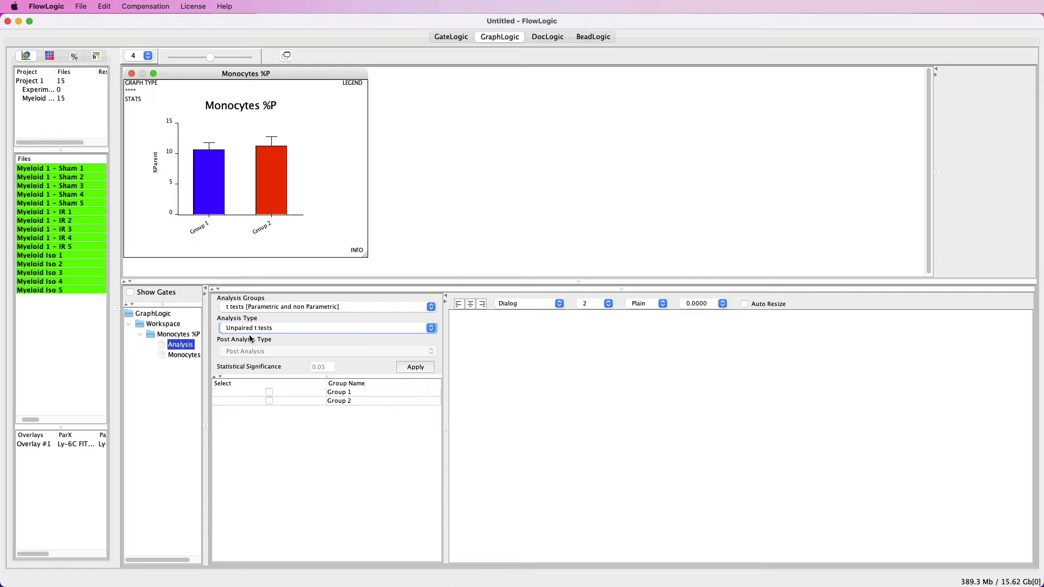
left_click(269, 392)
left_click(269, 400)
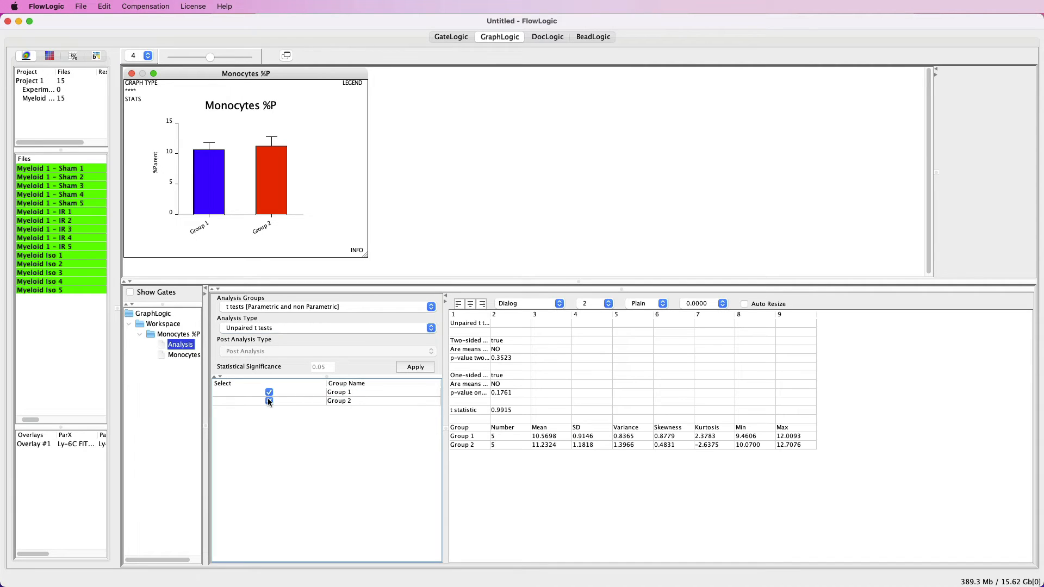
left_click(745, 304)
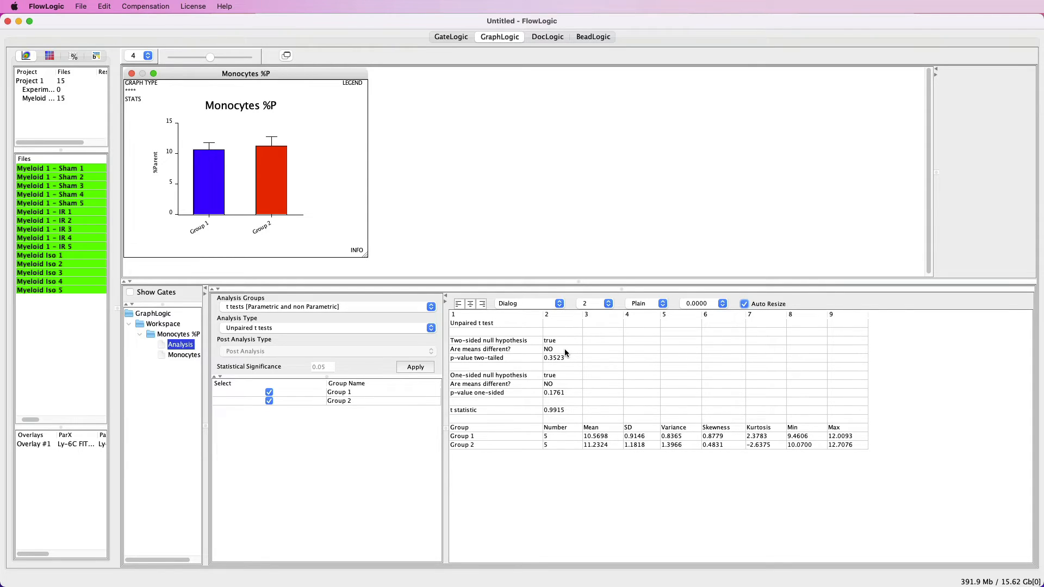
Copy the whole Monocytes %P table, A1 to F4, and paste copies of it starting at A6 and A11
left_click(153, 336)
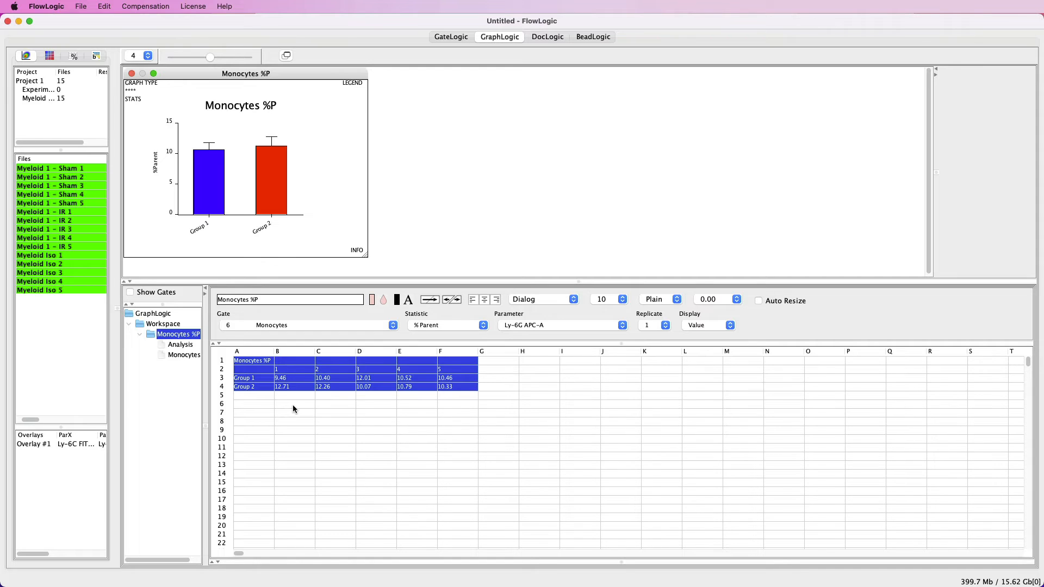
left_click(271, 360)
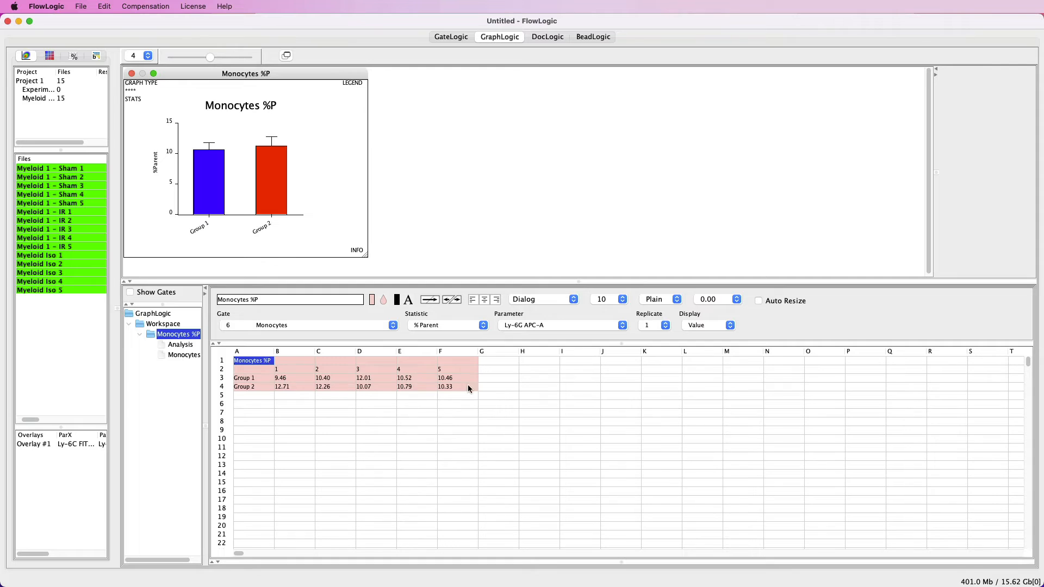
left_click_drag(458, 387, 472, 389)
key("super+c")
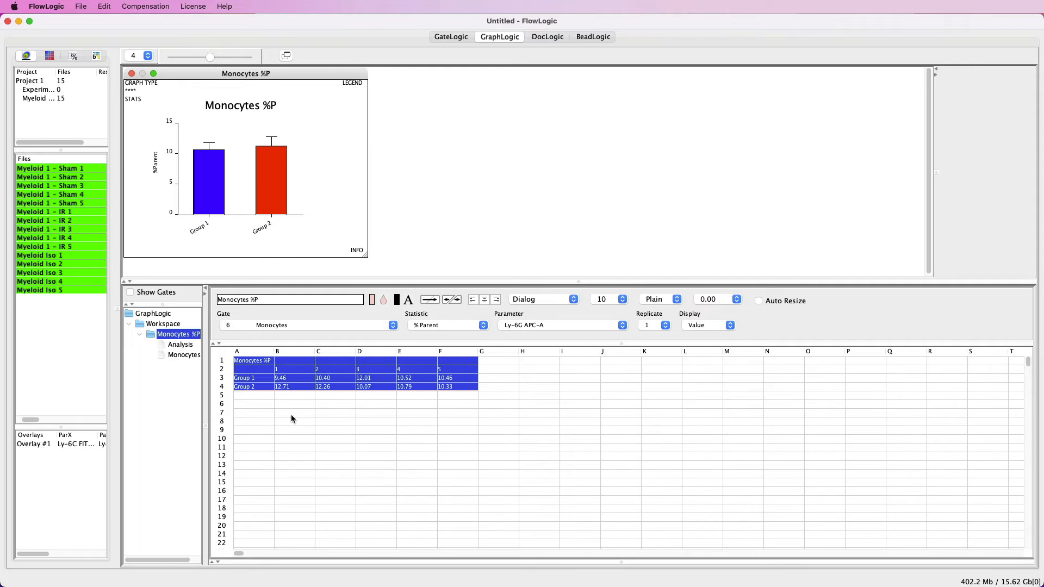
left_click(264, 408)
key("super+v")
left_click(267, 450)
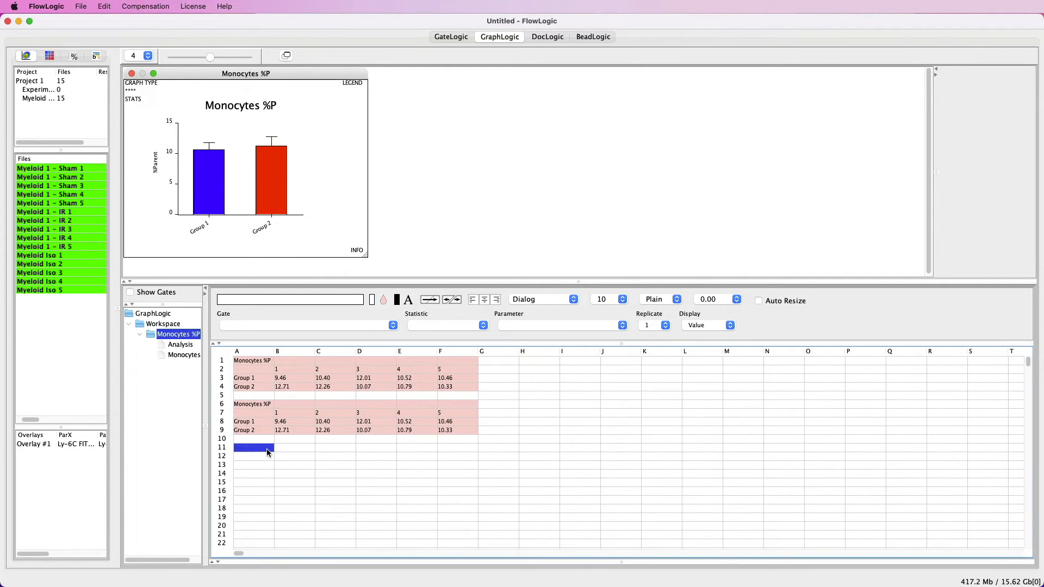
key("super+v")
Retitle the two pasted tables Granulocytes %P and Macrophages %P, and turn on Auto Resize for the spreadsheet
left_click(256, 407)
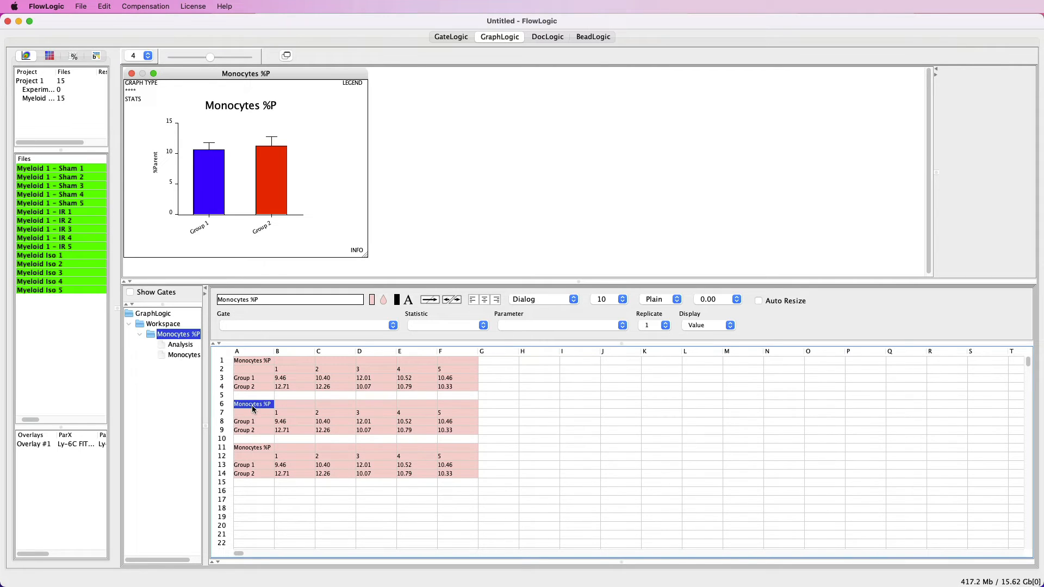
left_click_drag(249, 300, 217, 301)
type("Granulocytes")
key("Return")
left_click(248, 449)
left_click_drag(246, 301, 213, 300)
type("Macrophages")
key("Return")
left_click(759, 301)
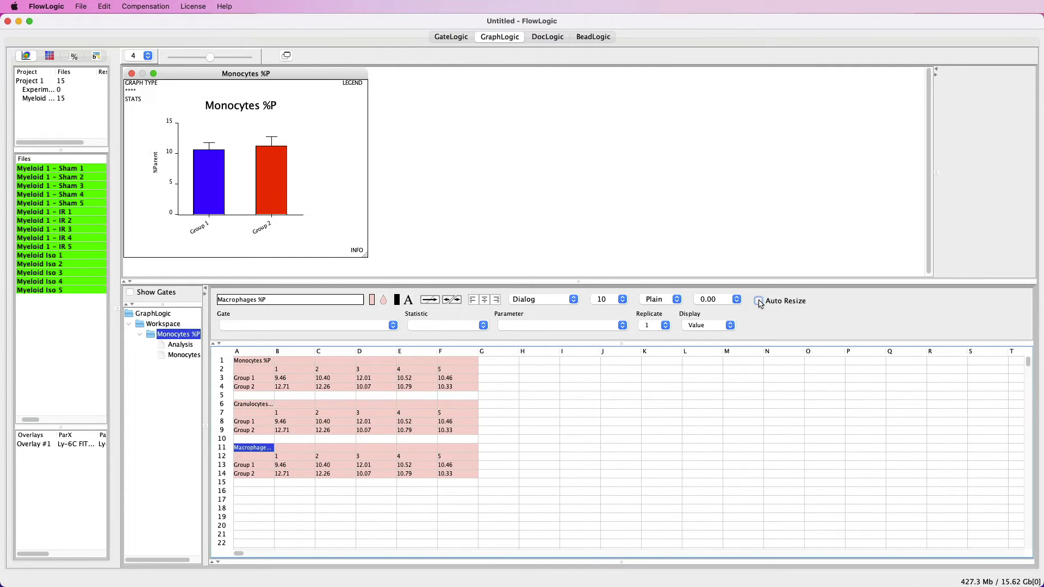
Set the gate of value cells B8 to F9 to Granulocytes and of B13 to F14 to Macrophages
left_click_drag(311, 425, 426, 432)
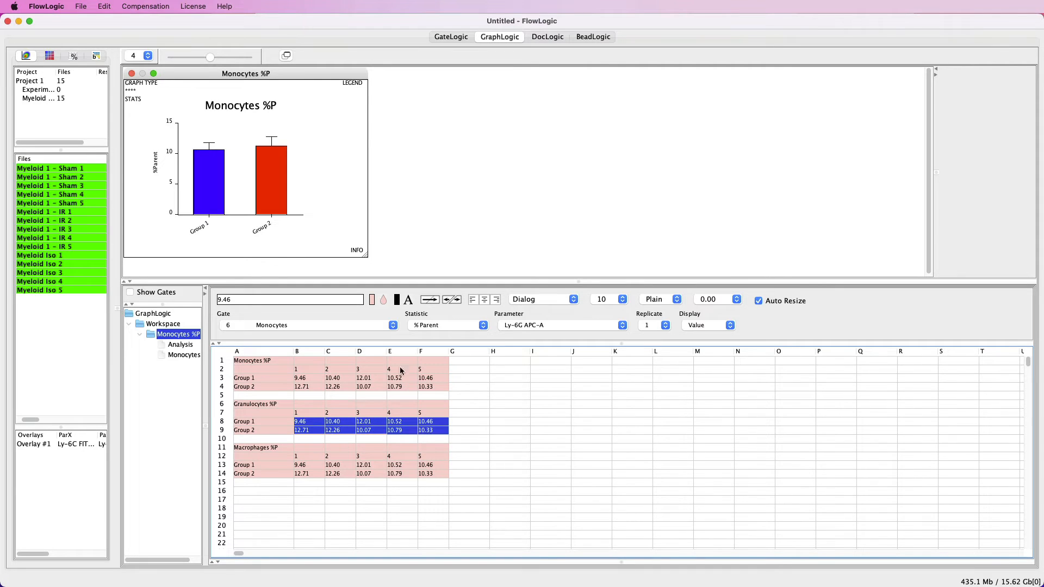
left_click(392, 326)
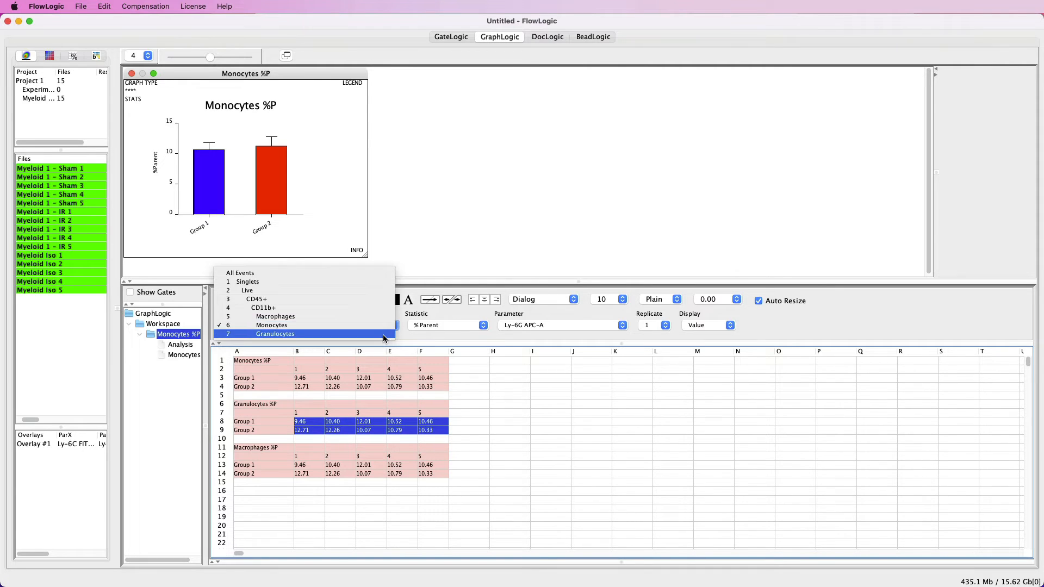
left_click(385, 335)
left_click_drag(302, 466, 427, 474)
left_click(360, 326)
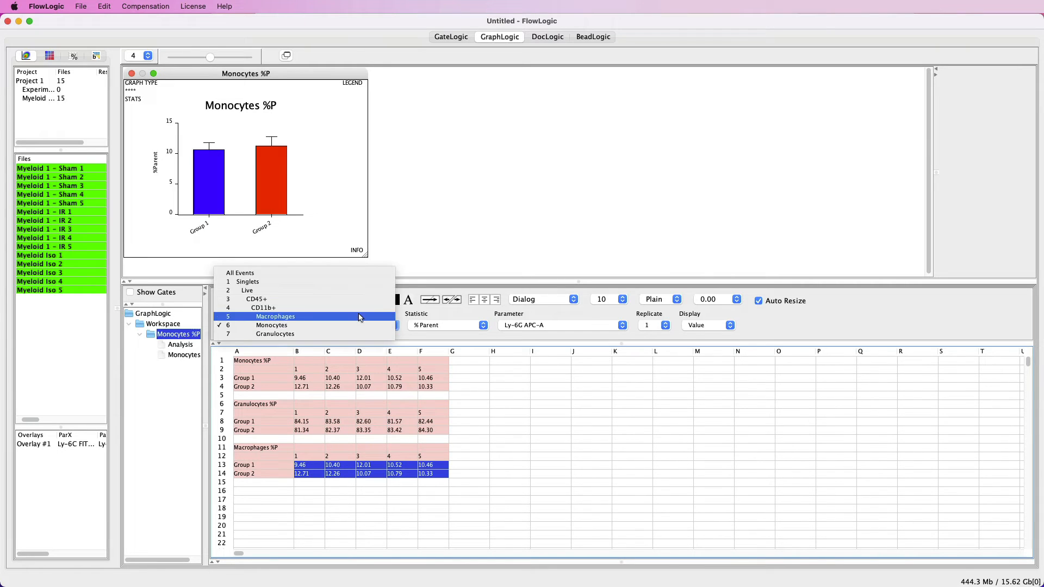
left_click(359, 318)
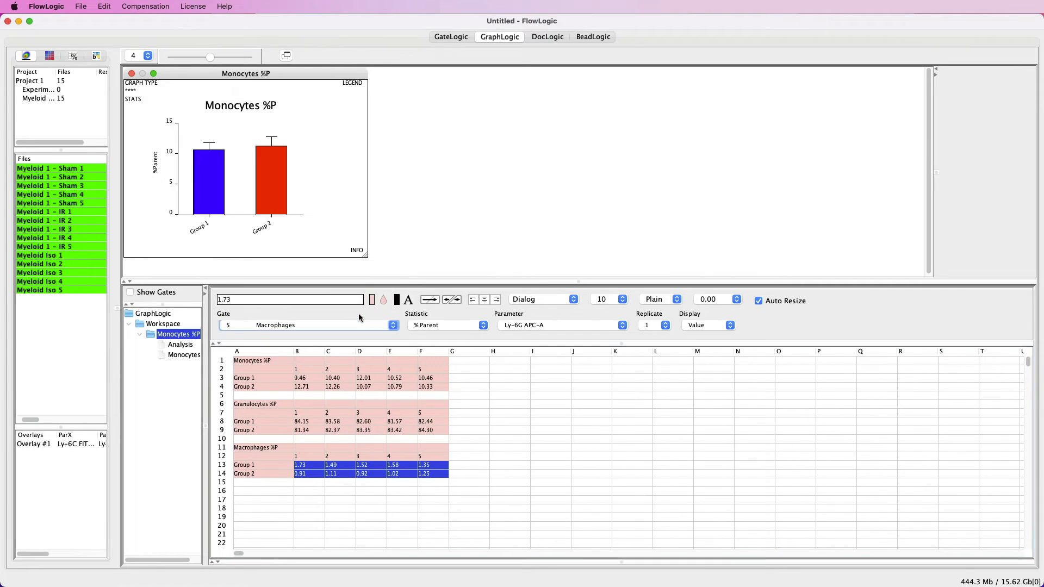
Clone the Monocytes %P table in the workspace tree to make two copies
right_click(158, 338)
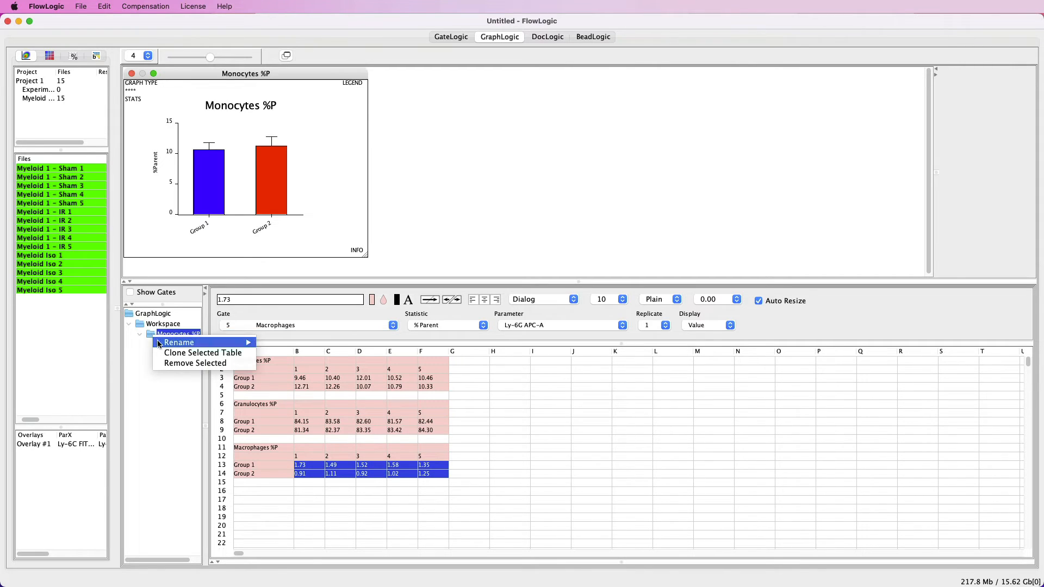
left_click(163, 353)
left_click(152, 368)
right_click(152, 368)
left_click(161, 387)
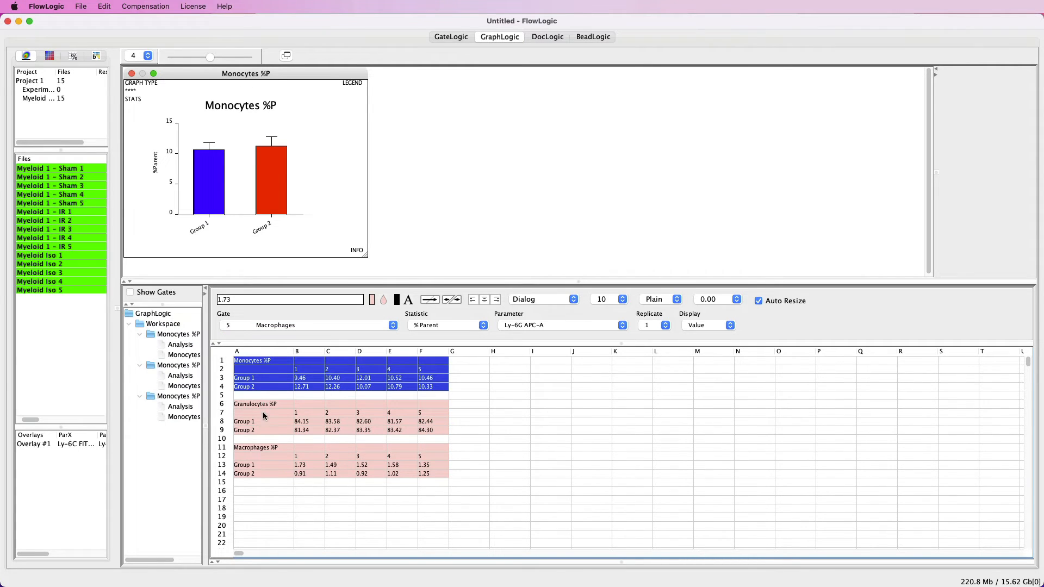
Replace the data of the two cloned Monocytes %P entries with the Granulocytes %P and Macrophages %P tables, and open the Macrophages %P graph
left_click_drag(265, 405, 170, 368)
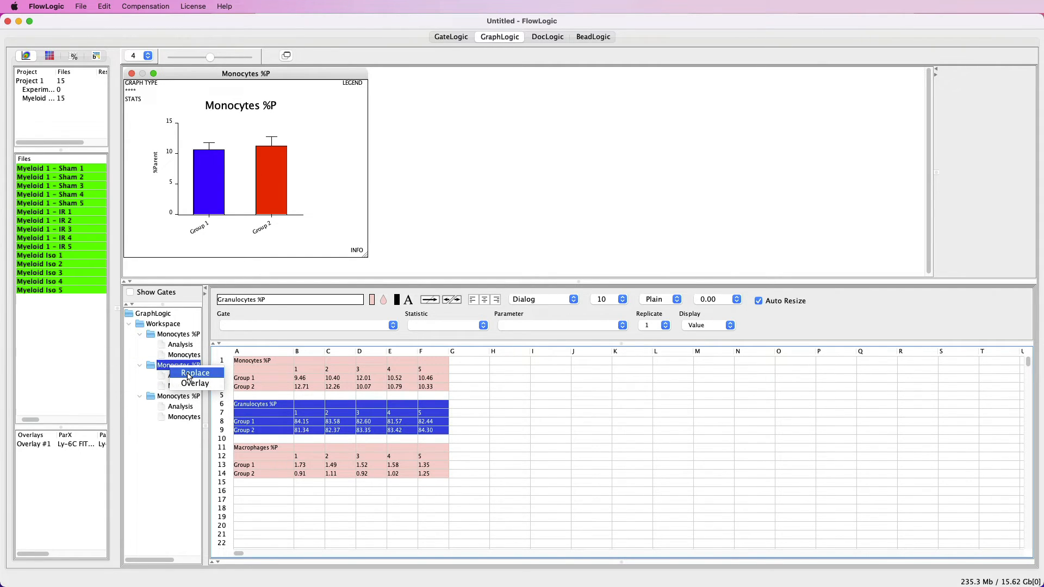
left_click(189, 373)
left_click_drag(272, 448, 171, 398)
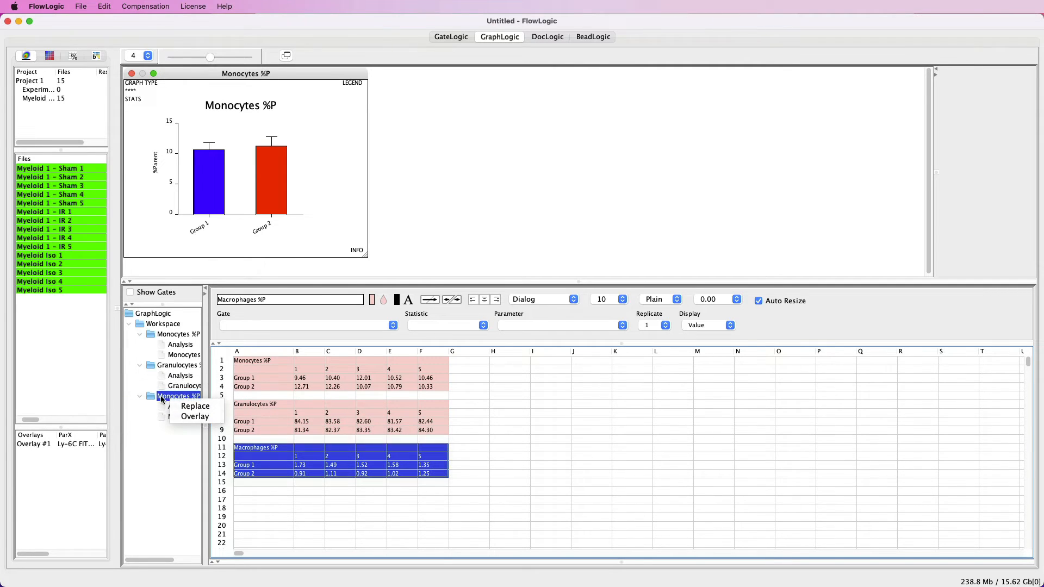
left_click(194, 407)
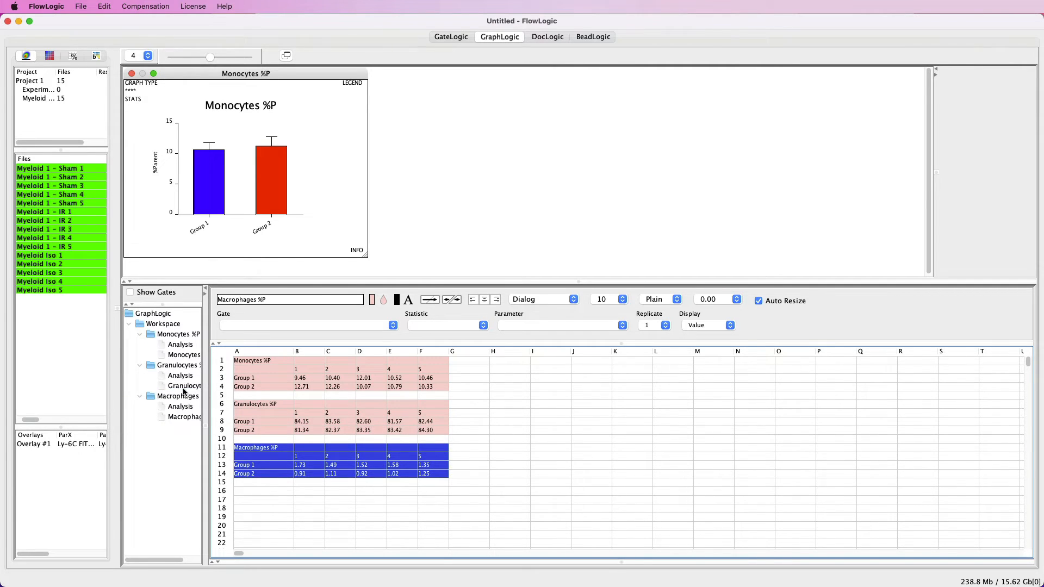
left_click(183, 418)
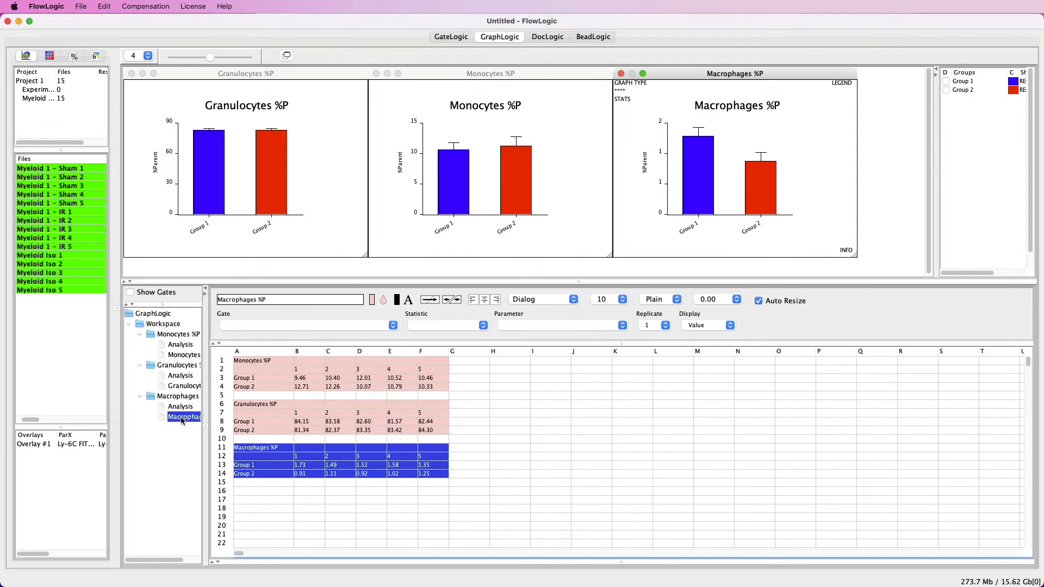
Copy all three %P tables, A1 to F14, and paste them starting at cell H1
left_click_drag(282, 361, 440, 475)
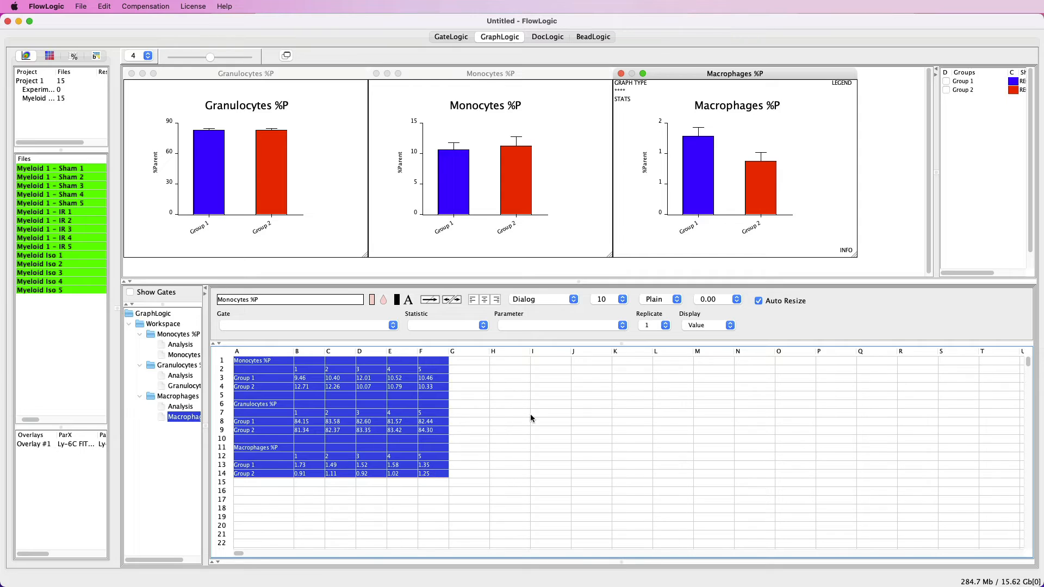
key("super+c")
left_click(500, 361)
key("super+v")
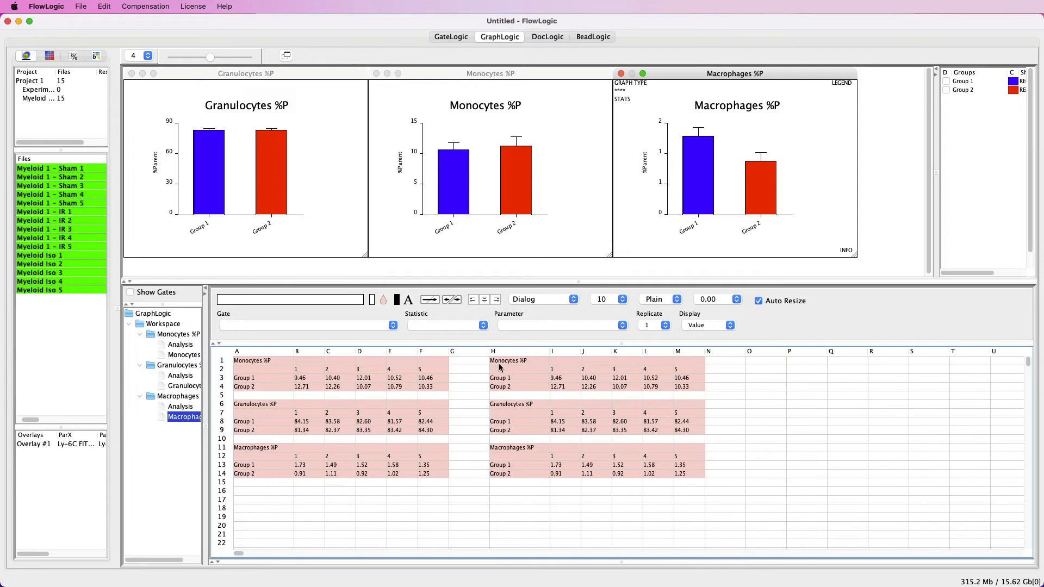
Change the statistic of the pasted tables' value cells, I3 to M14, to Event Count
left_click_drag(560, 378, 690, 474)
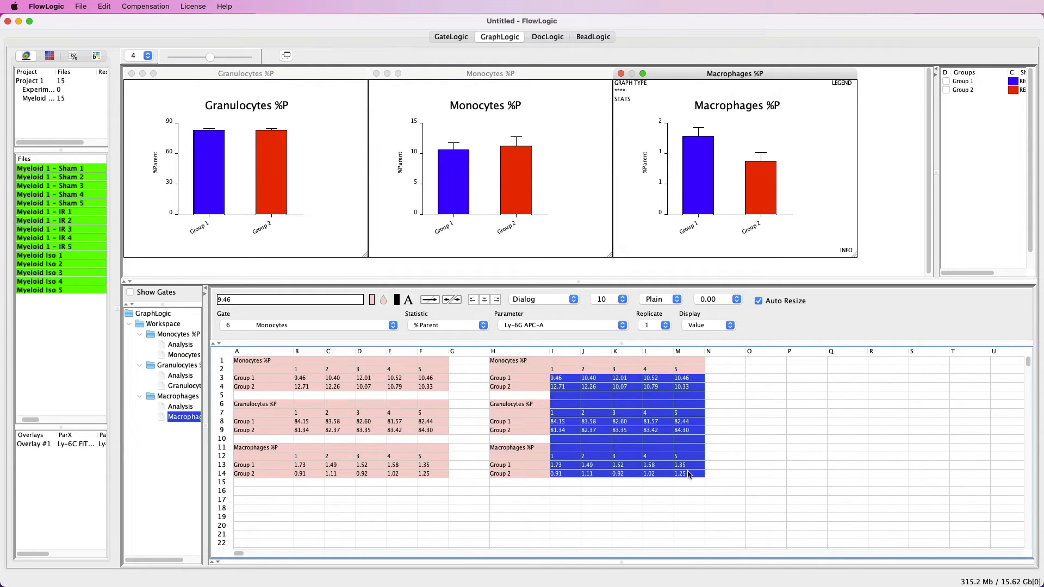
left_click(439, 325)
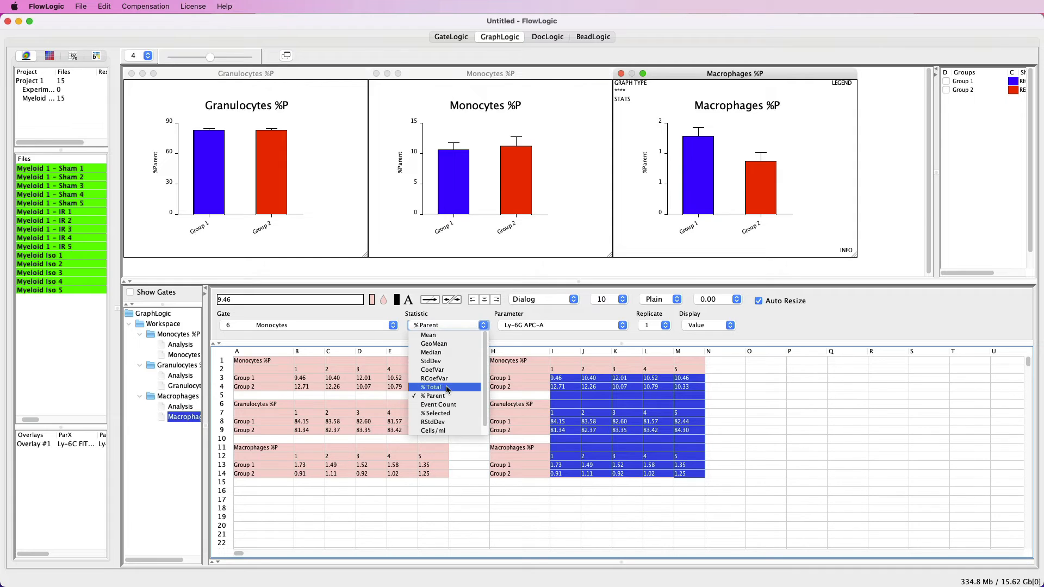
left_click(446, 404)
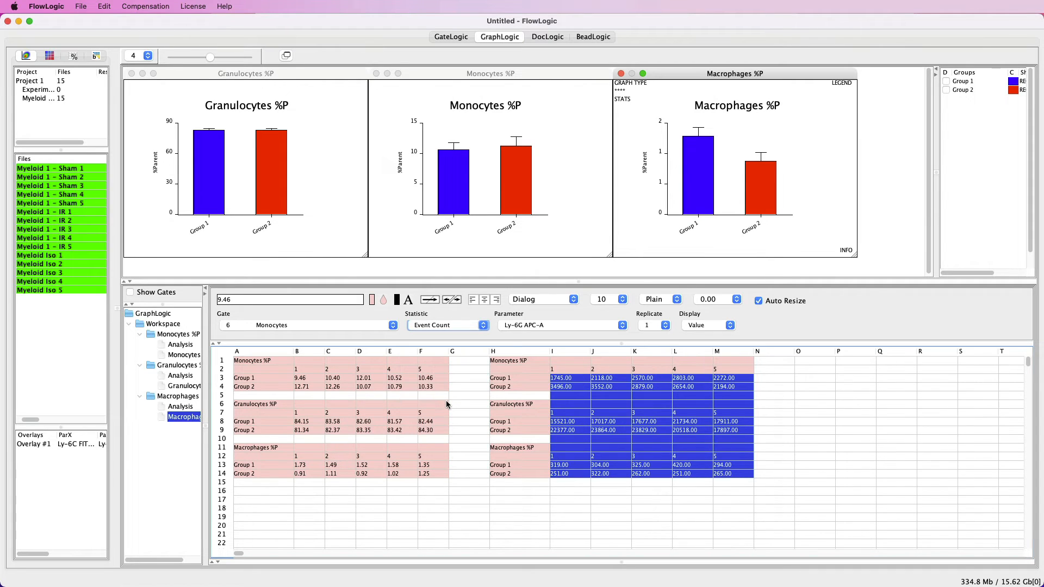
left_click(772, 484)
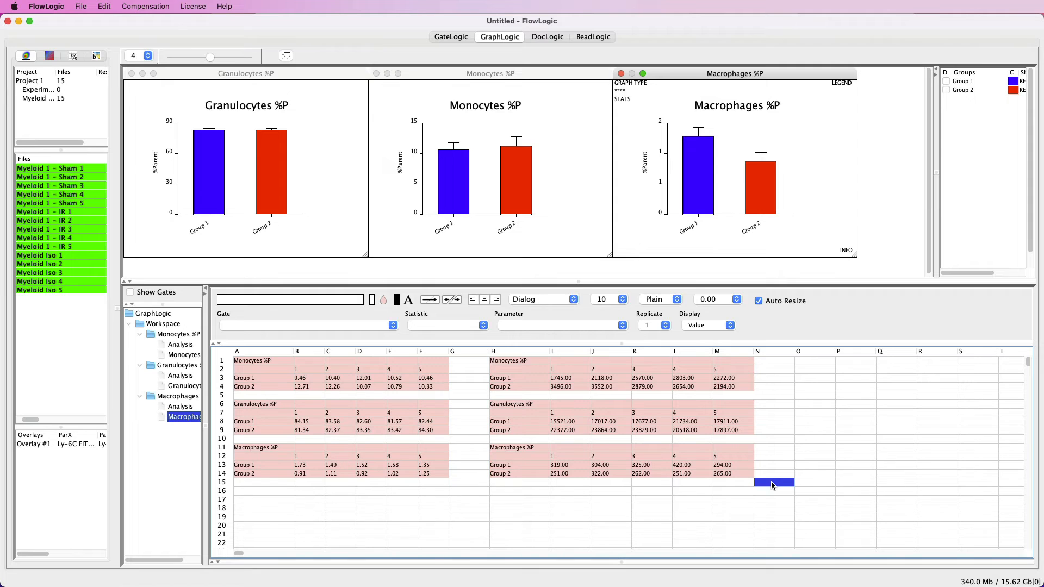
Check the event statistics in GateLogic, and insert the Myeloid Stain statistic table into the GraphLogic spreadsheet at cell B16
left_click(451, 37)
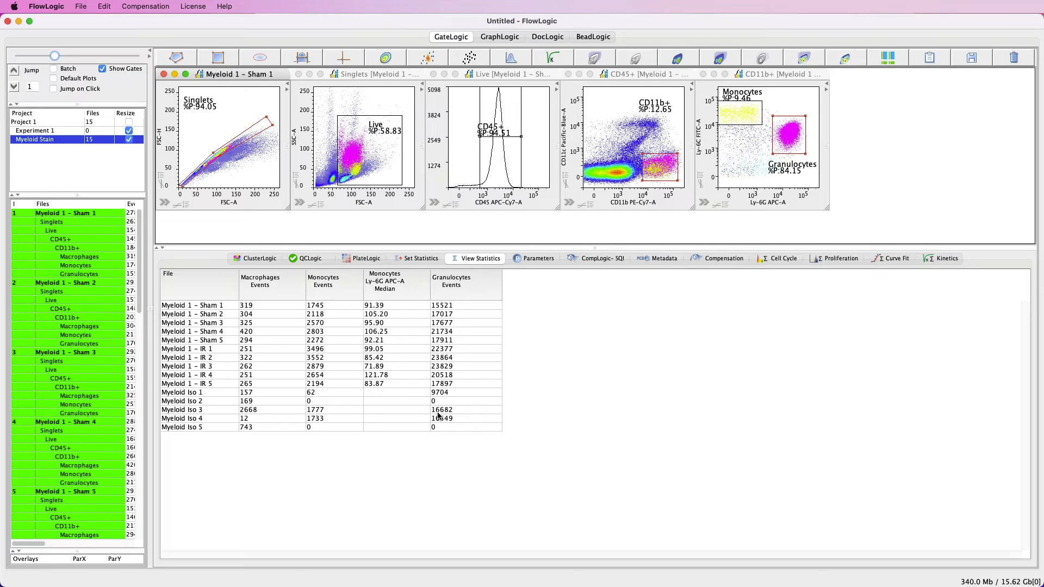
left_click(499, 39)
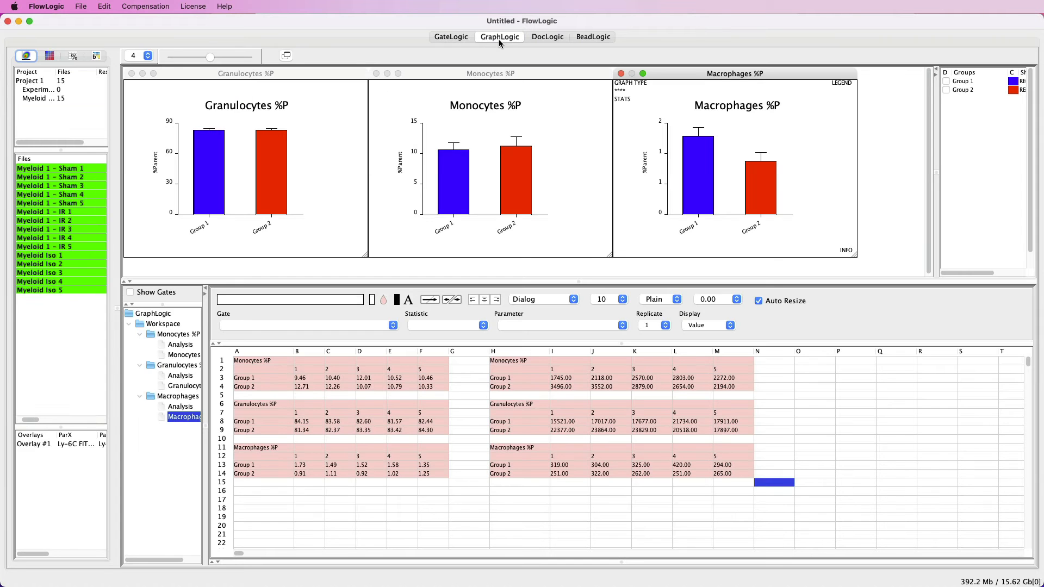
left_click(72, 56)
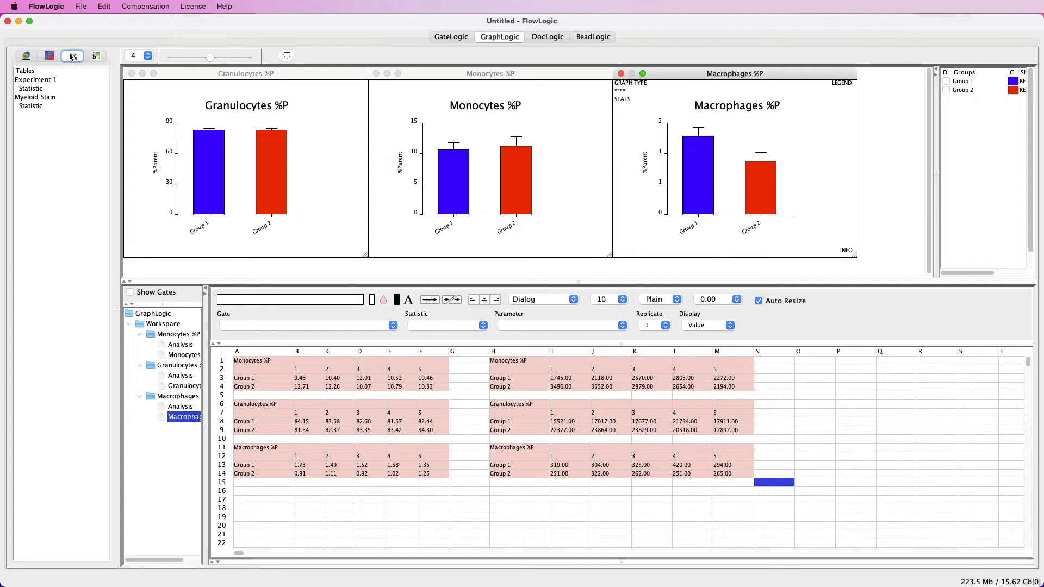
left_click(29, 108)
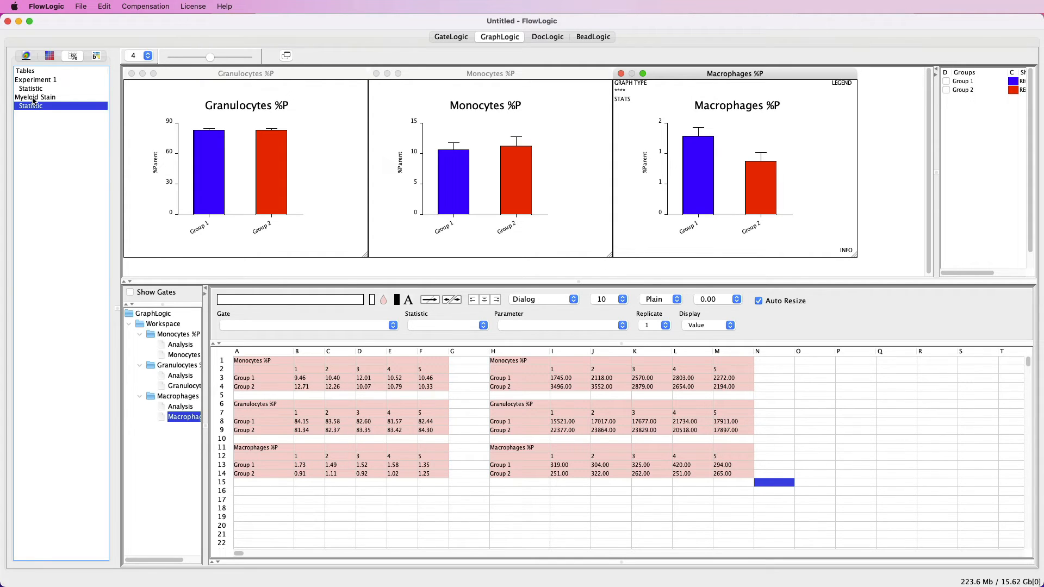
left_click_drag(27, 107, 309, 494)
scroll(310, 492, "down", 5)
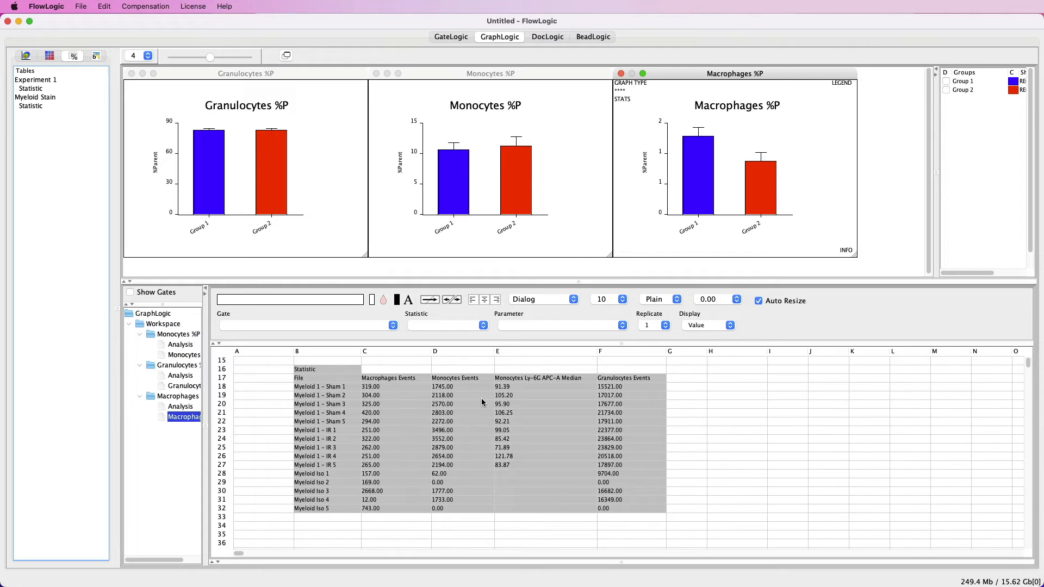
right_click(482, 403)
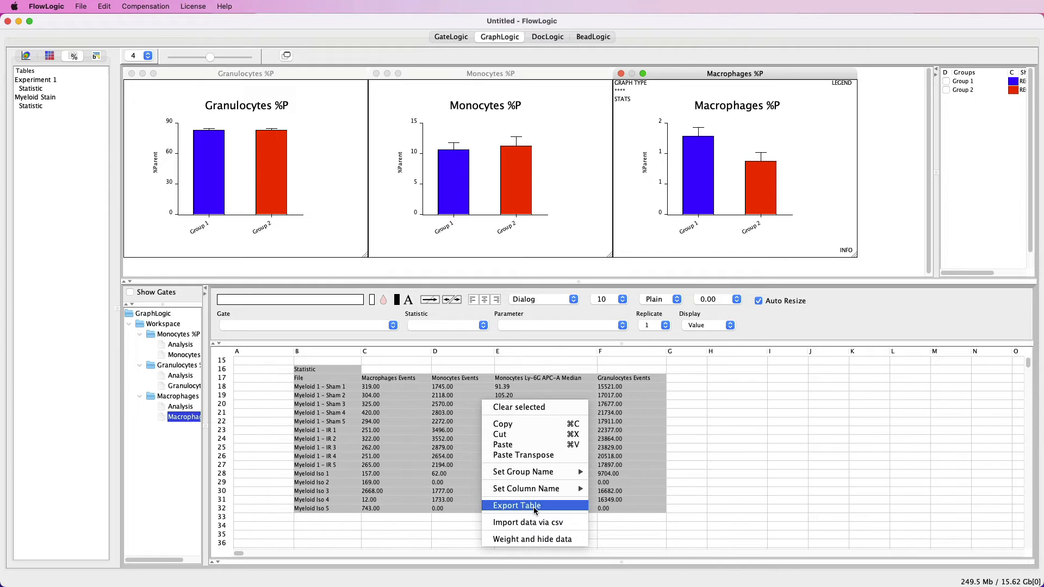
Switch to DocLogic and examine the plate, GraphLogic and BeadLogic components available for the document, ending at the file list
left_click(542, 38)
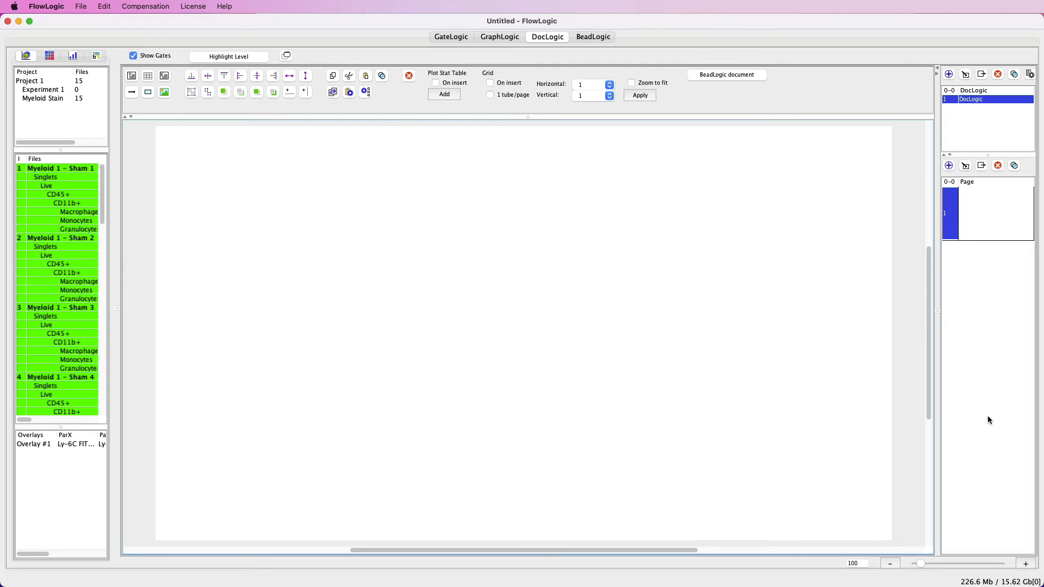
left_click(56, 60)
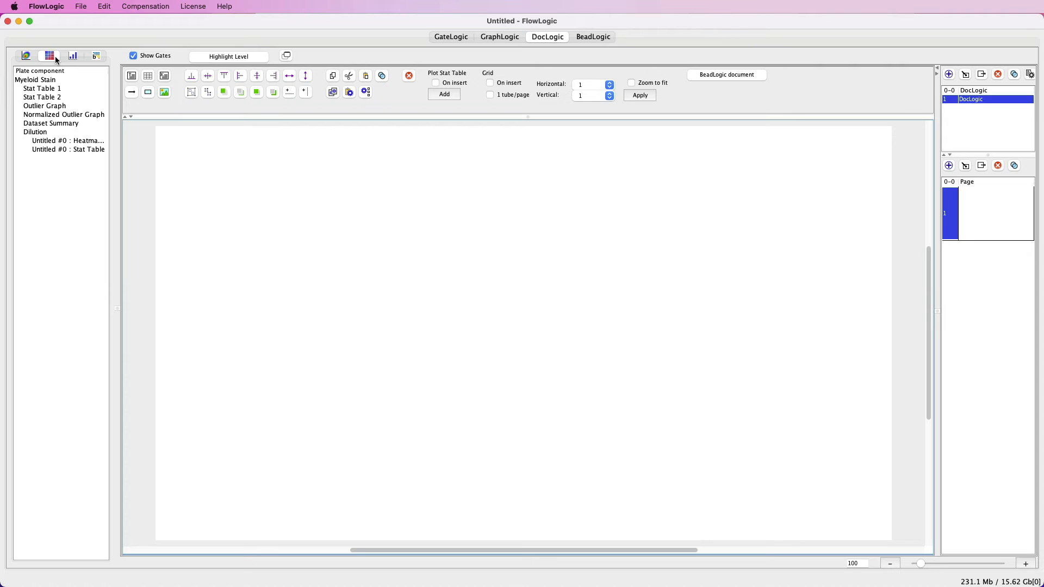
left_click(71, 62)
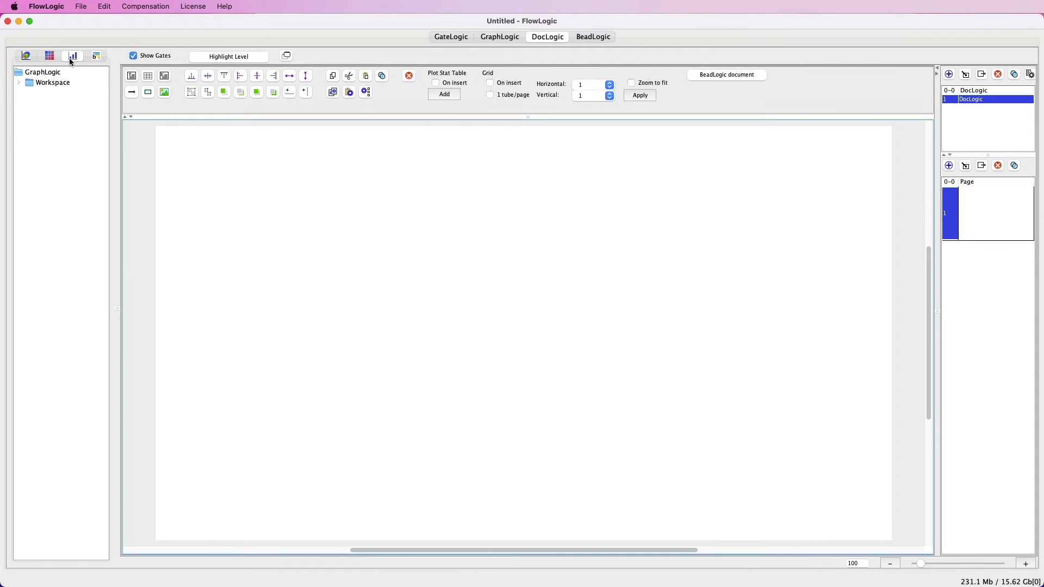
left_click(19, 82)
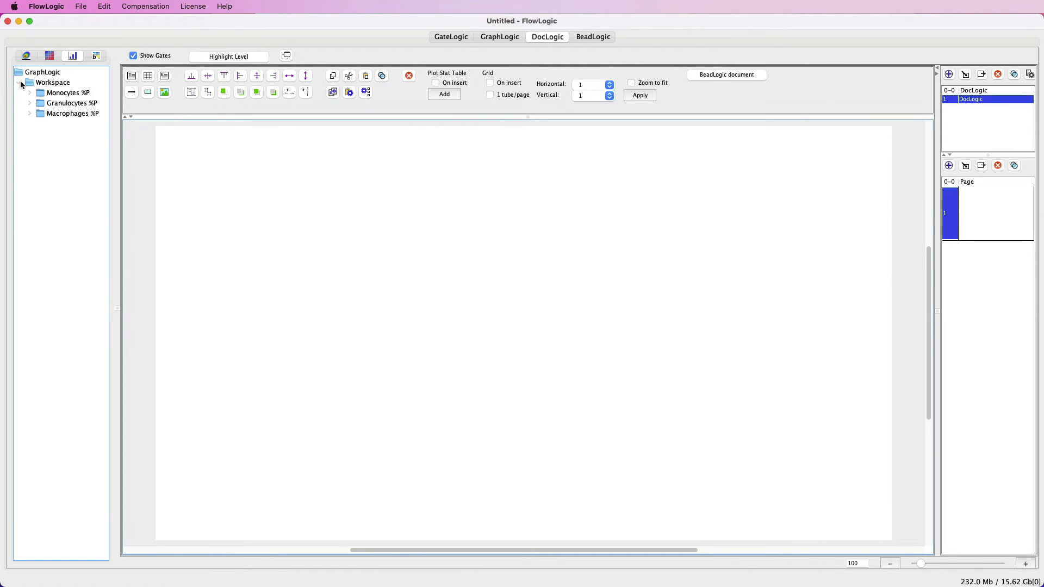
left_click(101, 58)
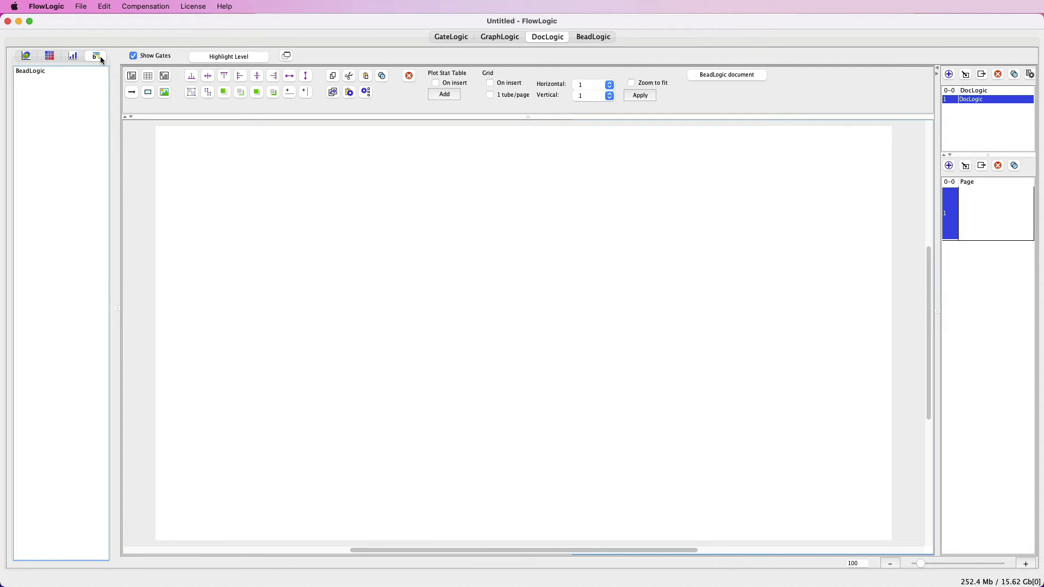
left_click(26, 56)
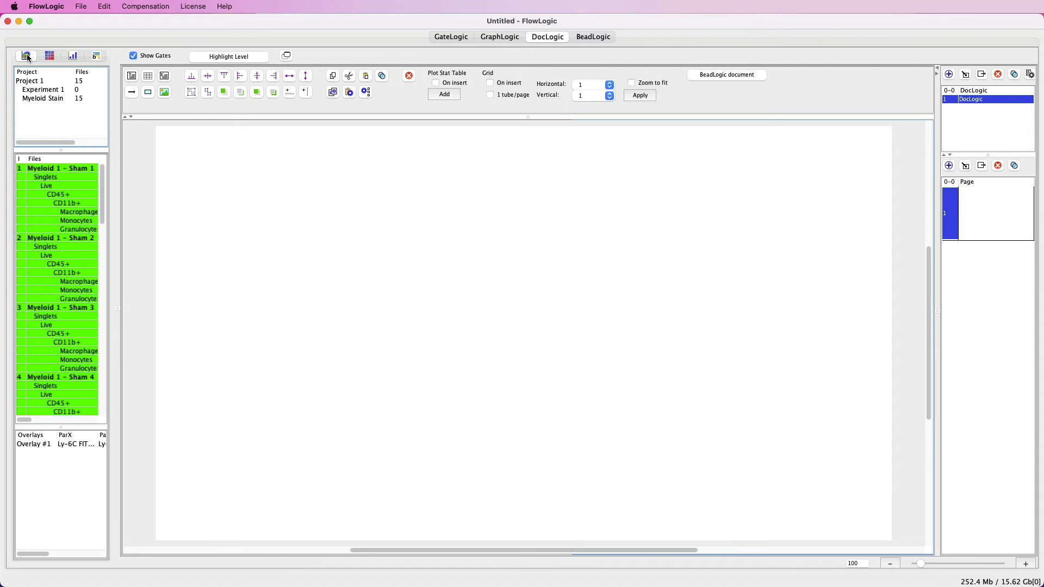
left_click(81, 168)
left_click_drag(70, 171, 192, 171)
left_click_drag(233, 233, 265, 229)
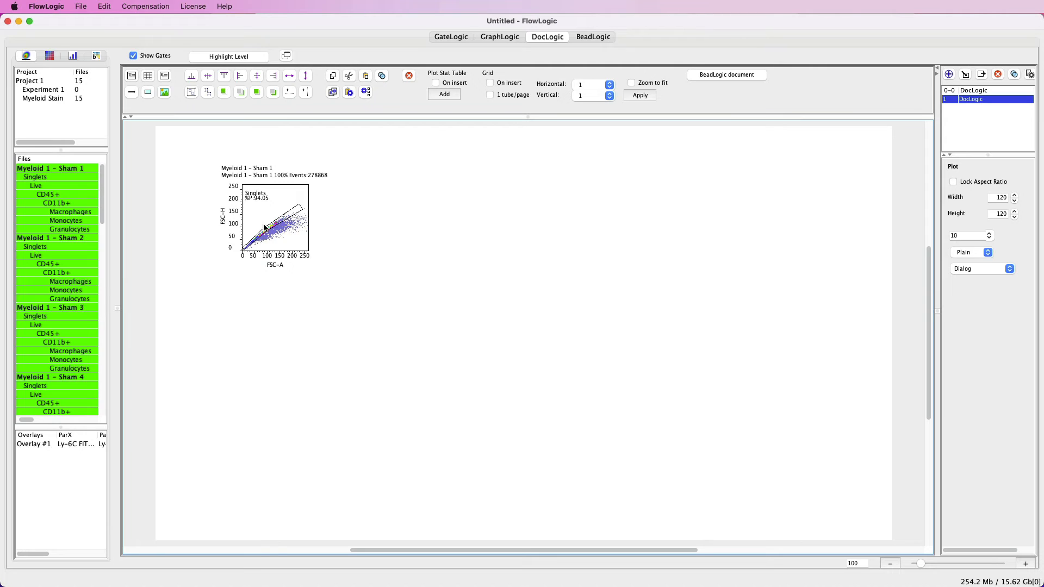
left_click_drag(265, 228, 265, 228)
key("Delete")
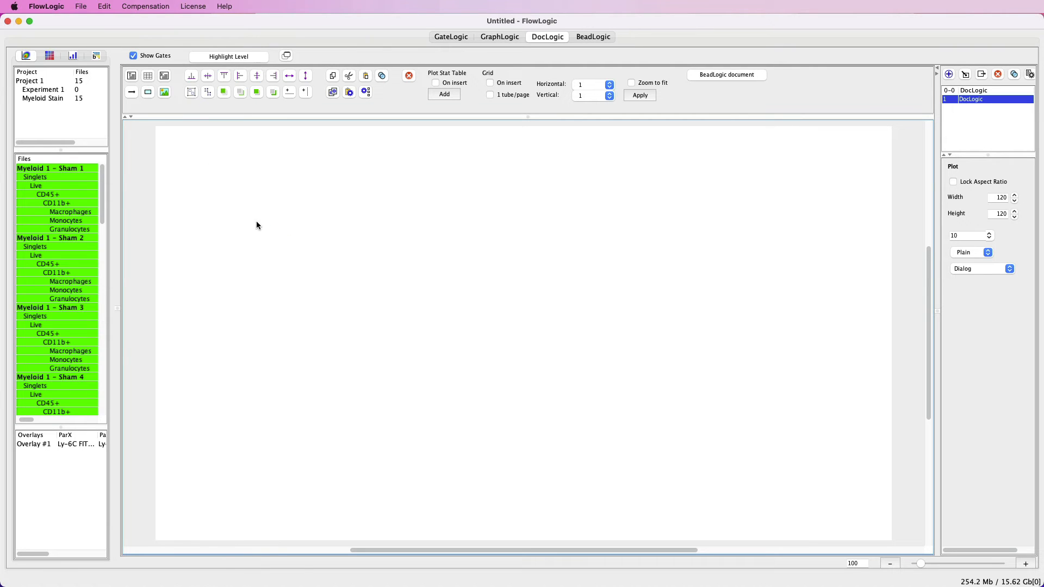
Insert the whole gating hierarchy of Myeloid 1 - Sham 1 as plots, and arrange them in one evenly spaced, middle-aligned row
left_click(80, 170)
left_click_drag(80, 170, 210, 176)
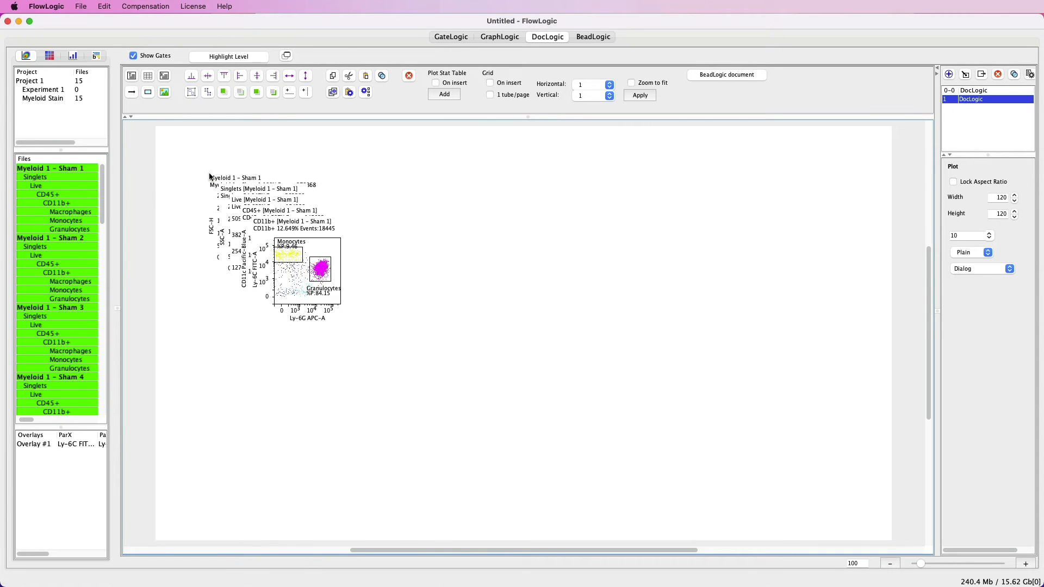
left_click_drag(308, 293, 656, 245)
left_click_drag(168, 133, 782, 373)
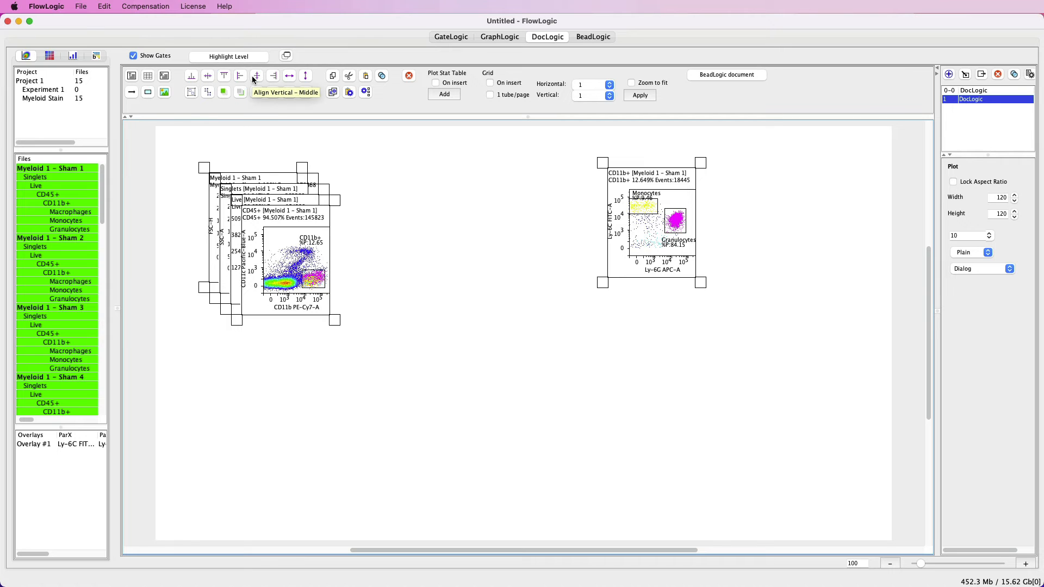
left_click(207, 77)
left_click(289, 76)
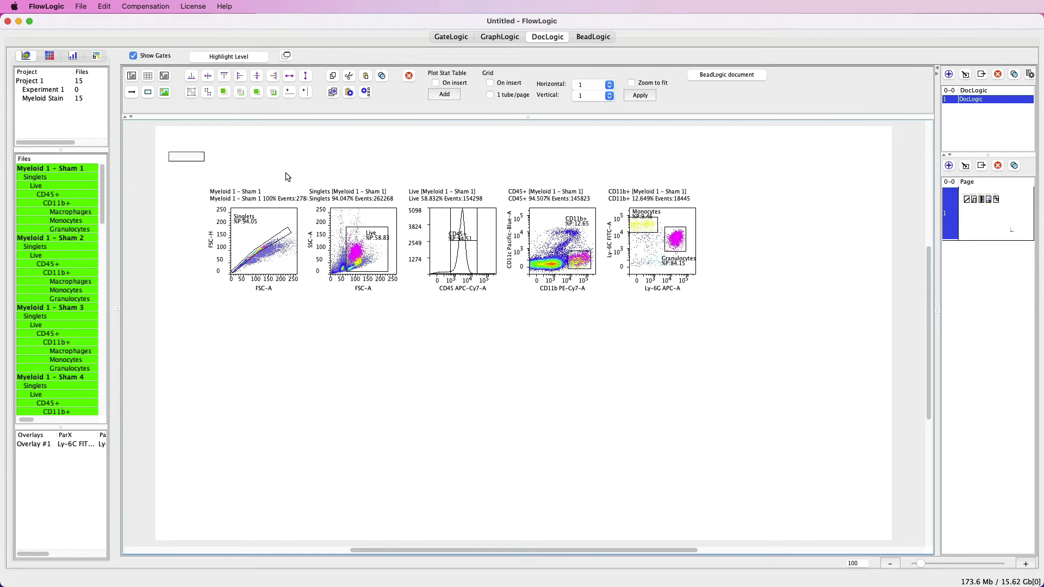
Move the row of five gating plots together to the upper left of the document page
left_click_drag(197, 163, 781, 327)
left_click_drag(646, 244, 610, 202)
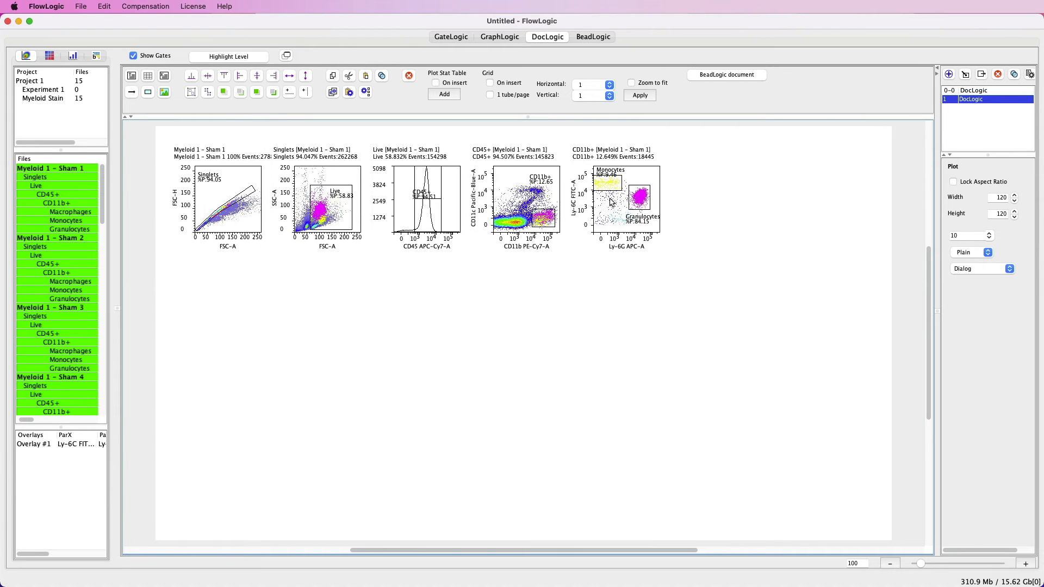
left_click(614, 312)
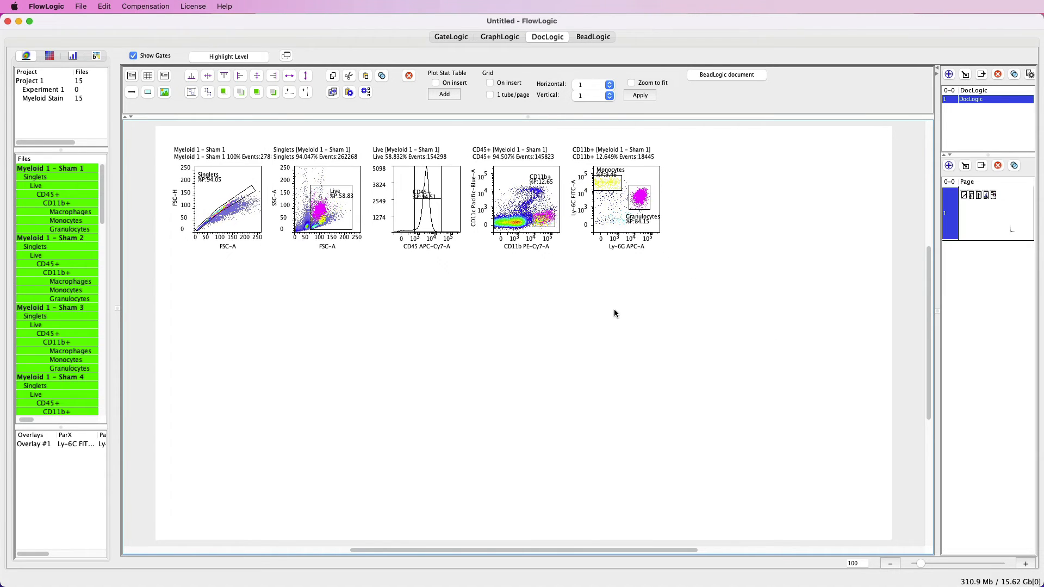
Insert the Monocytes %P, Granulocytes %P and Macrophages %P graphs side by side across the lower part of the page
left_click(75, 57)
left_click(30, 93)
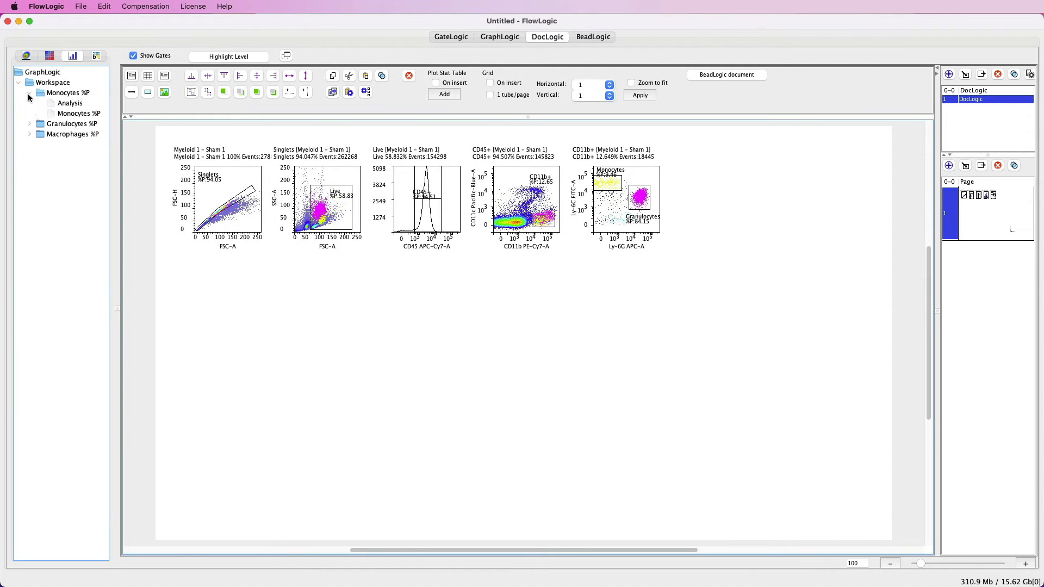
left_click(30, 124)
left_click(29, 155)
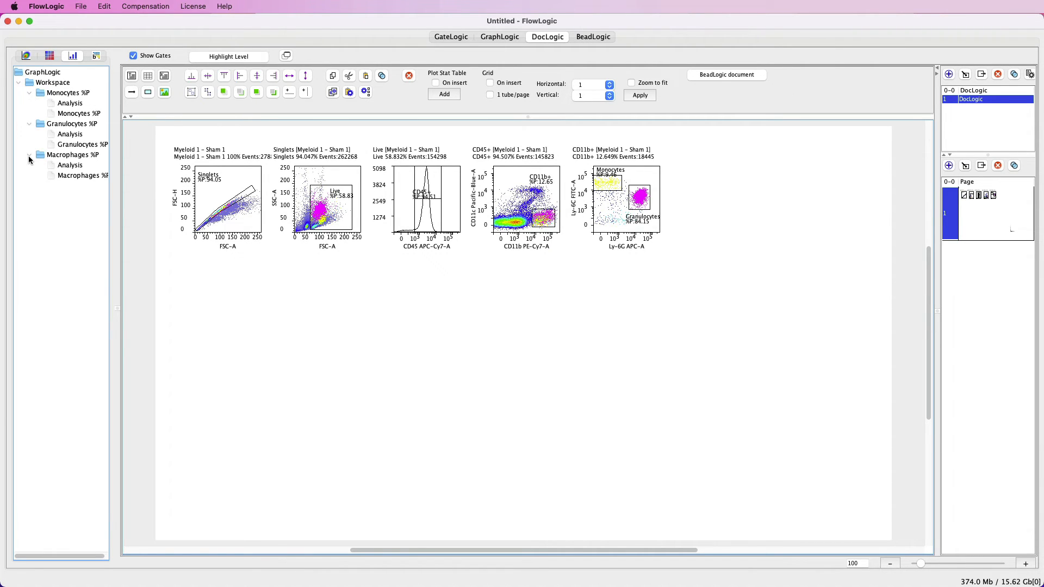
left_click_drag(66, 114, 269, 390)
left_click(55, 144)
left_click_drag(53, 141, 476, 367)
left_click_drag(581, 454, 497, 428)
left_click_drag(88, 176, 732, 412)
left_click_drag(821, 469, 727, 407)
Distribute the three bar graphs evenly in the horizontal direction and align them on their horizontal middle
left_click_drag(137, 264, 886, 548)
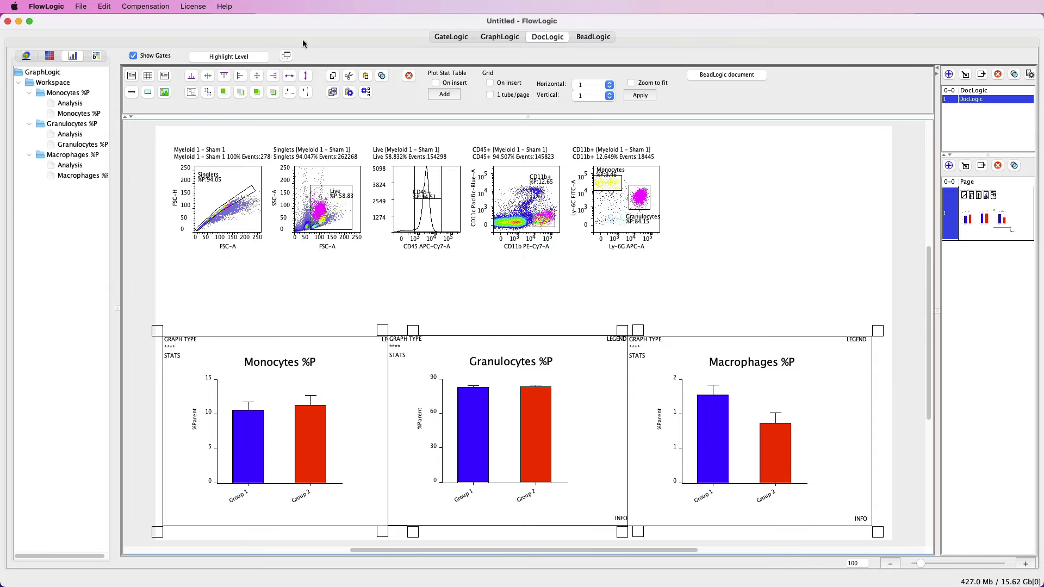
left_click(290, 75)
left_click(207, 76)
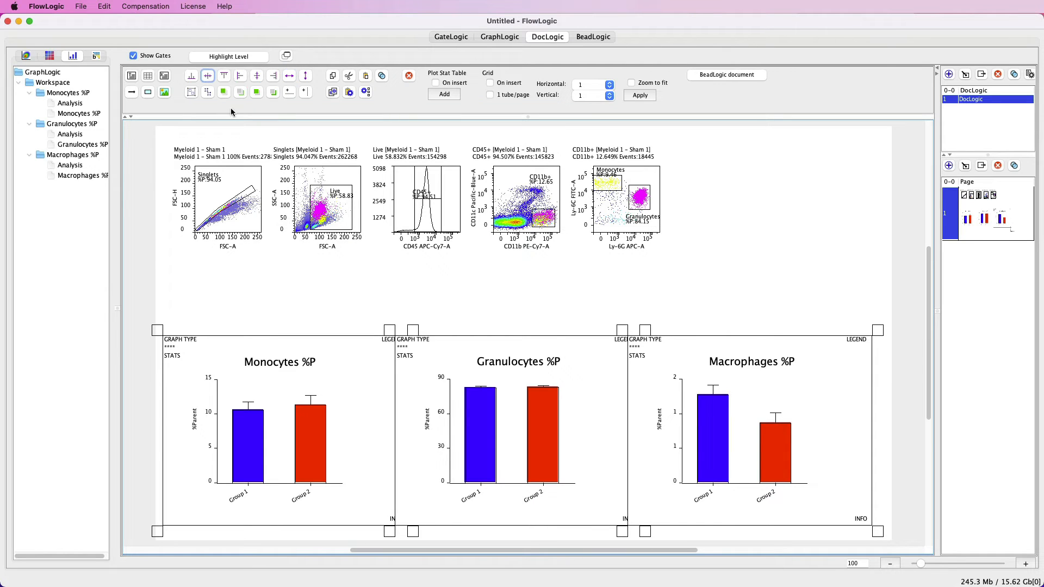
left_click(811, 261)
Insert the Monocytes %P table on the page between the gating plots and the Monocytes %P graph
left_click_drag(69, 93, 239, 284)
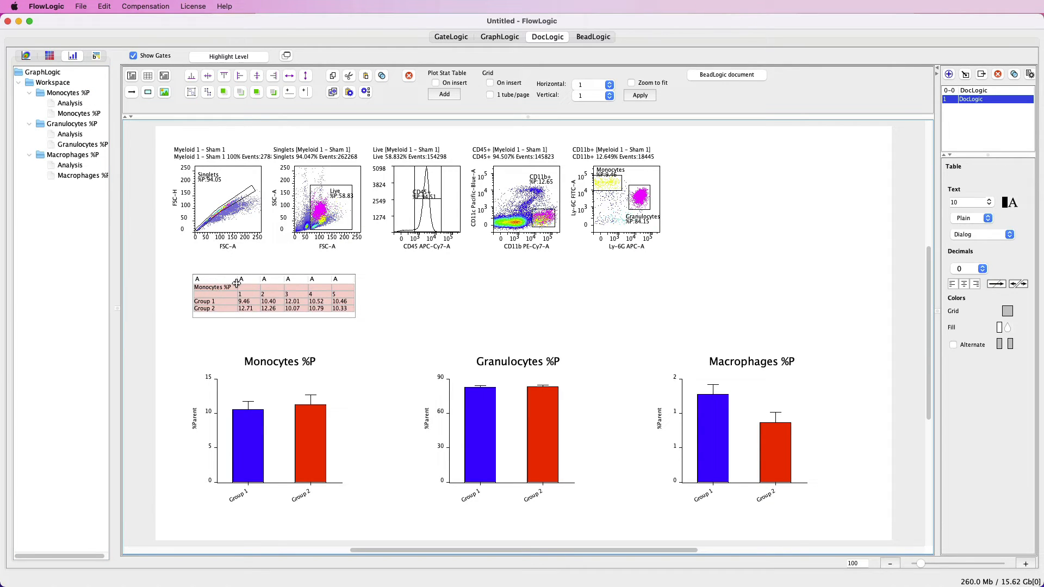
left_click(453, 308)
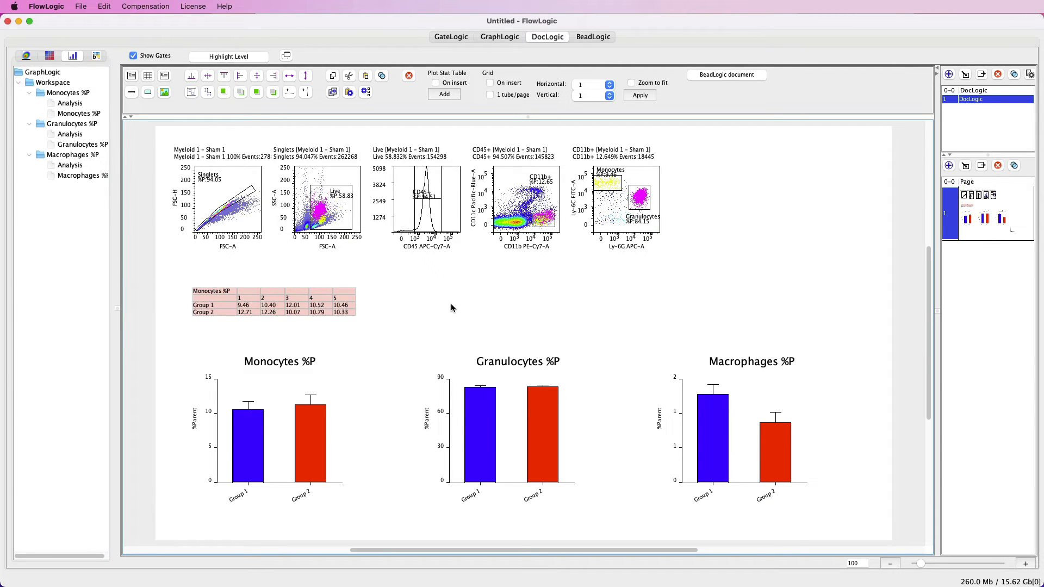
Add a second document page, insert the Myeloid Stain plate on it and enlarge the plate across most of the page width
left_click(949, 166)
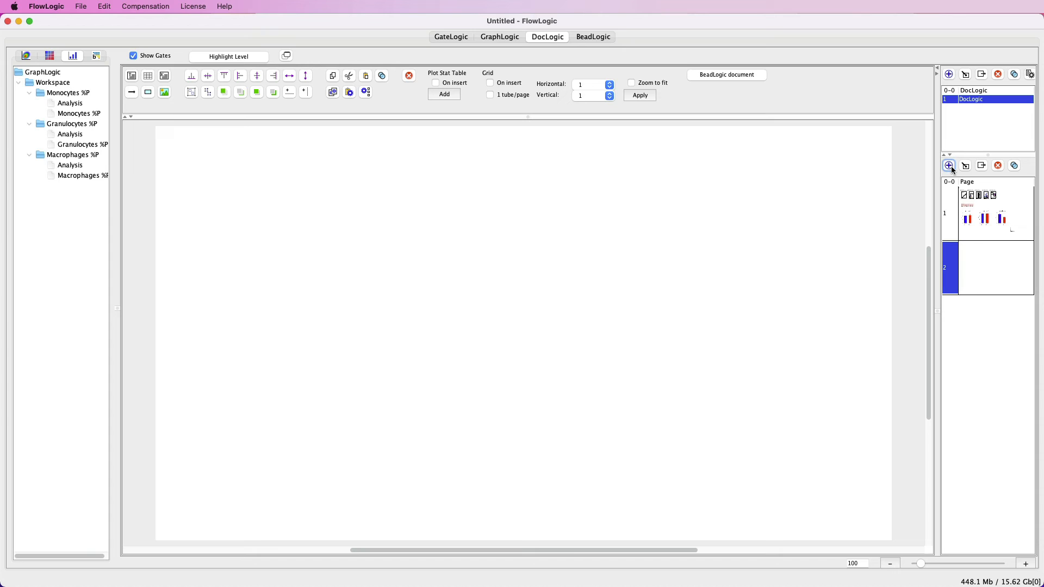
left_click(43, 53)
left_click_drag(35, 80, 220, 175)
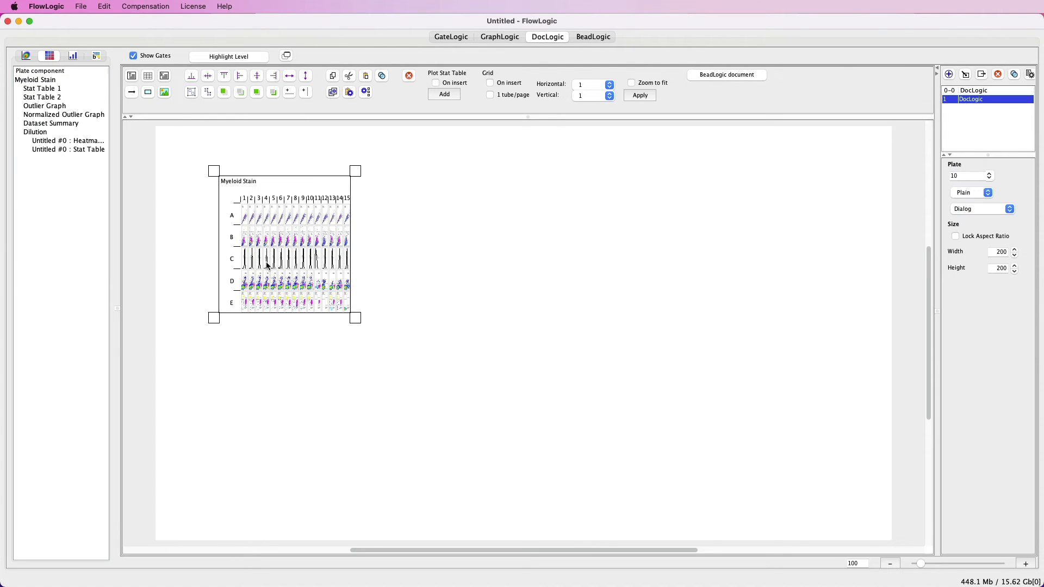
left_click_drag(360, 328, 844, 437)
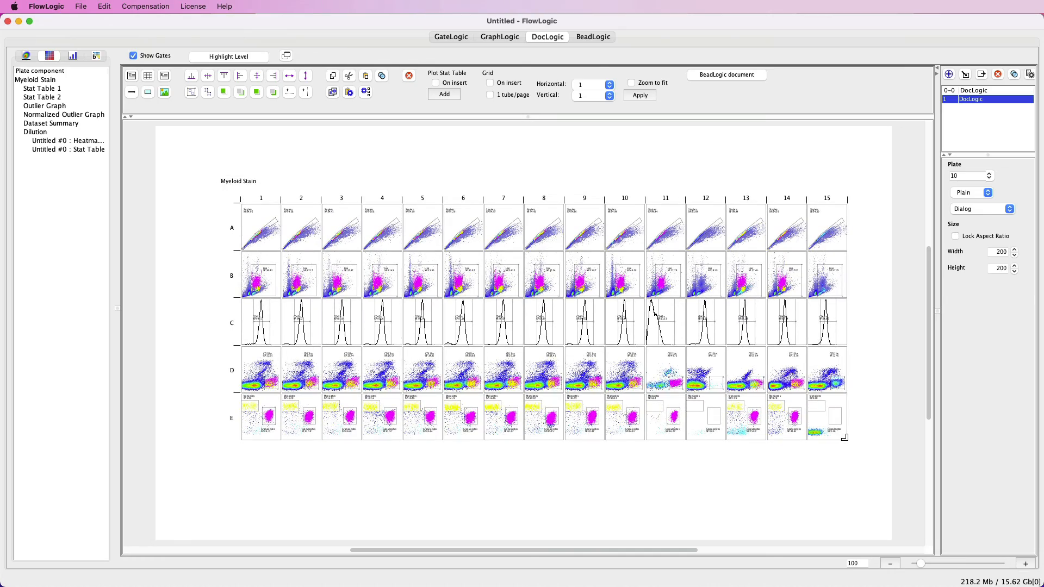
Recolour the Group 1 bar of page 1's Monocytes %P graph light green and check the linked graph in GraphLogic
left_click(1011, 224)
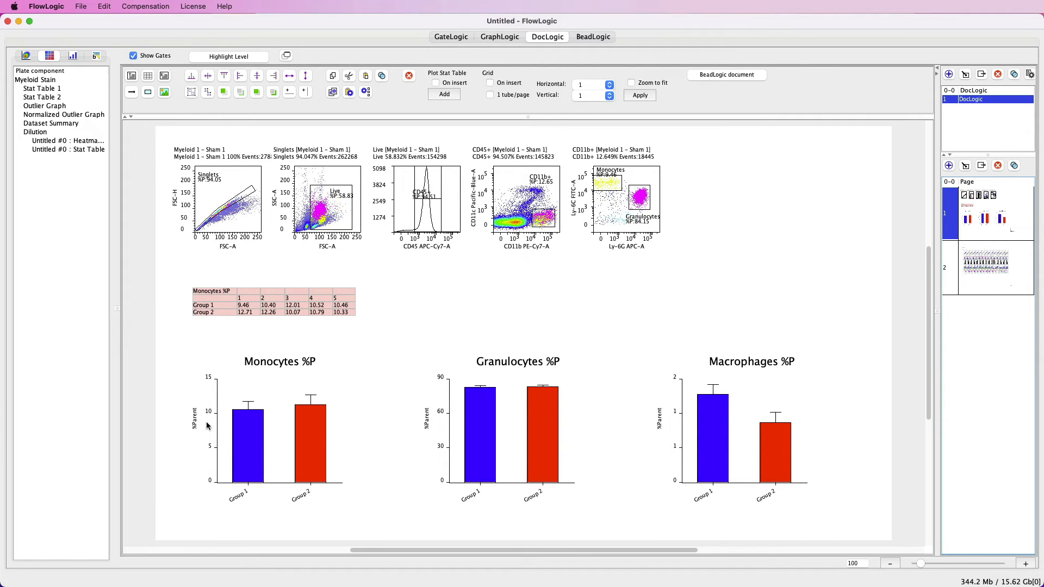
left_click(252, 447)
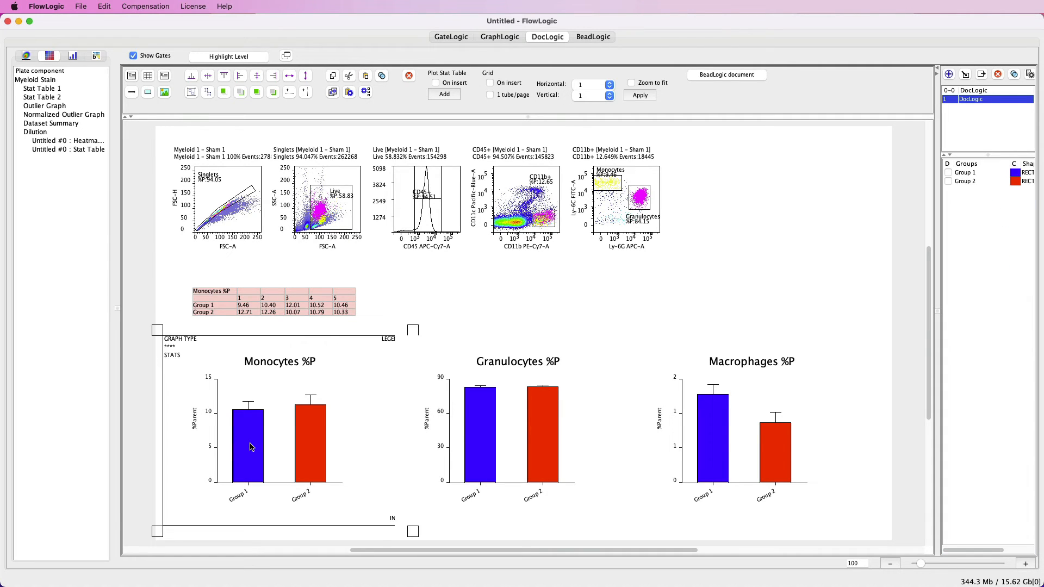
left_click(1017, 178)
left_click(891, 156)
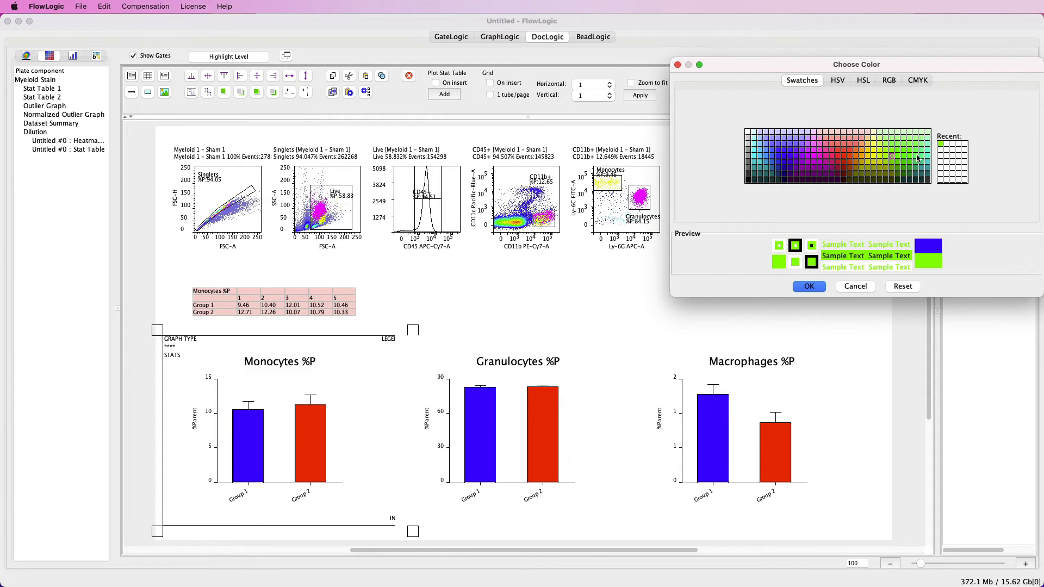
left_click(807, 287)
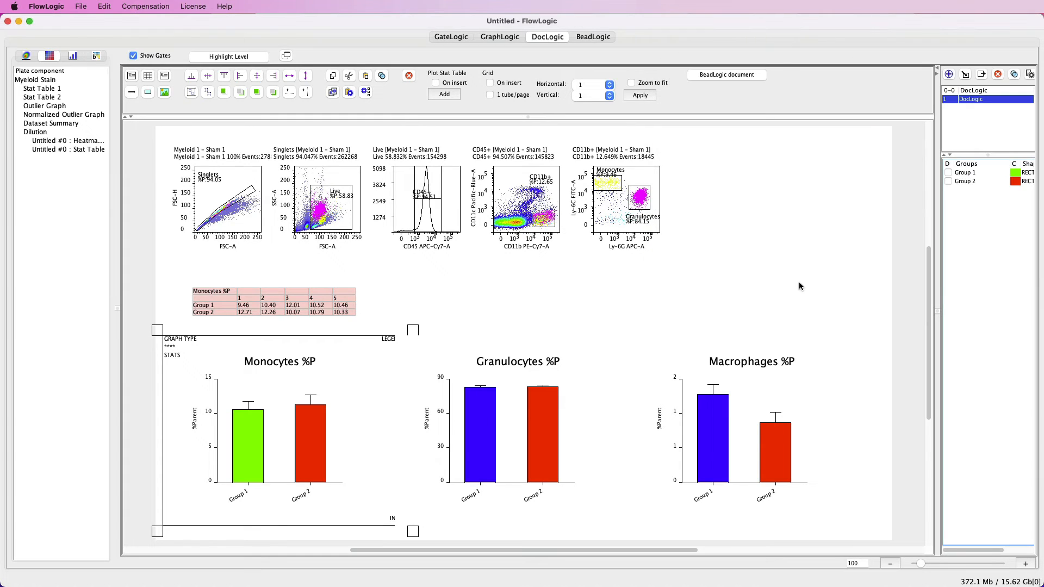
left_click(872, 243)
left_click(504, 38)
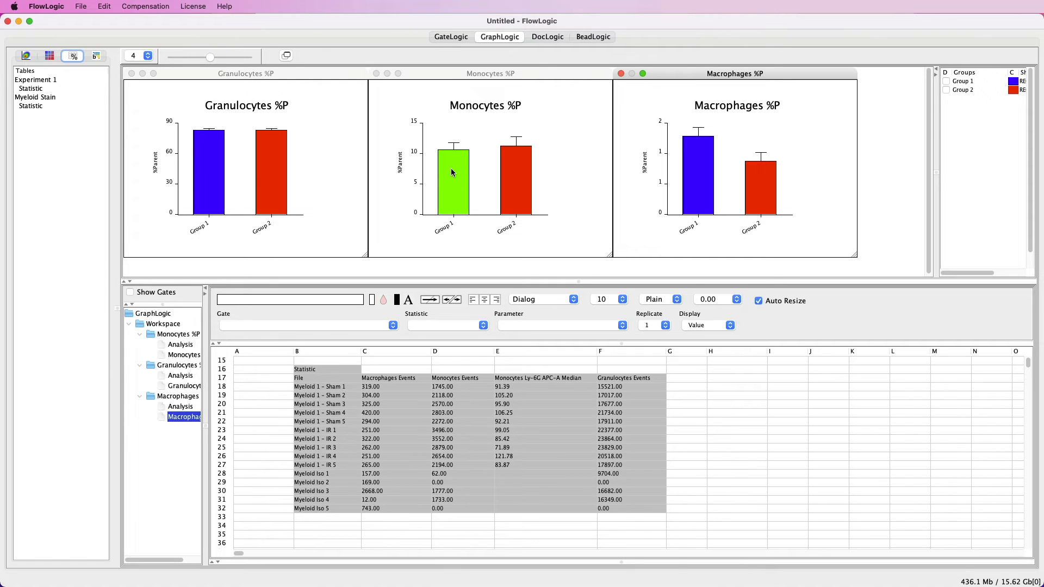
left_click(546, 38)
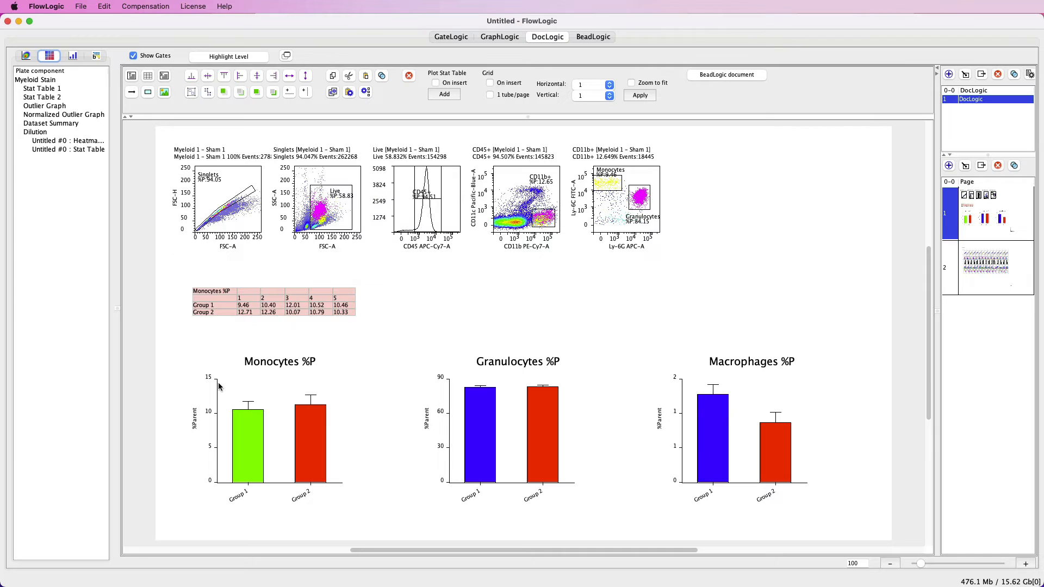
Convert the Monocytes %P graph to a line graph, shifting its title slightly left and its Y axis title to the axis's lower end
left_click(229, 395)
left_click(170, 340)
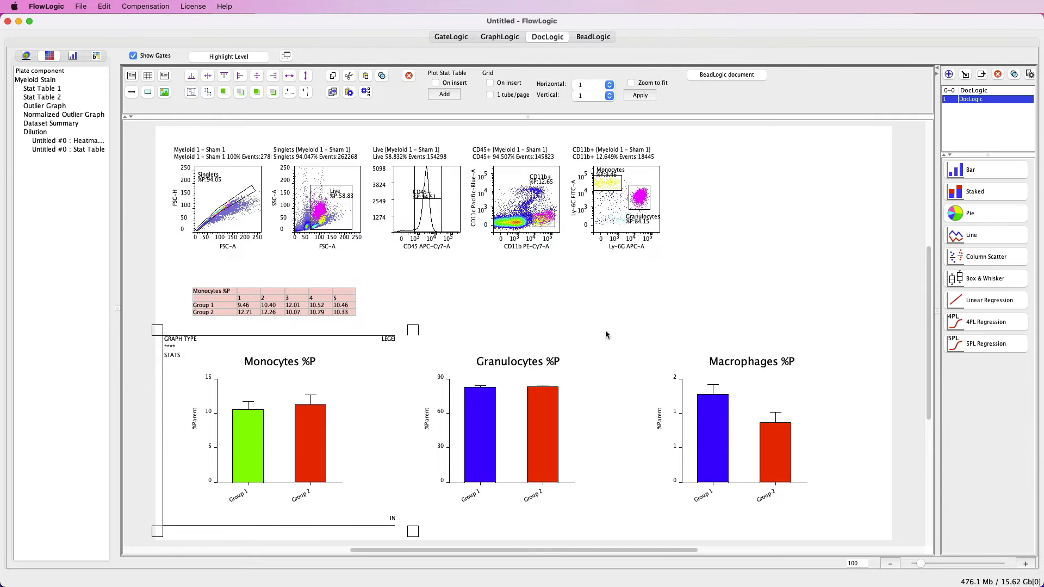
left_click(1001, 243)
left_click_drag(273, 366, 245, 369)
left_click_drag(195, 418, 195, 470)
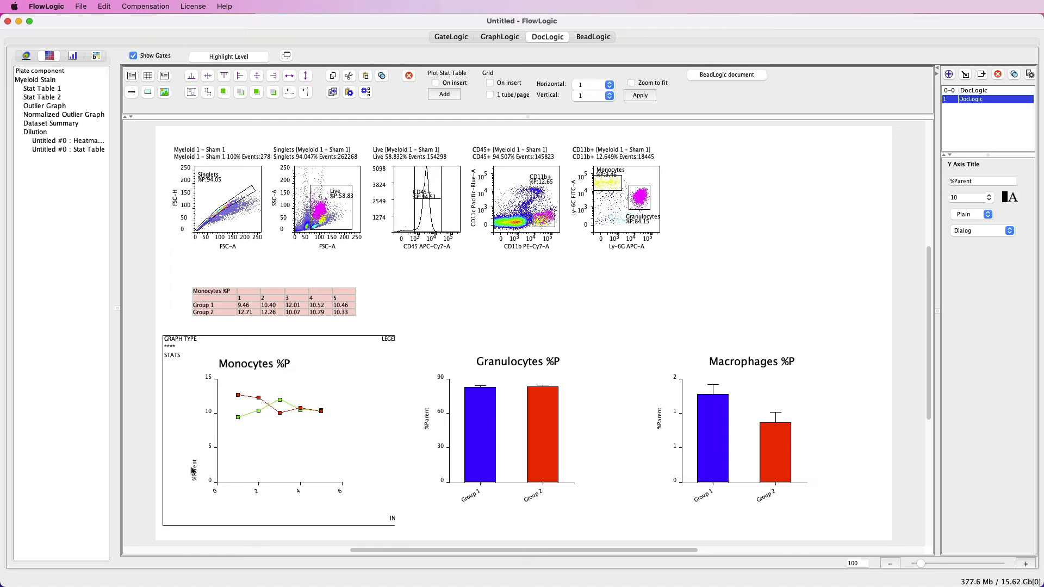
Shrink the Monocytes %P graph from its lower right corner, keeping its upper left corner in place
left_click(390, 524)
left_click_drag(410, 533, 370, 490)
left_click(361, 517)
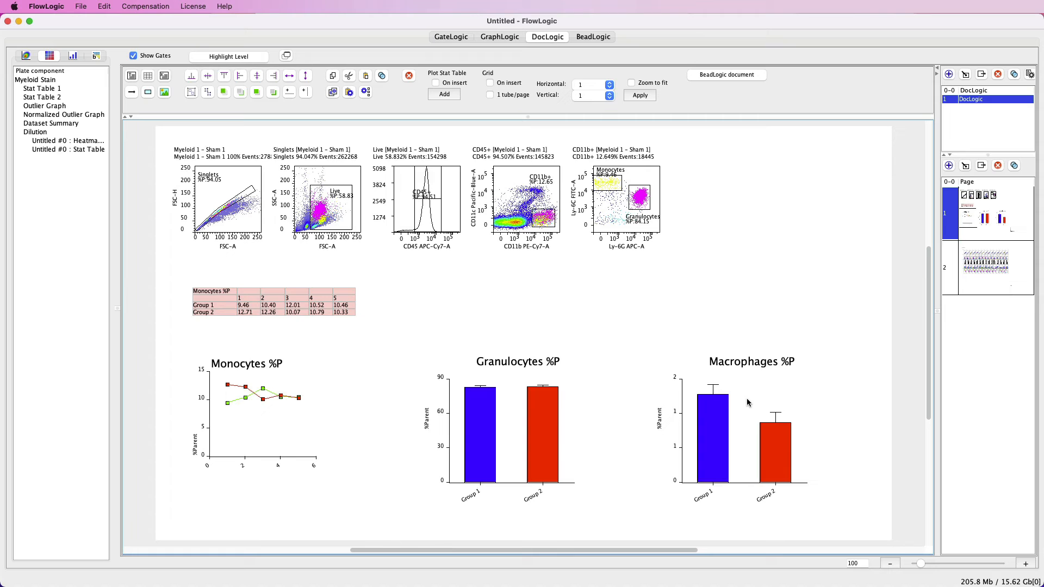
Copy the Monocytes %P graph's formatting and apply it to all graphs, including Granulocytes %P and Macrophages %P
left_click(241, 436)
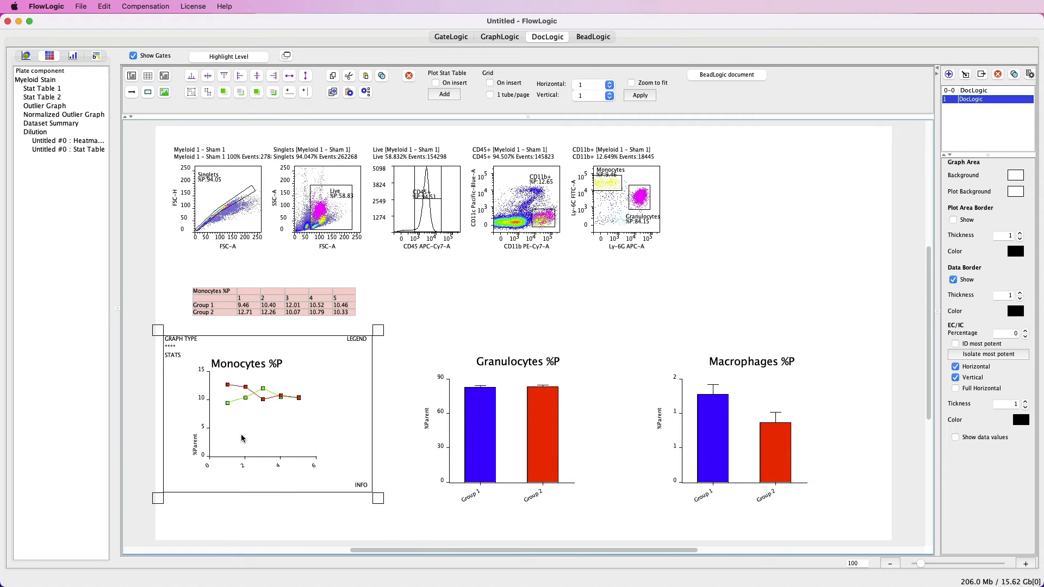
left_click(333, 92)
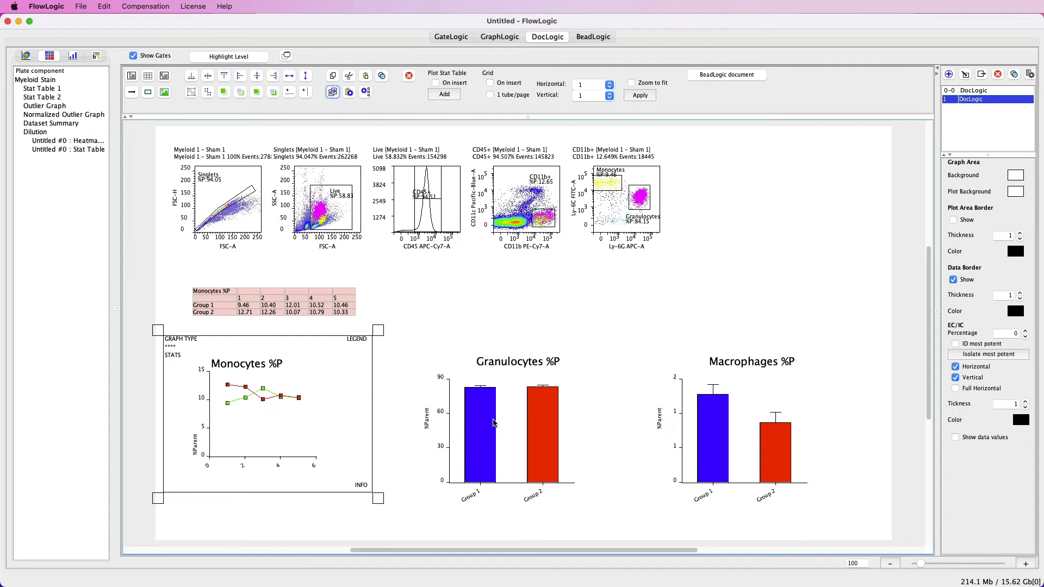
left_click(498, 424)
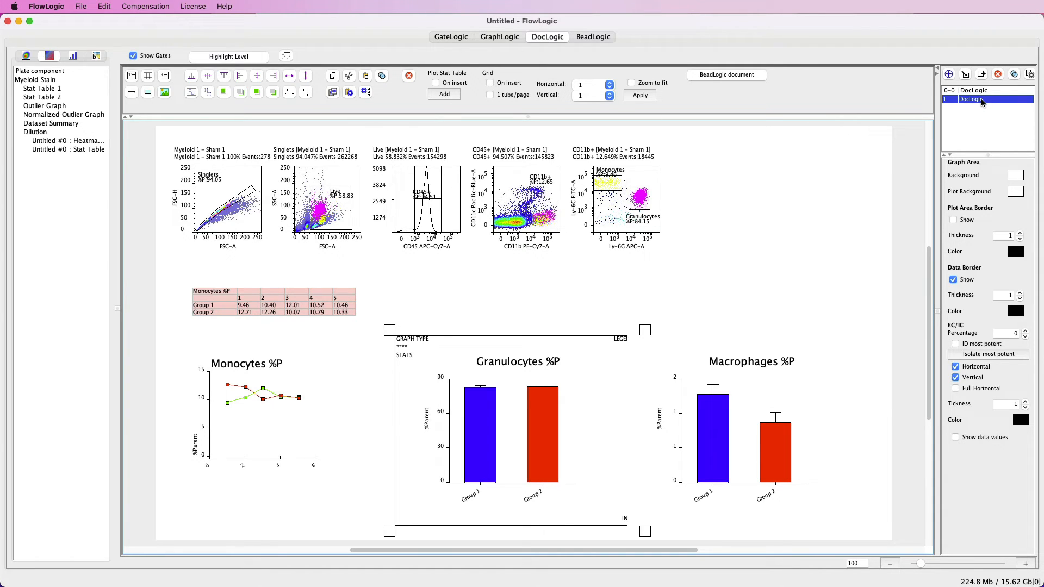
left_click(365, 92)
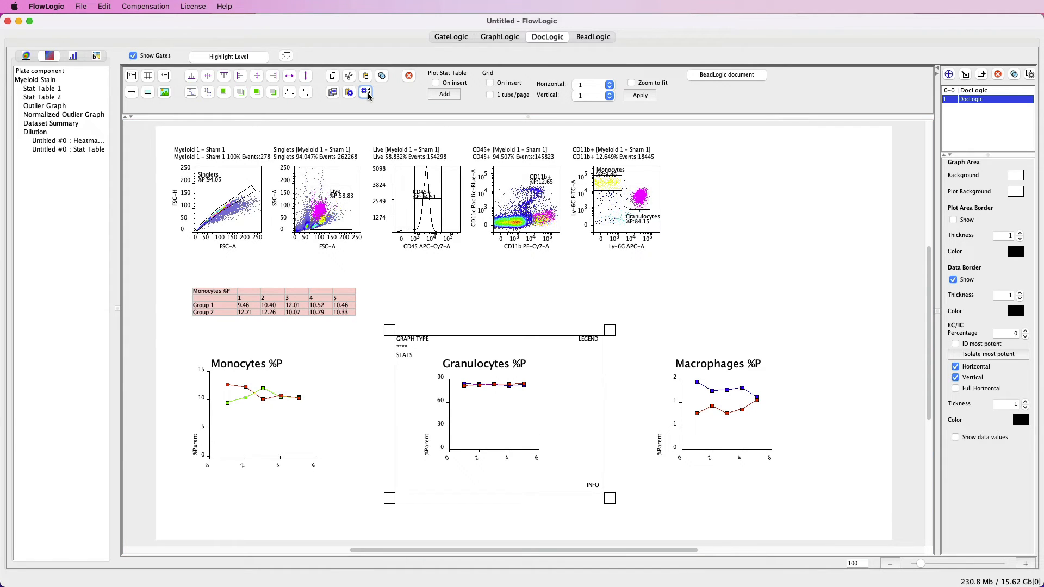
left_click(808, 250)
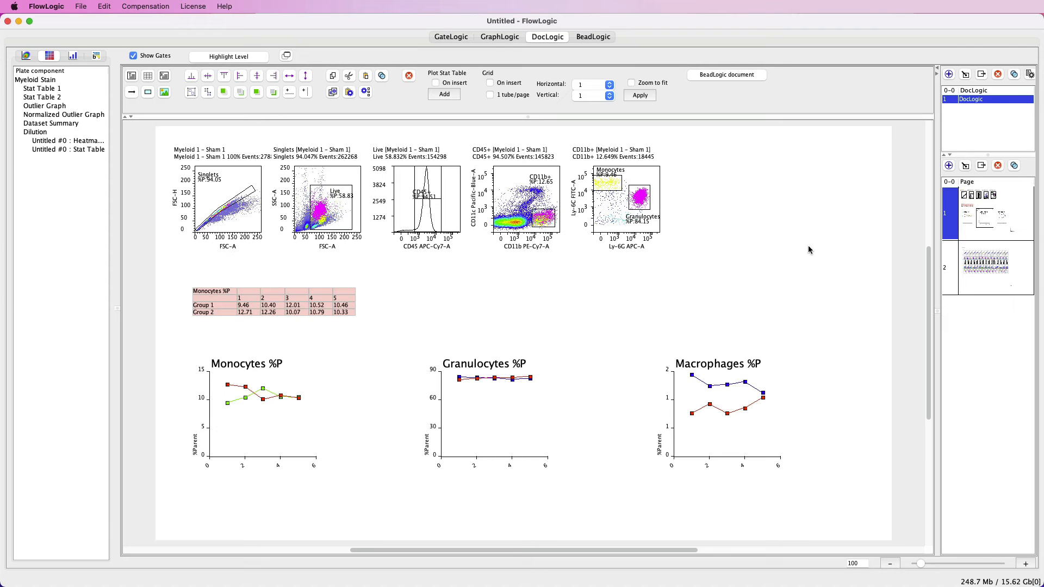
Turn off header statistics for the first gating plot (Myeloid 1 - Sham 1) and set its title font size to 0
left_click(219, 202)
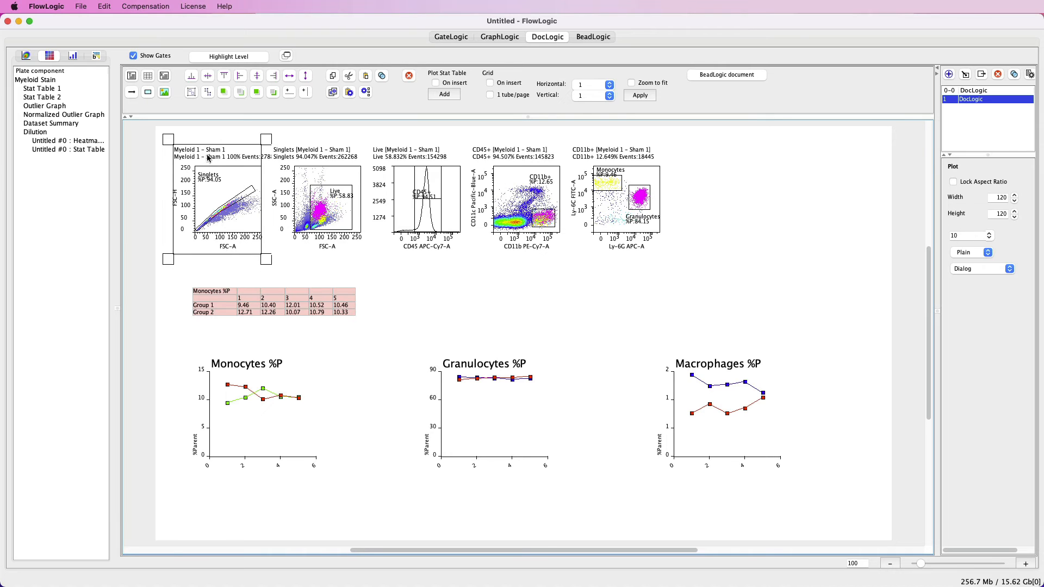
left_click(176, 199)
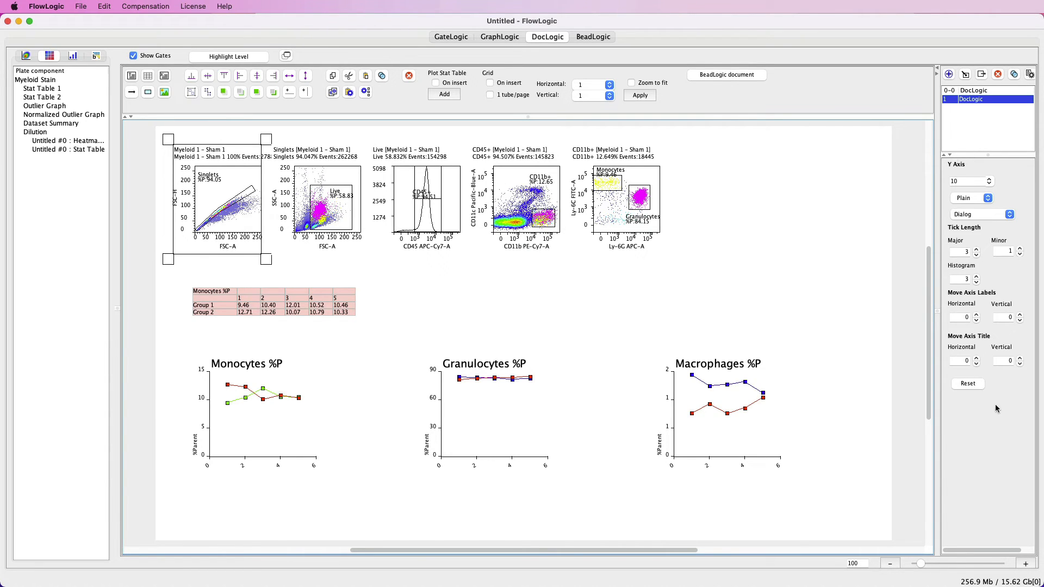
left_click(189, 152)
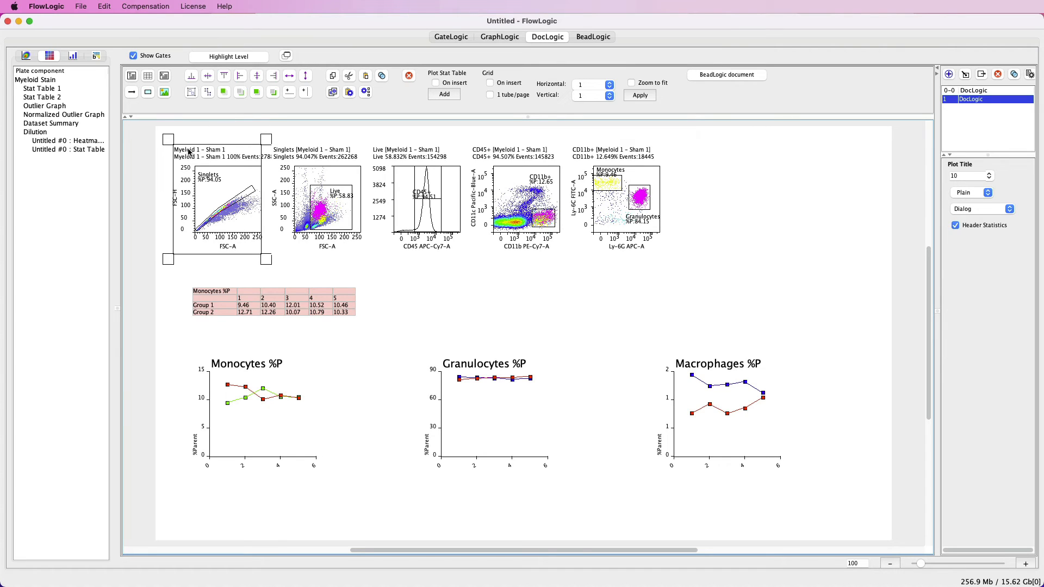
left_click(955, 225)
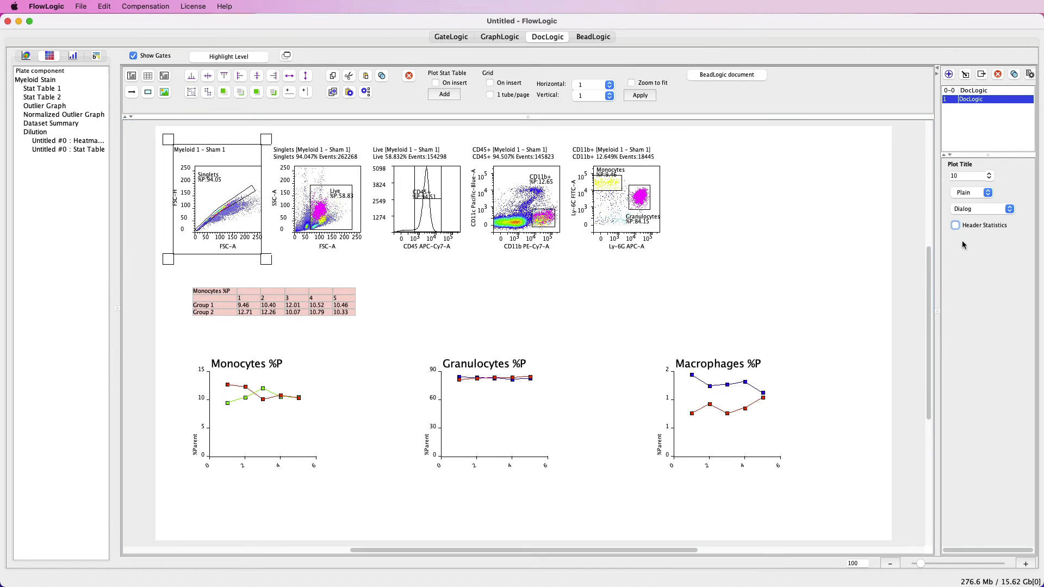
left_click(989, 177)
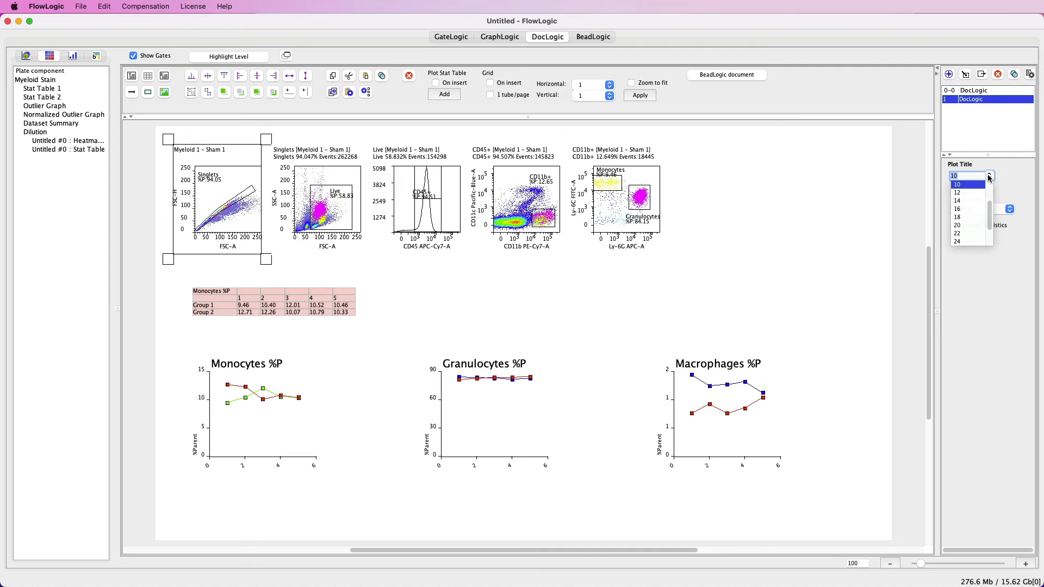
scroll(968, 210, "up", 5)
left_click(963, 186)
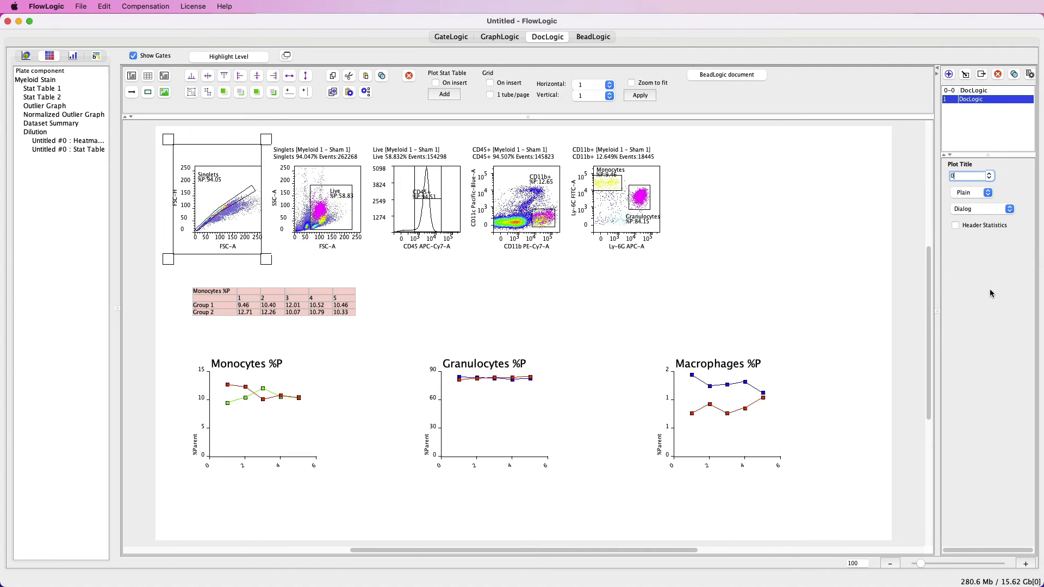
Copy the first gating plot's formatting and apply it to all the other gating plots
left_click(217, 187)
left_click(332, 92)
left_click(365, 92)
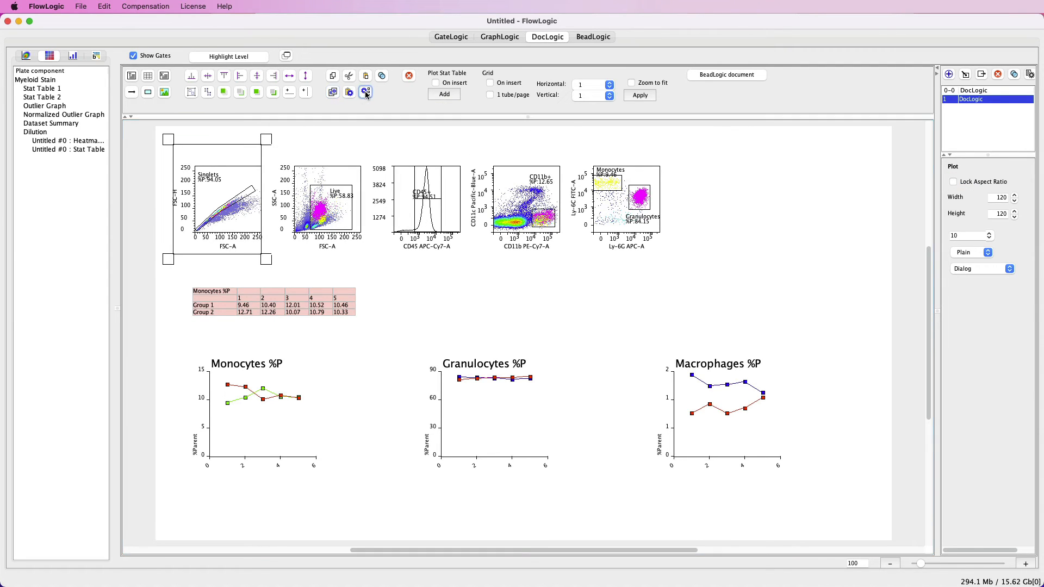
left_click(972, 103)
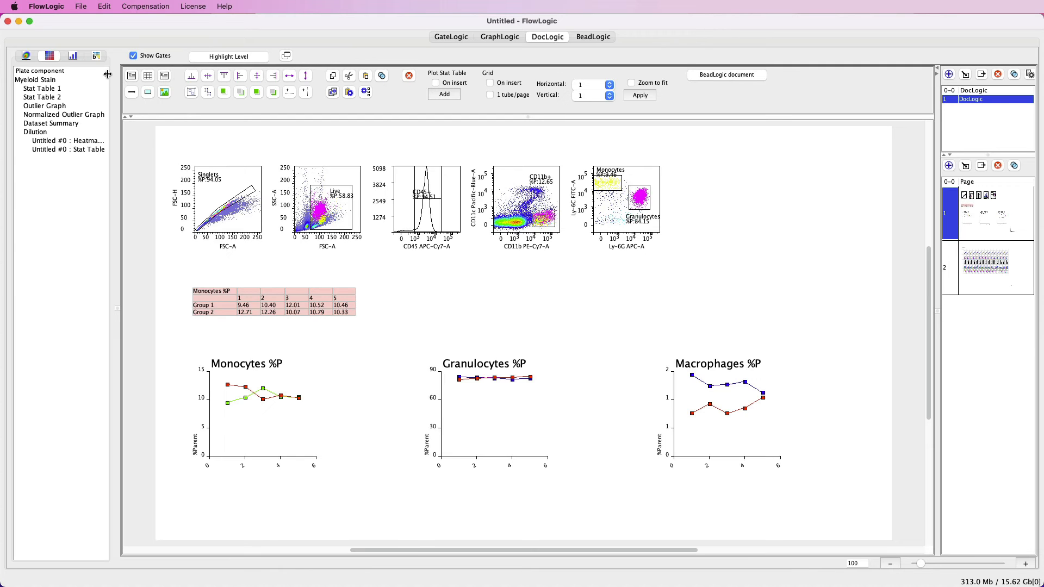
Draw an empty text box at the upper right of the page and open the Myeloid 1 - Sham 1 keyword table for it
left_click(25, 57)
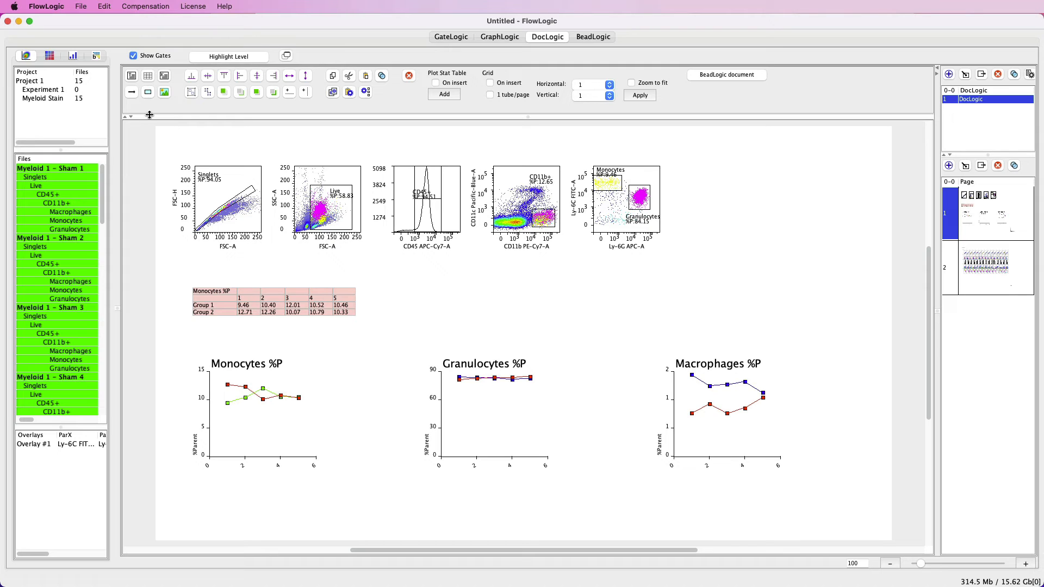
left_click(163, 81)
left_click_drag(705, 156, 867, 336)
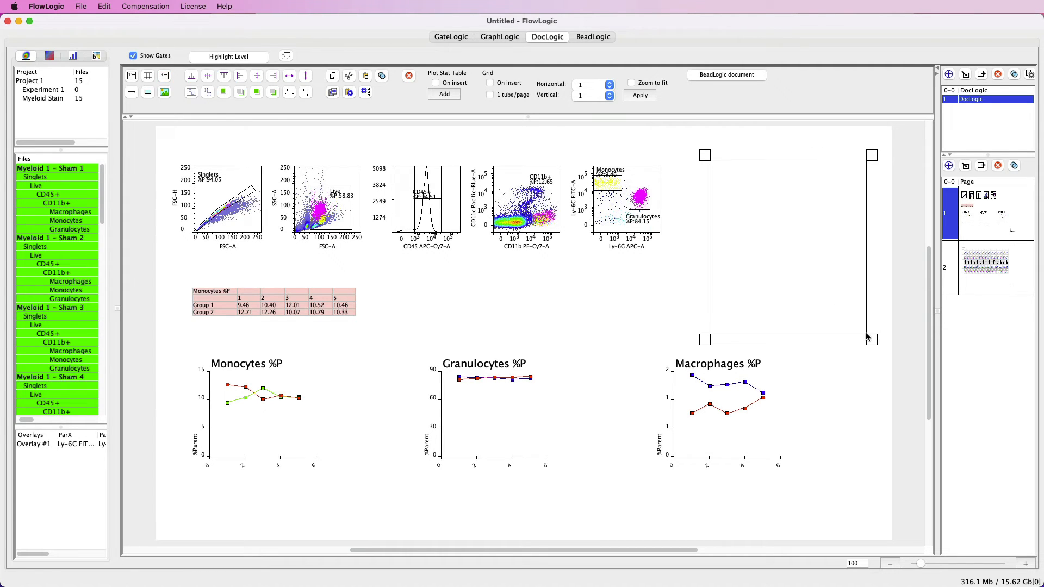
left_click(39, 171)
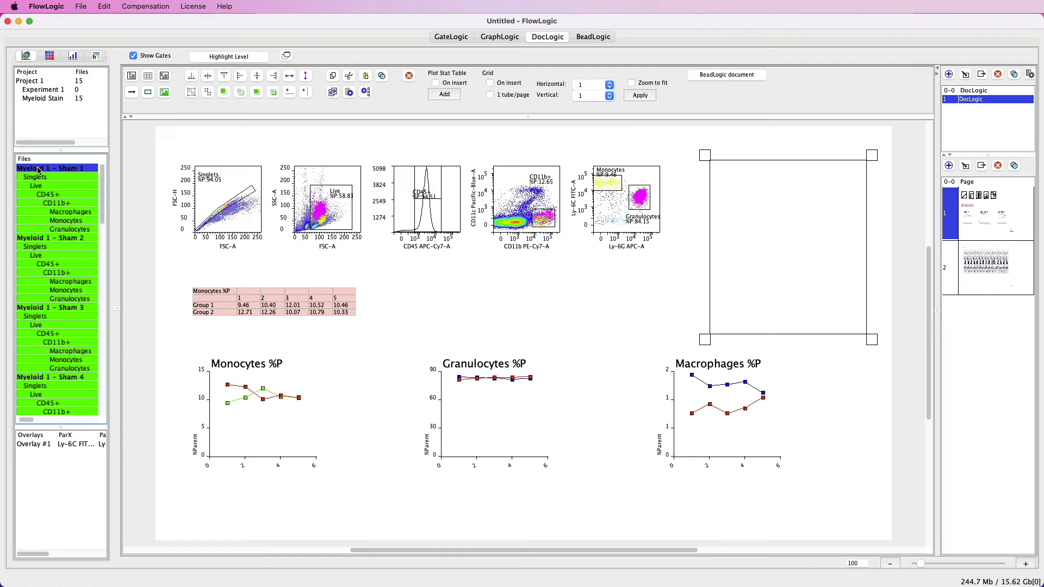
left_click_drag(38, 170, 777, 220)
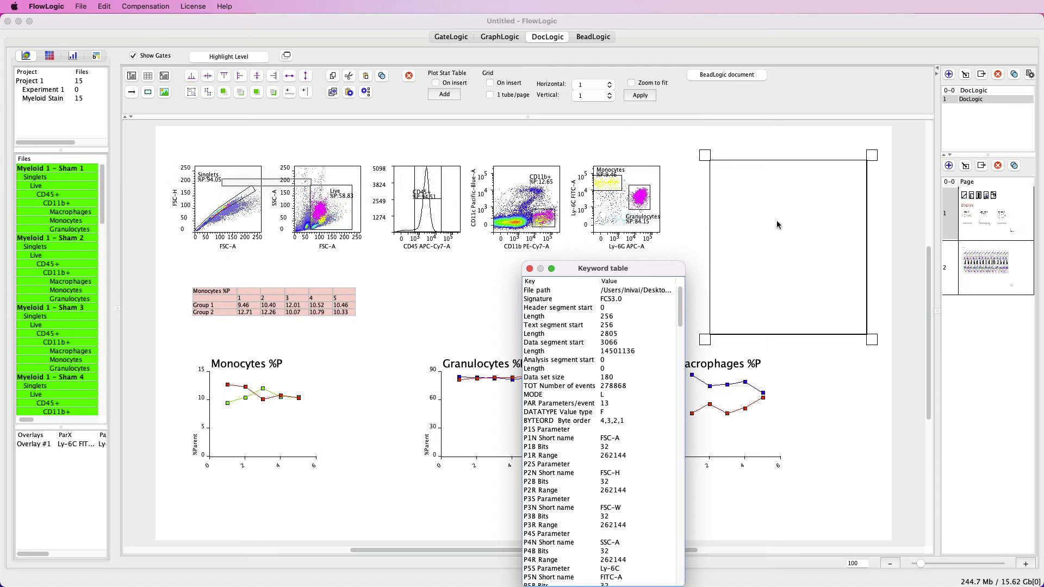
left_click_drag(647, 274, 671, 465)
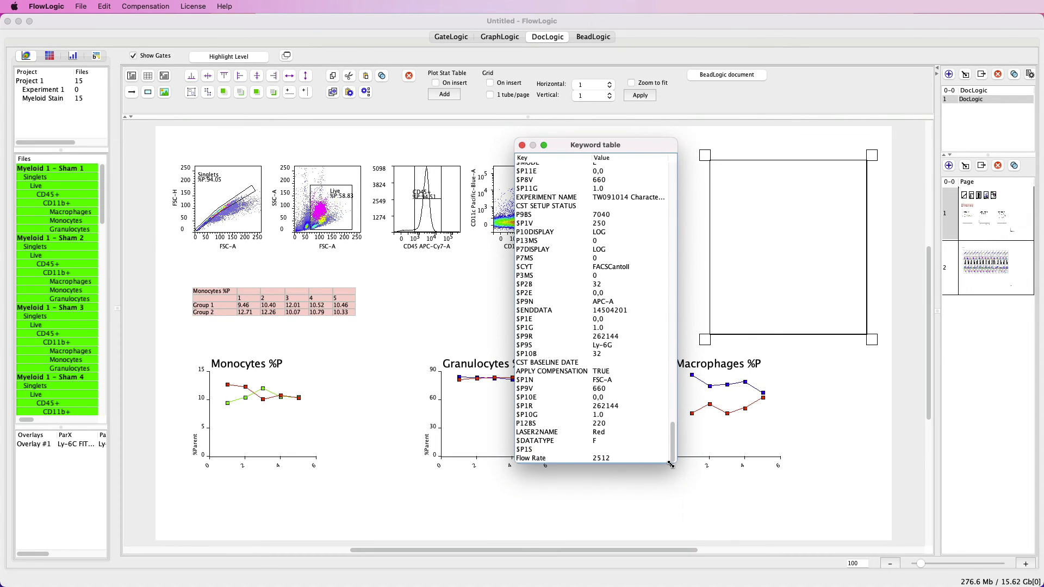
Select the $DATE, TUBE NAME and EXPORT TIME keywords together and insert them into the empty text box
scroll(637, 447, "up", 10)
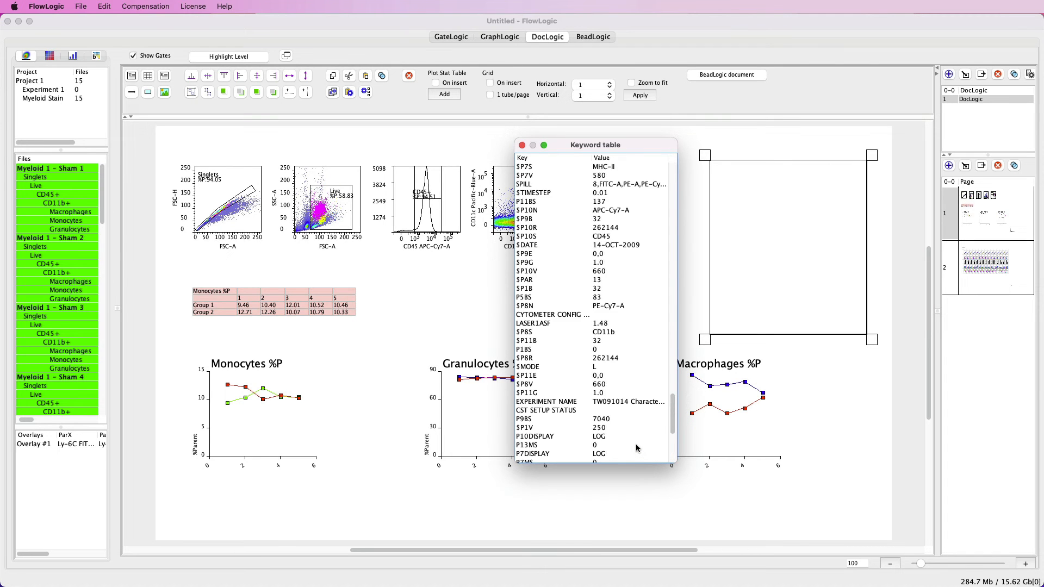
left_click(631, 271)
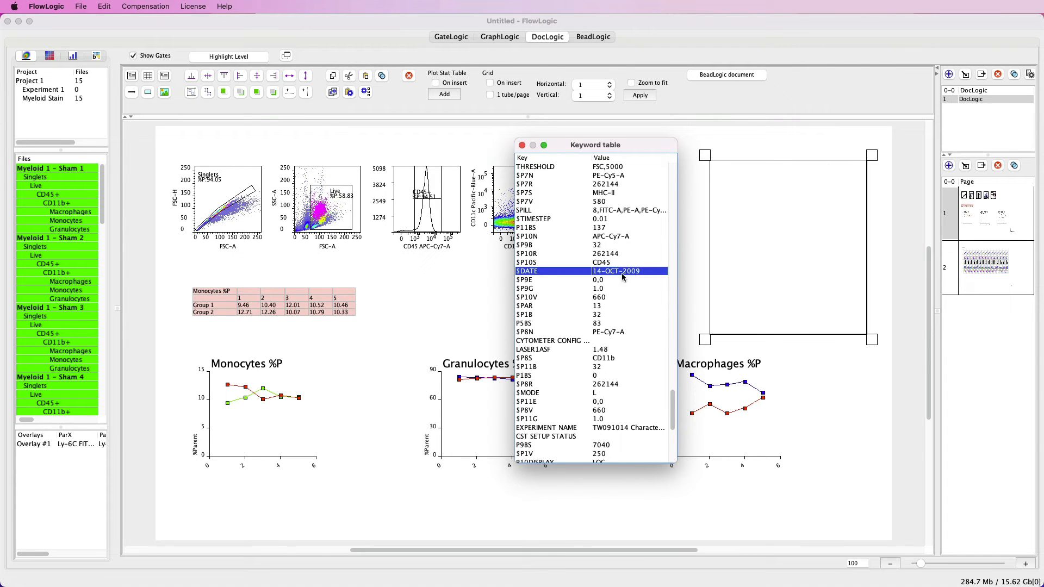
scroll(619, 316, "up", 5)
scroll(620, 316, "up", 1)
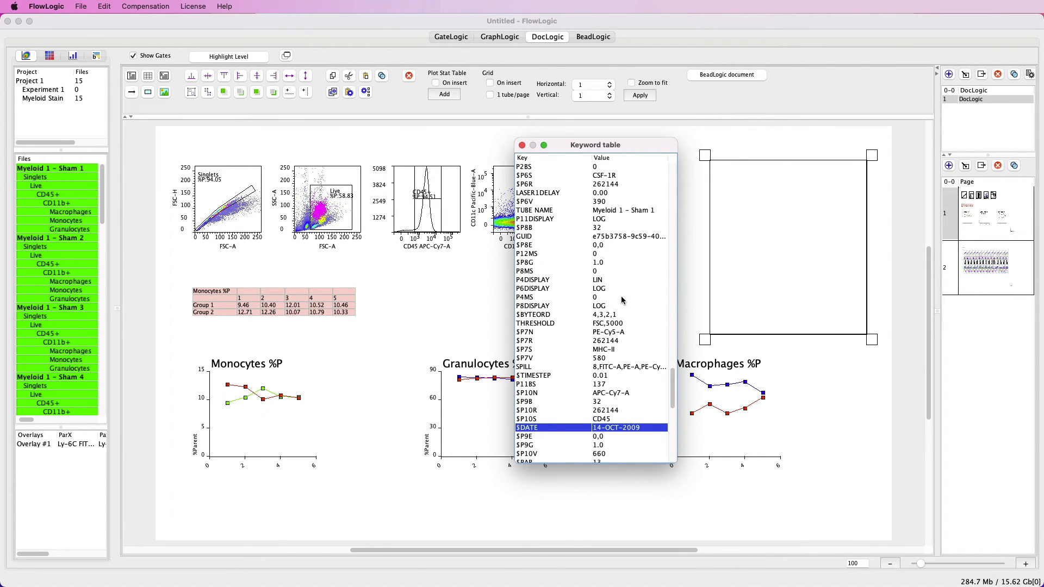
left_click(624, 213)
scroll(624, 287, "up", 8)
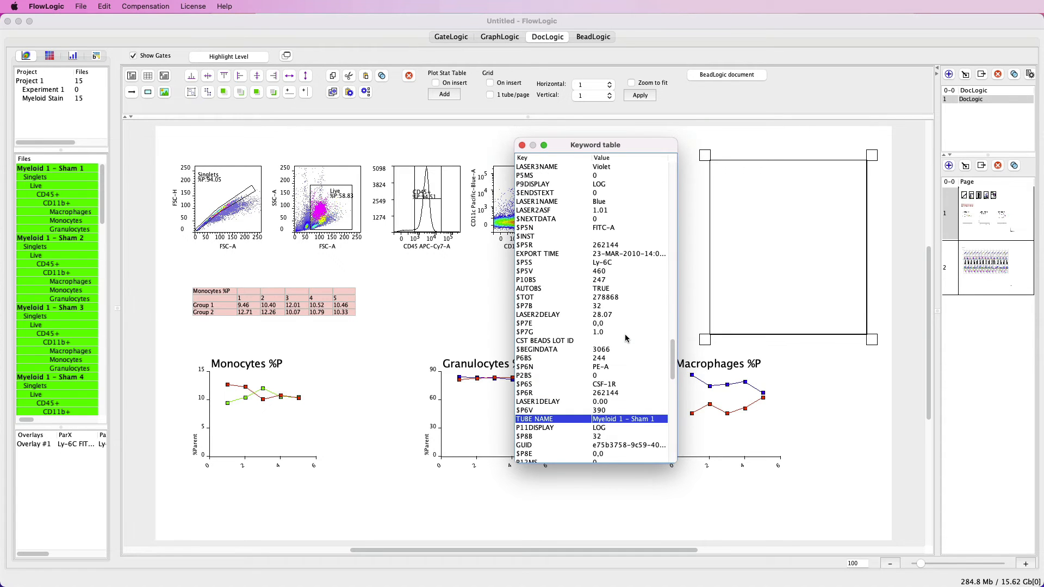
left_click(625, 254, "super")
left_click_drag(624, 253, 786, 213)
left_click(864, 426)
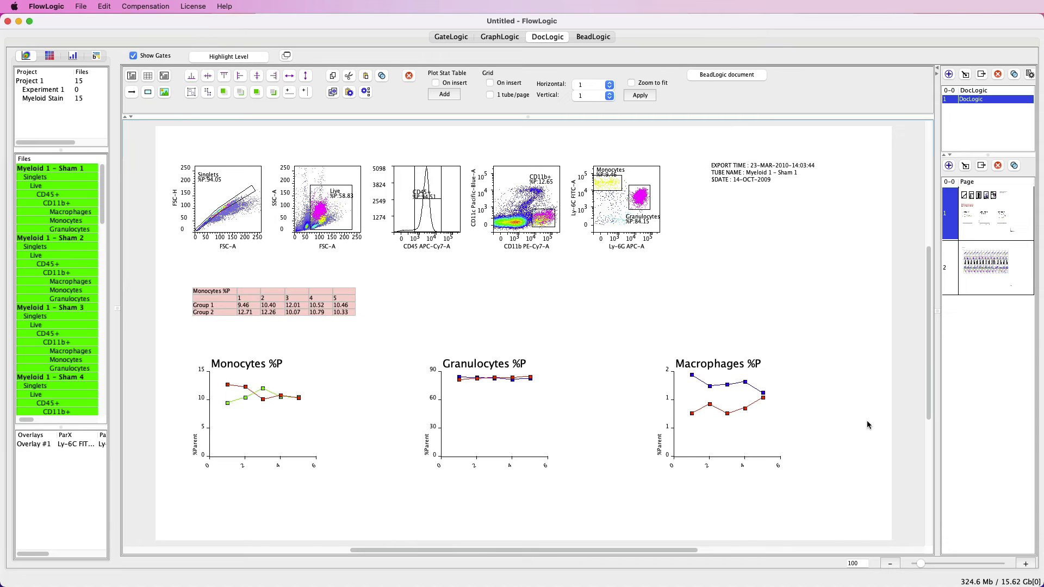
Move the keyword text box closer to the row of gating plots and deselect it
left_click_drag(760, 185, 730, 180)
left_click(870, 213)
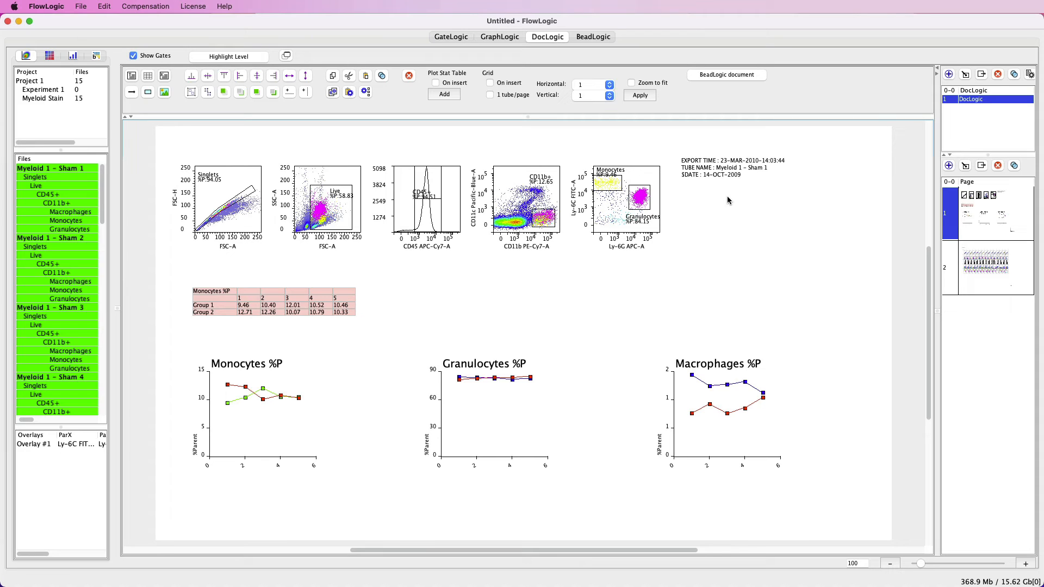
Add a new DocLogic document and highlight the levels from Myeloid 1 - Sham 1 through CD11b+ across all files
left_click(948, 75)
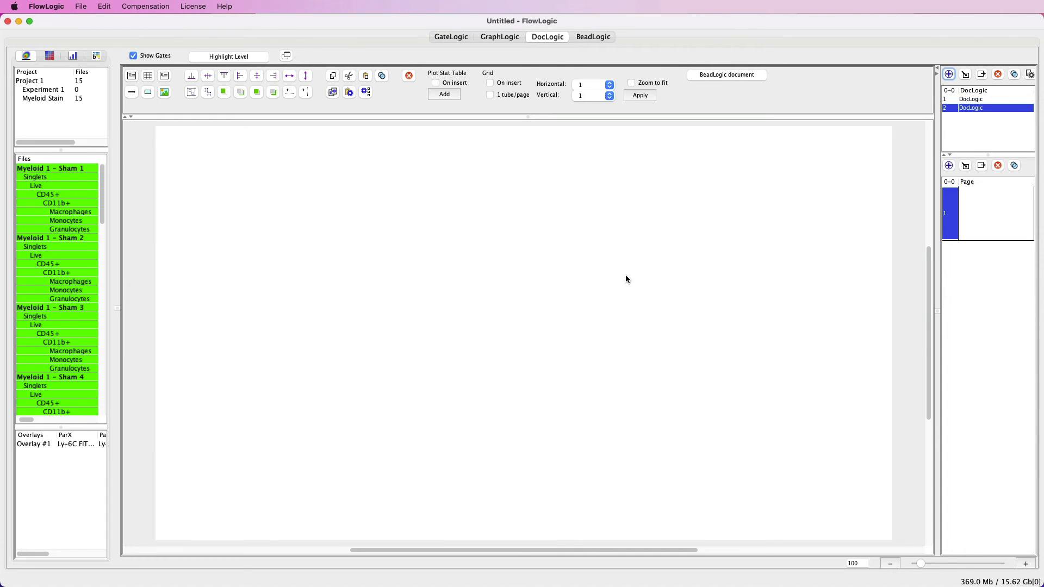
left_click_drag(81, 169, 86, 208)
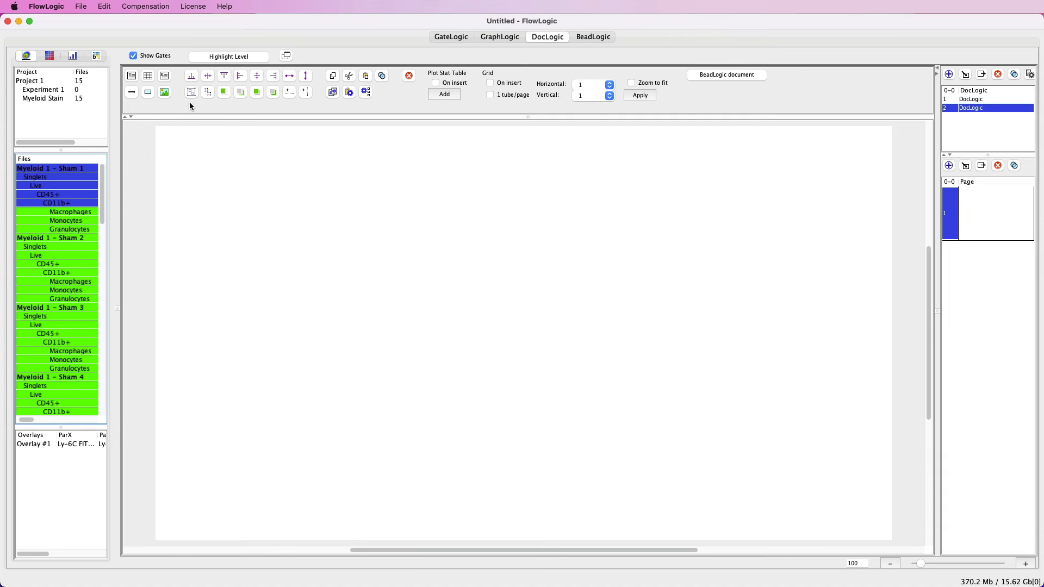
left_click(226, 57)
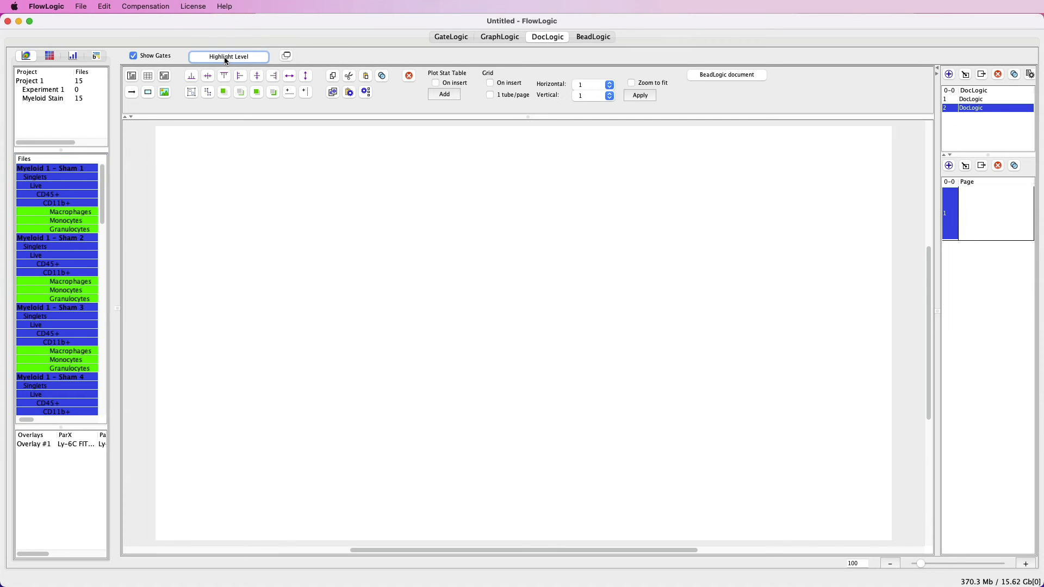
Place the highlighted plots with grid on insert, 5 horizontal by 4 vertical, and look through the generated pages
left_click(608, 88)
left_click(599, 124)
left_click(609, 96)
left_click(594, 131)
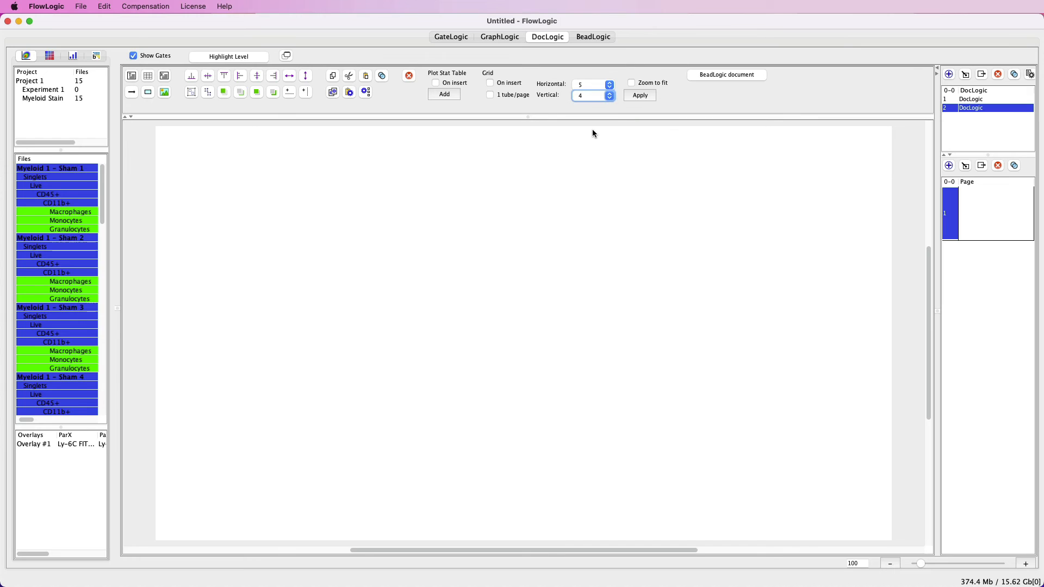
left_click(490, 85)
left_click_drag(57, 182, 242, 205)
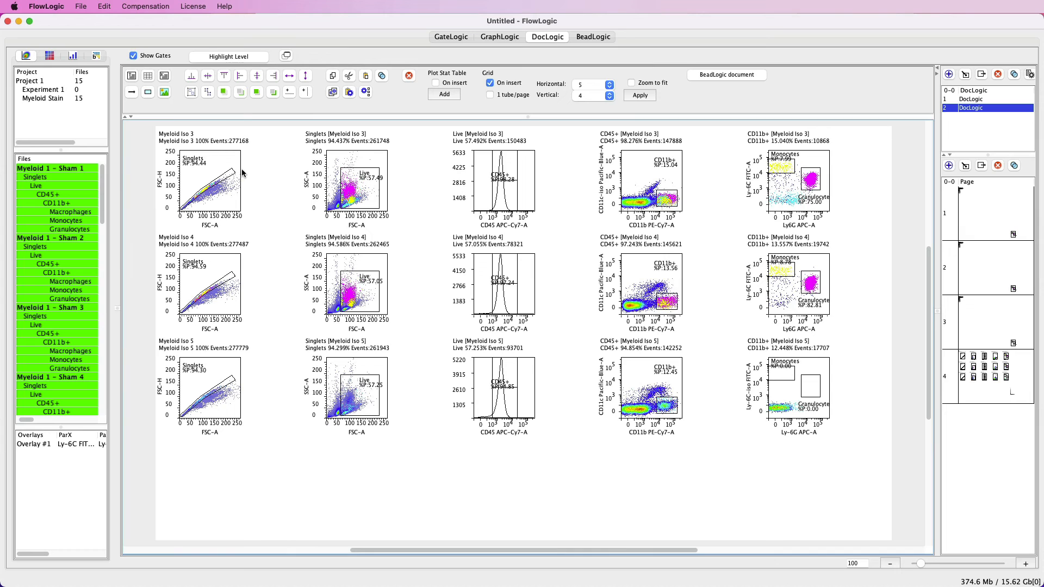
left_click(987, 202)
left_click(990, 260)
left_click(997, 318)
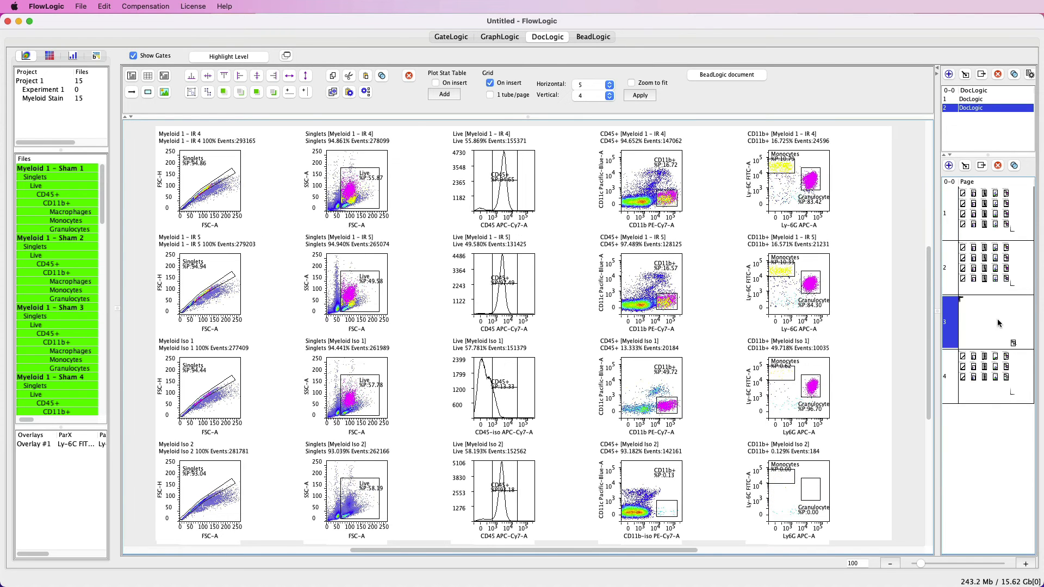
left_click(996, 379)
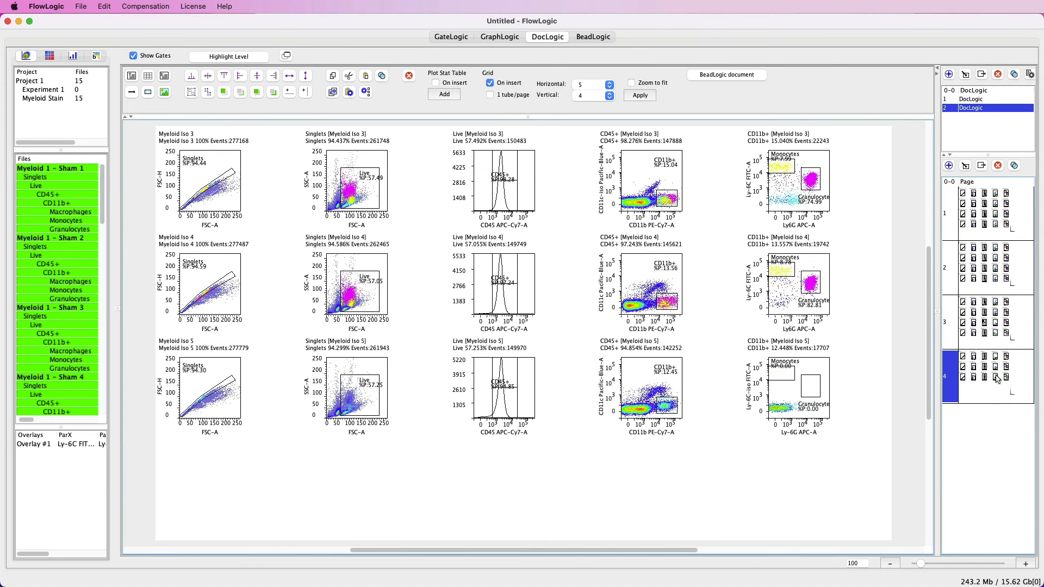
left_click(987, 207)
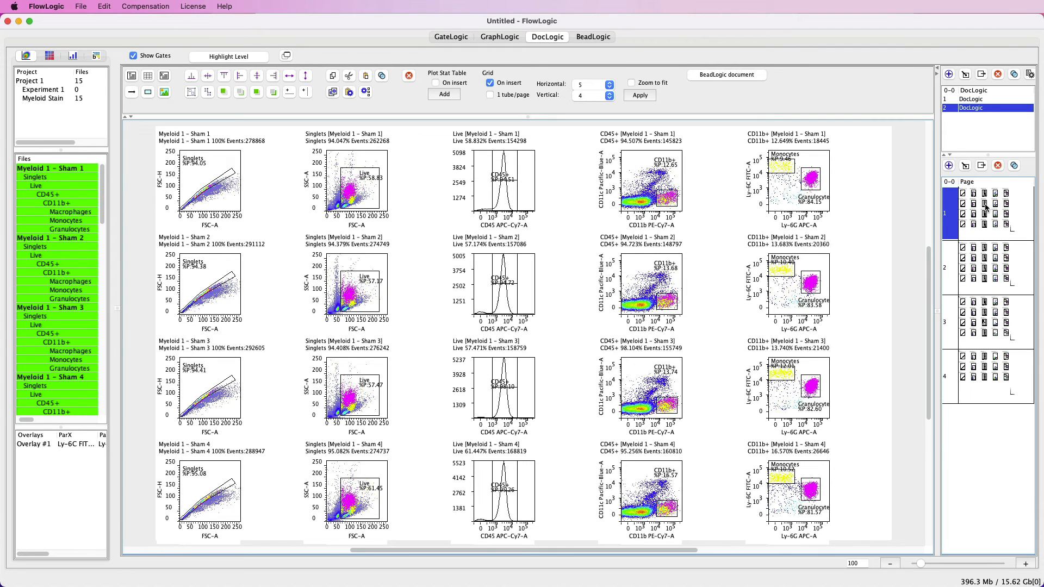
Turn off grid on insert and rearrange all pages to a grid of 5 horizontal by 5 vertical
left_click(492, 84)
left_click_drag(1007, 383, 1013, 215)
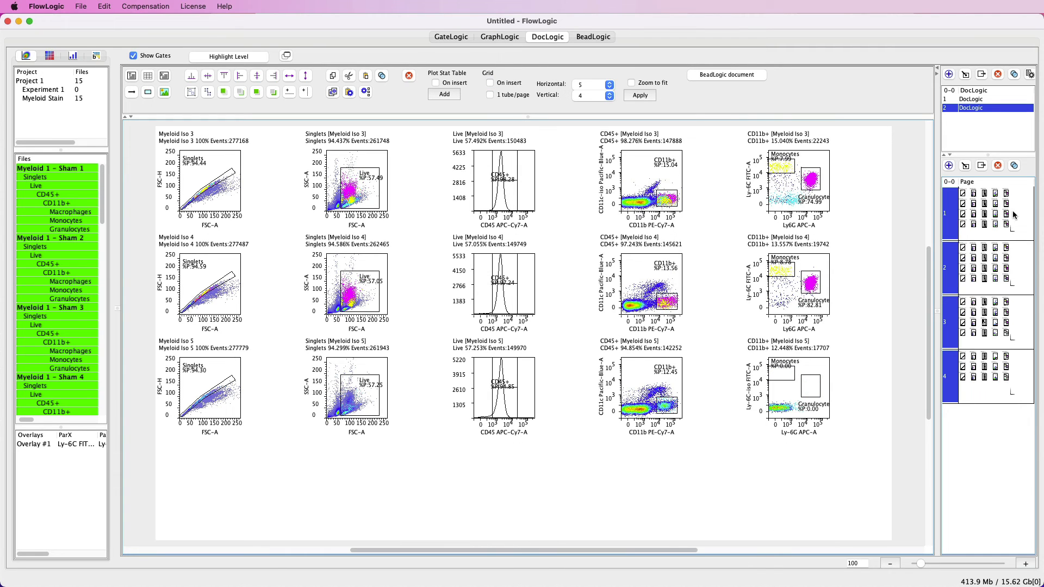
left_click(609, 97)
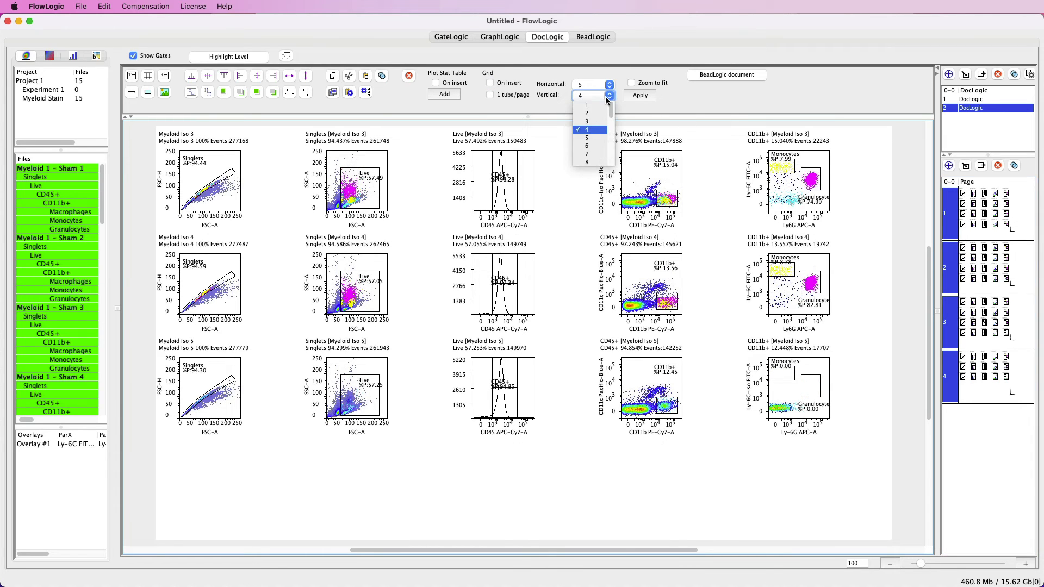
left_click(597, 138)
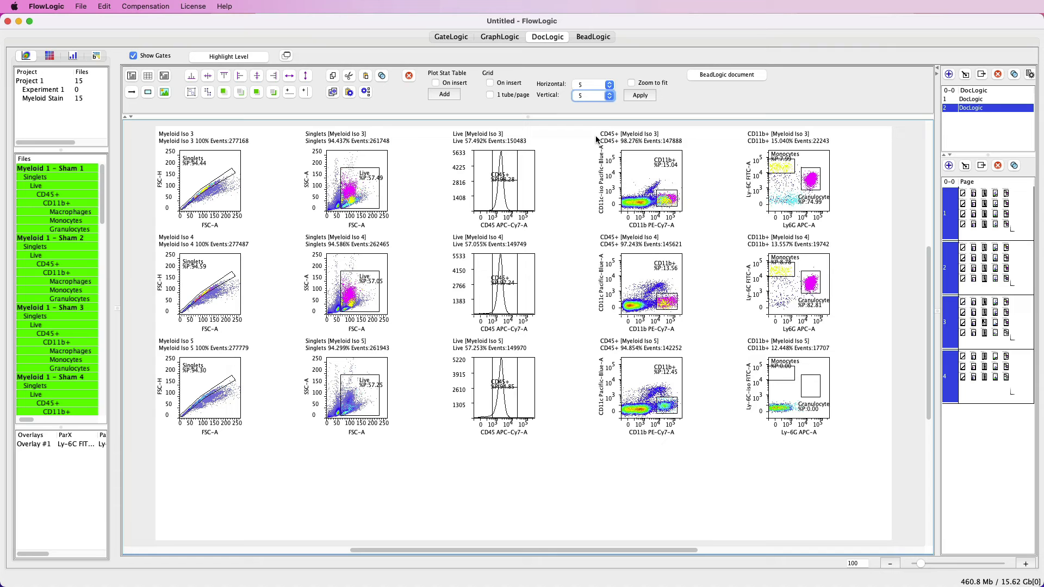
left_click(642, 97)
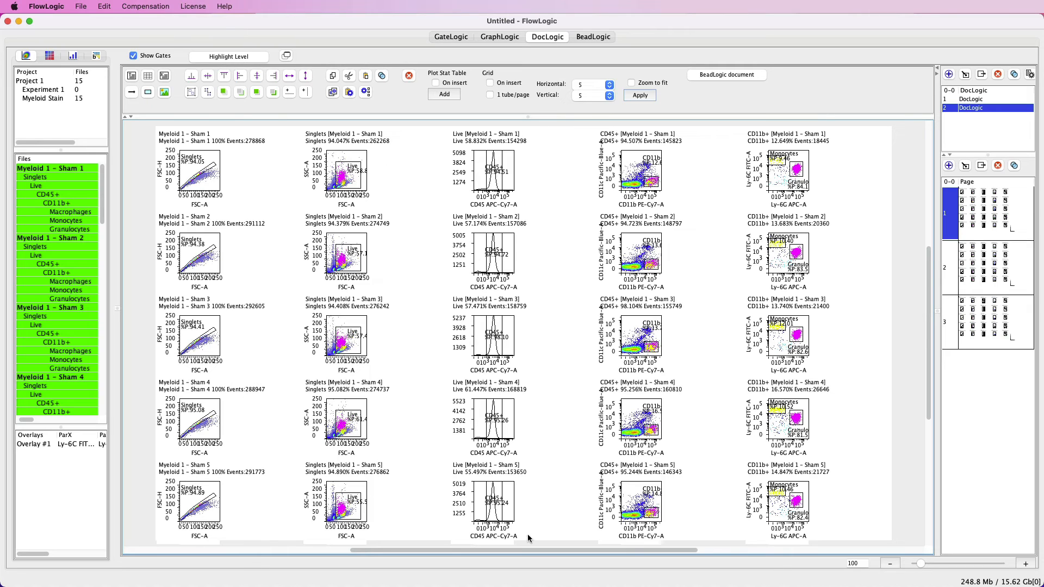
Apply a grid of 5 horizontal by 3 vertical to all pages of plots
left_click_drag(988, 333, 990, 234)
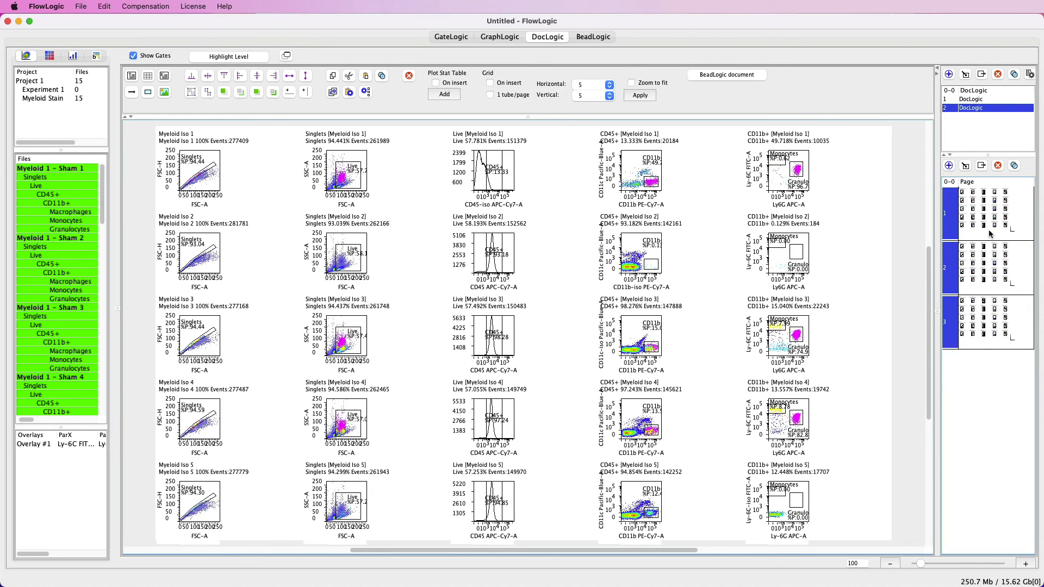
left_click(598, 96)
left_click(595, 121)
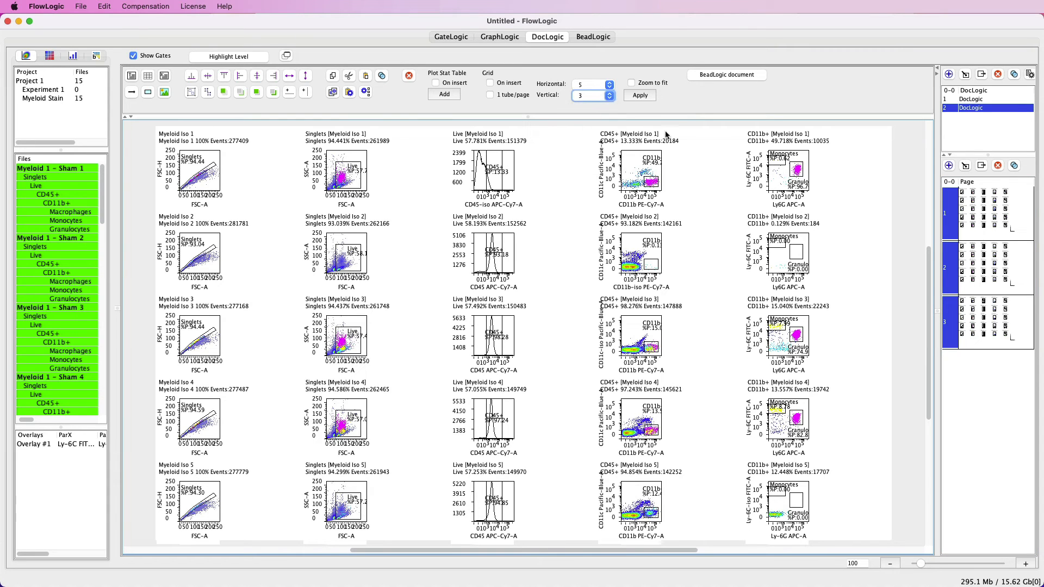
left_click(641, 96)
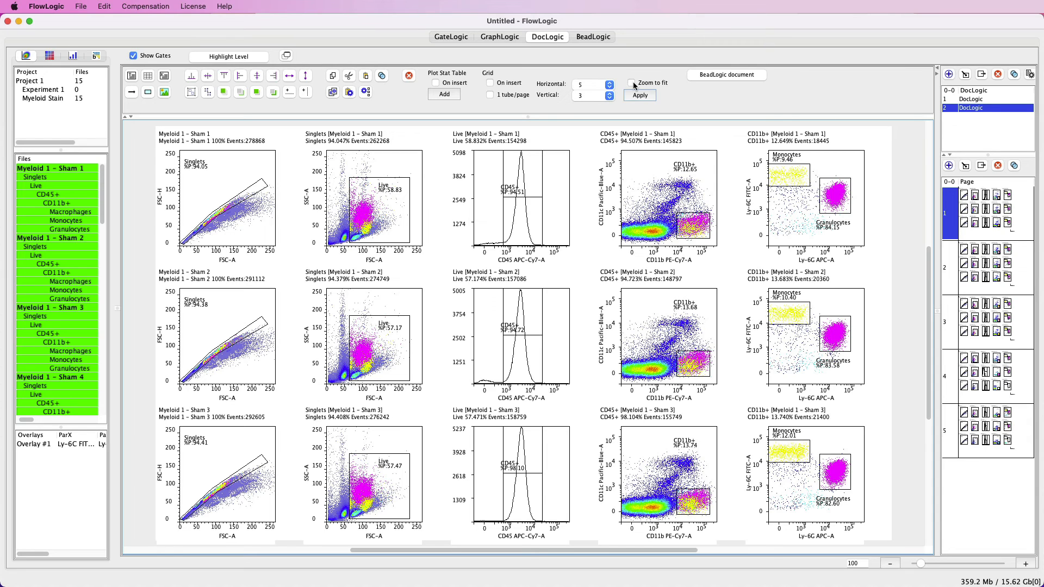
Rearrange all pages of plots to a grid of 12 horizontal by 8 vertical with Zoom to fit enabled
left_click(609, 85)
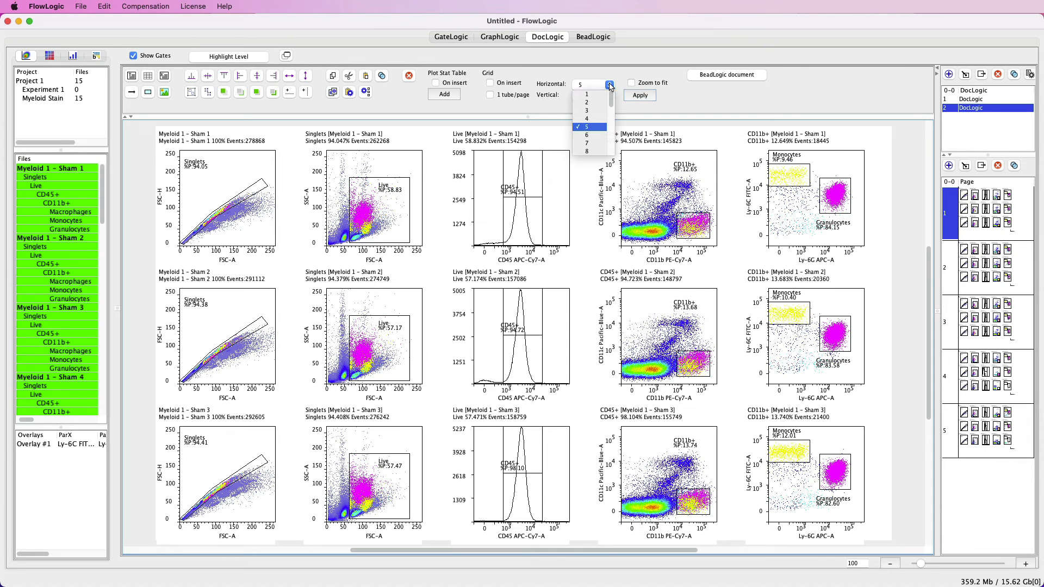
scroll(588, 145, "down", 2)
left_click(589, 144)
left_click(610, 96)
left_click(598, 157)
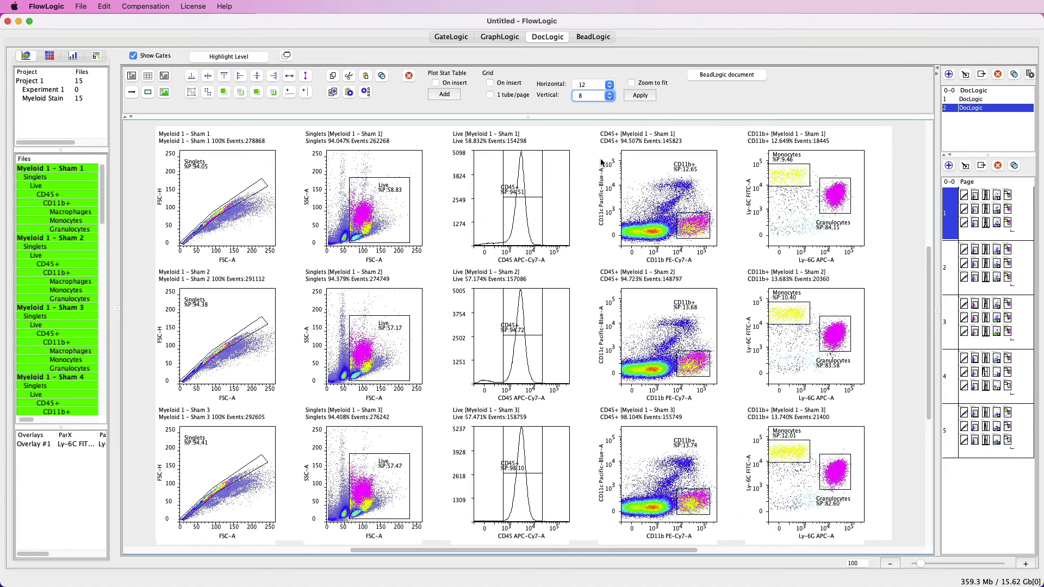
left_click(631, 83)
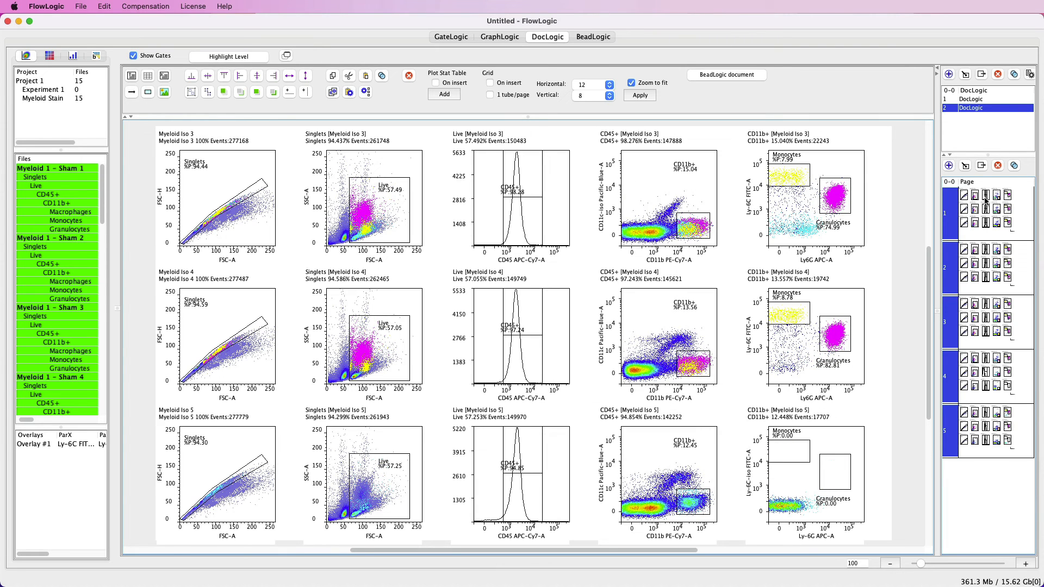
left_click(640, 96)
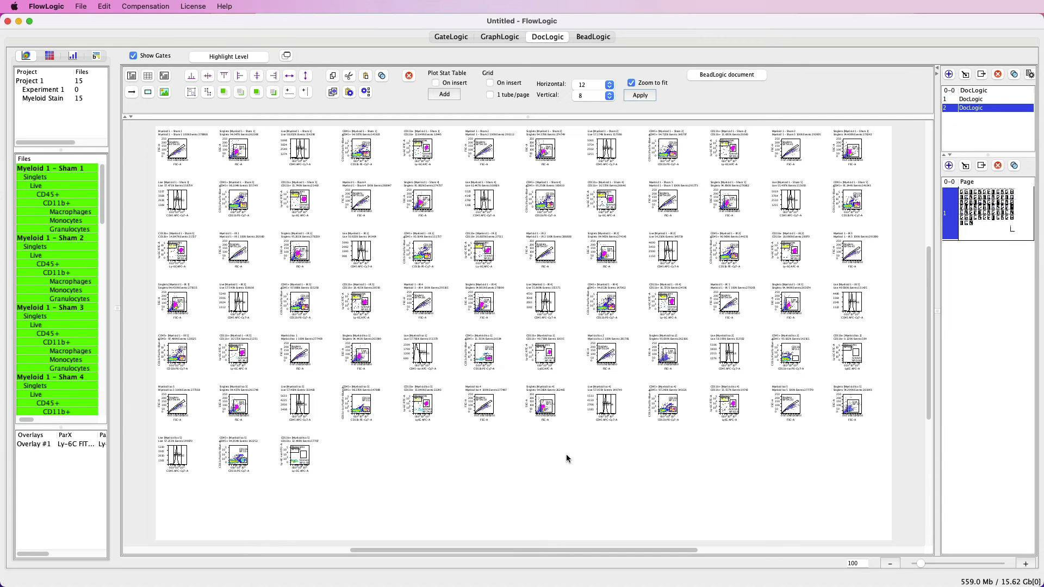
Add a third DocLogic document and place the Myeloid 1 - Sham 1 plot on its blank page
left_click(950, 75)
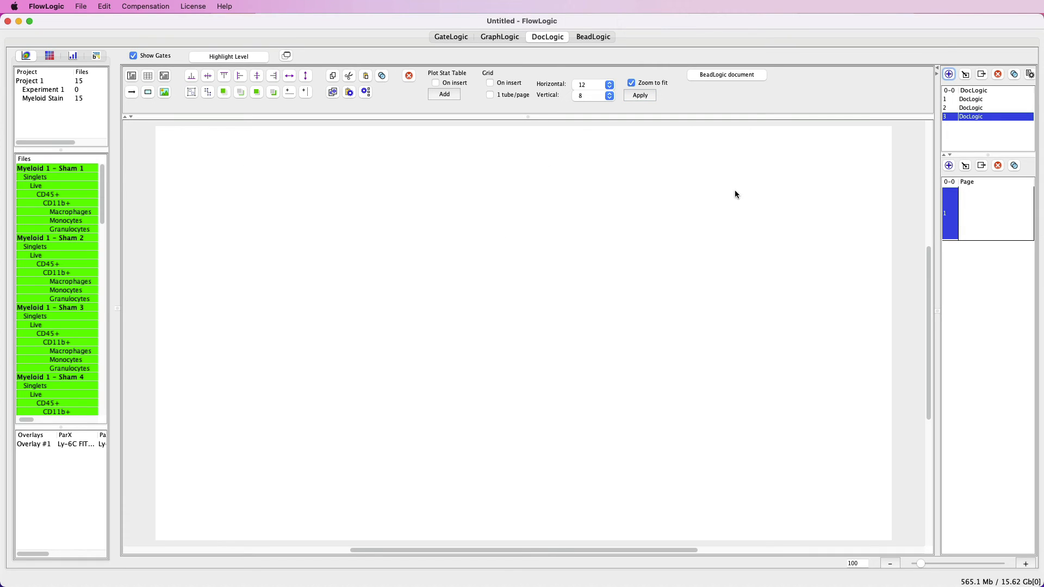
left_click(40, 170)
left_click_drag(40, 173, 444, 262)
Set the plot's width to 300 with its aspect ratio locked and move it slightly up and left on the page
left_click(500, 338)
left_click(953, 182)
left_click(1001, 197)
key("BackSpace")
key("BackSpace")
key("BackSpace")
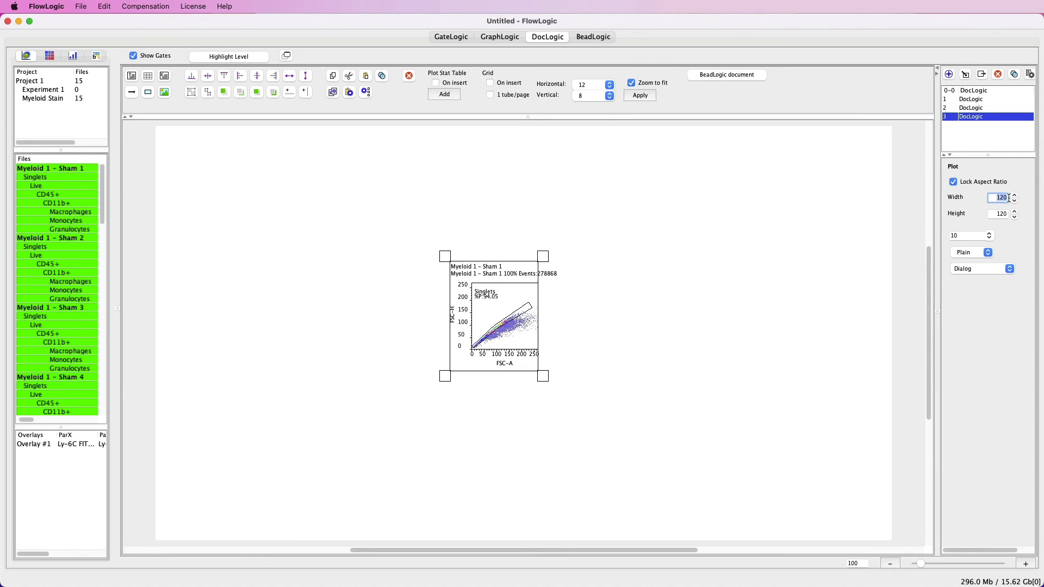
type("300")
key("Return")
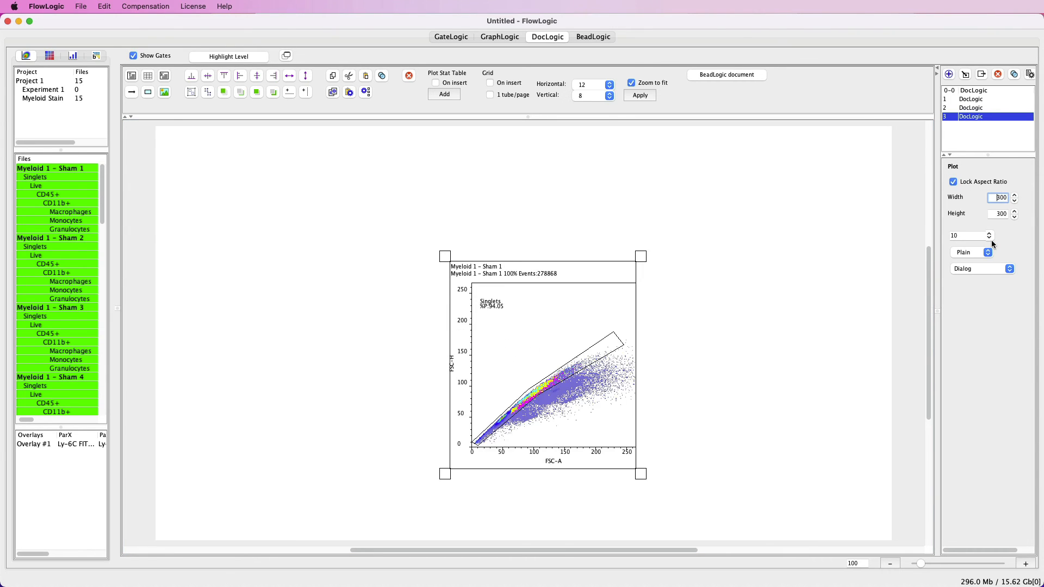
left_click_drag(527, 334, 494, 316)
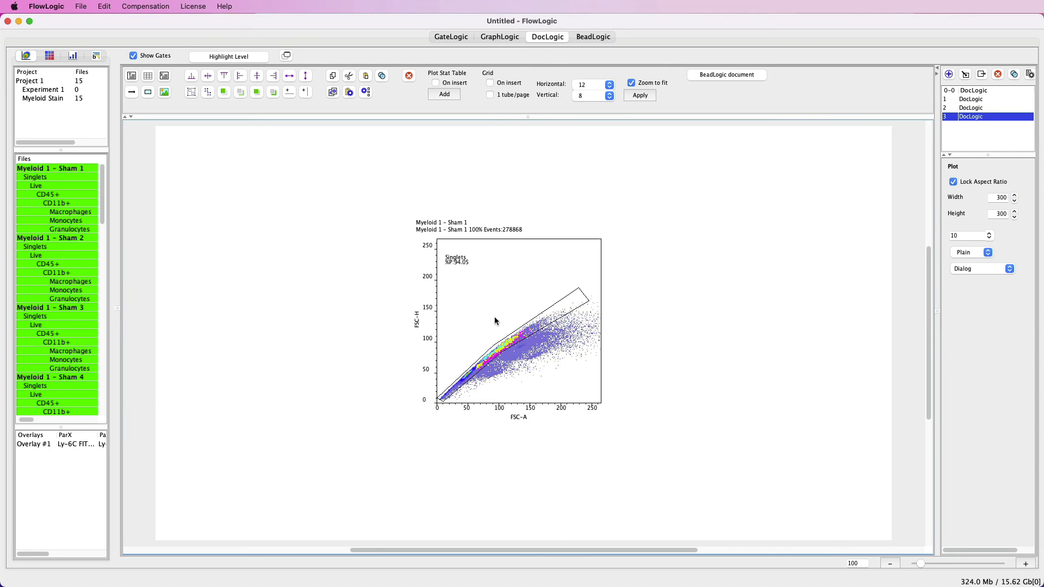
left_click(685, 376)
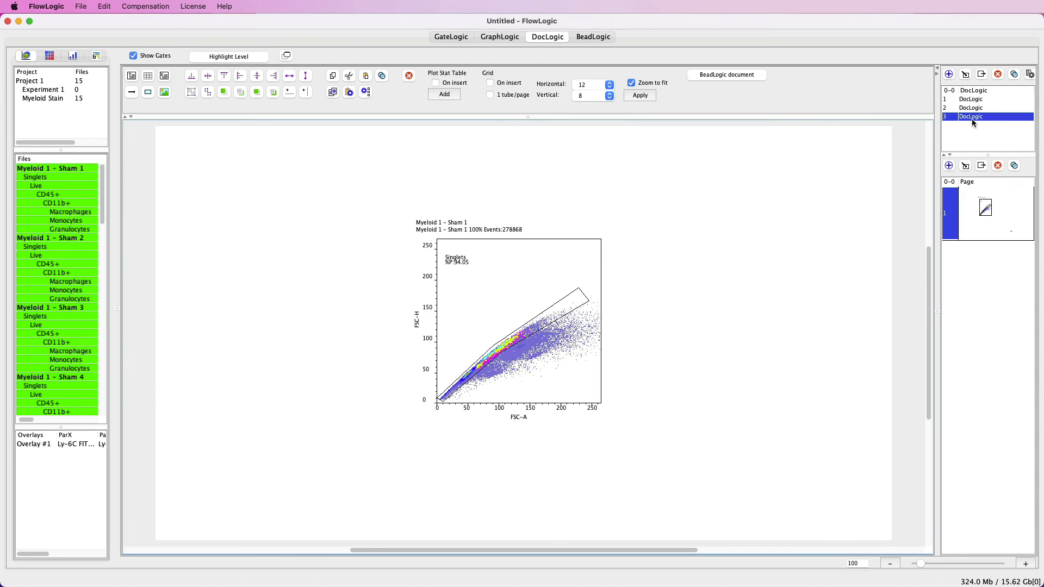
Export the third DocLogic document as a .pptx file named DocLogic on the Desktop
left_click(982, 76)
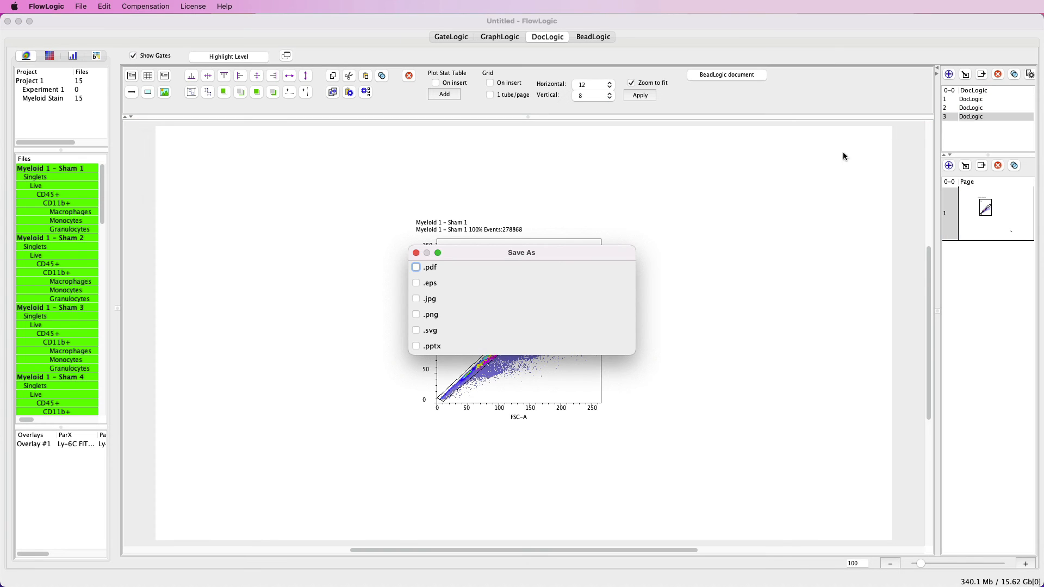
left_click(417, 348)
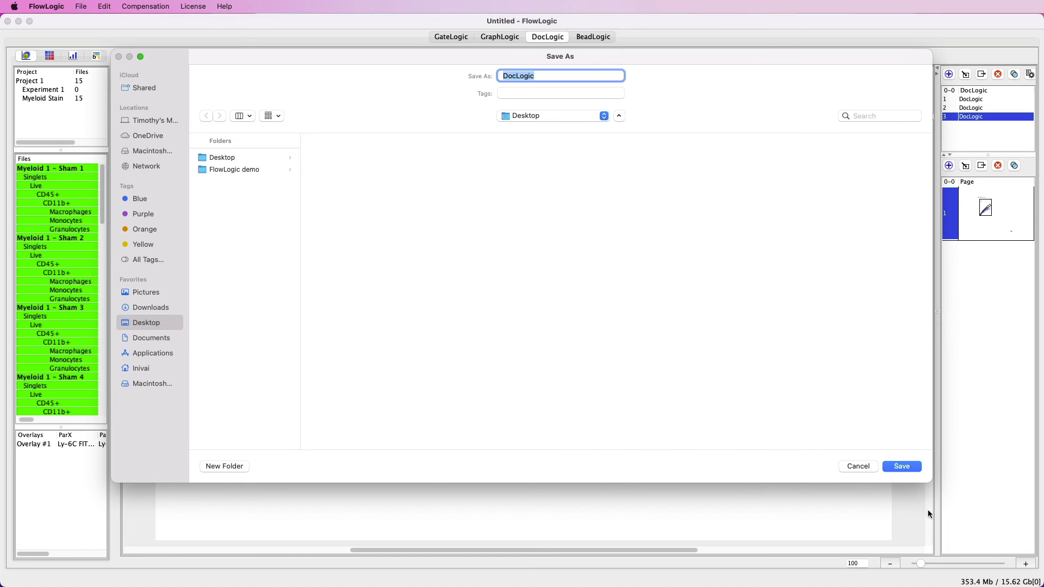
left_click(901, 466)
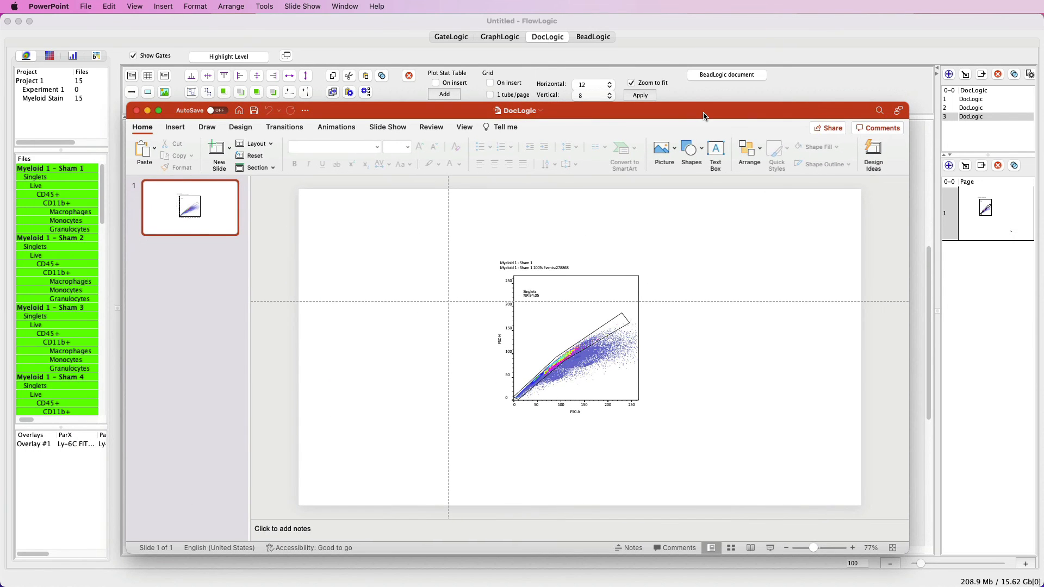
Maximize the exported presentation in PowerPoint and move the vertical and horizontal guides to the edges, clear of the plot
double_click(704, 116)
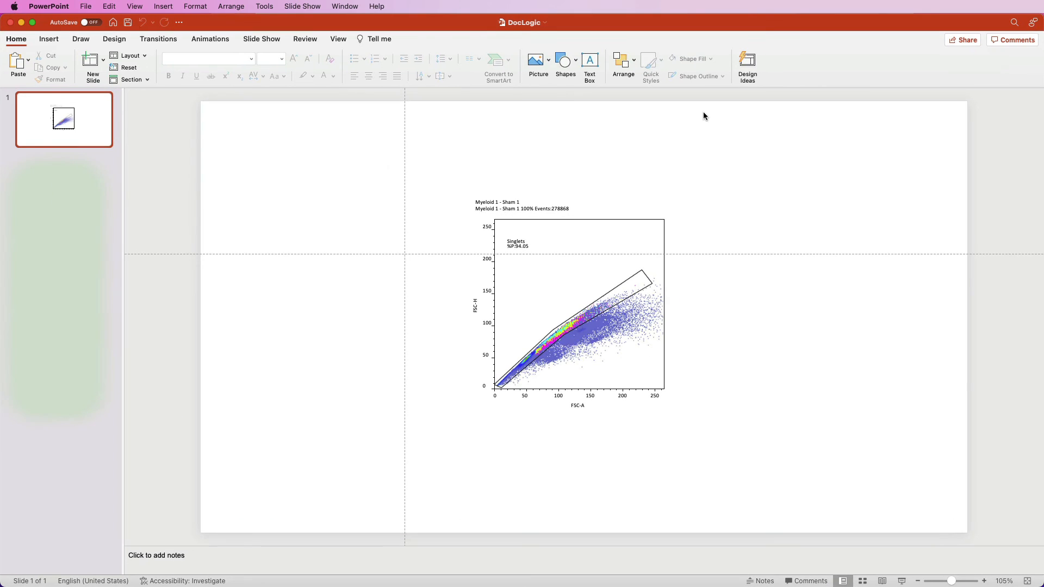
left_click_drag(405, 131, 120, 166)
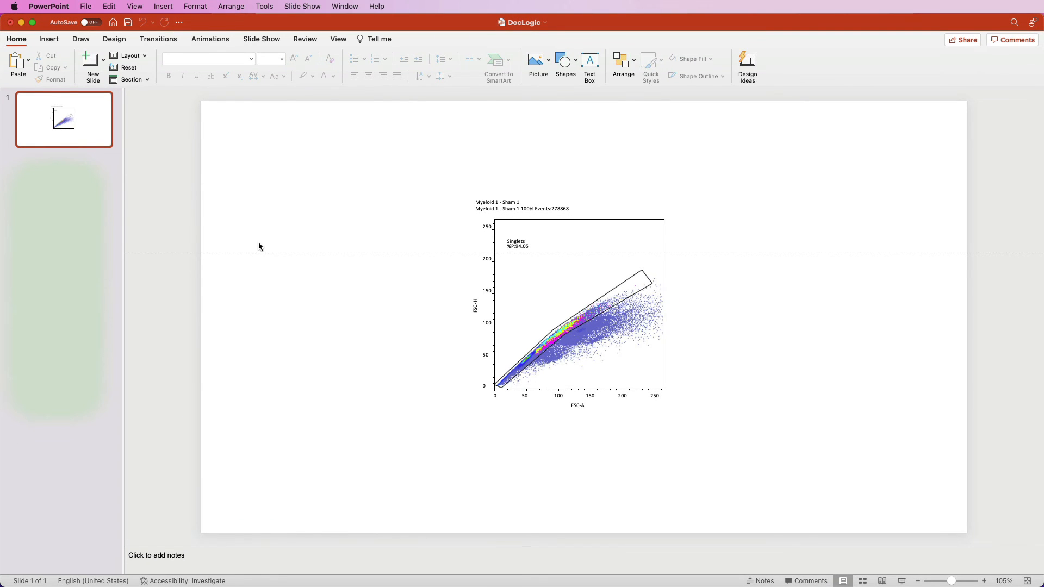
left_click_drag(260, 253, 271, 102)
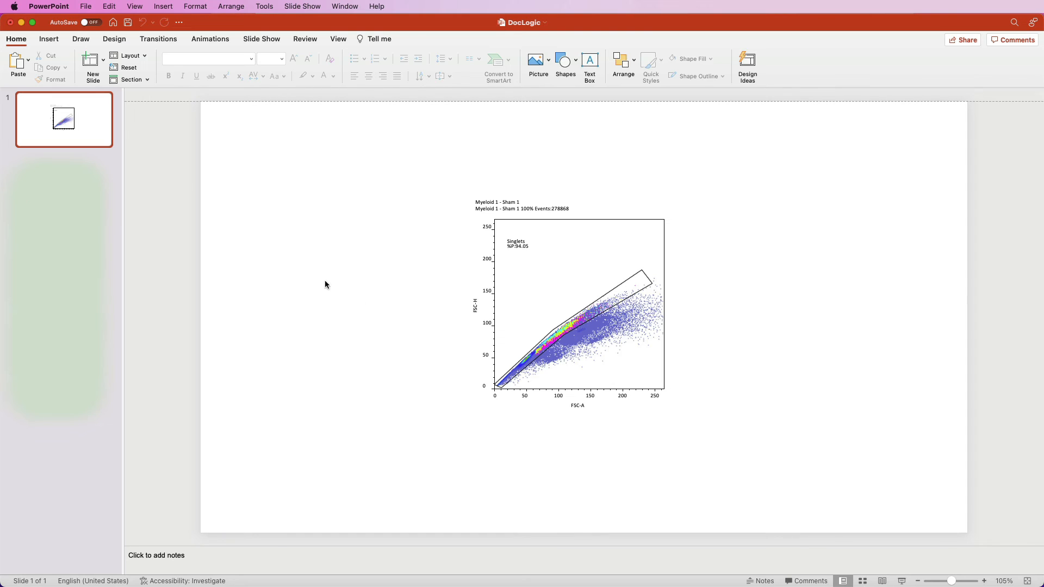
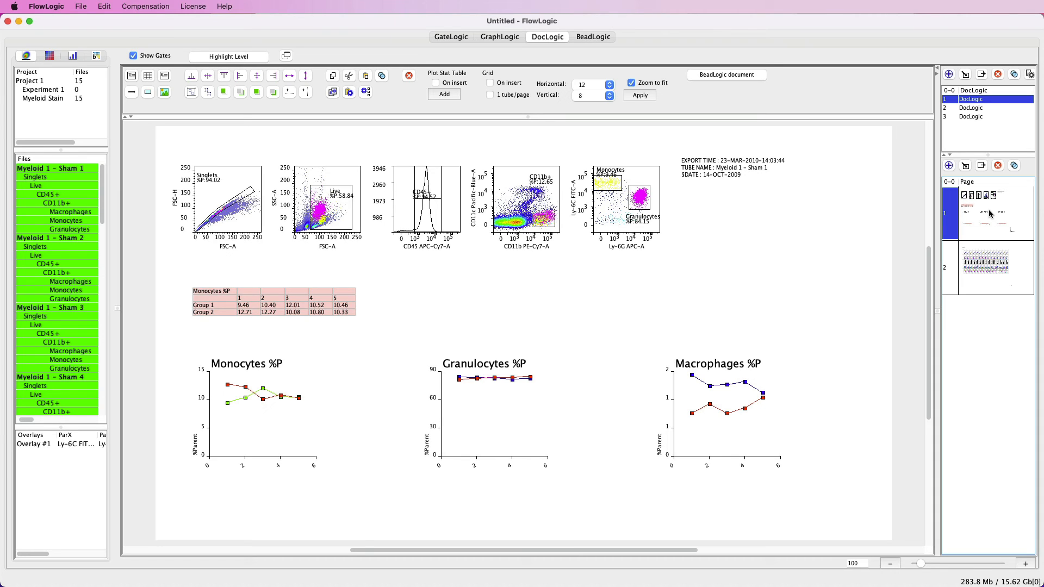
Delete the Experiment 1 folder from Project 1 in GateLogic and select the Myeloid Stain folder
left_click(977, 100)
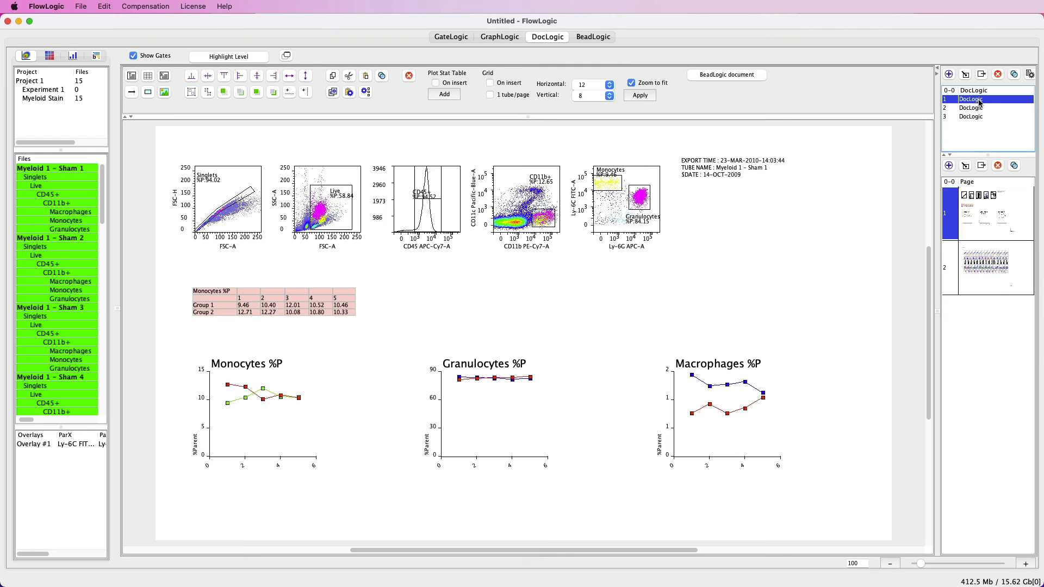
left_click(451, 38)
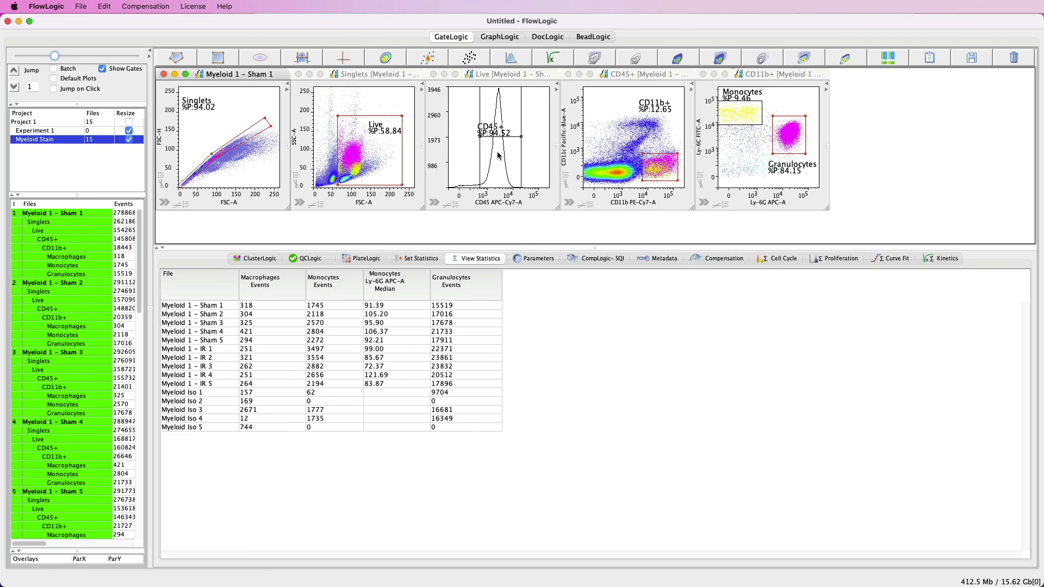
left_click(45, 133)
right_click(45, 132)
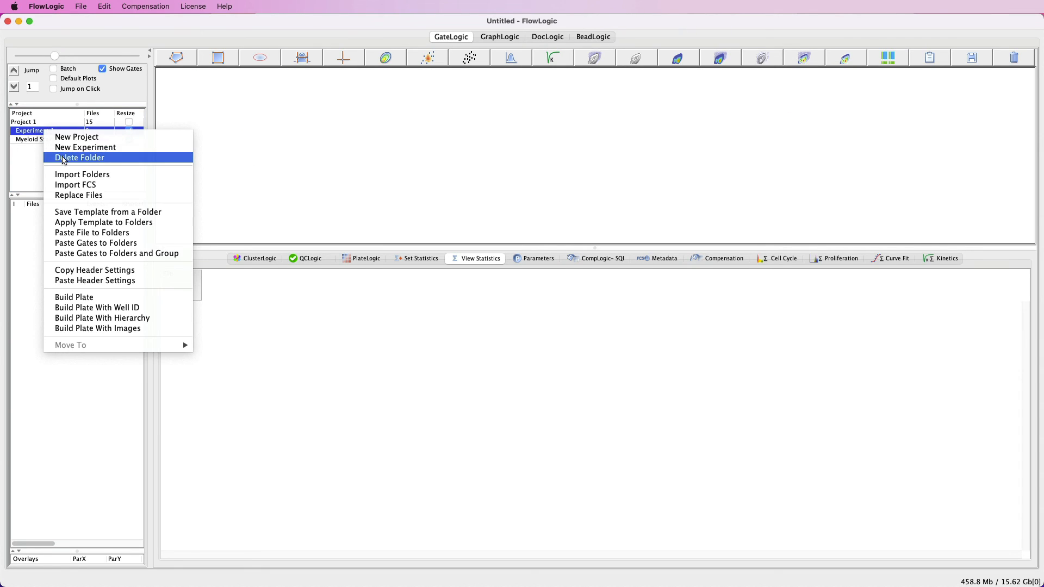
left_click(64, 158)
left_click(53, 134)
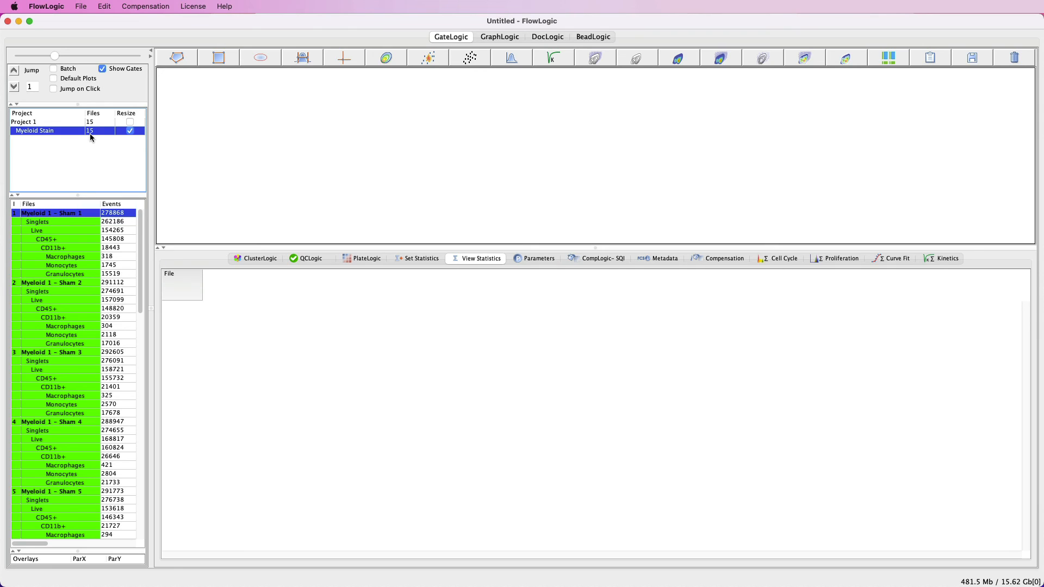
Quit the program without saving the current work
right_click(63, 134)
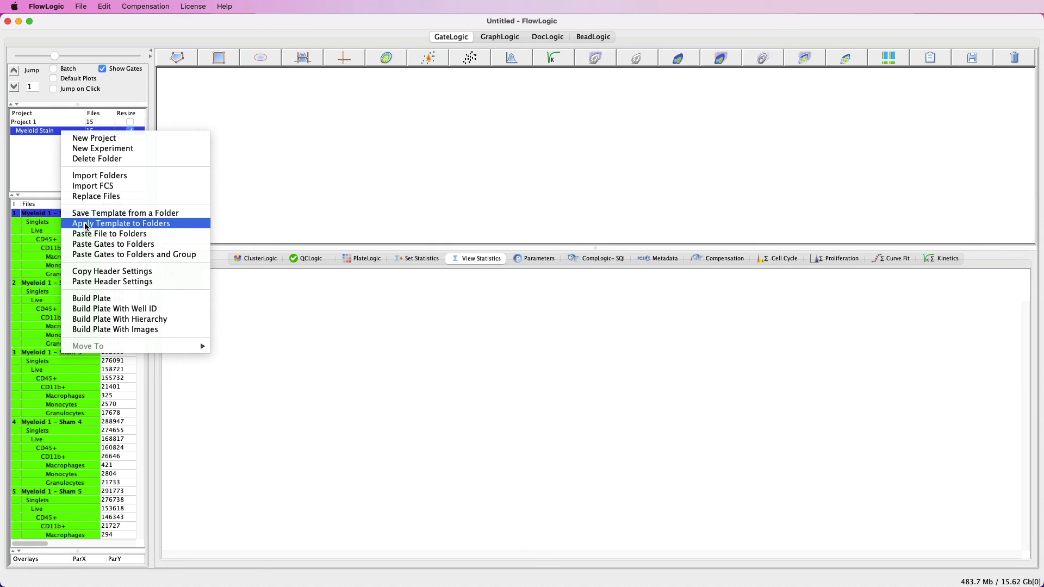
left_click(33, 158)
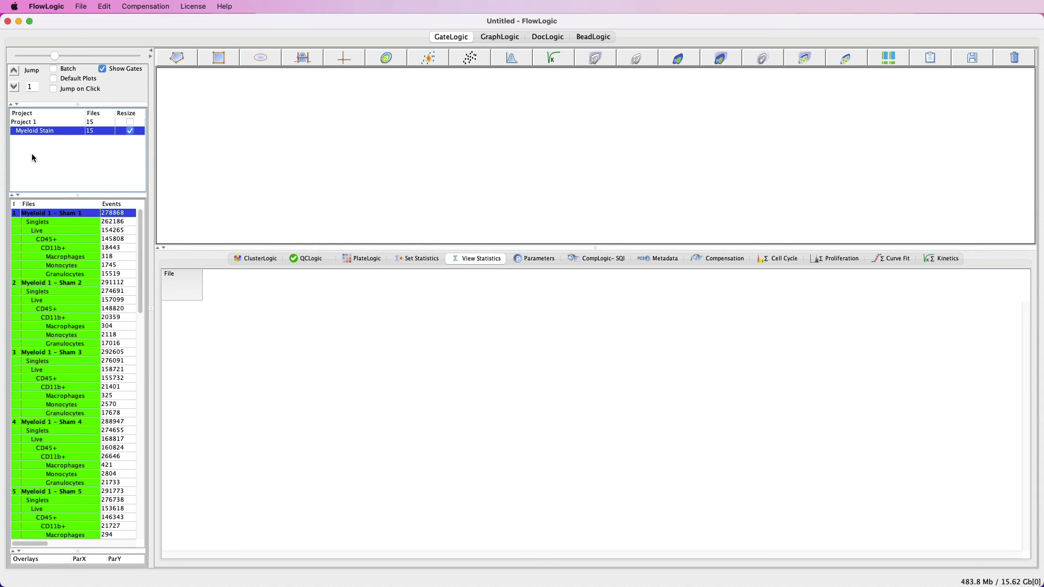
key("super+q")
left_click(556, 328)
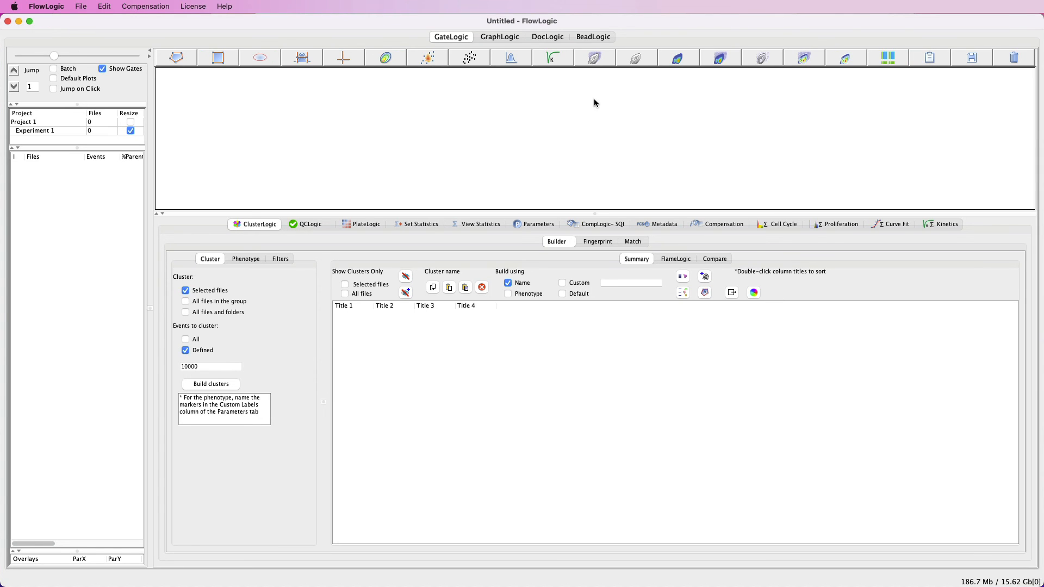
Enlarge the GateLogic plot area above PlateLogic and import the Myeloid Stain folder into Project 1
left_click_drag(592, 212, 586, 299)
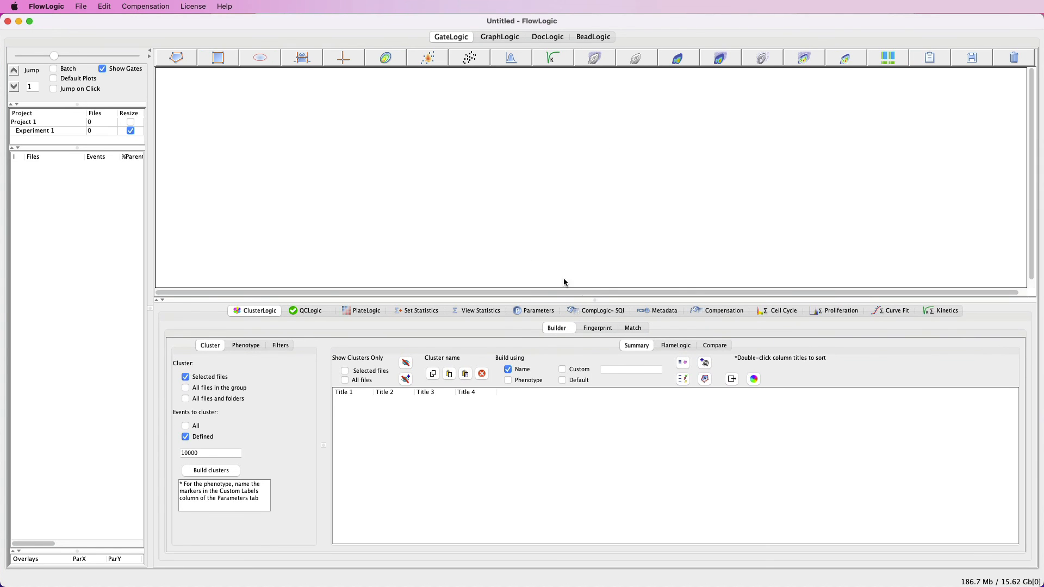
left_click(361, 312)
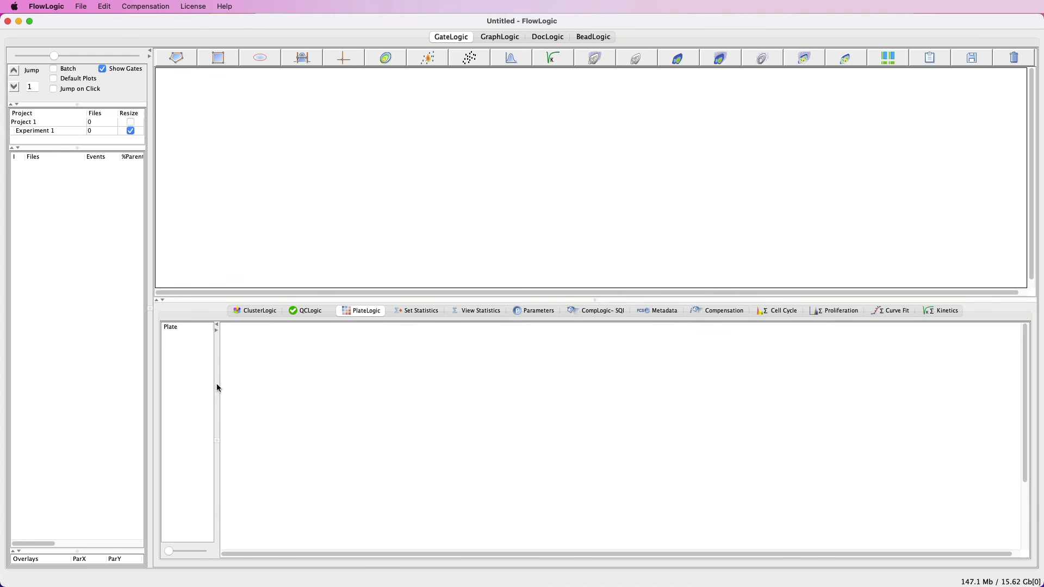
left_click_drag(224, 182, 49, 185)
Apply the folder template Myeloid (15 files).foldertemplate to the Myeloid Stain folder
right_click(34, 141)
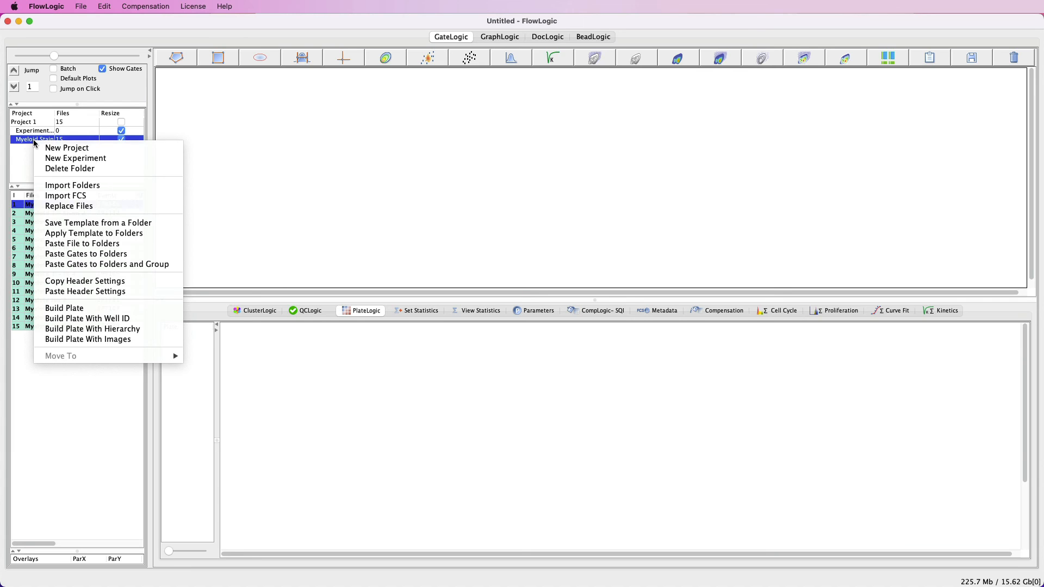
left_click(52, 235)
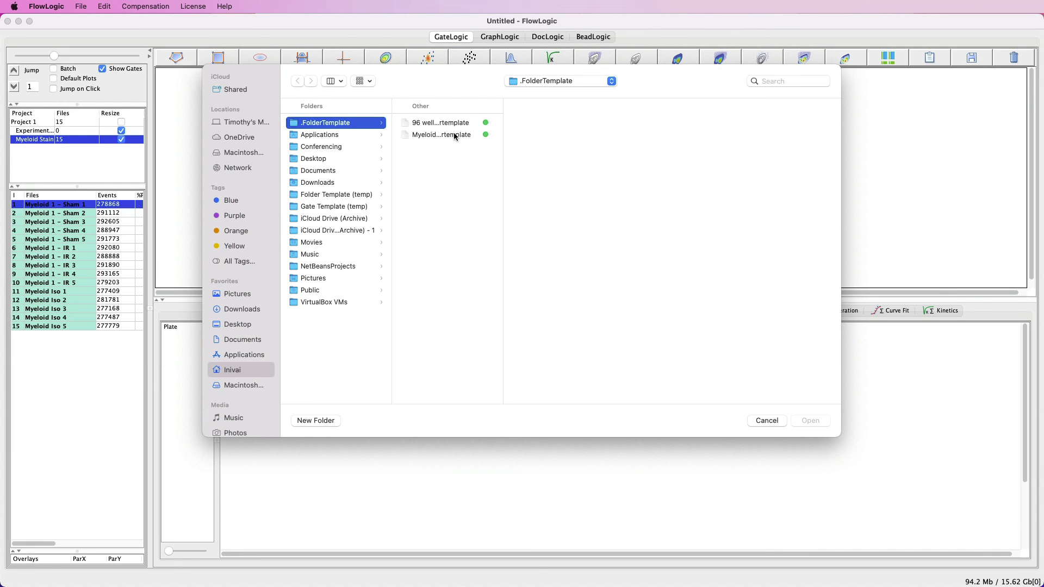
left_click(454, 135)
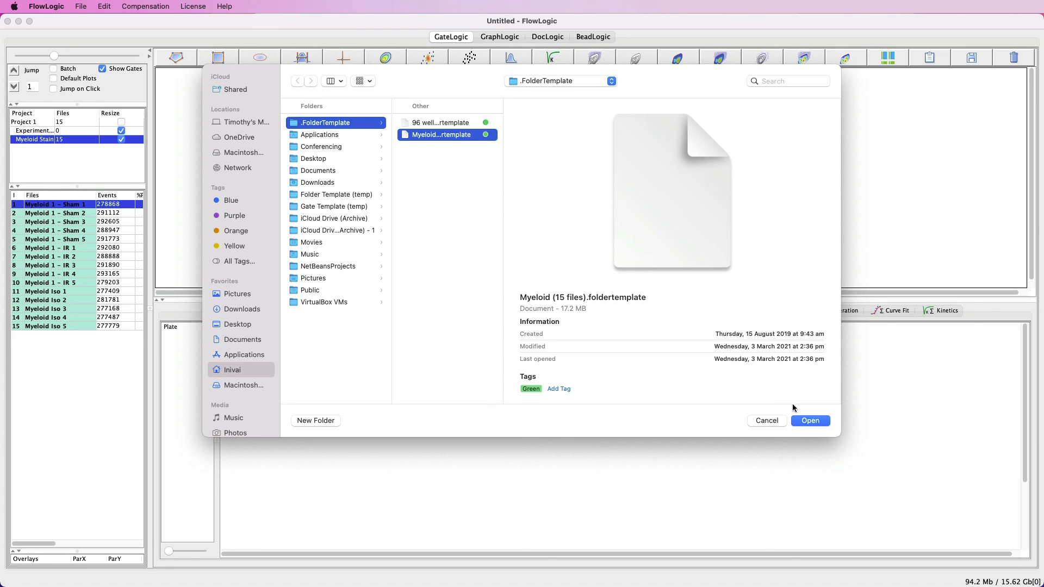
left_click(820, 424)
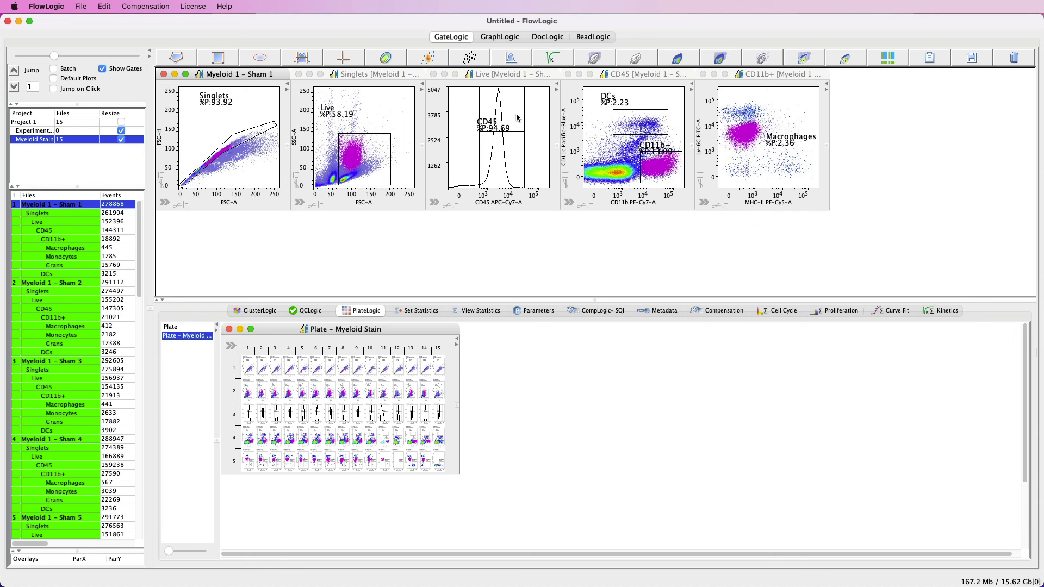
Display the template's Graph Macs %P and Monocytes %P graphs in GraphLogic
left_click(499, 37)
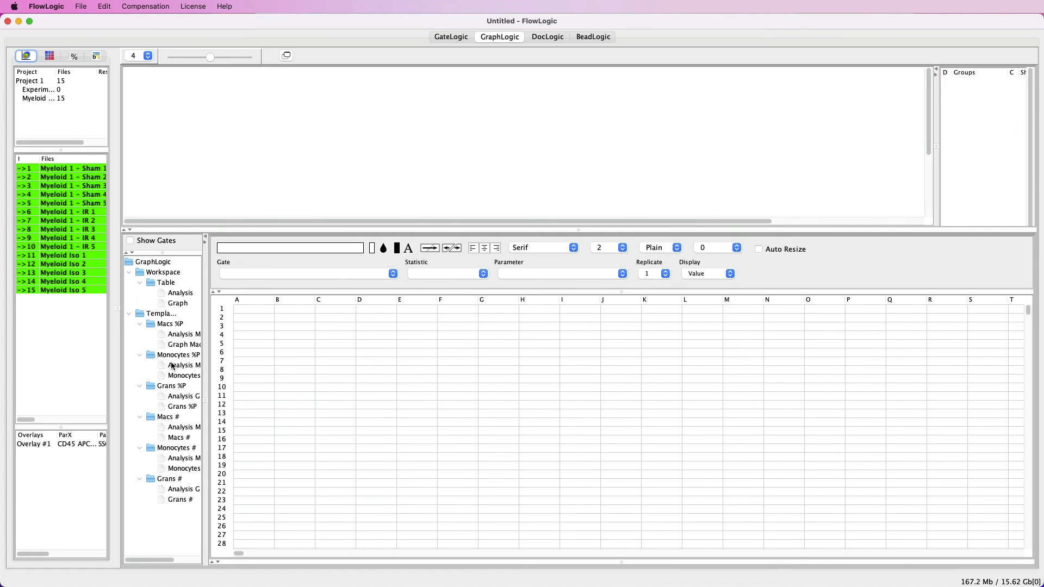
left_click(180, 346)
left_click(177, 375)
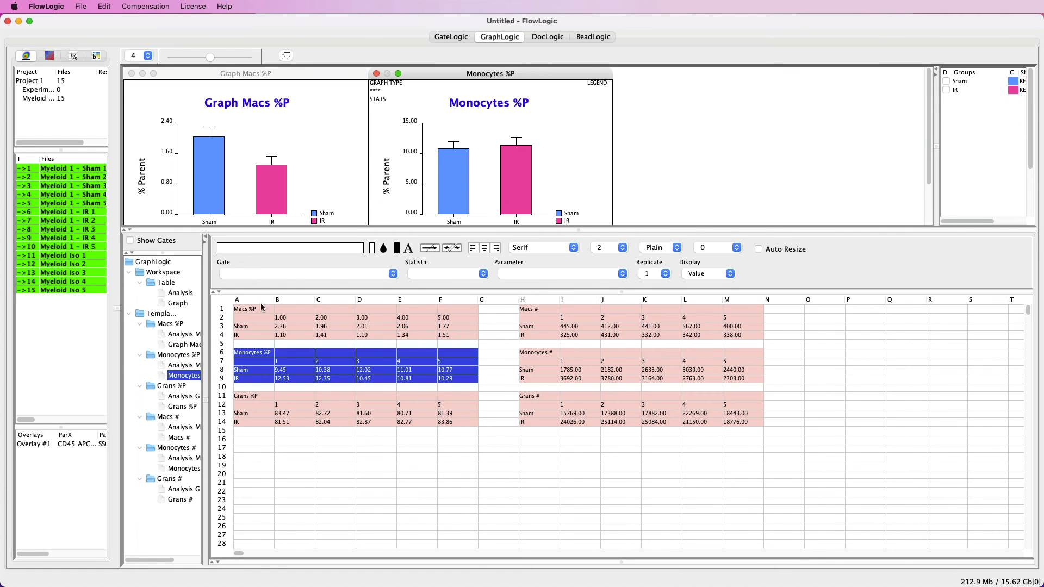
View both pages of the Template - Myeloid Stain document in DocLogic
left_click(537, 38)
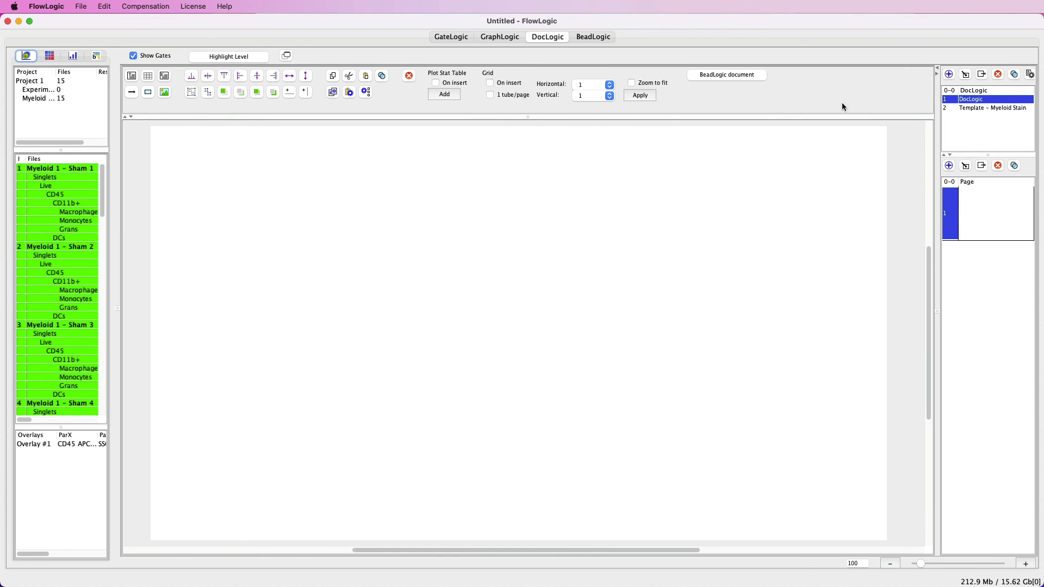
left_click(964, 107)
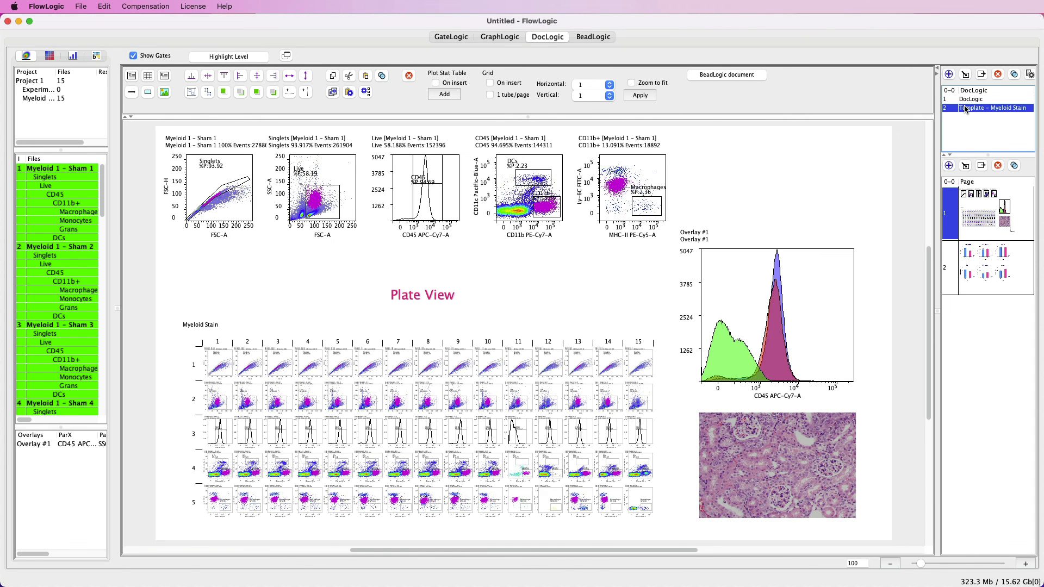
left_click(988, 261)
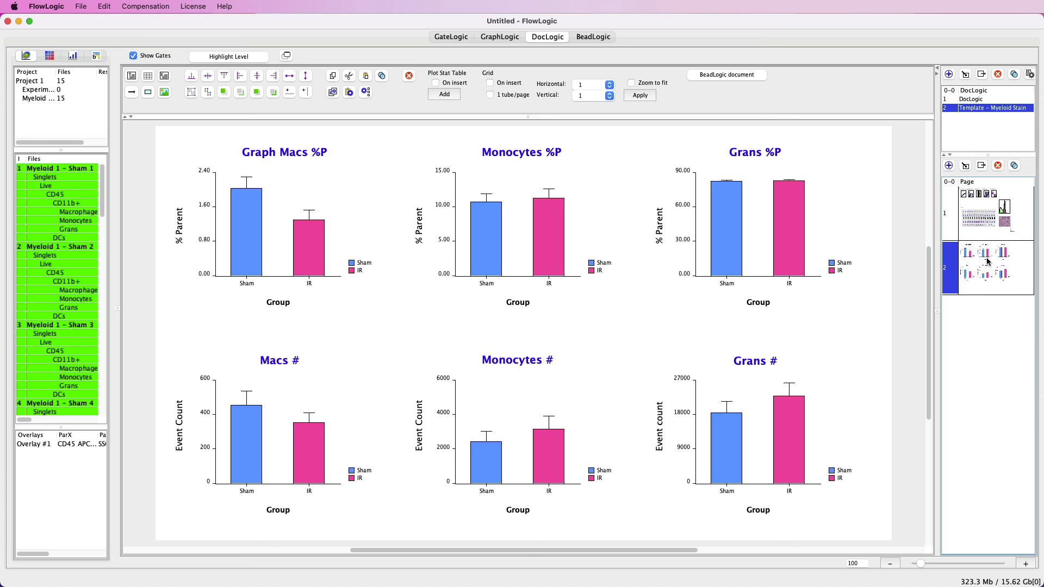
Import the Plate data (96 FCS) folder into Project 1 and close the Myeloid Stain plate window
left_click(465, 38)
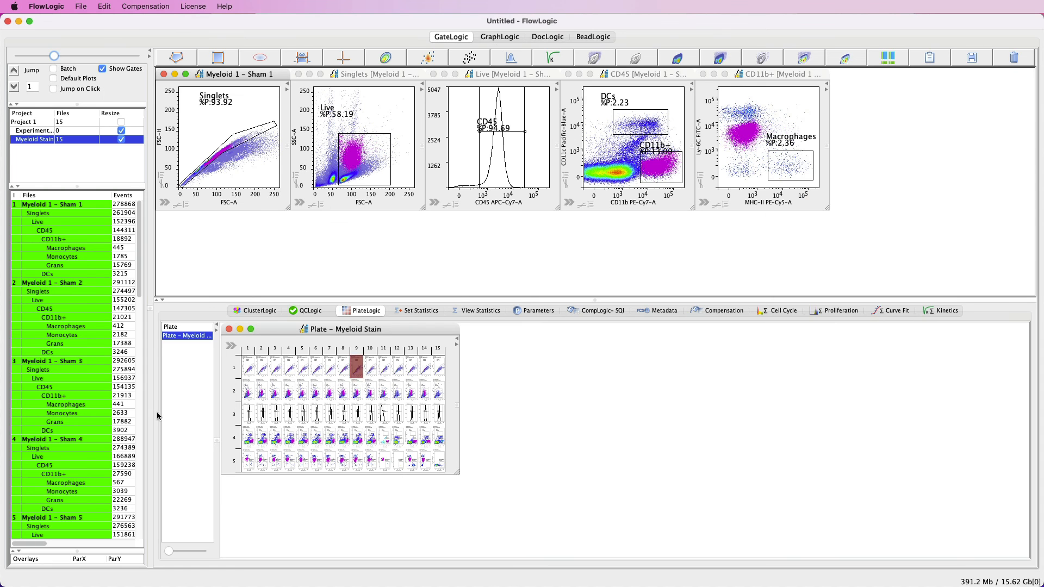
left_click_drag(404, 355, 21, 122)
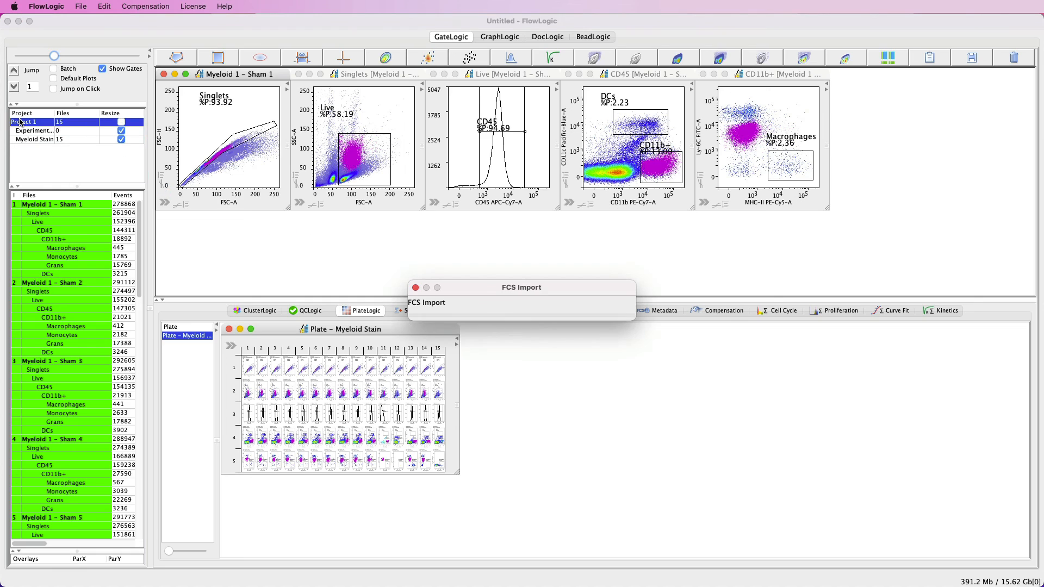
left_click(229, 329)
Apply the 96 well folder template to the Plate data (96 FCS) folder
right_click(54, 154)
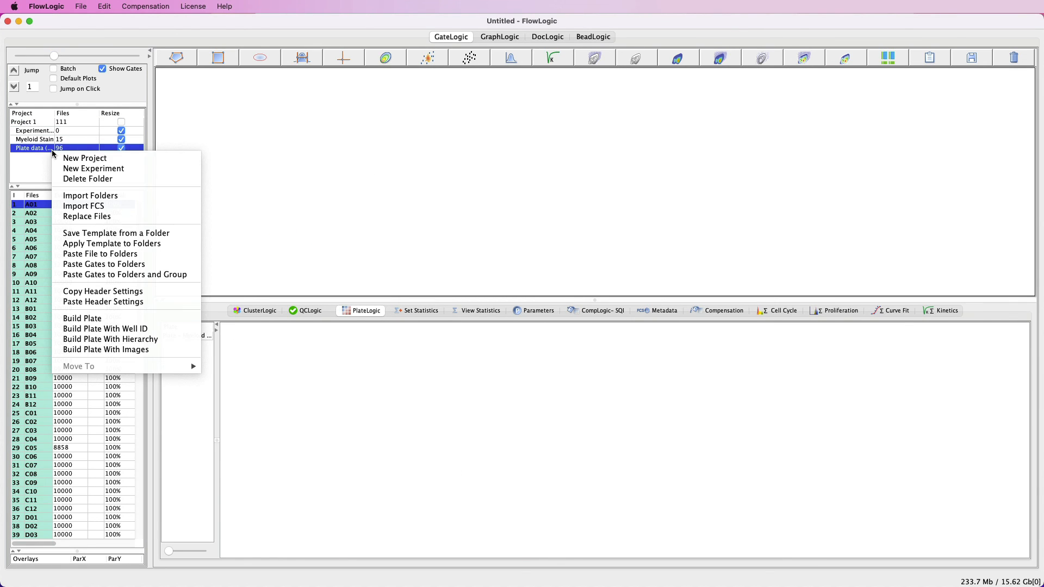
left_click(96, 240)
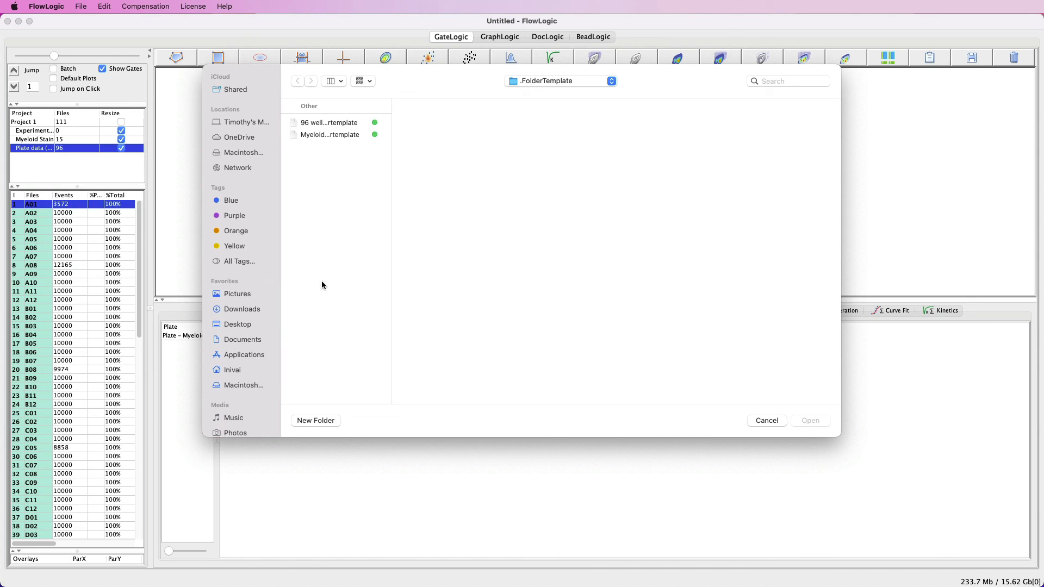
left_click(336, 125)
left_click(810, 421)
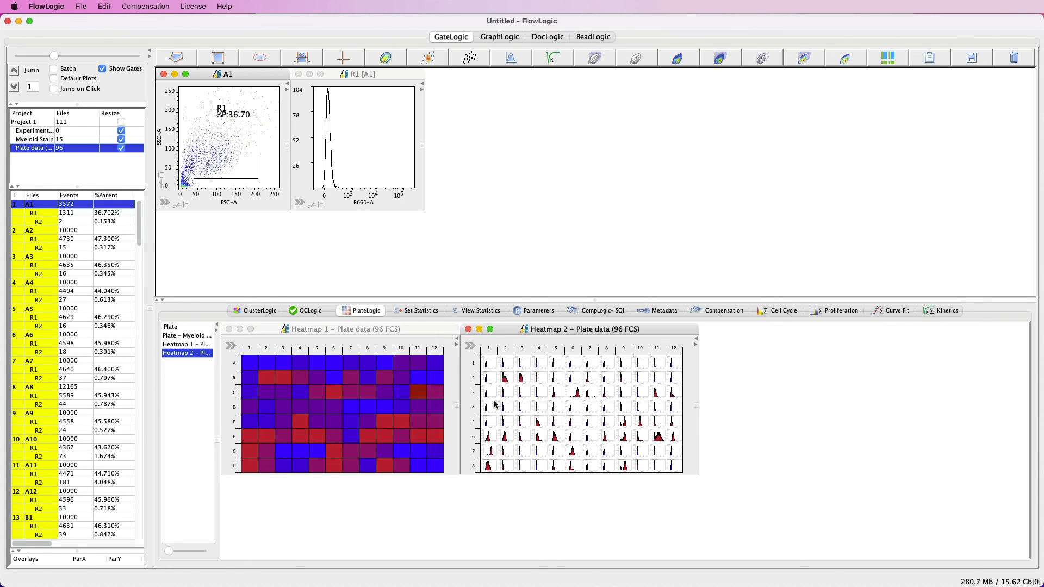
View the Plots + Stats and Heatmaps documents for the plate data in DocLogic
left_click(548, 37)
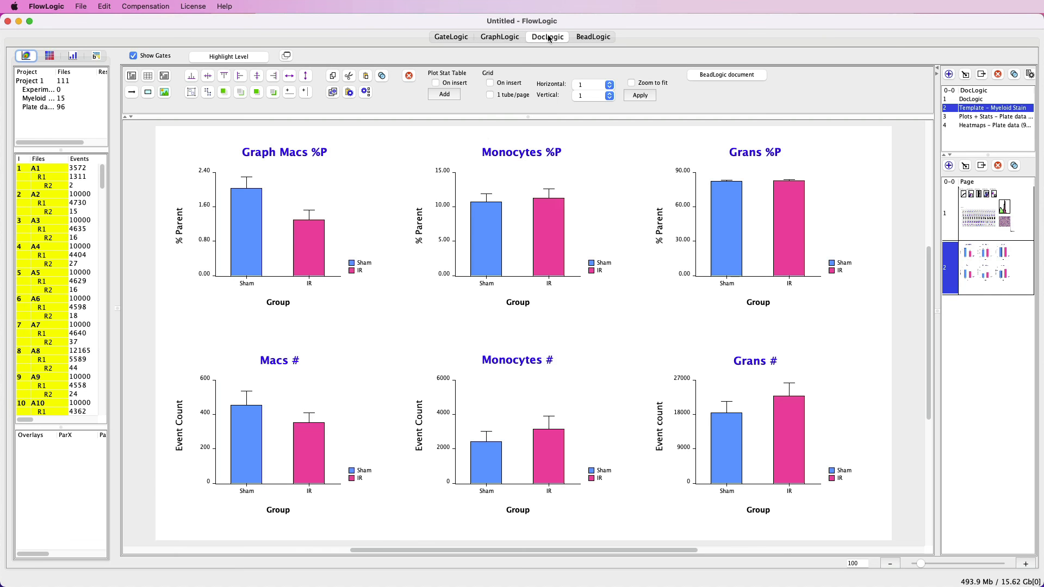
left_click(983, 118)
left_click(978, 126)
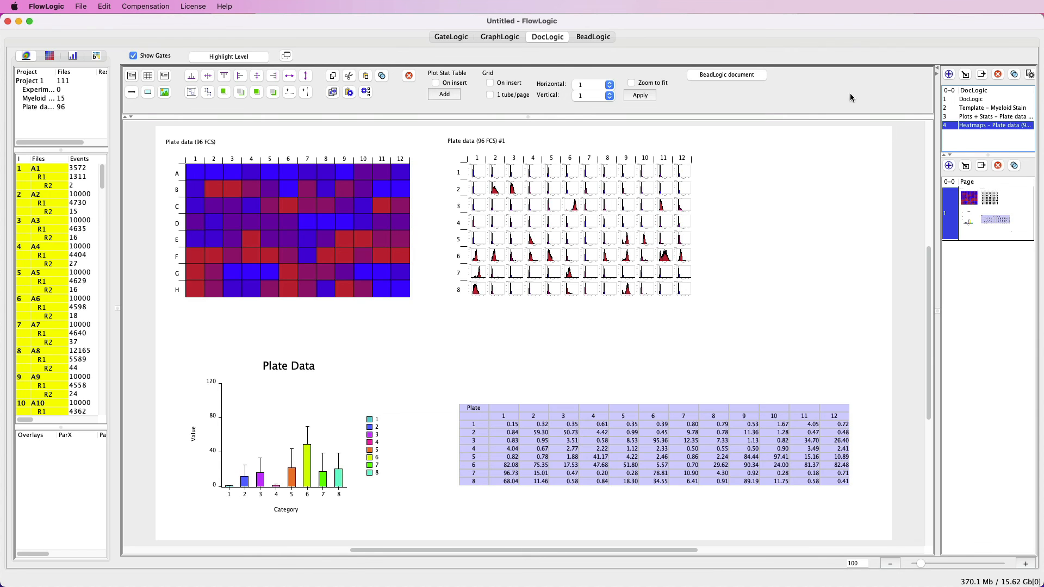
Move gate R1 on the A1 plot to its upper-right corner and check the Heatmaps and Plots + Stats documents
left_click(468, 37)
left_click_drag(225, 152, 287, 88)
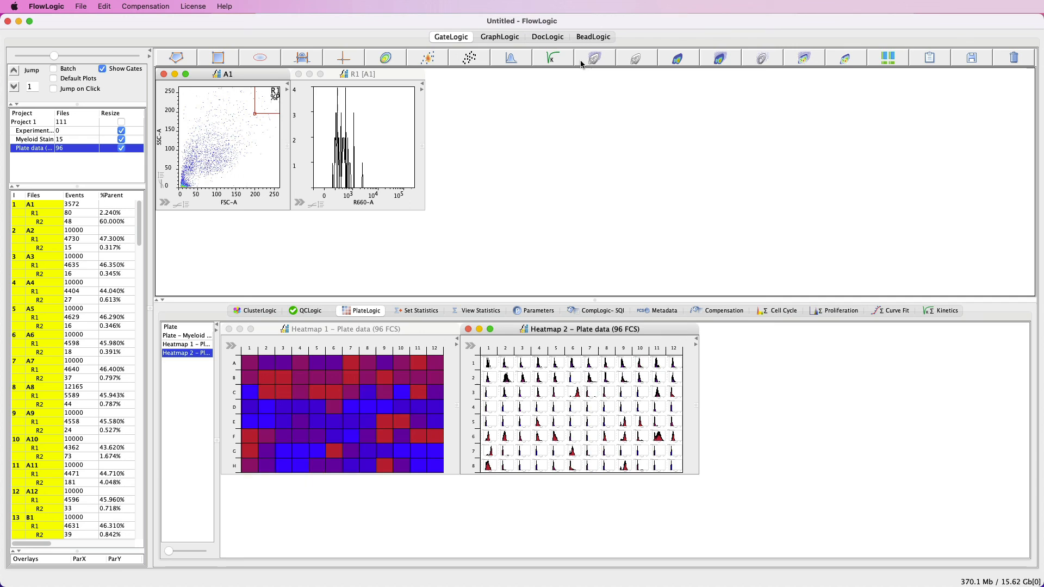
left_click(543, 37)
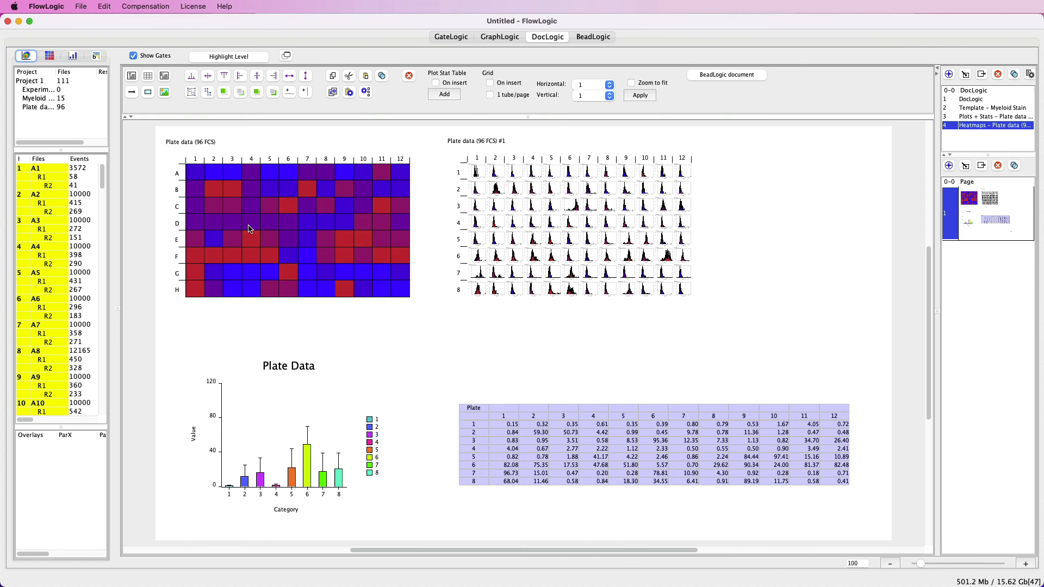
left_click(984, 122)
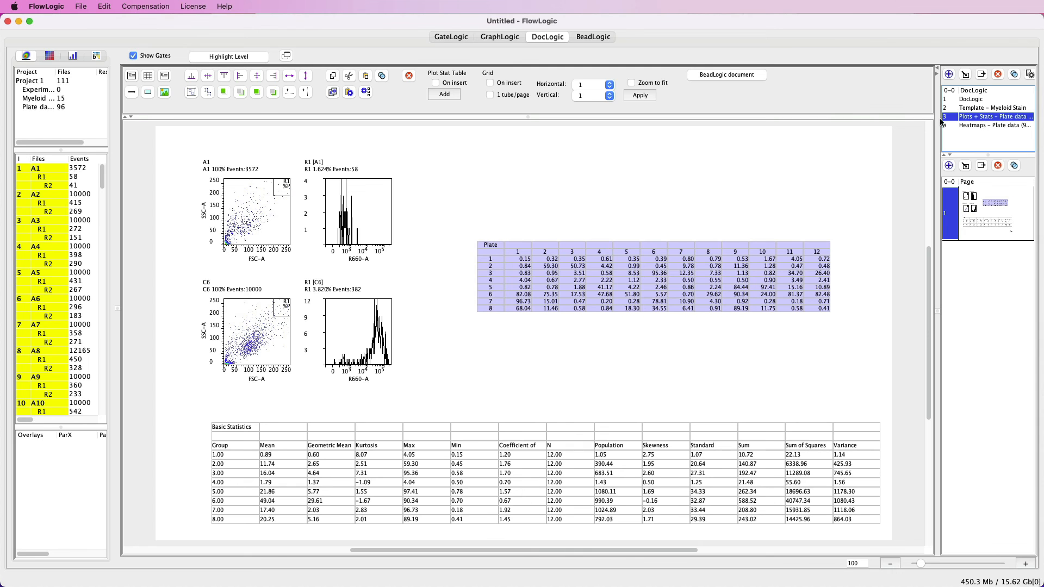
Return to GateLogic, quit without saving, and relaunch the program with an empty project
left_click(461, 39)
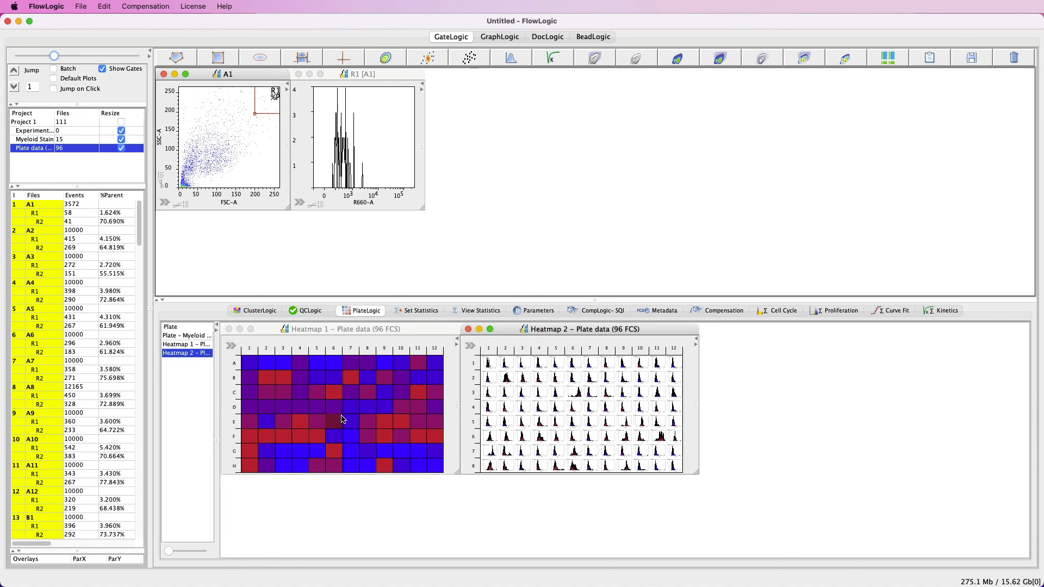
key("super+q")
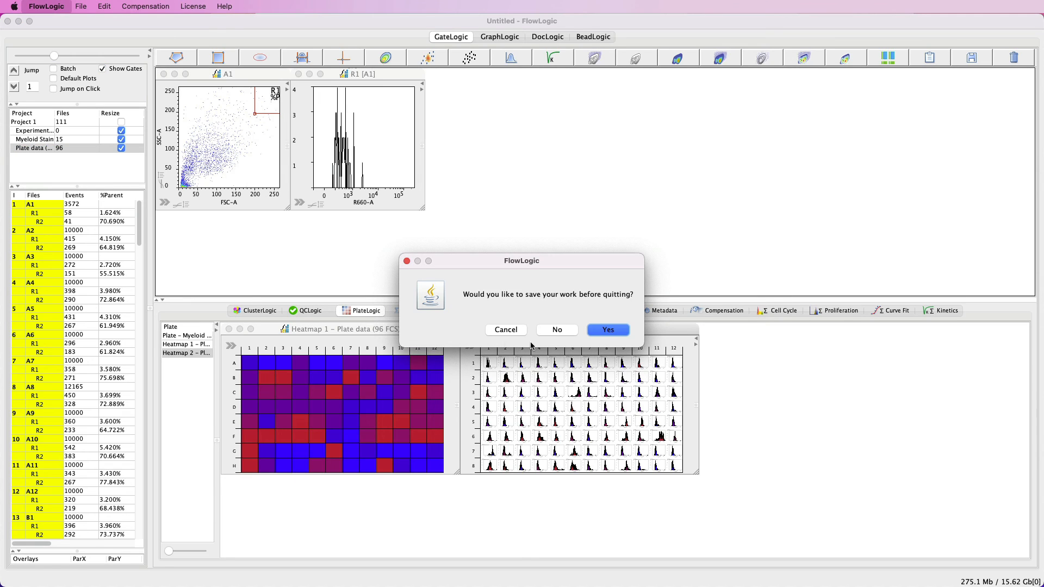
left_click(557, 330)
left_click_drag(456, 586, 498, 109)
double_click(498, 108)
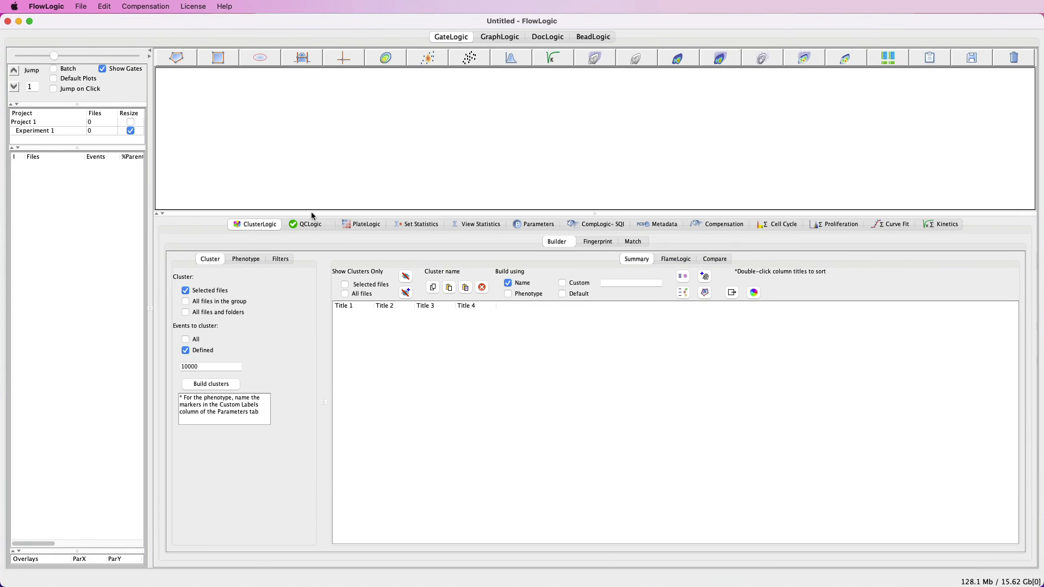
Import the Plate data (96 FCS) folder with PlateLogic showing and widen the Project column to fit the folder names
left_click(364, 228)
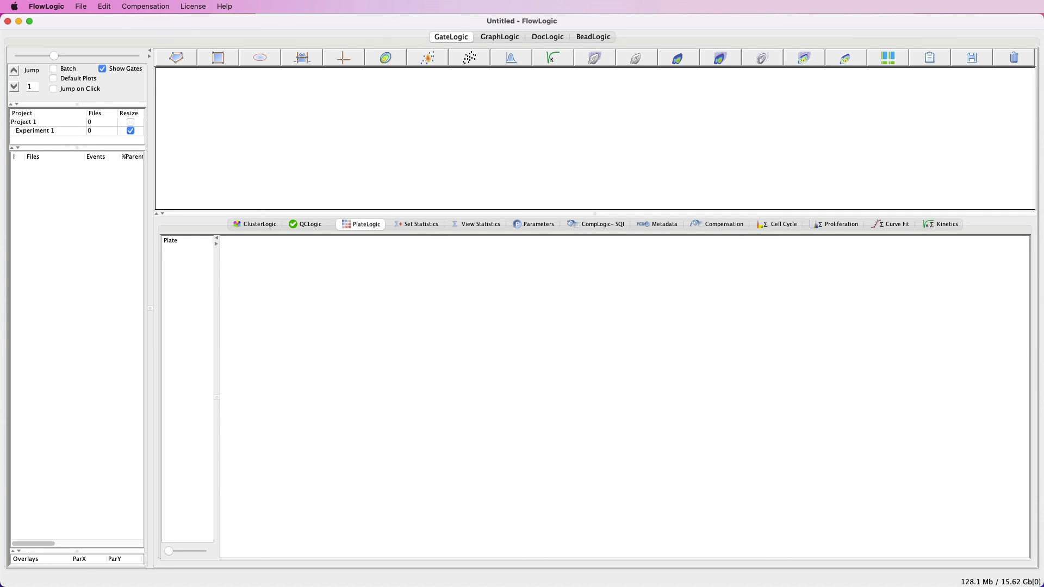
left_click_drag(218, 586, 60, 194)
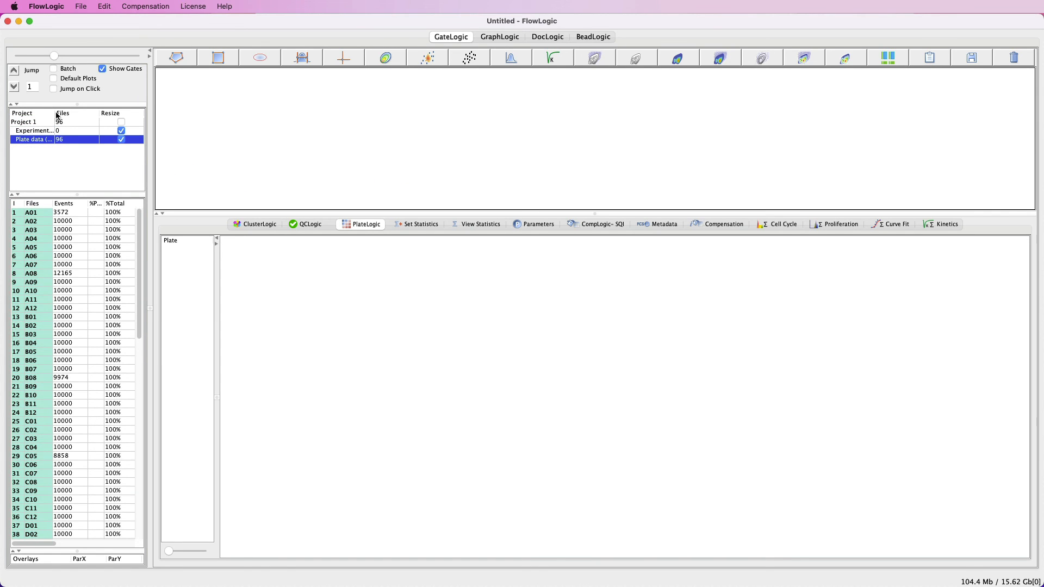
left_click_drag(57, 116, 90, 117)
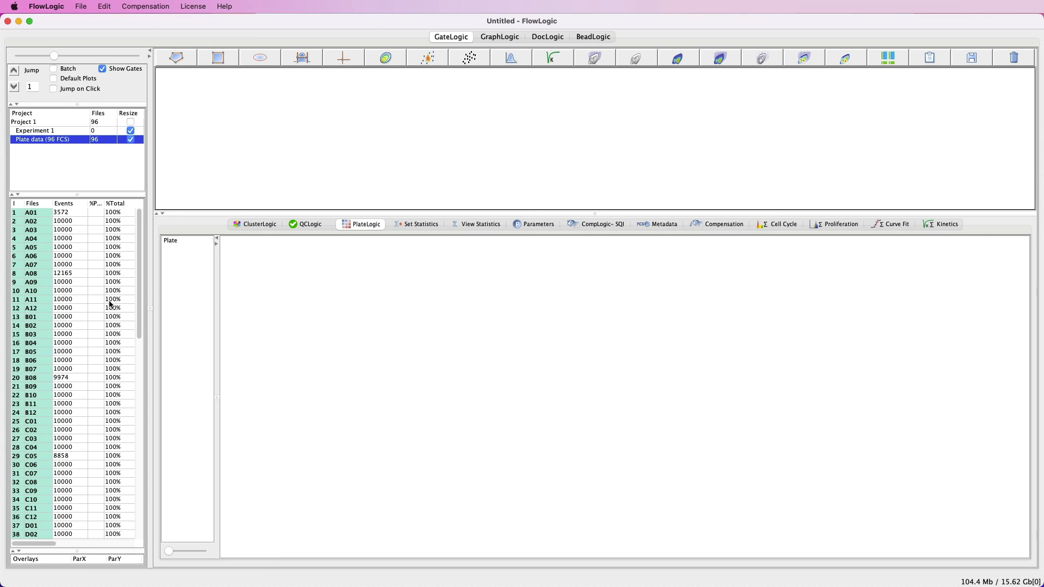
Add a new blank 96-well plate in PlateLogic
right_click(175, 287)
left_click(207, 294)
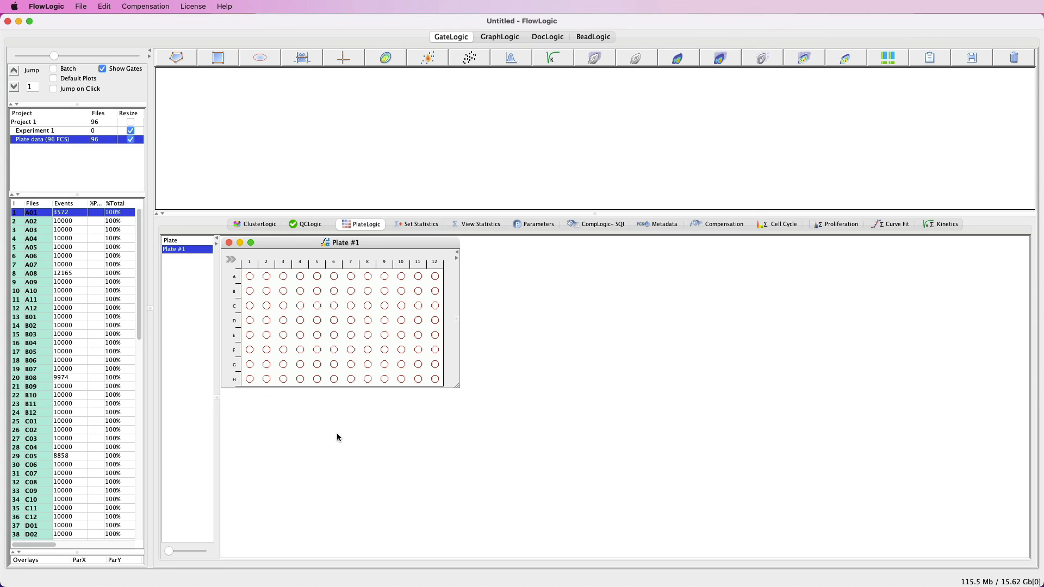
Expand the settings of Plate #1 and enlarge its window to make room for the datasets list
left_click(231, 260)
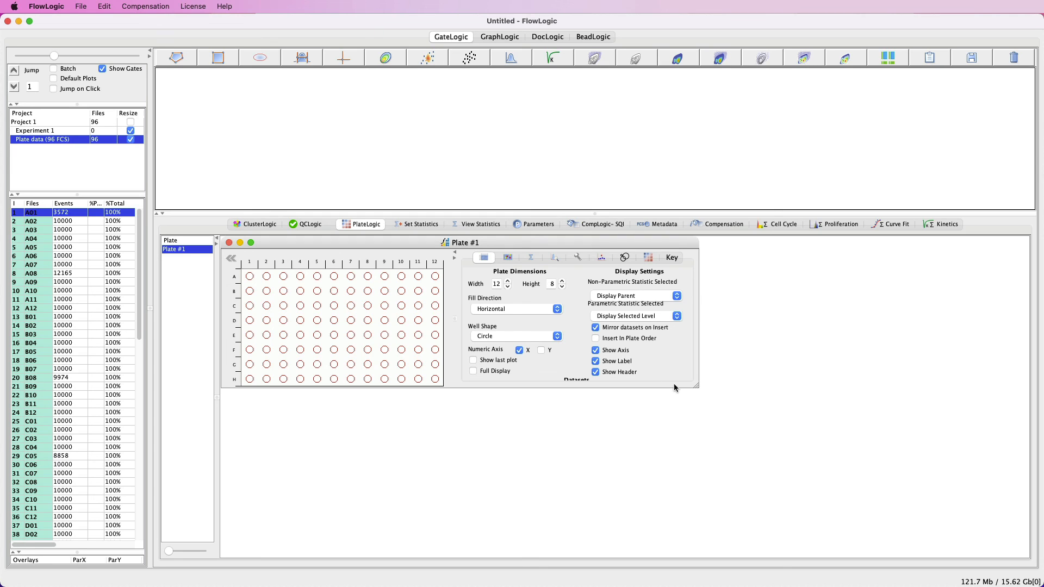
left_click_drag(696, 385, 801, 480)
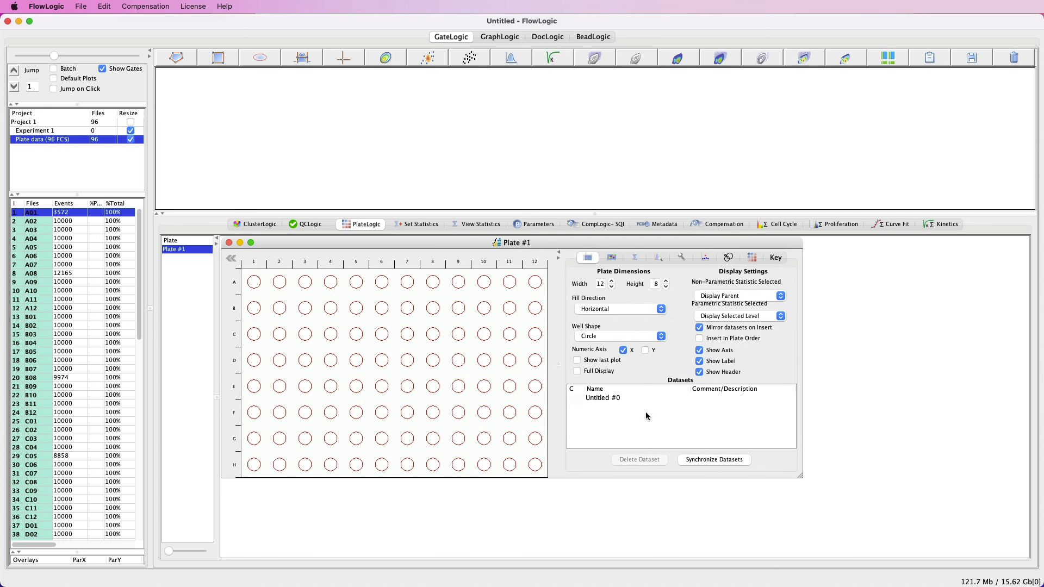
Select all the plate data files and link them so that gates are shared across every file
left_click(39, 215)
key("super+a")
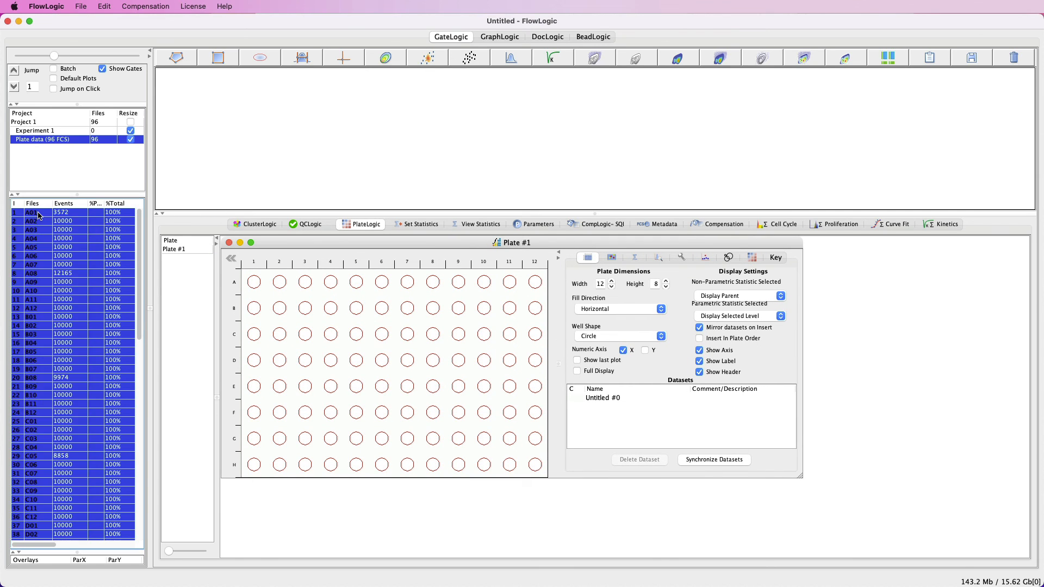
right_click(39, 216)
left_click(150, 270)
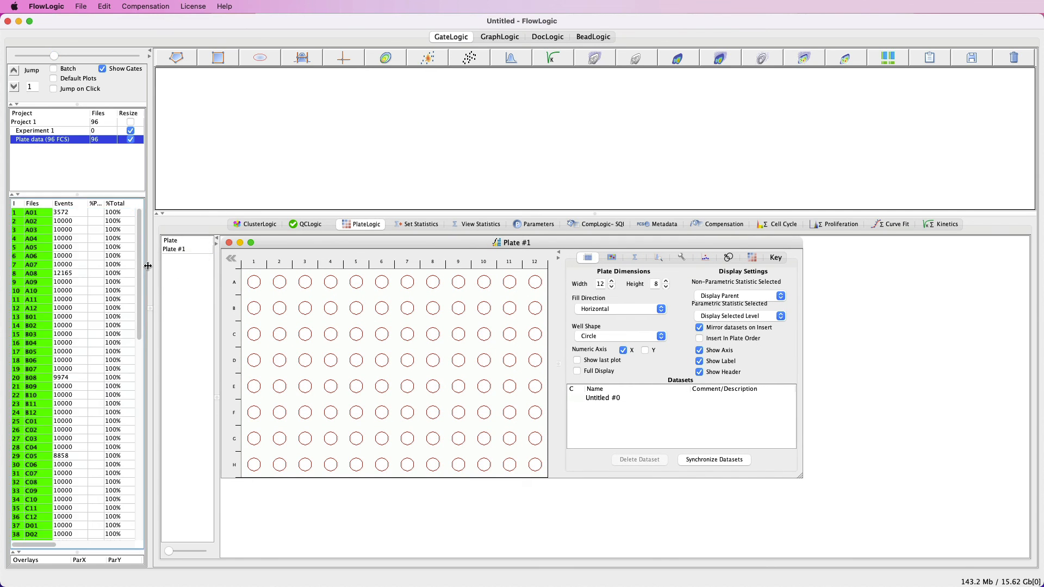
Open the A01 plot, enlarge the plot area and draw rectangular gate R1 from about 25 to 245 on FSC-A and 35 to 225 on SSC-A
left_click(33, 216)
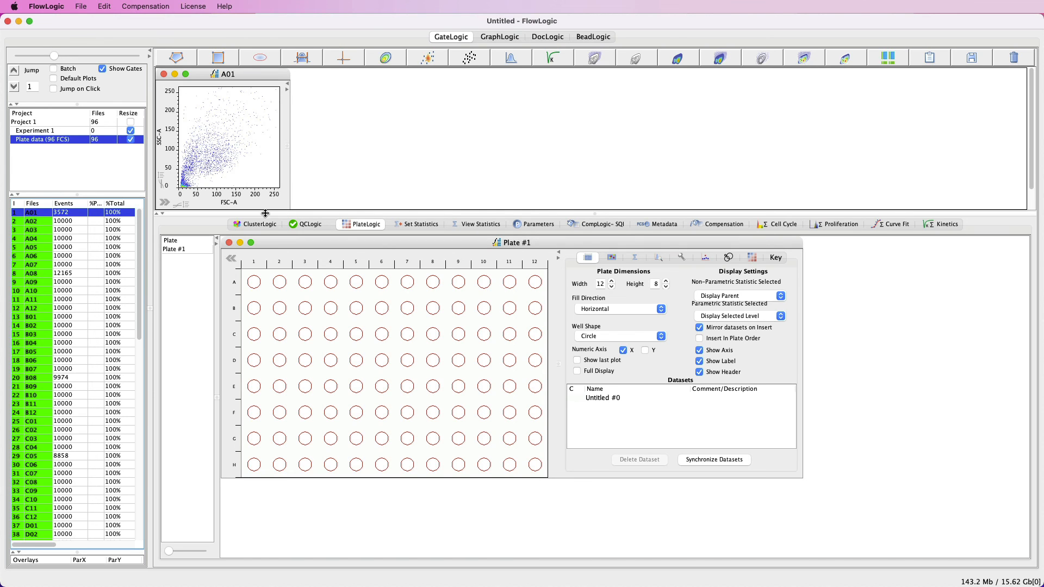
left_click_drag(263, 213, 267, 242)
left_click(218, 58)
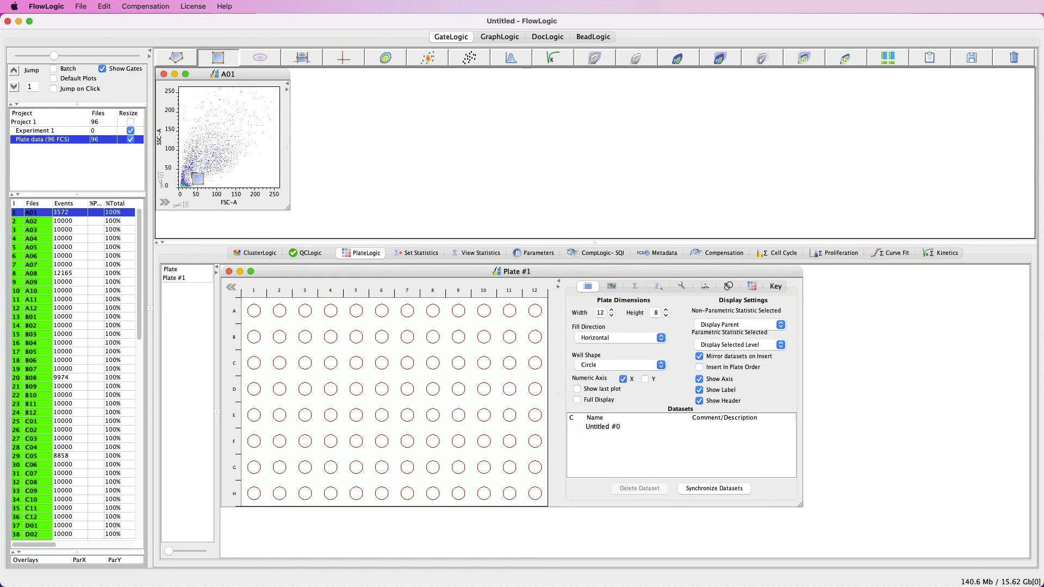
left_click_drag(191, 174, 273, 102)
left_click(284, 172)
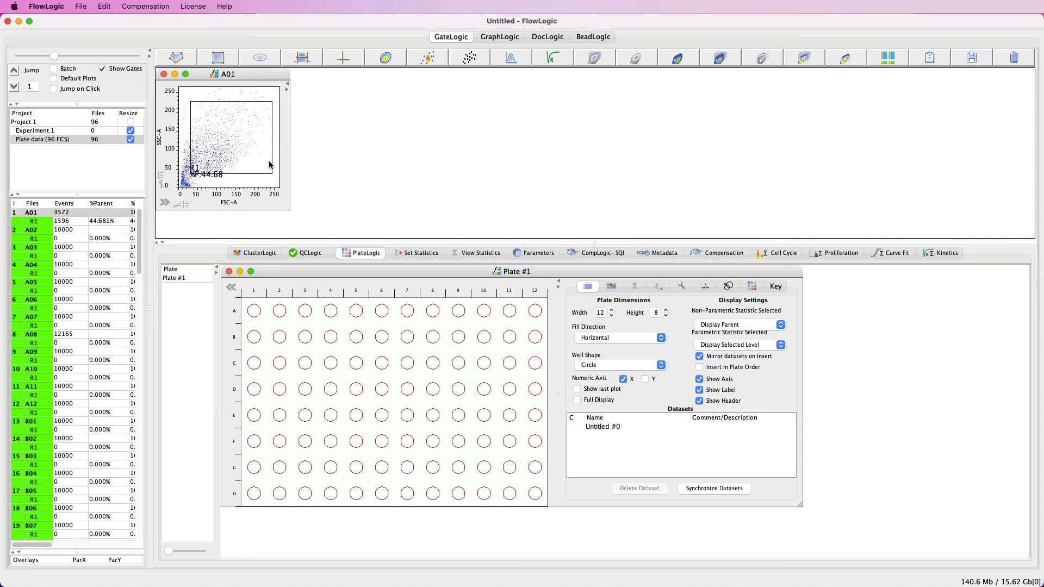
Open the R1 population plot, move the R1 label inside its gate, and set the new plot's axes to R660-A and B525-A
double_click(240, 139)
left_click_drag(194, 170, 232, 118)
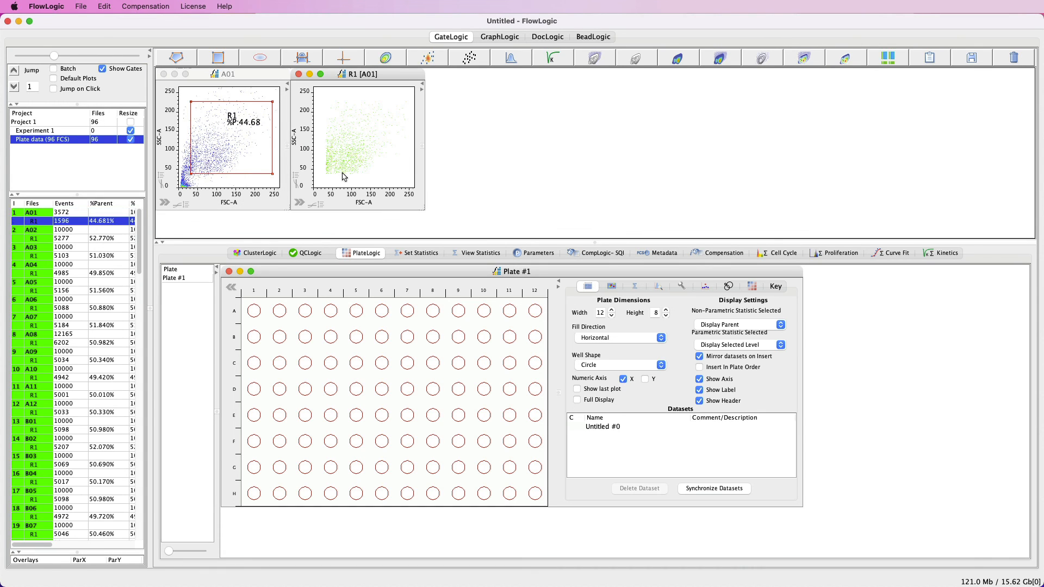
left_click(364, 202)
left_click(391, 250)
left_click(294, 137)
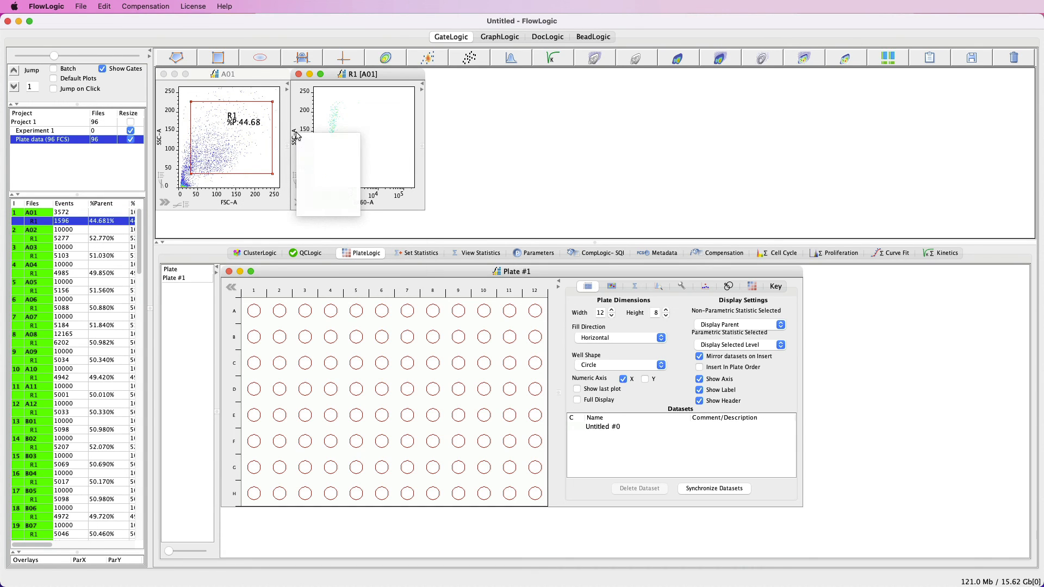
left_click(326, 170)
Draw rectangular gate R2 over the R660-A positive, B525-A low area of the R1 plot, keeping the default name
left_click(218, 57)
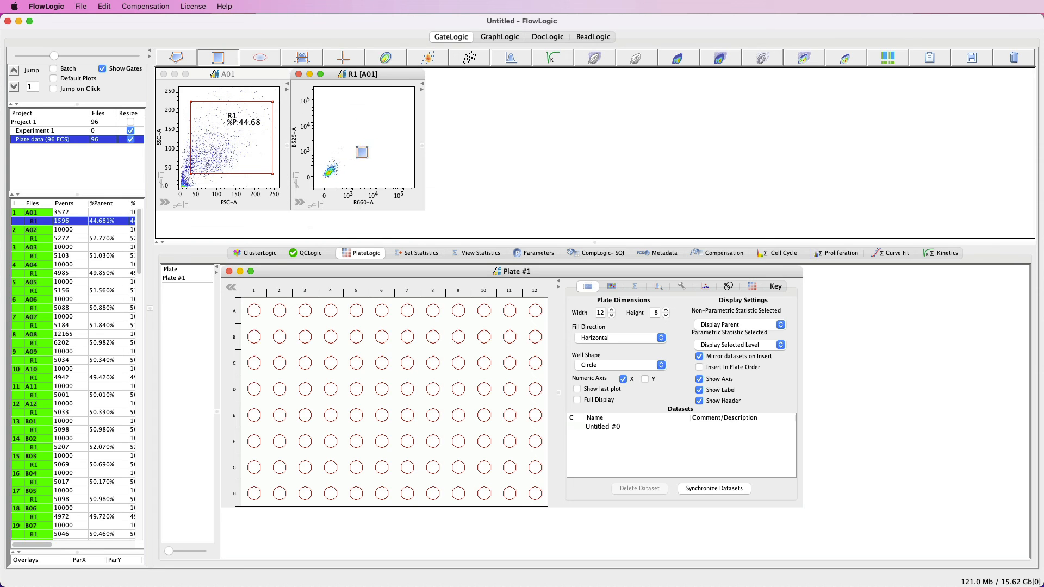
left_click_drag(341, 142, 400, 178)
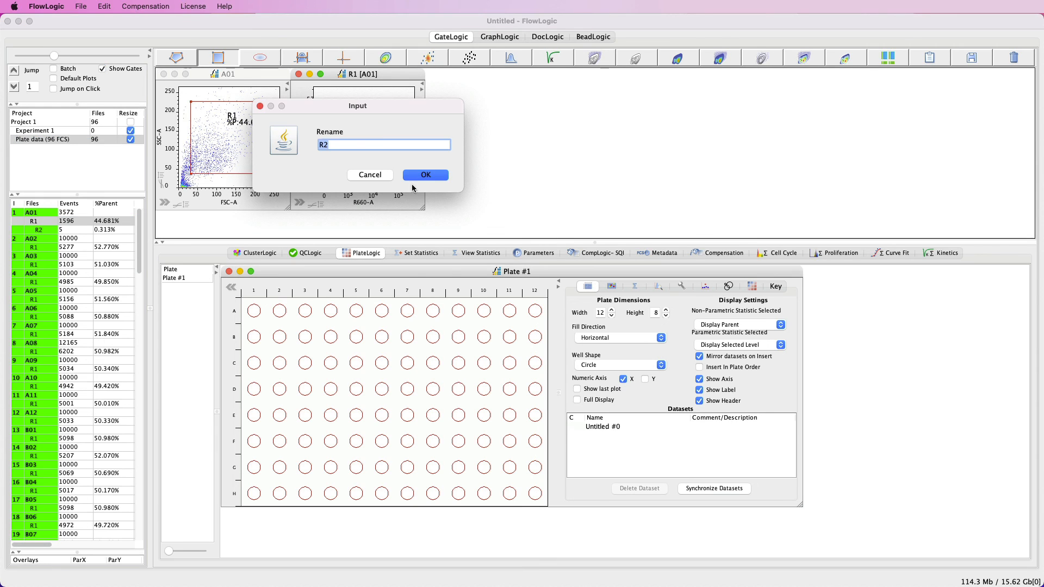
left_click(426, 174)
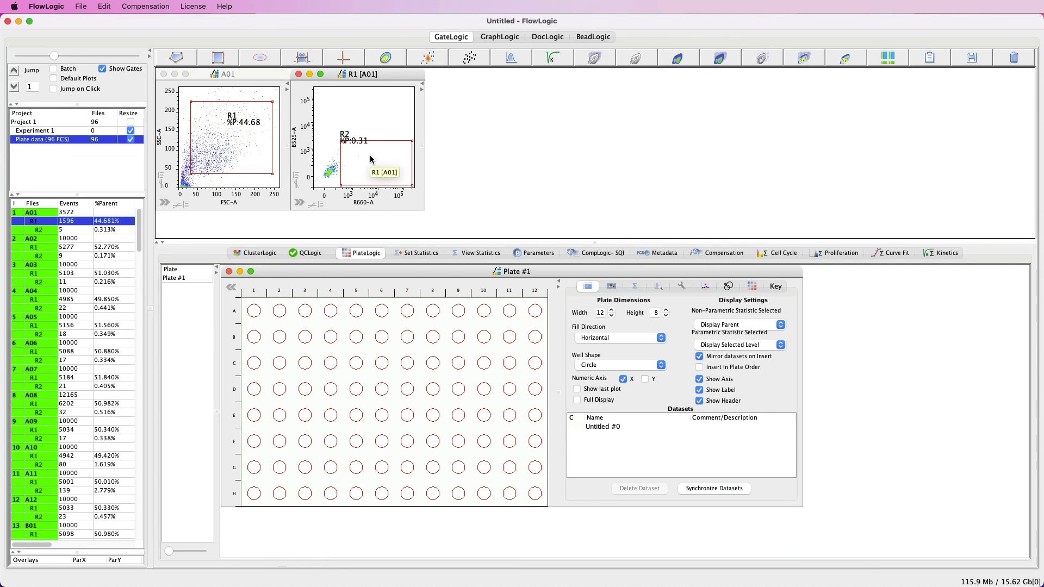
Place all the files on Plate #1 starting at well A1 and set the well shape to Fill
left_click(47, 273)
key("super+a")
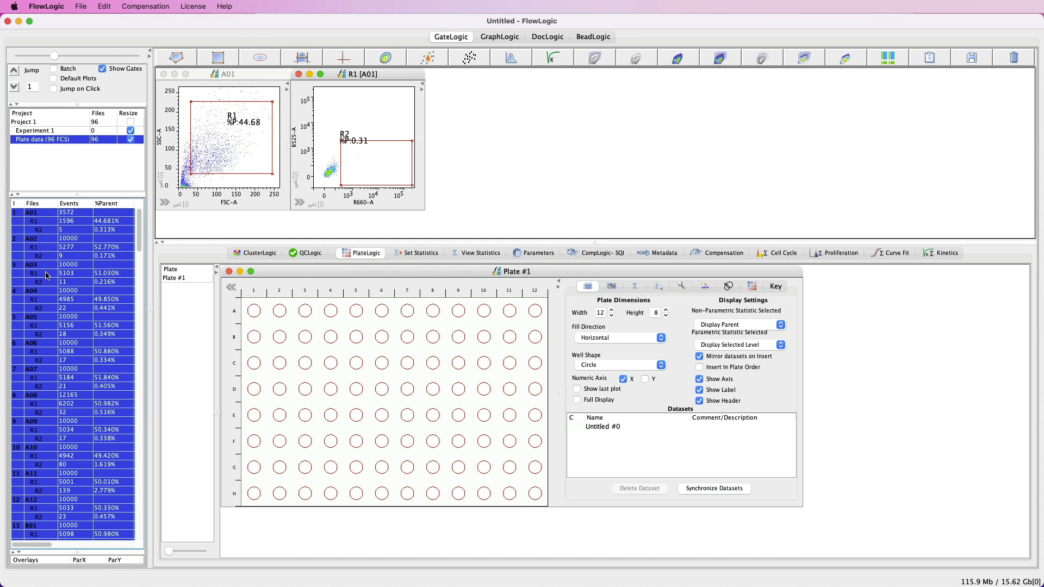
left_click_drag(36, 246, 254, 313)
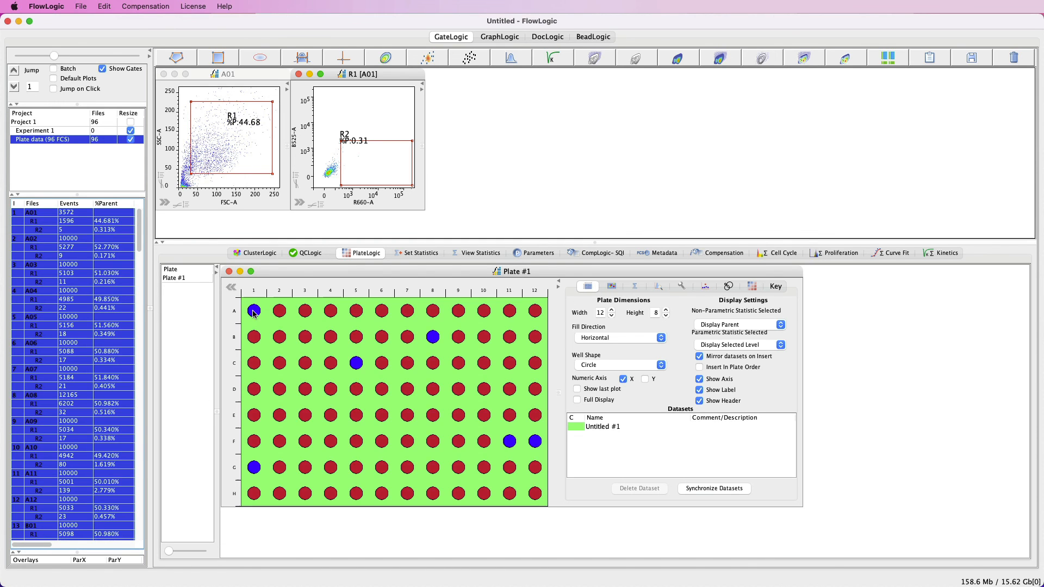
left_click(665, 368)
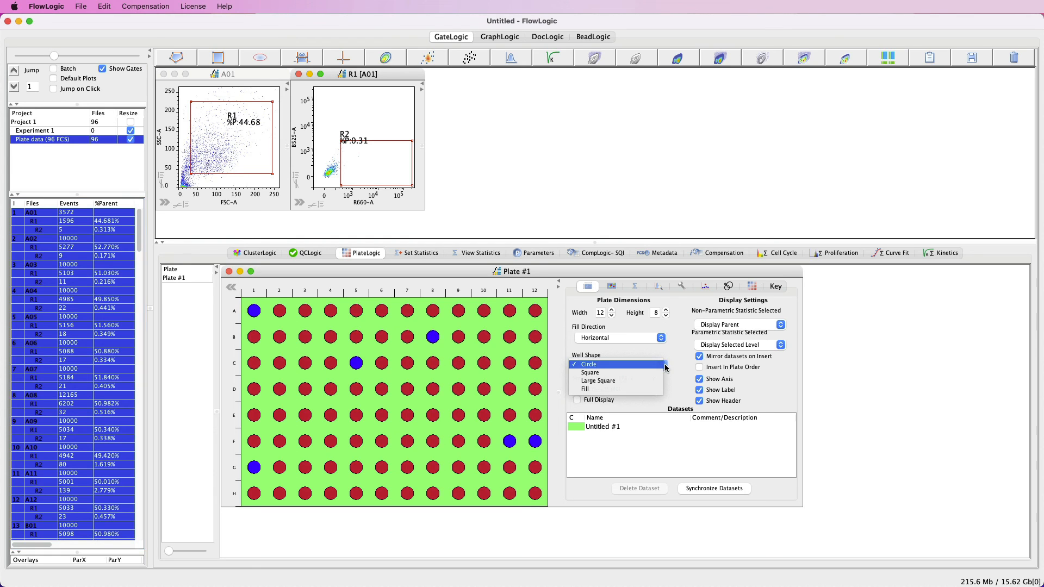
left_click(648, 392)
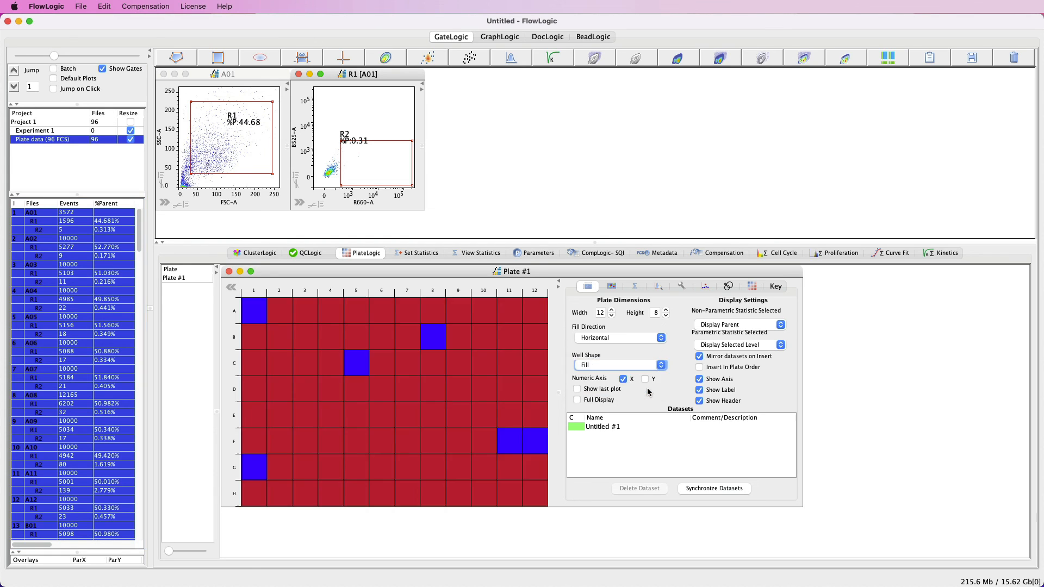
Set the plate heatmap to gate R2 with the % Parent statistic
left_click(605, 291)
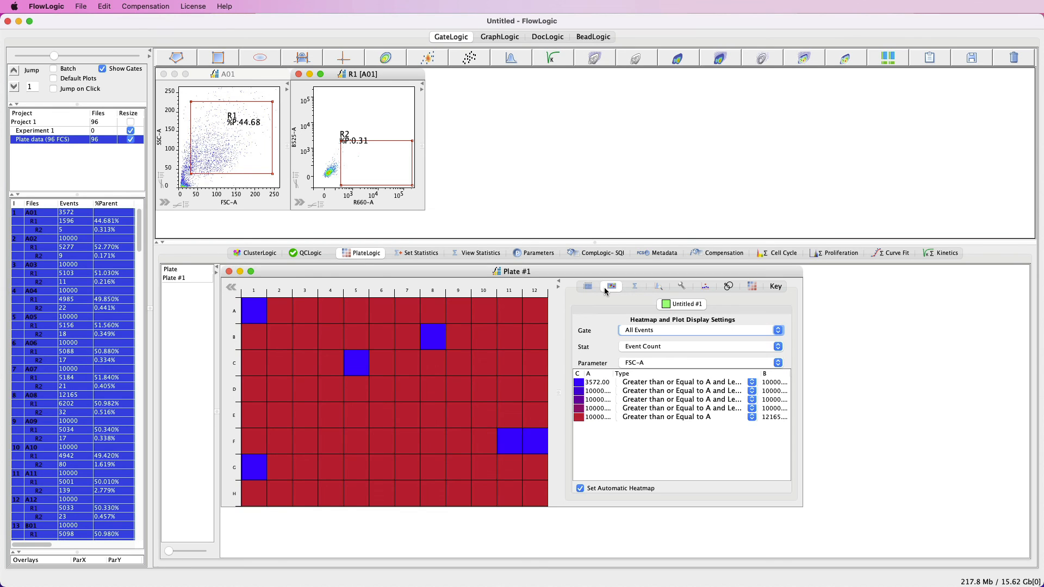
left_click(668, 331)
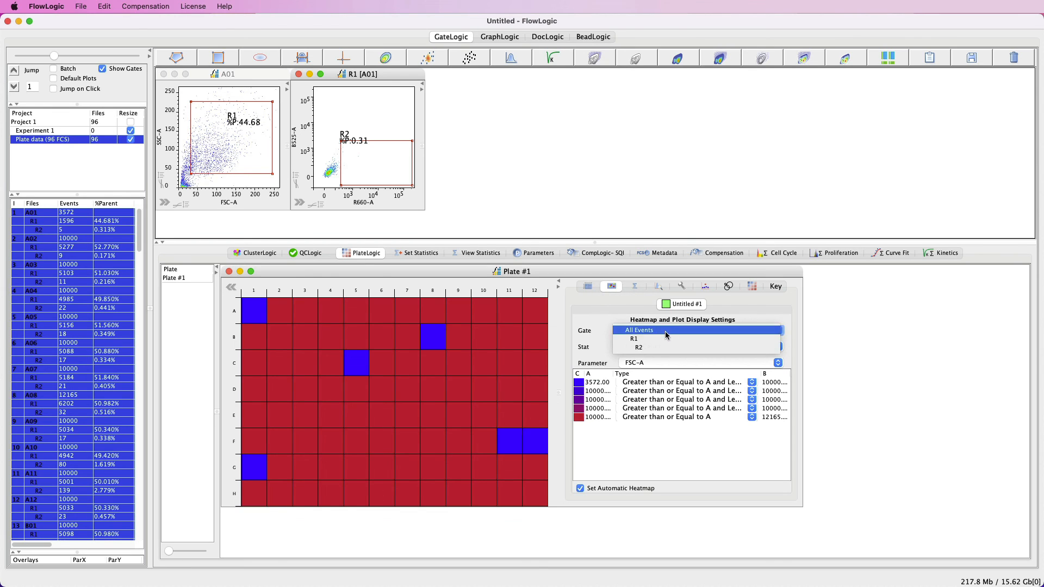
left_click(664, 347)
left_click(664, 348)
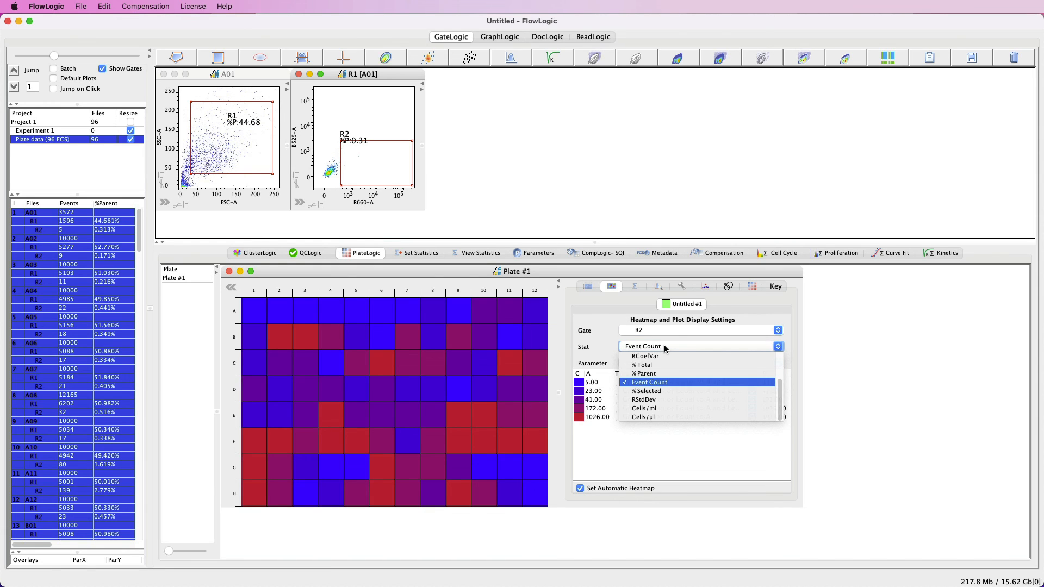
left_click(662, 376)
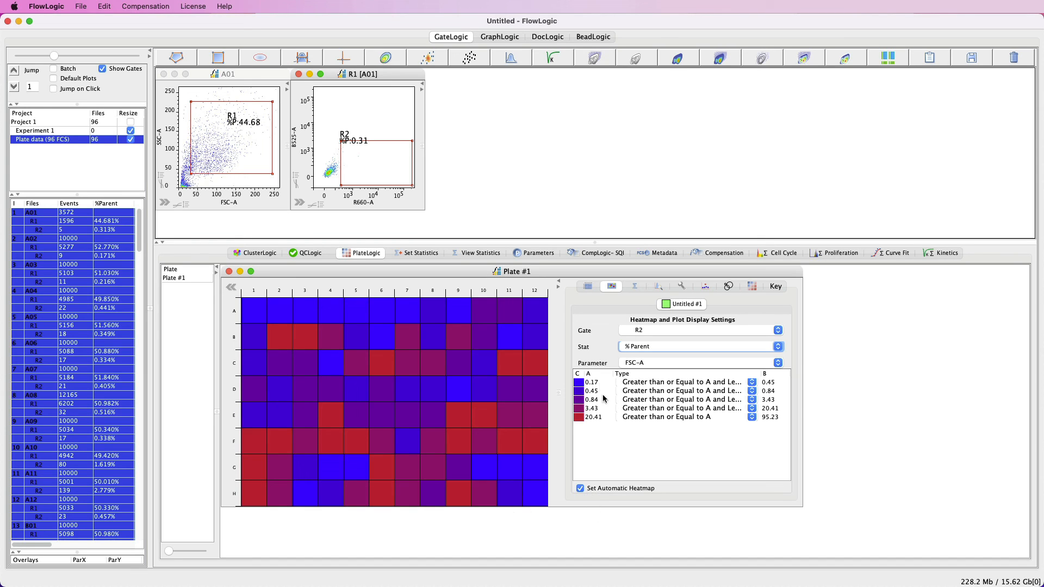
left_click(580, 489)
right_click(601, 395)
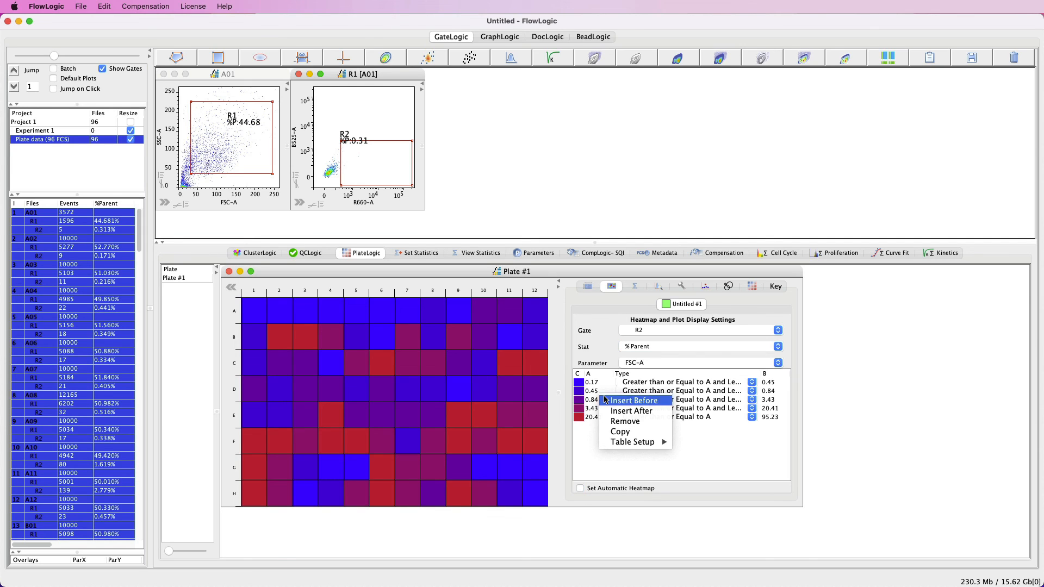
left_click(582, 447)
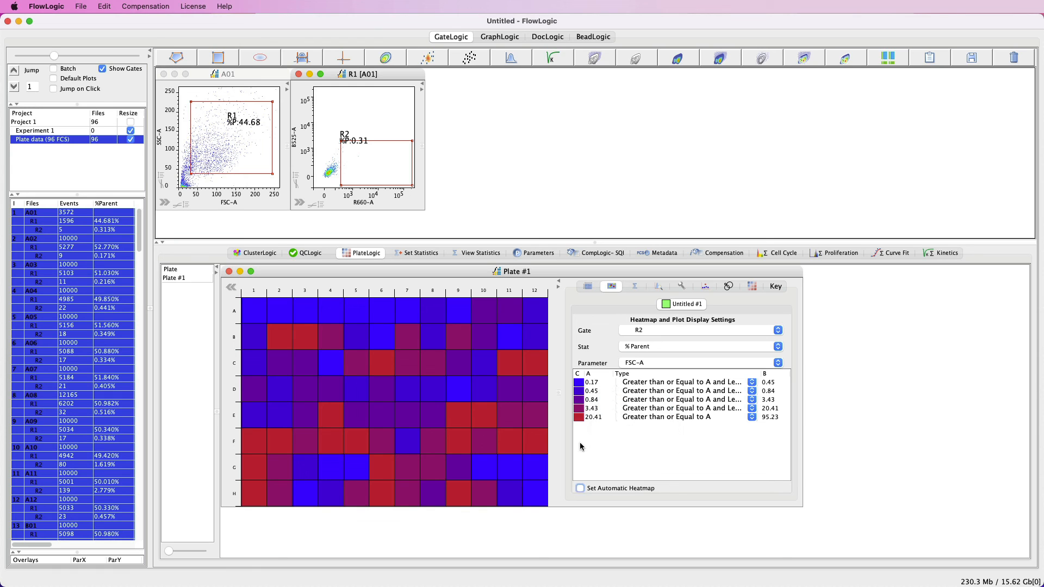
left_click(580, 488)
Apply a colour gradient from black to green across all five heatmap ranges
left_click_drag(600, 384, 601, 417)
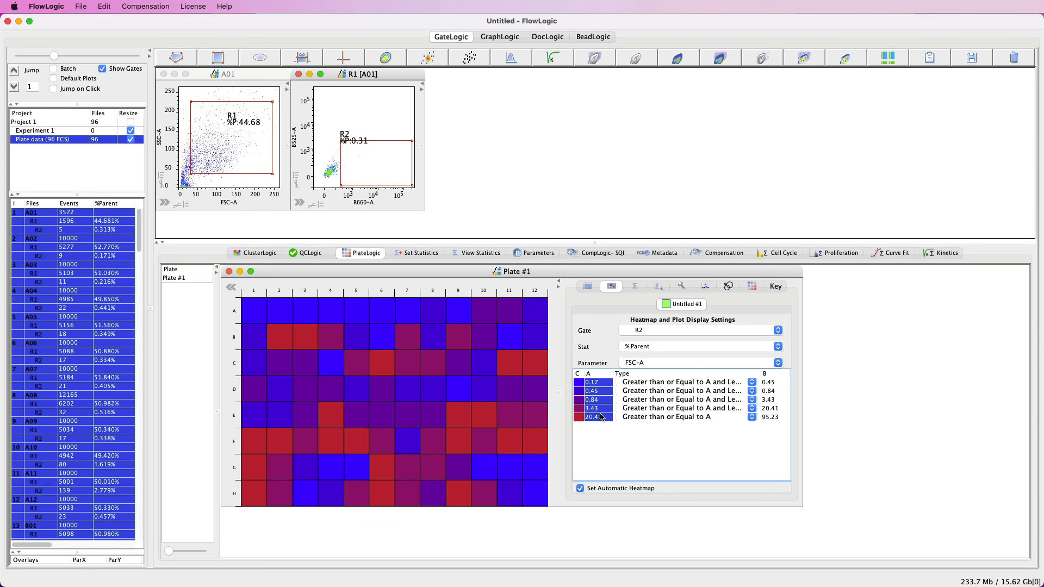
right_click(601, 400)
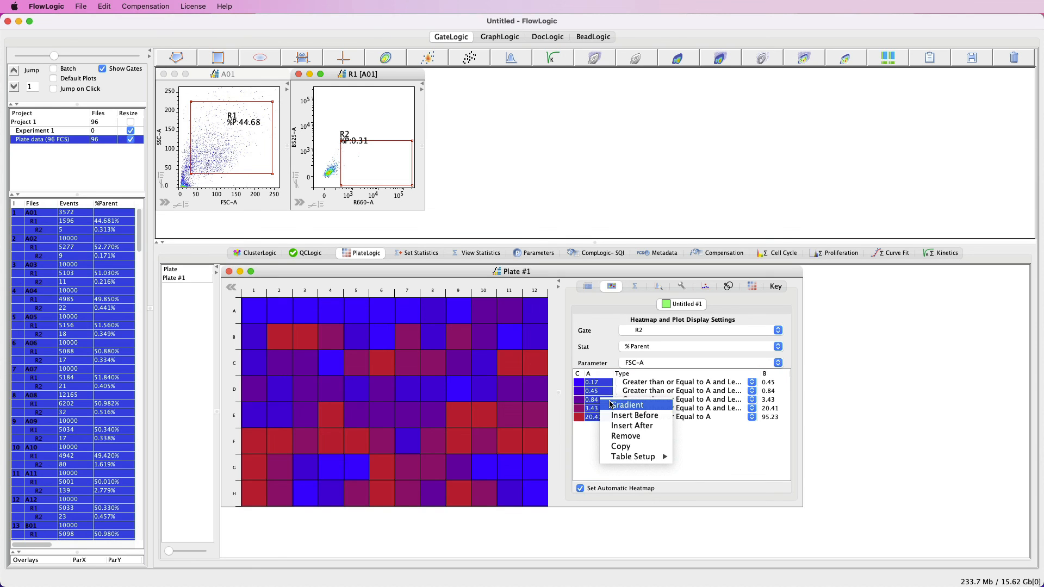
left_click(615, 405)
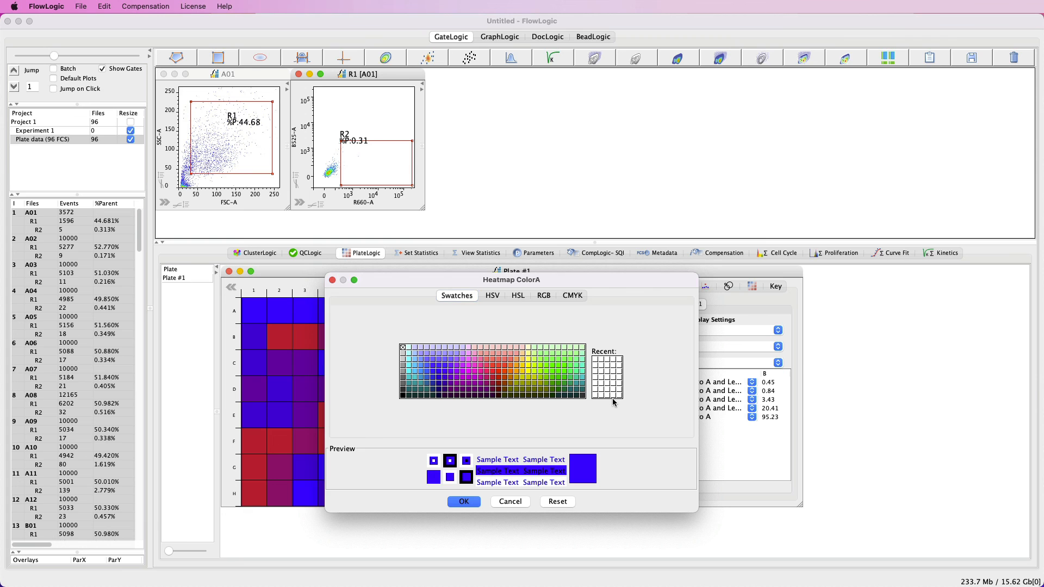
left_click(403, 396)
left_click(463, 502)
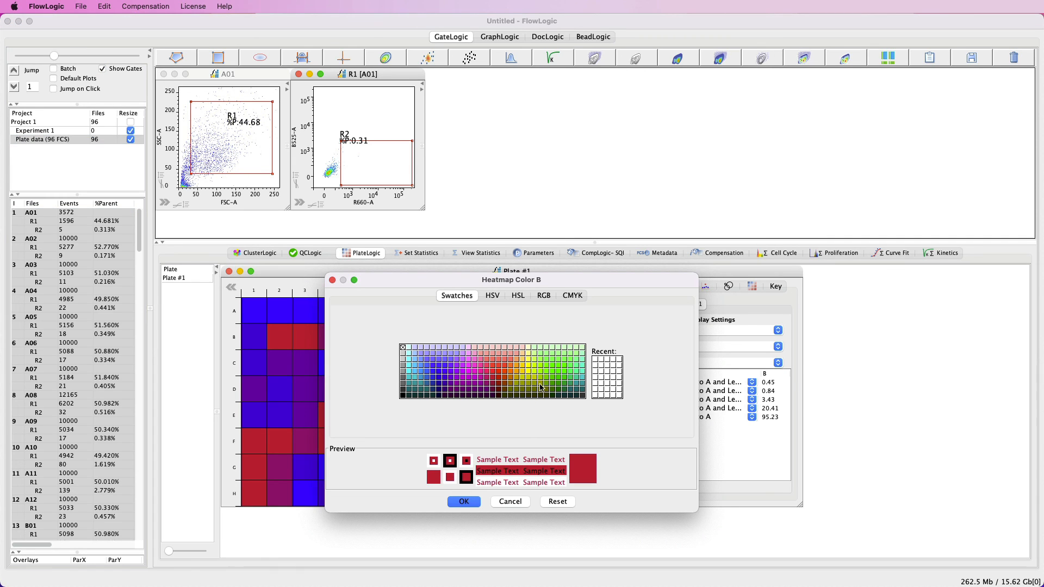
left_click(558, 372)
left_click(463, 502)
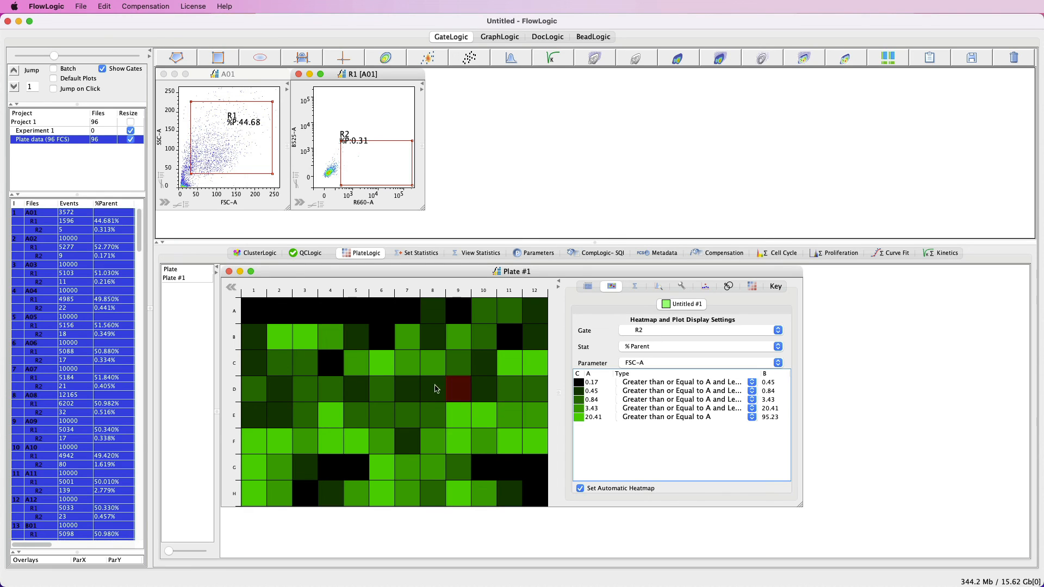
Show plots in the plate wells and change the R1 plot to an R660-A histogram
right_click(391, 375)
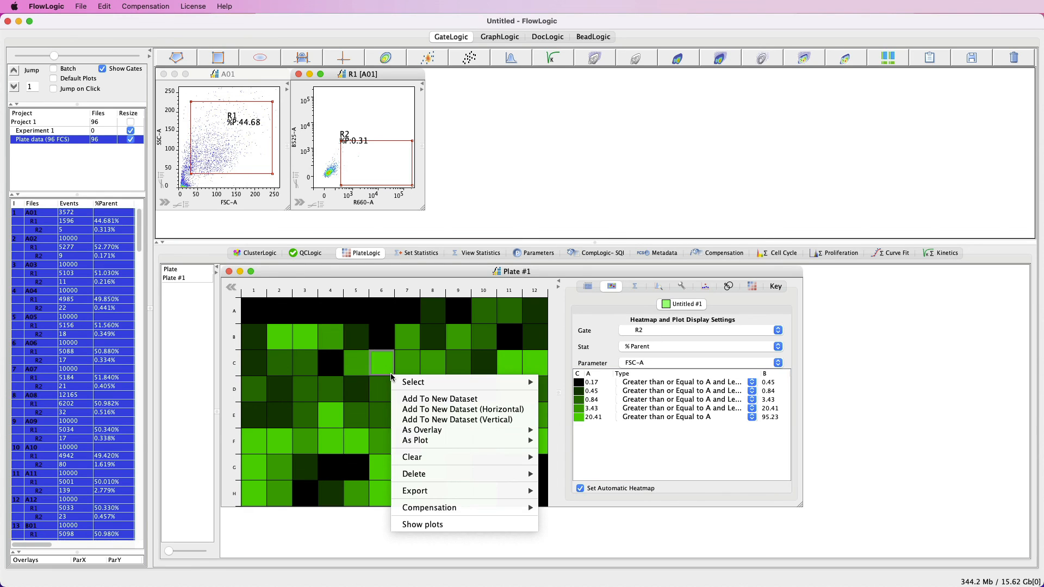
left_click(426, 525)
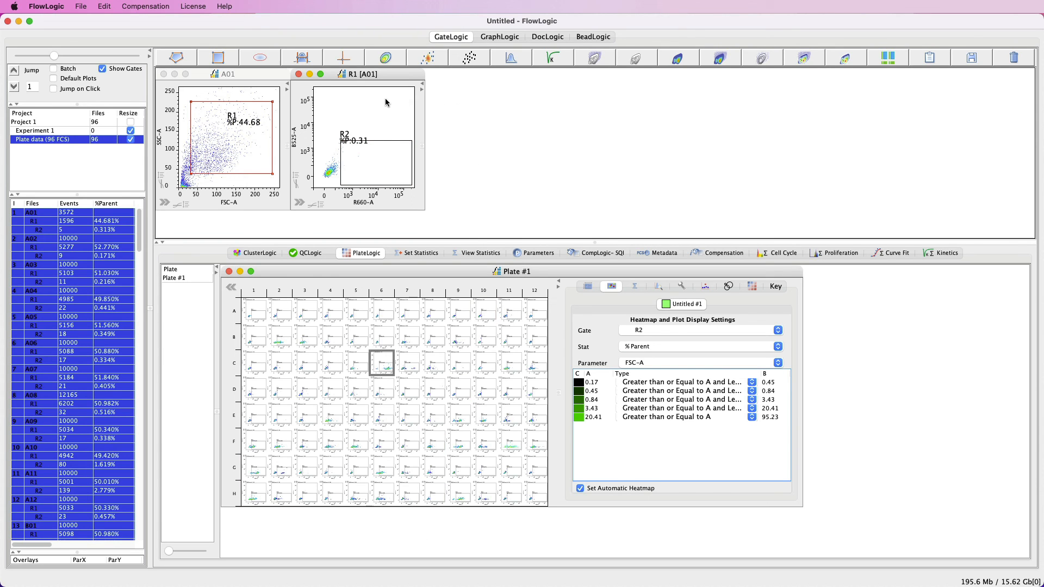
left_click(514, 58)
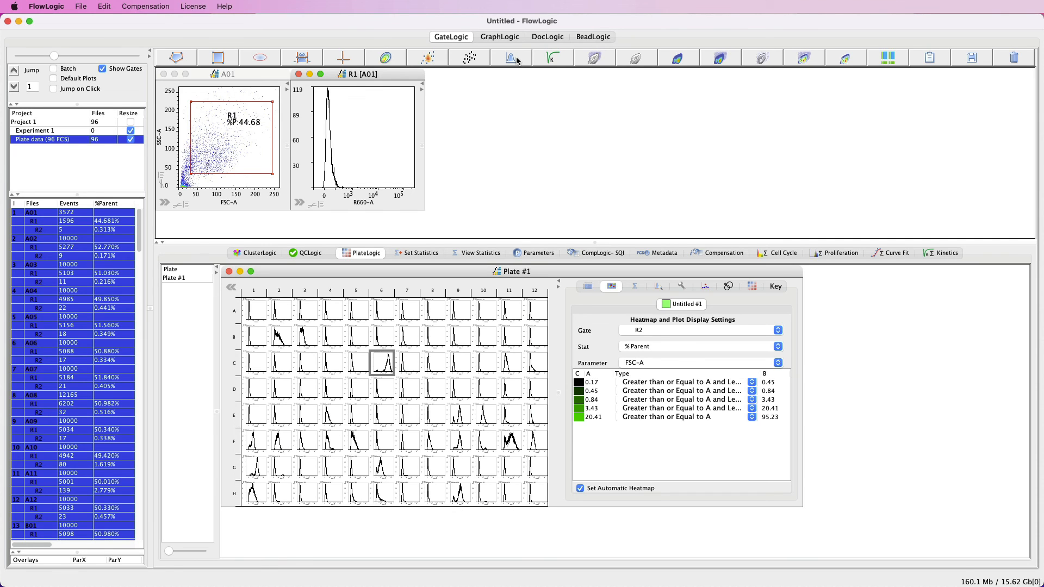
Colour the well histograms with the heatmap colours
right_click(380, 361)
mouse_move(425, 512)
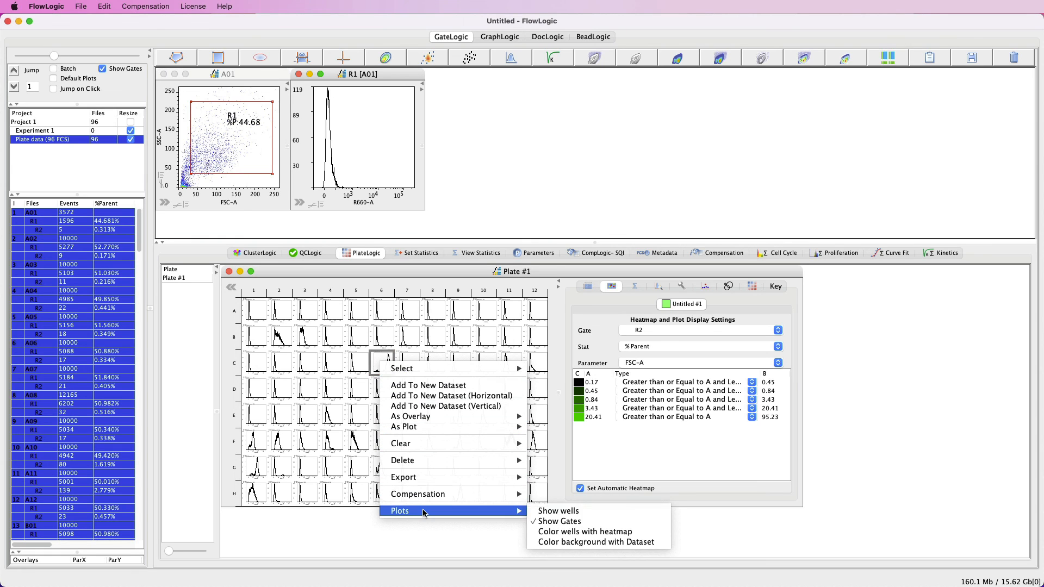
left_click(573, 531)
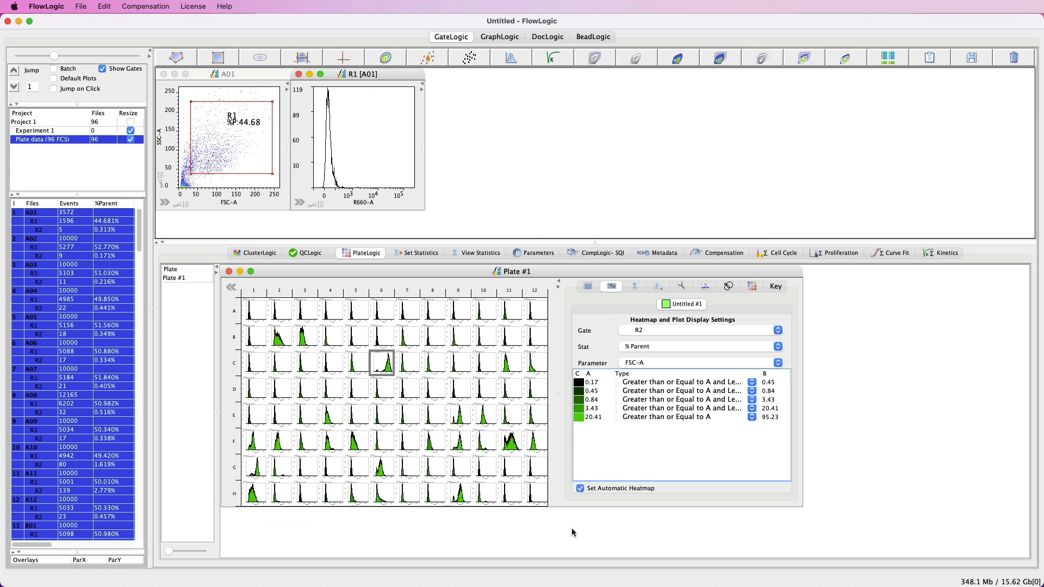
Open the plate's statistics table, widen it to fit full values, and try heatmap colouring on the value background before switching to Foreground
left_click(636, 287)
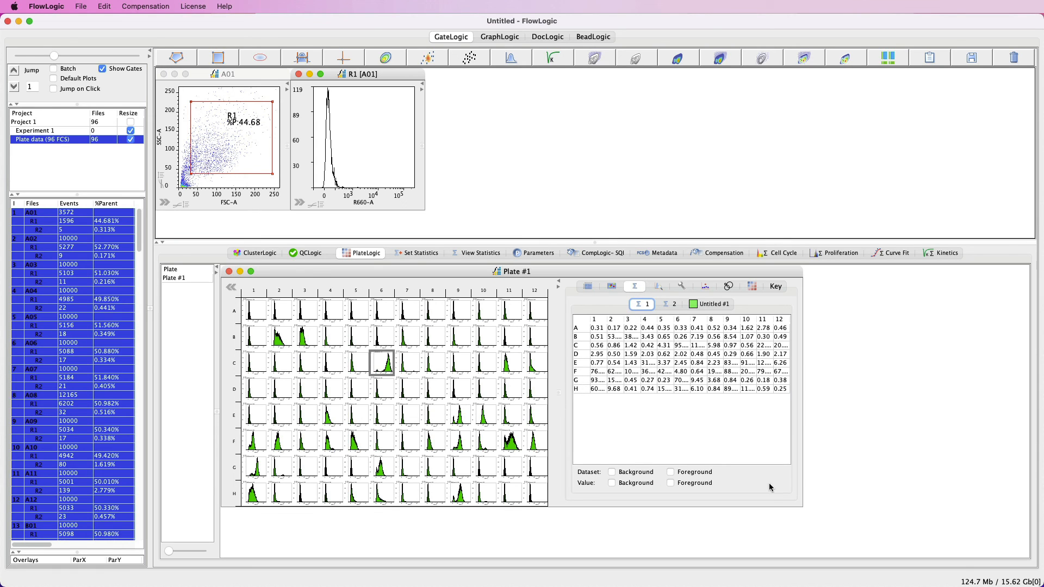
left_click_drag(802, 506, 985, 508)
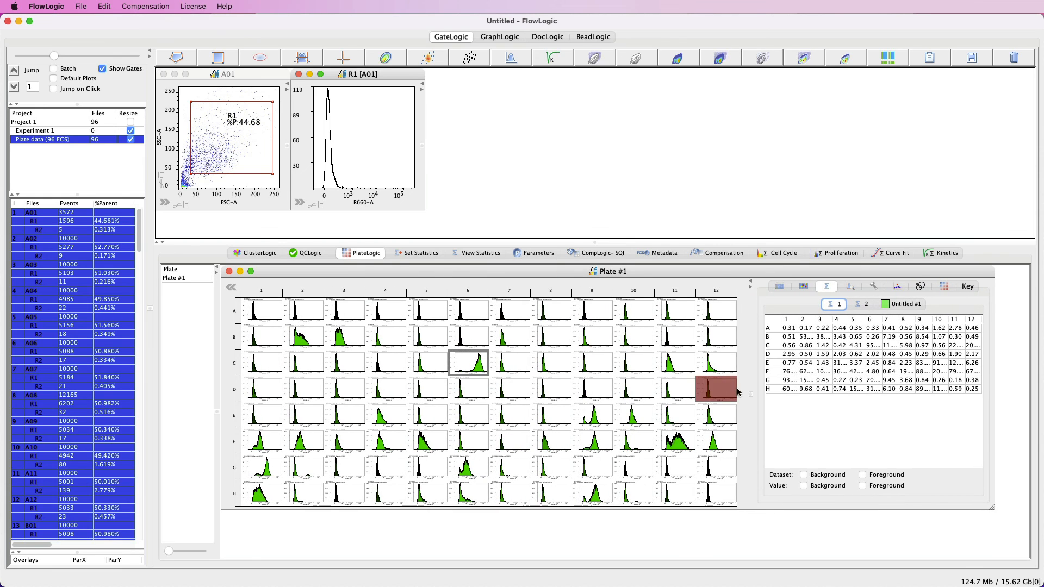
left_click_drag(750, 391, 651, 399)
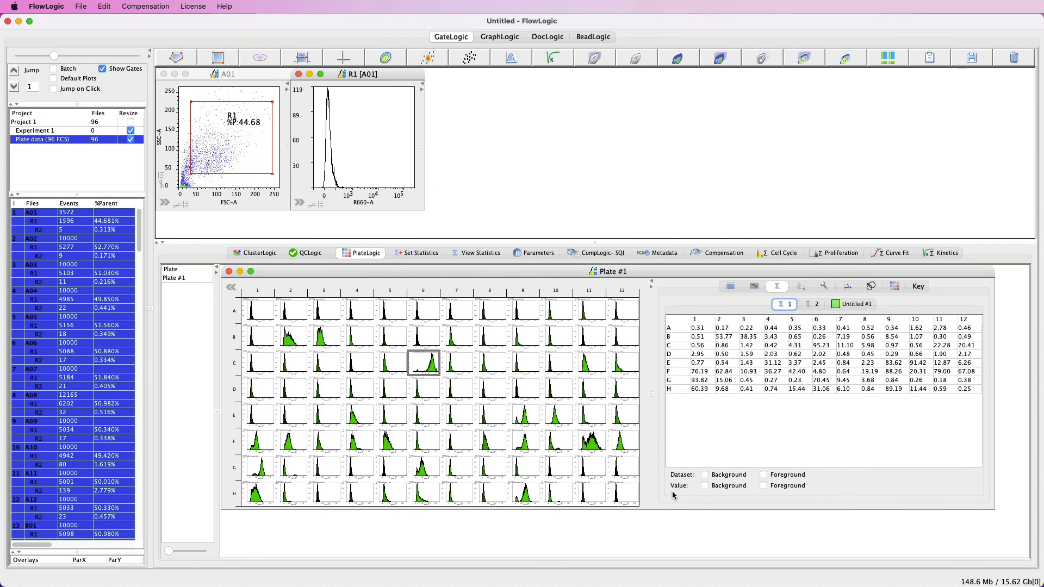
left_click(705, 486)
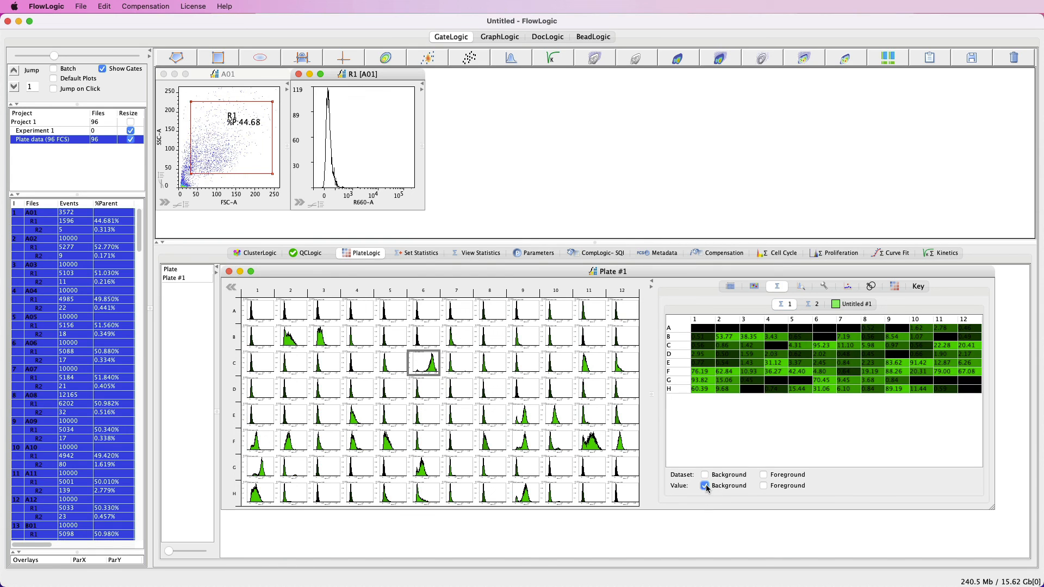
left_click(776, 487)
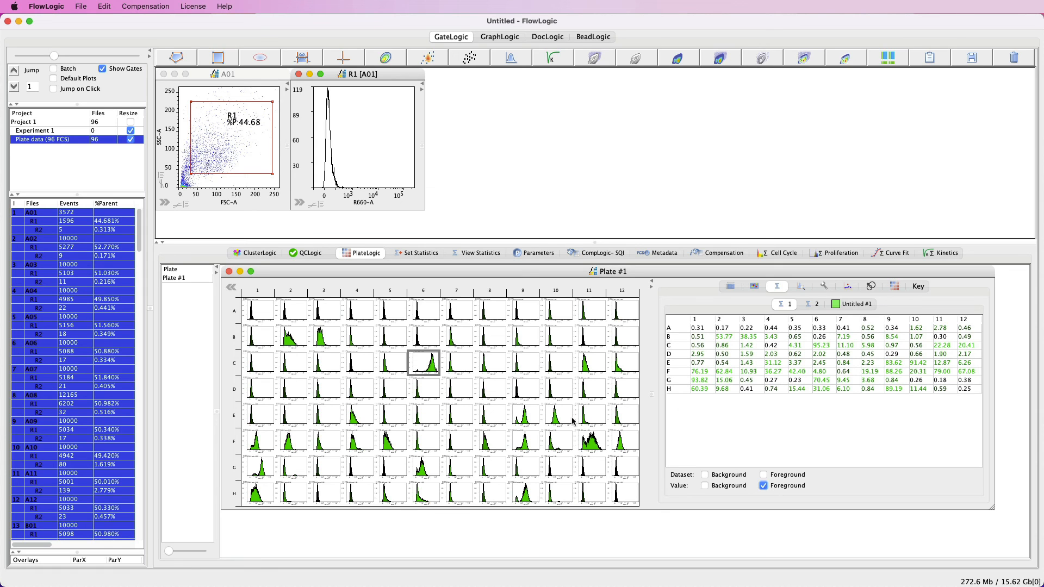
Move gate R1 on the A01 plot toward higher FSC-A, so its lower edge starts at about 135
left_click_drag(210, 123, 244, 131)
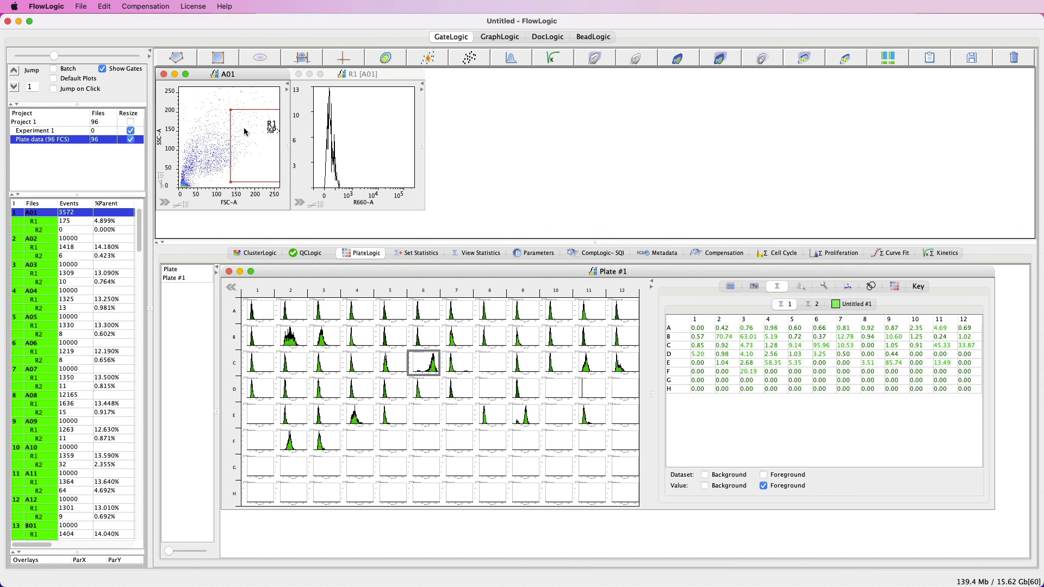